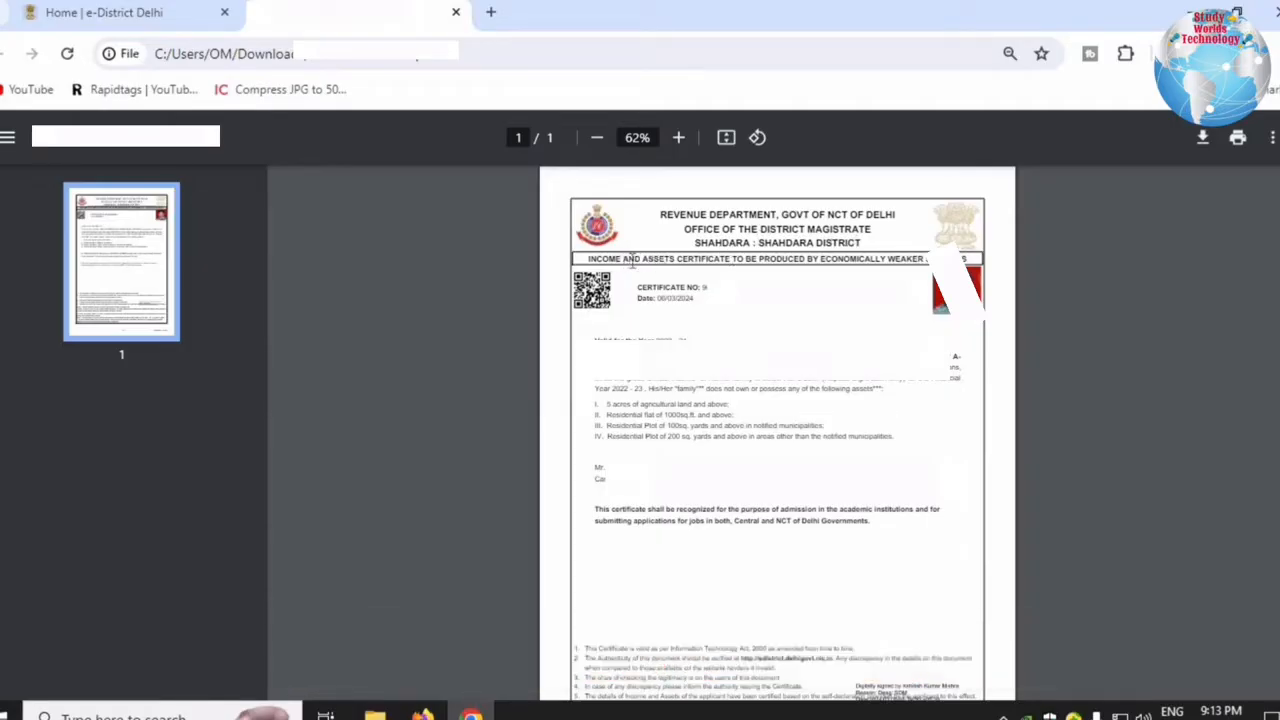
# Review the EWS certificate heading, then start a new tab with 'ed' autocompleting to edistrict.delhigovt.nic.in.
pyautogui.moveTo(707, 260); pyautogui.dragTo(928, 256)
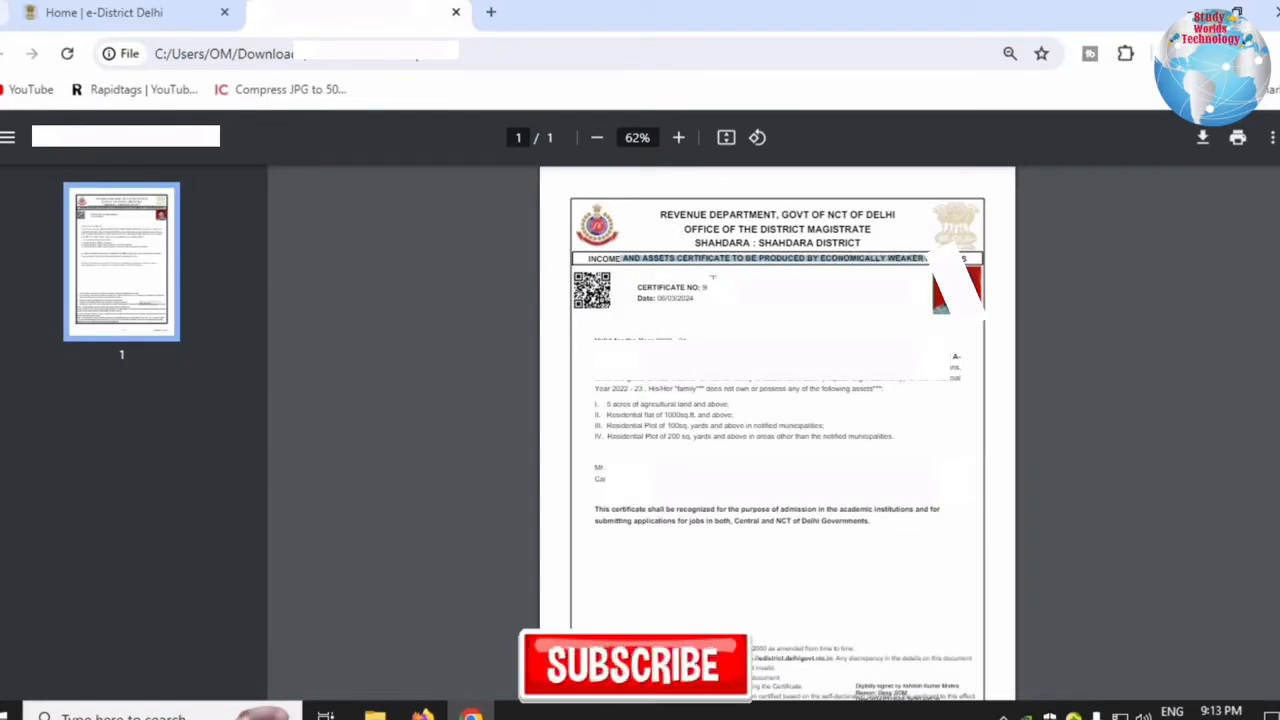
pyautogui.click(703, 287)
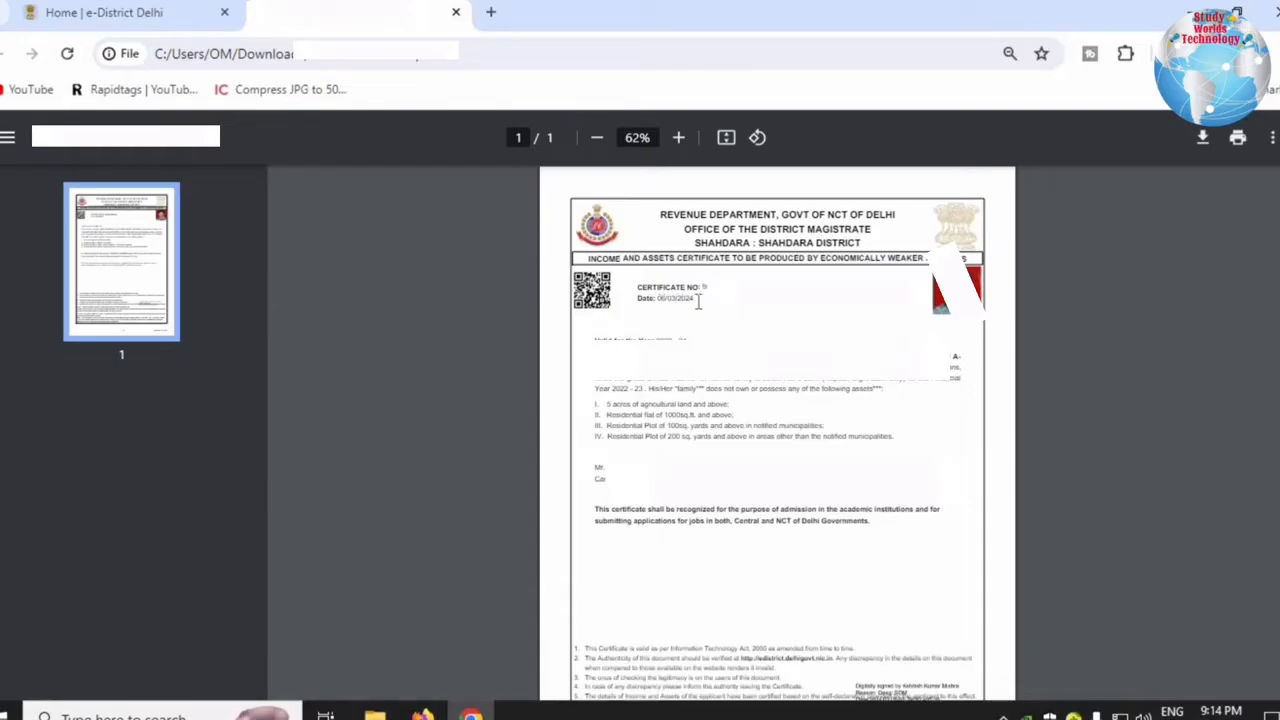
pyautogui.hotkey('ctrl', 't')
pyautogui.write('edistrict.delhigovt.nic.in')
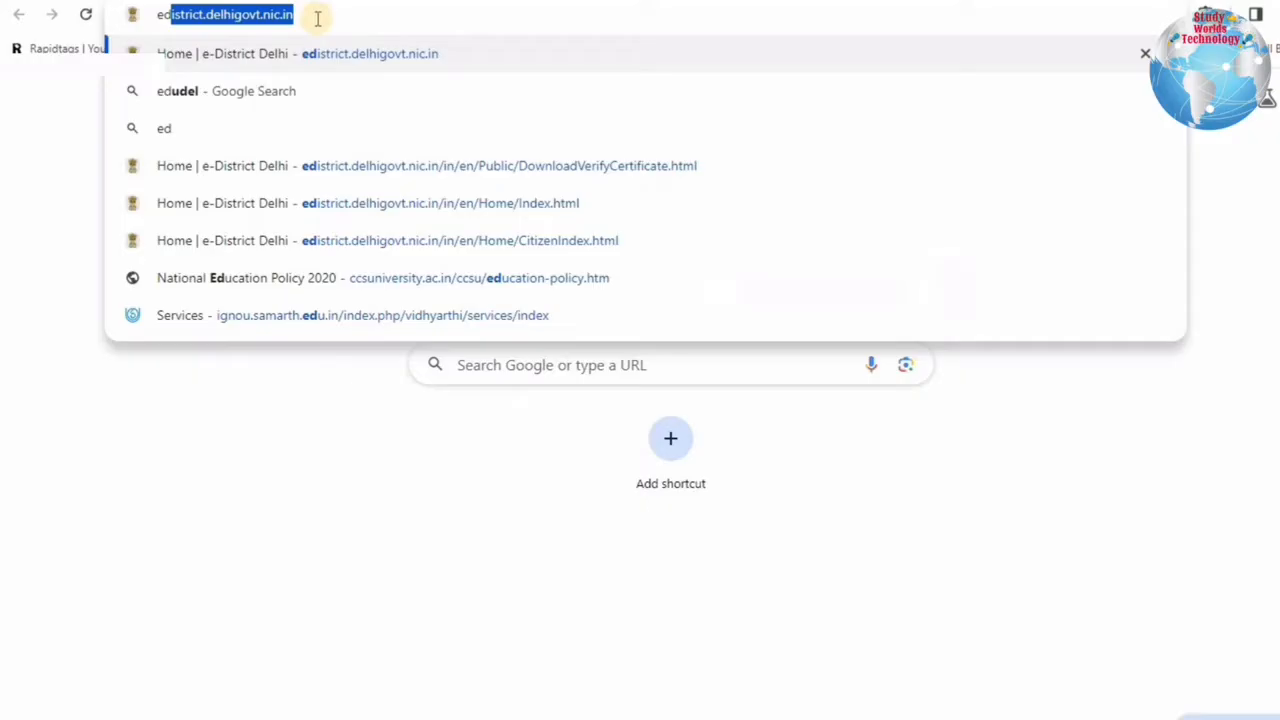
# Load the e-District Delhi home page, browse Our Services, and go through citizen login to new-user registration.
pyautogui.click(271, 54)
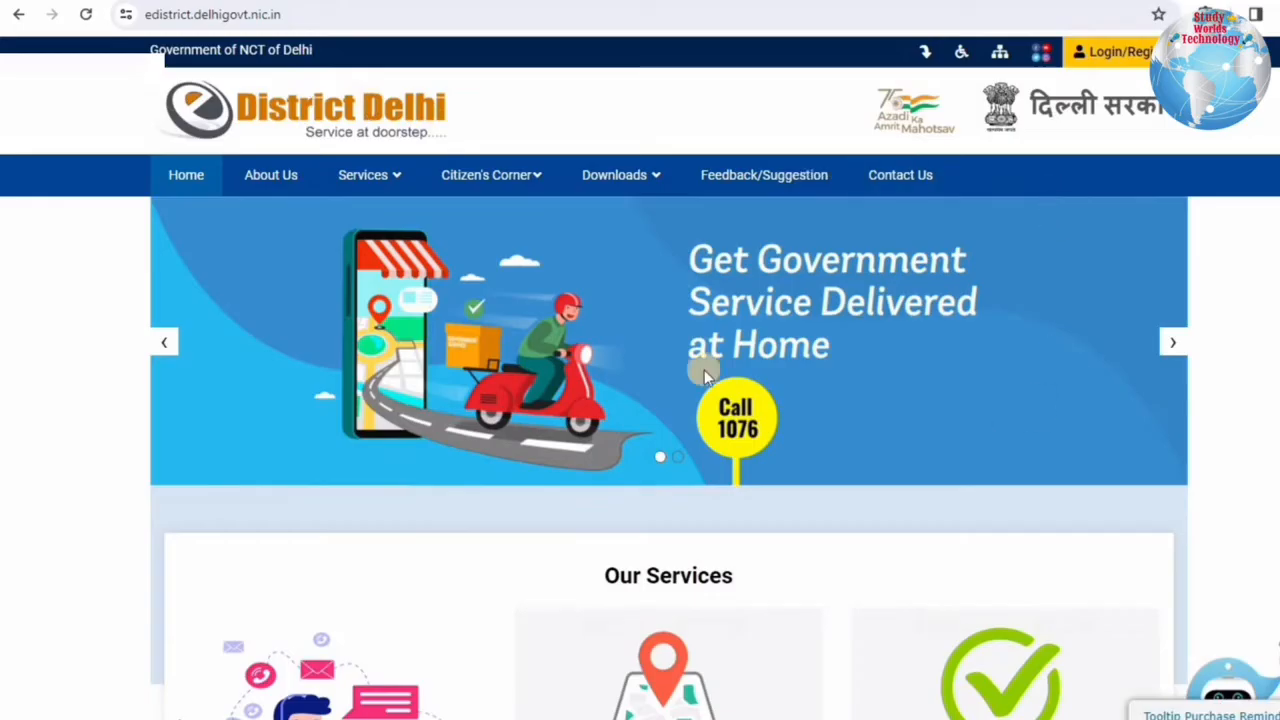
pyautogui.scroll(-3, 878, 335)
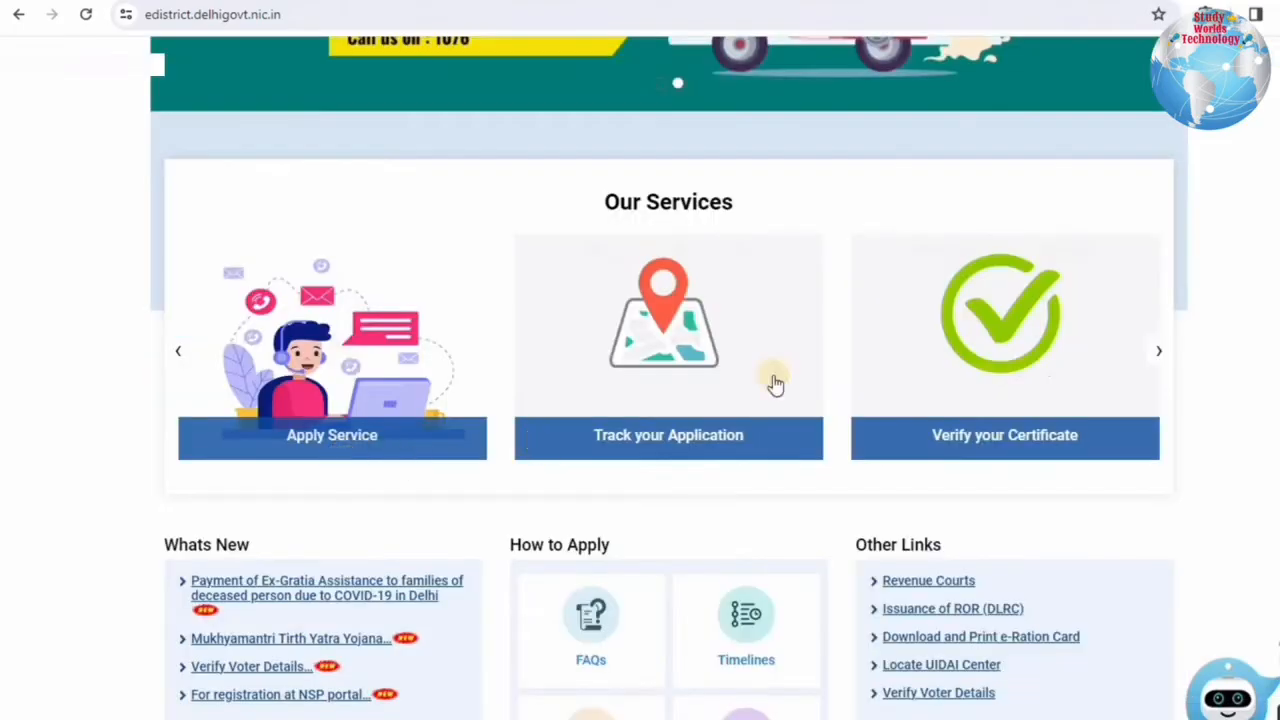
pyautogui.click(1157, 352)
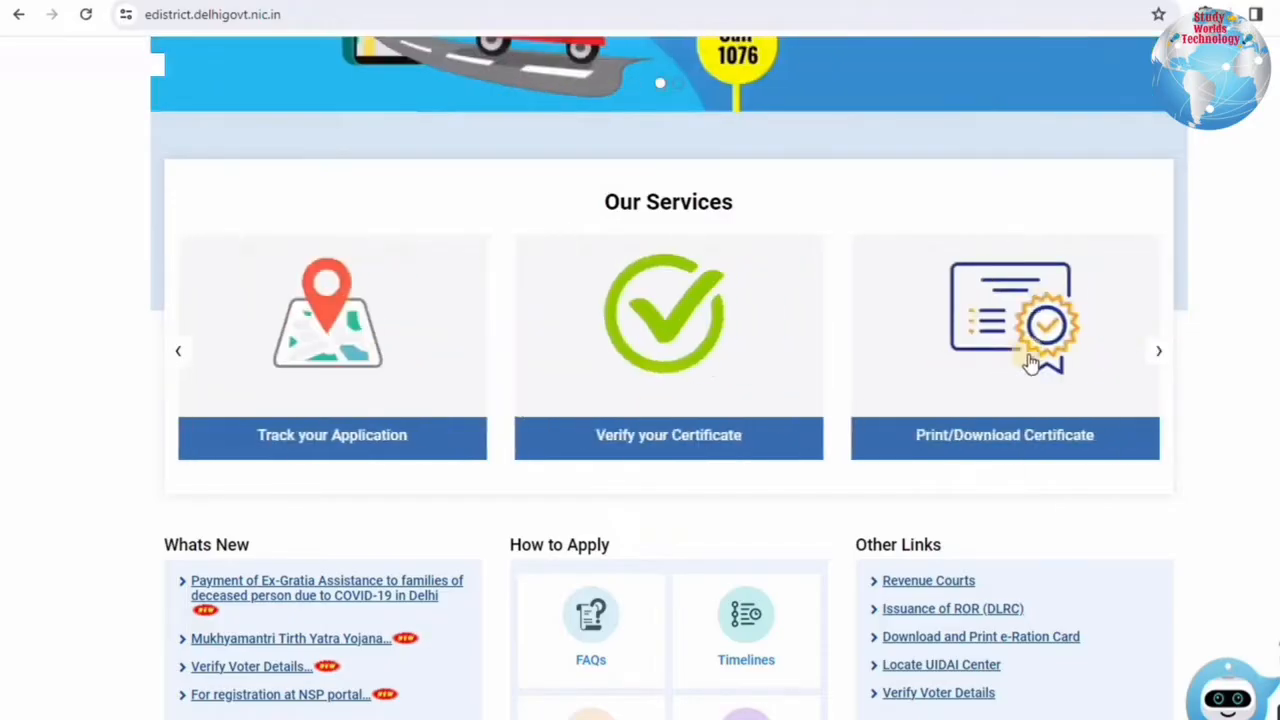
pyautogui.scroll(-1, 1031, 362)
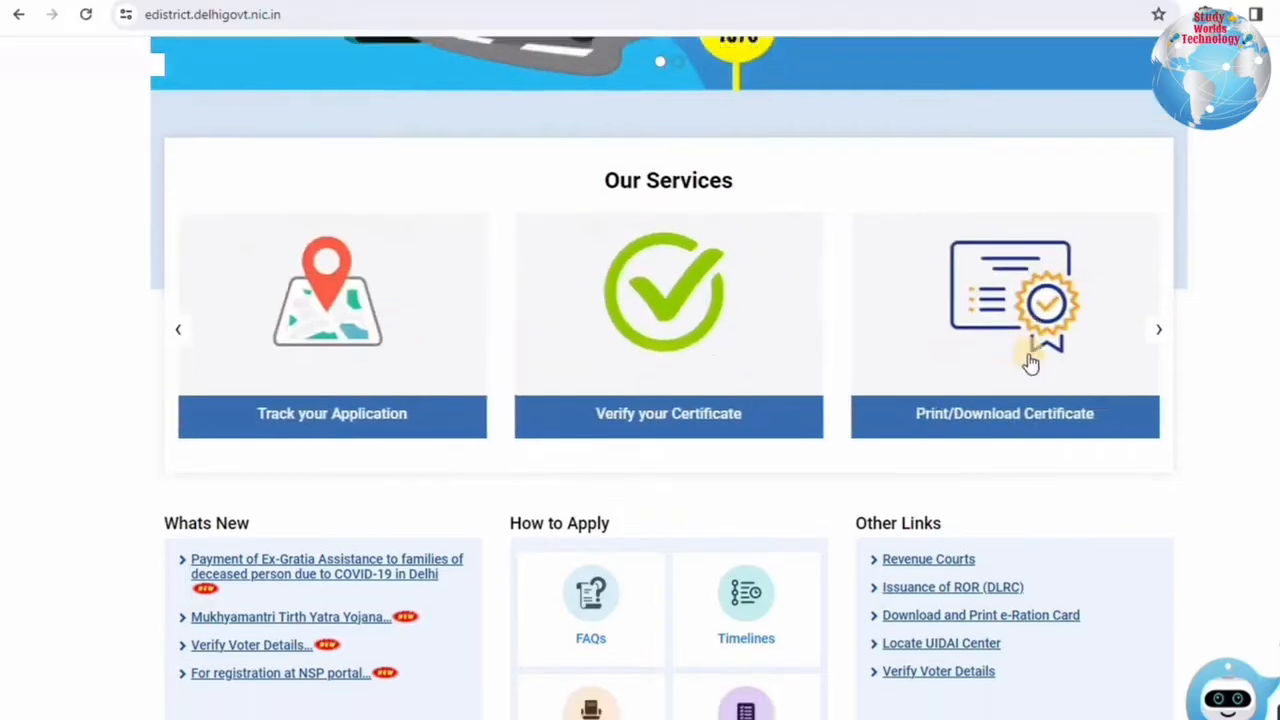
pyautogui.scroll(2, 1031, 362)
pyautogui.scroll(3, 1031, 362)
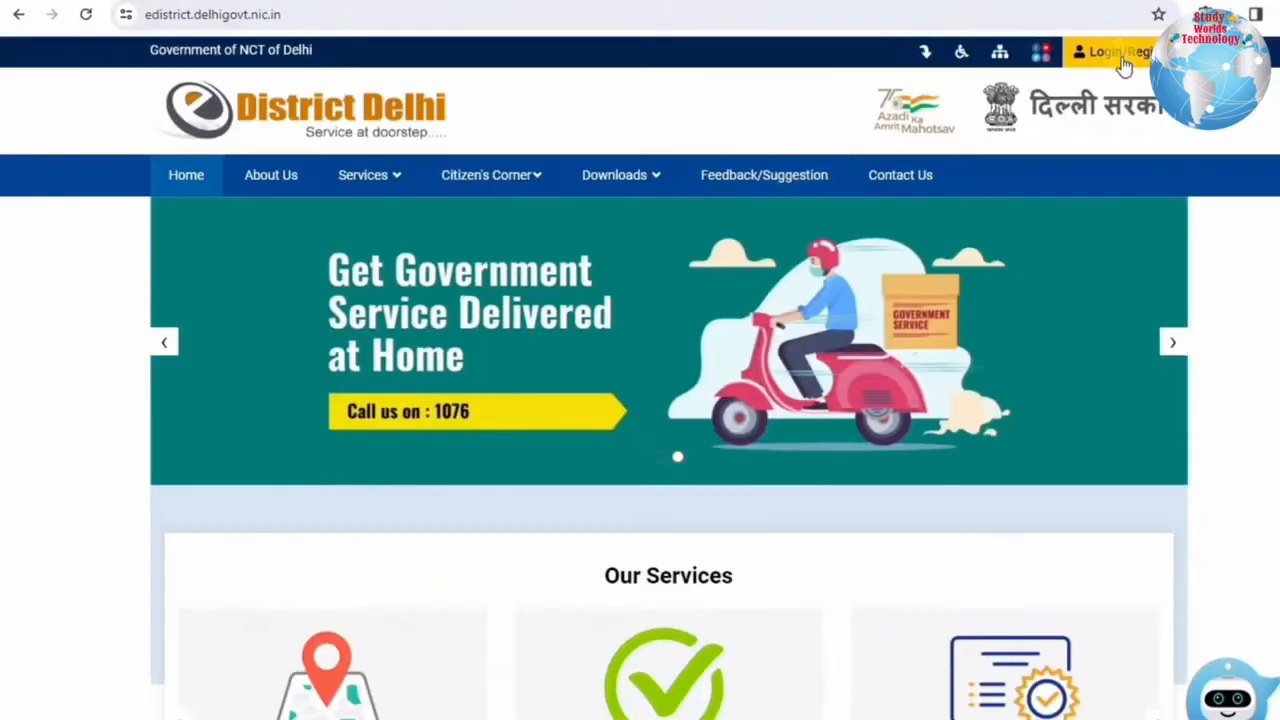
pyautogui.click(1122, 58)
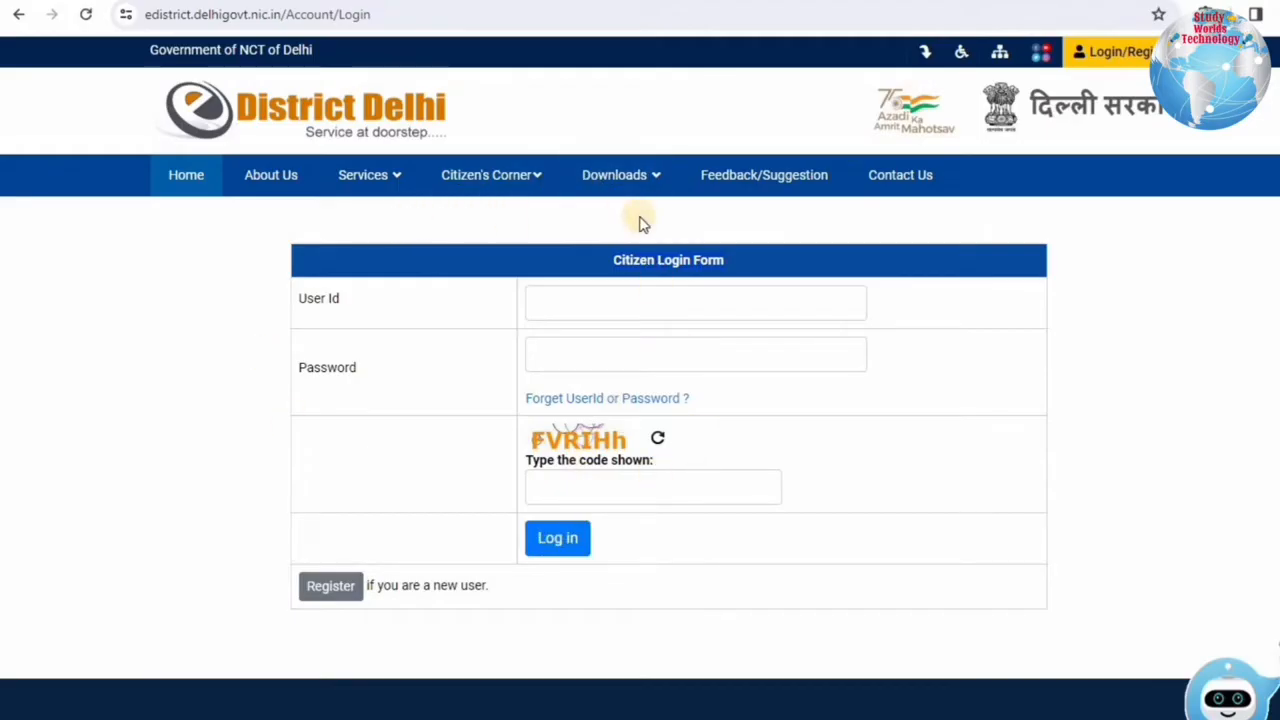
pyautogui.click(331, 588)
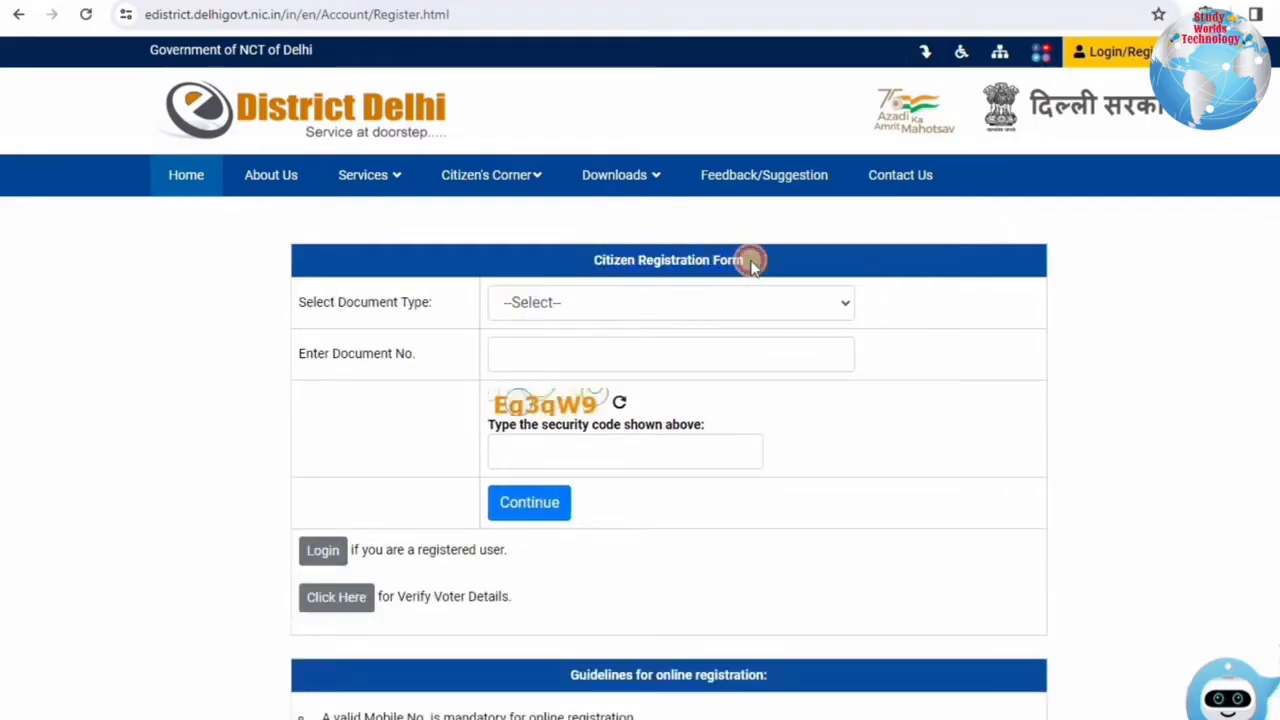
# Choose Aadhaar Card as the document type, give e-KYC consent, and continue to the detailed form.
pyautogui.moveTo(323, 301); pyautogui.dragTo(615, 302)
pyautogui.click(614, 300)
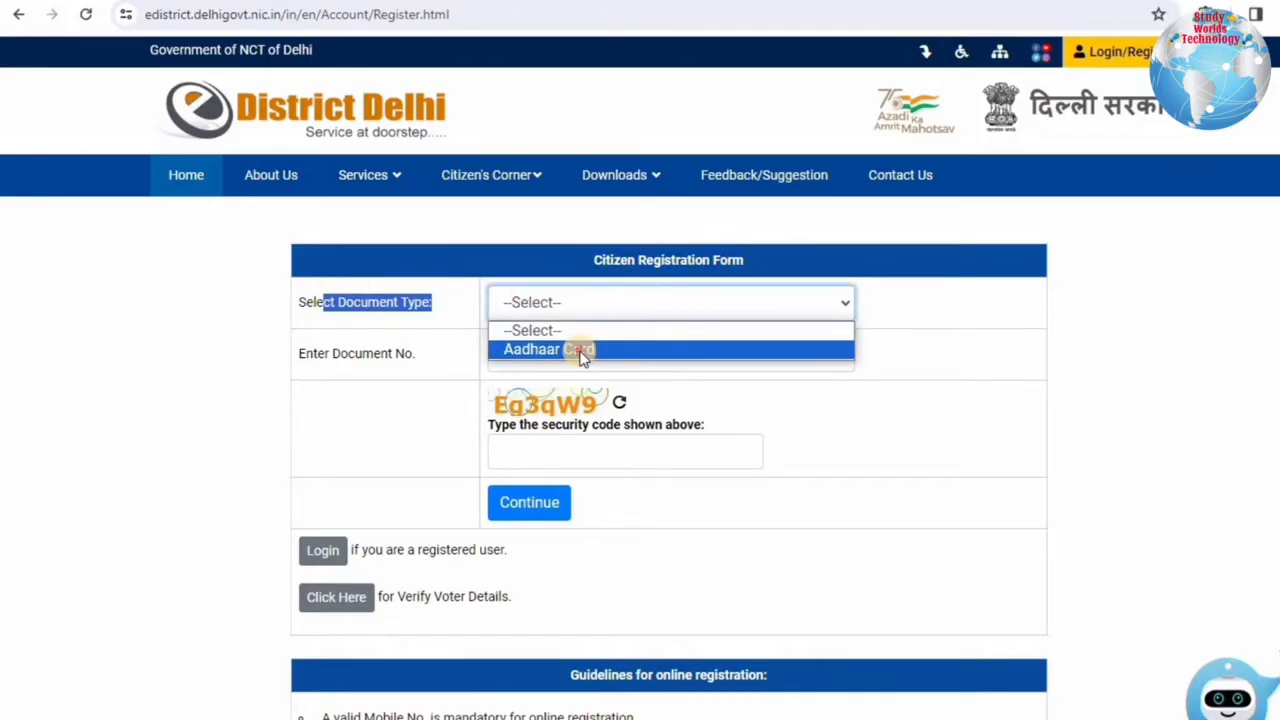
pyautogui.click(573, 347)
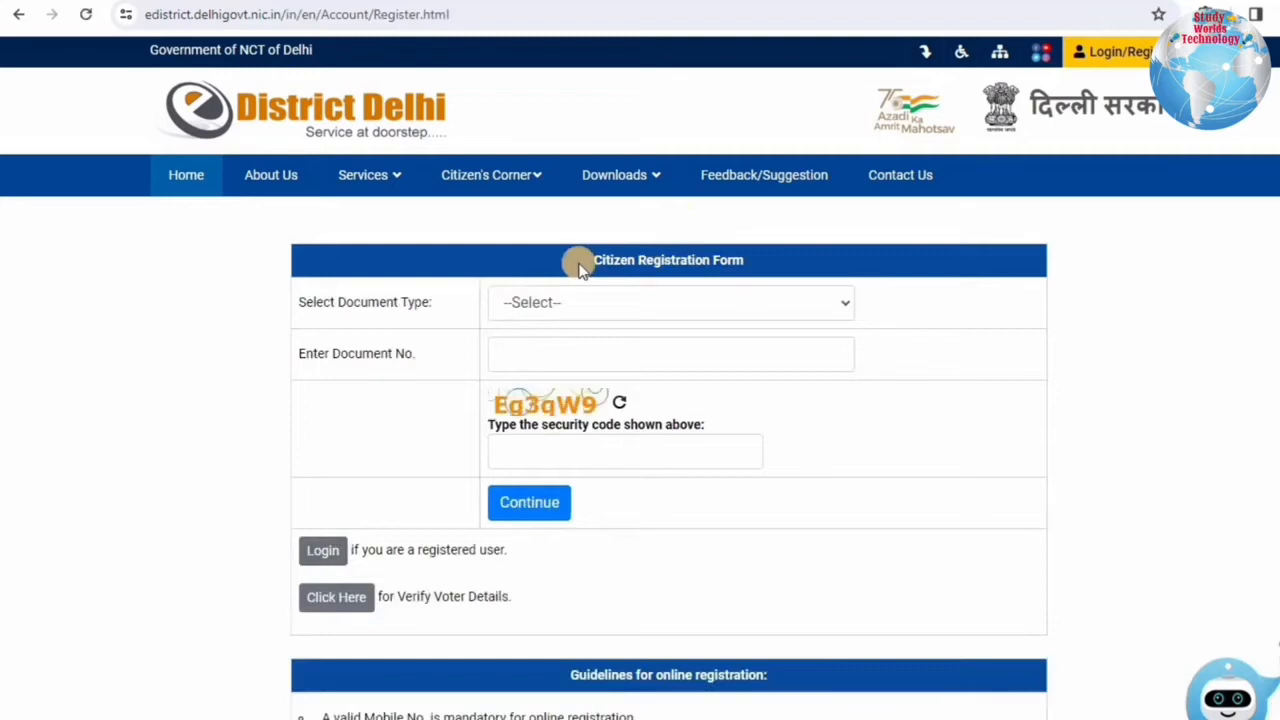
pyautogui.moveTo(592, 262); pyautogui.dragTo(750, 262)
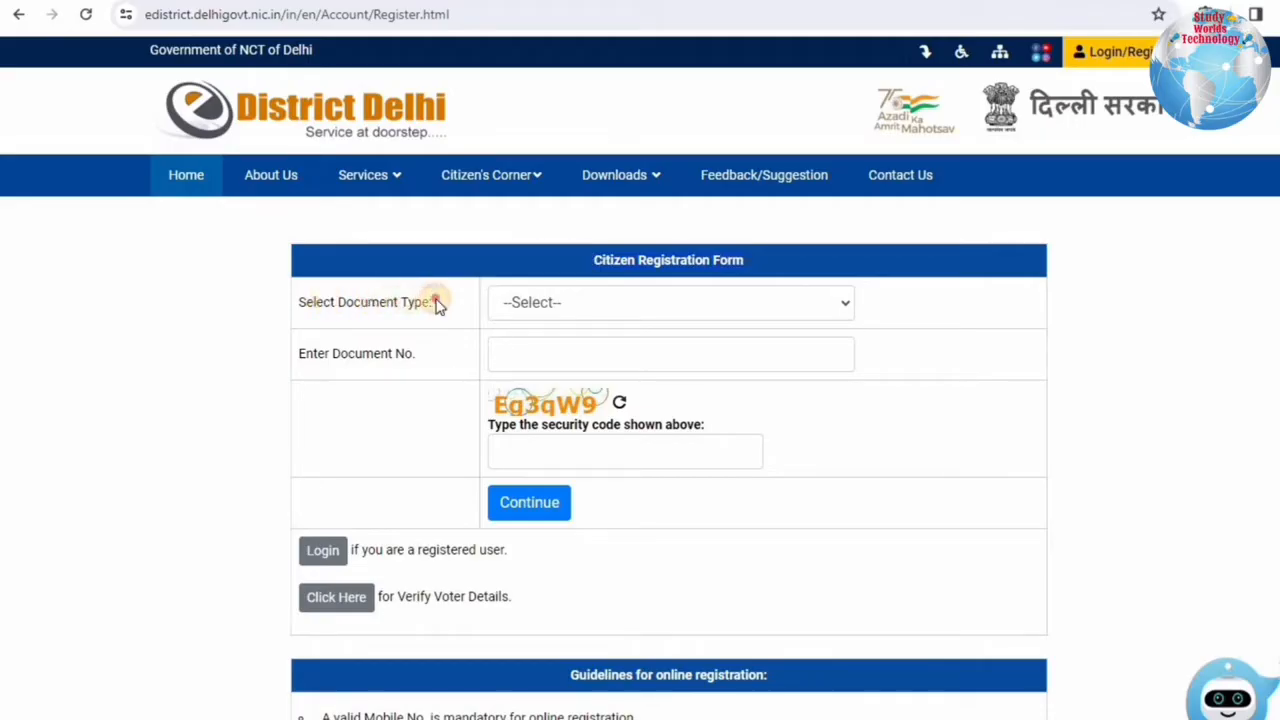
pyautogui.moveTo(437, 304); pyautogui.dragTo(463, 297)
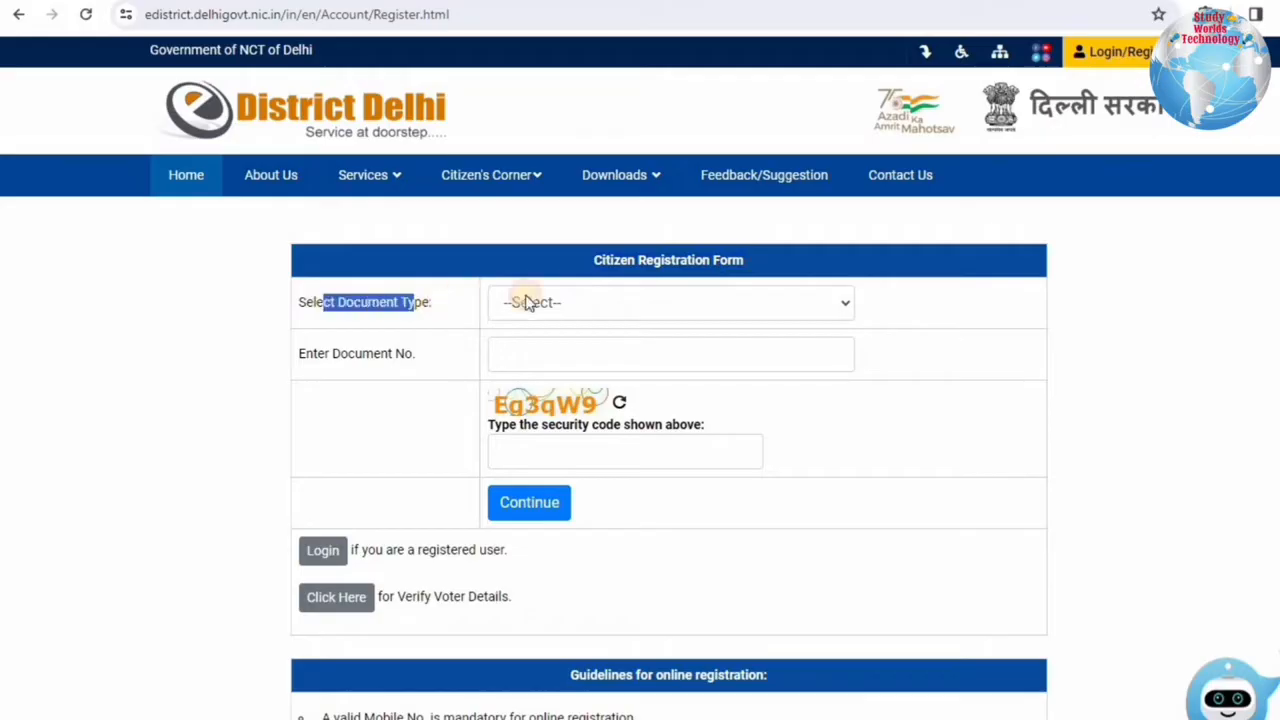
pyautogui.click(614, 300)
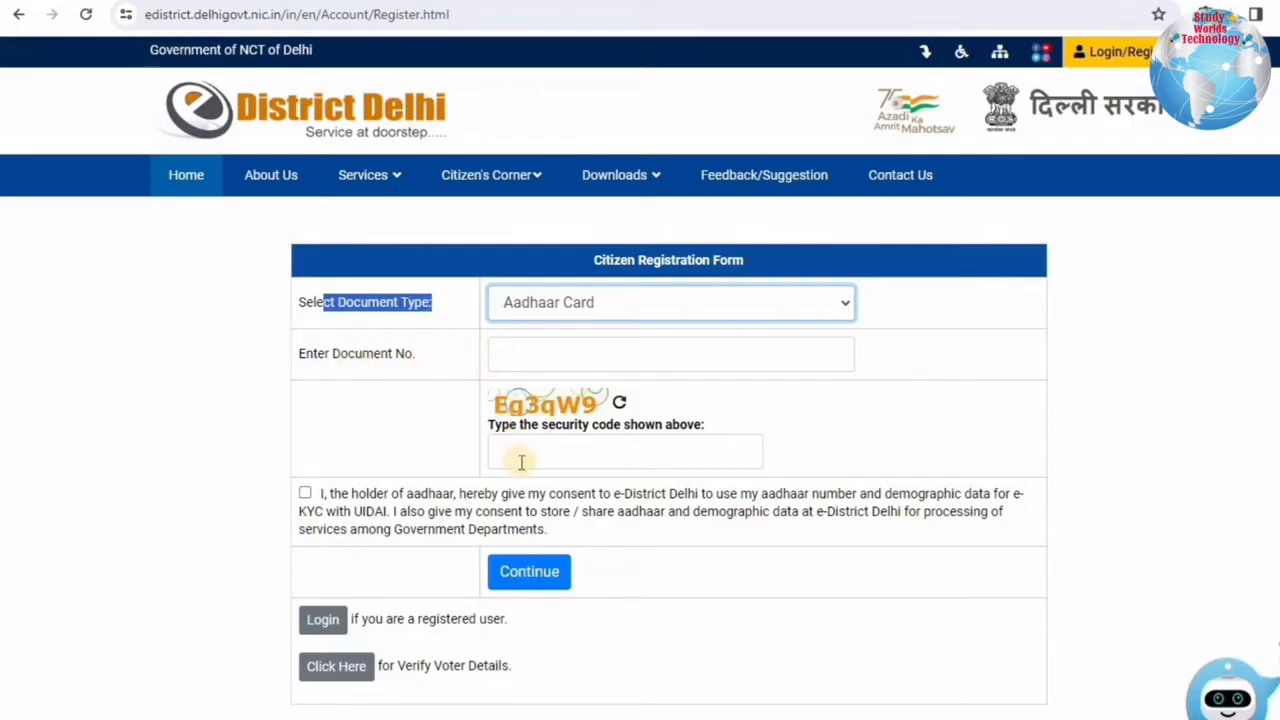
pyautogui.click(306, 493)
pyautogui.click(512, 574)
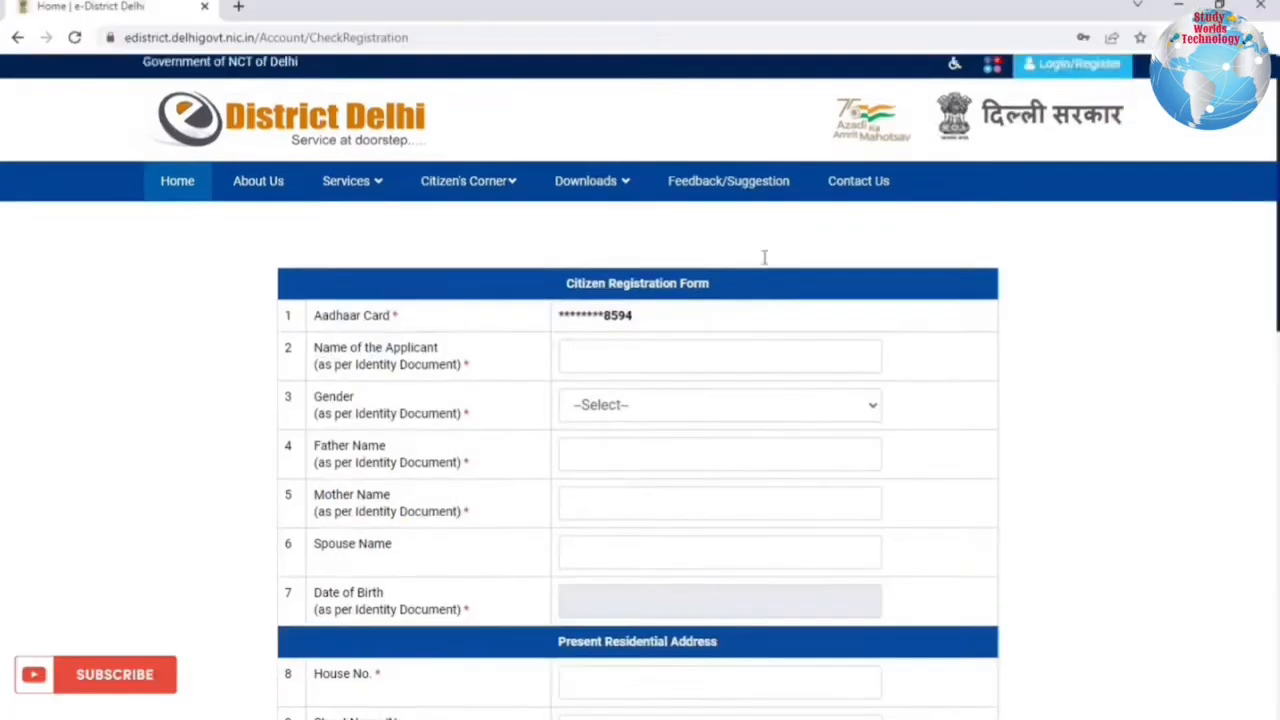
pyautogui.scroll(-3, 763, 257)
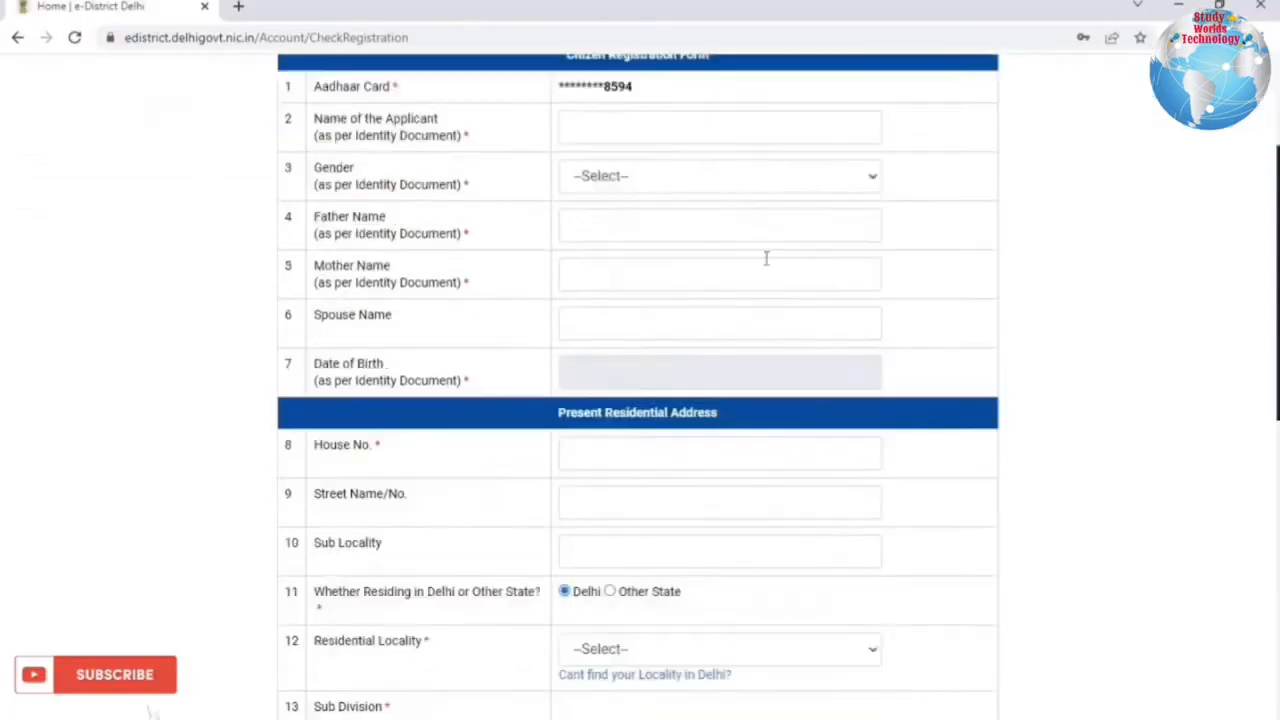
# Set Gender to Male and step through the name, parent and date-of-birth fields without filling them.
pyautogui.scroll(1, 766, 258)
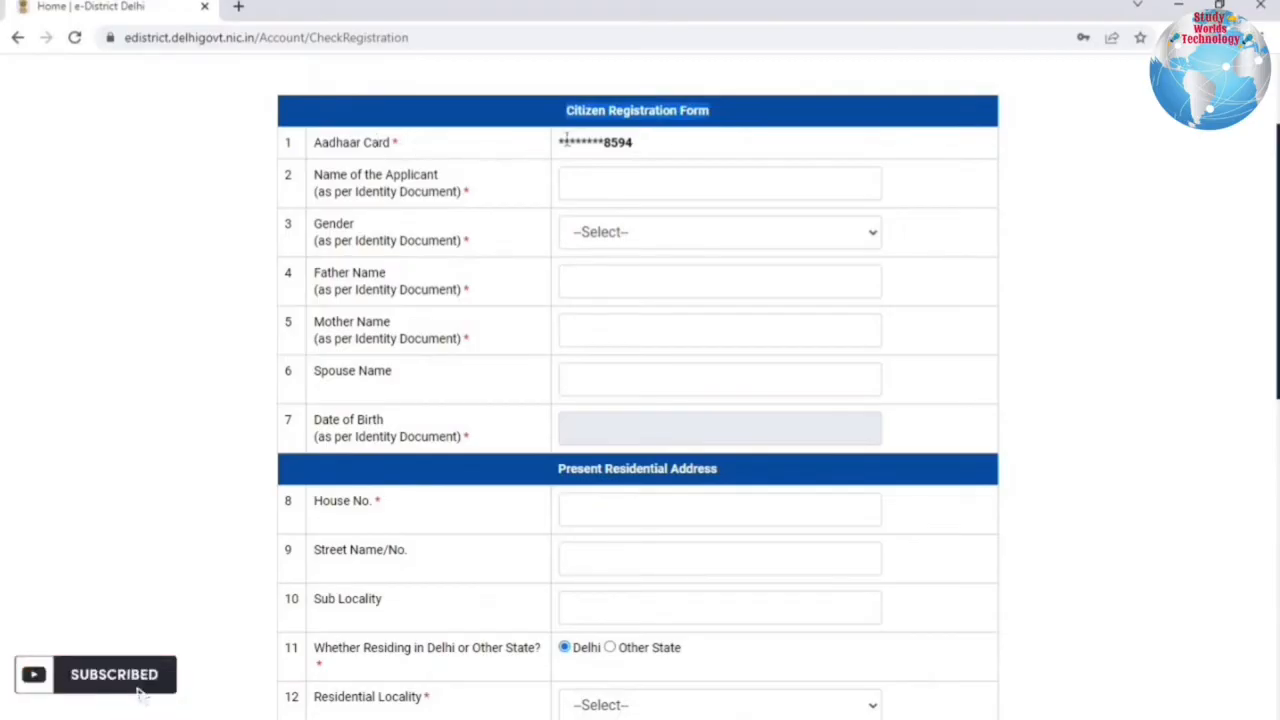
pyautogui.moveTo(575, 142); pyautogui.dragTo(656, 172)
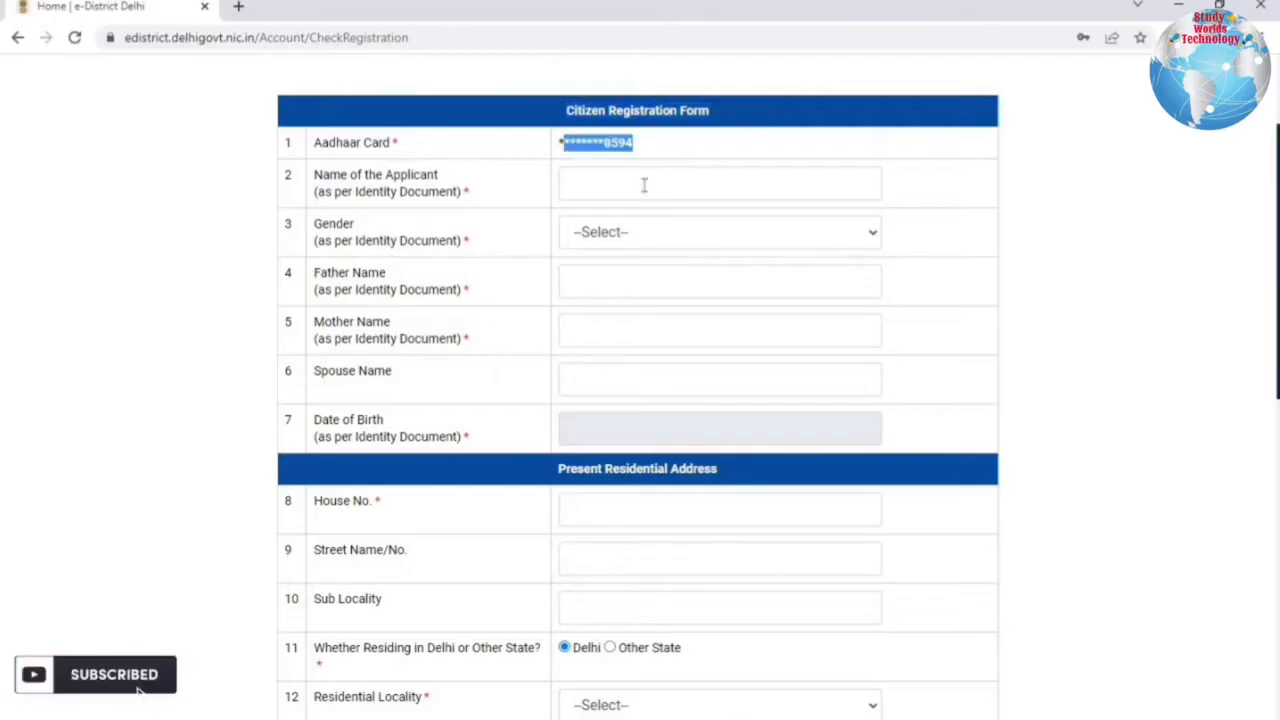
pyautogui.click(644, 185)
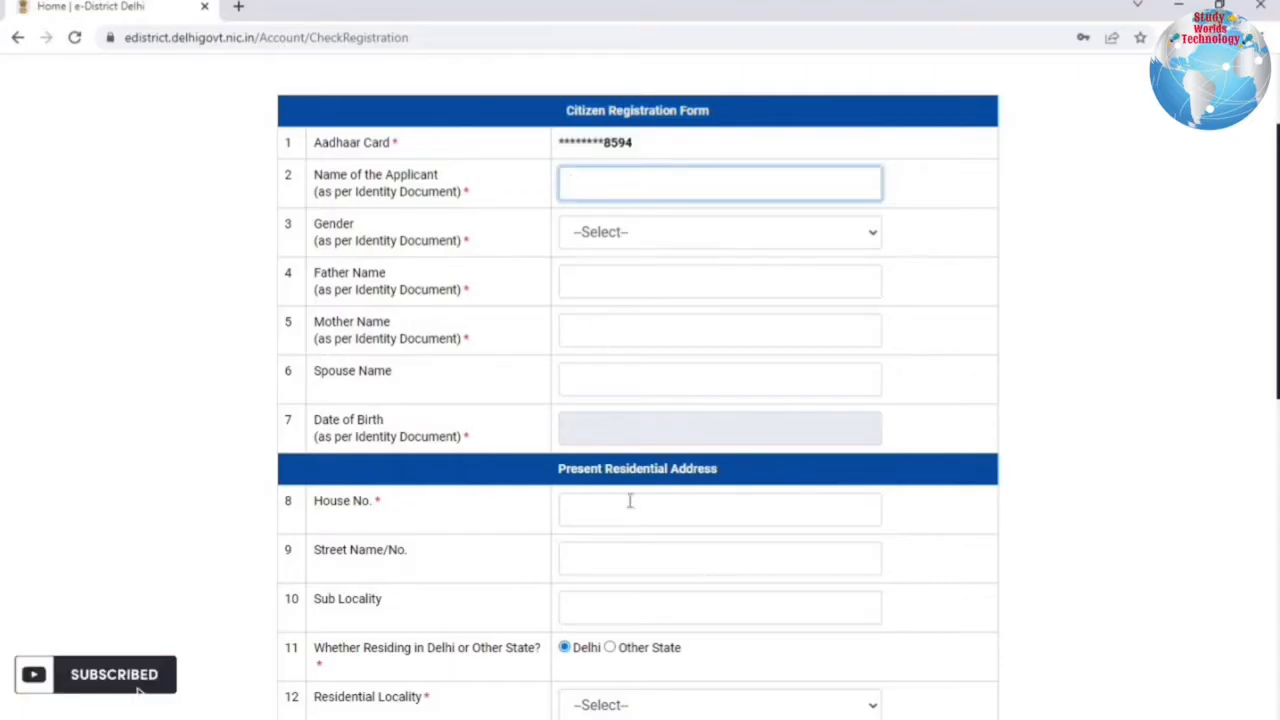
pyautogui.scroll(-6, 630, 500)
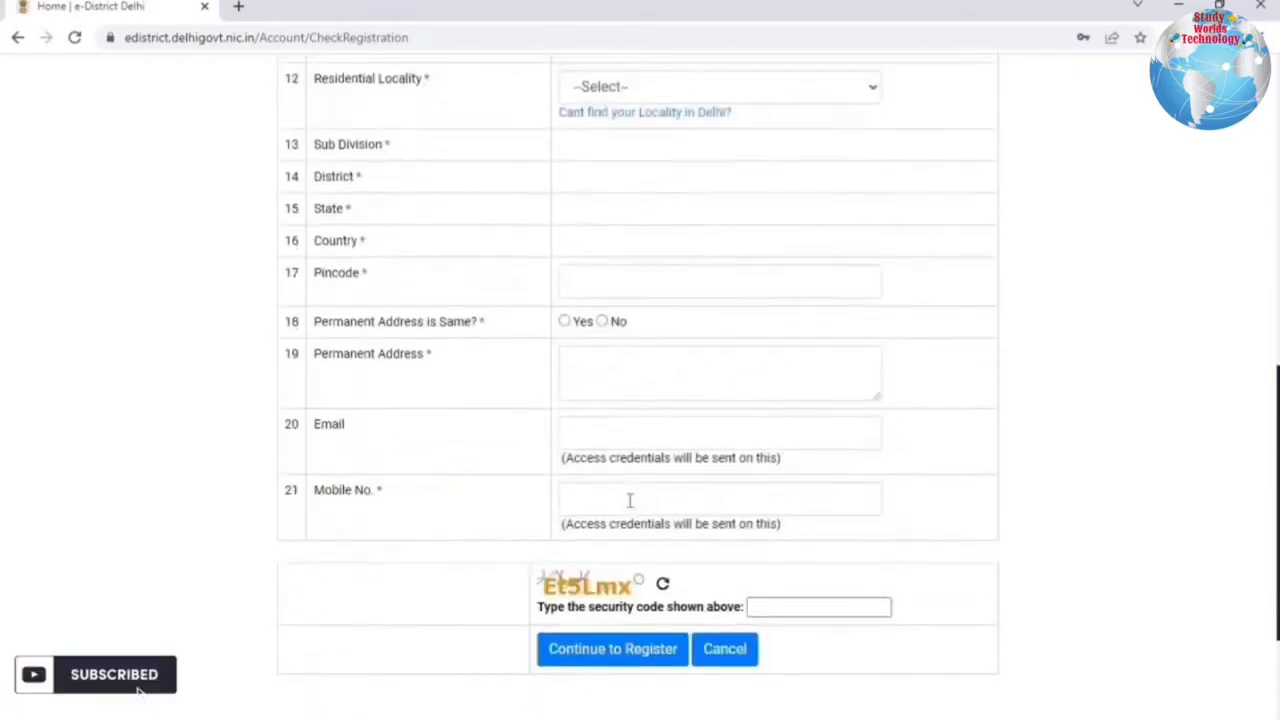
pyautogui.scroll(6, 630, 500)
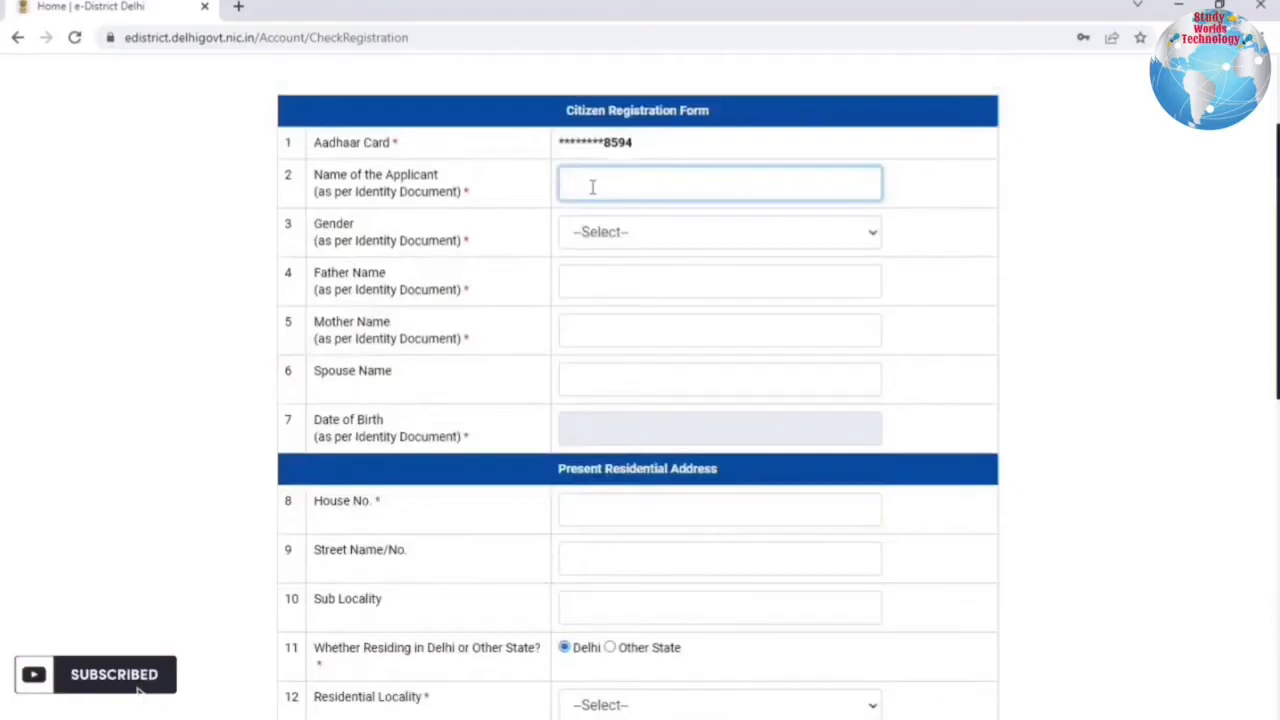
pyautogui.click(612, 238)
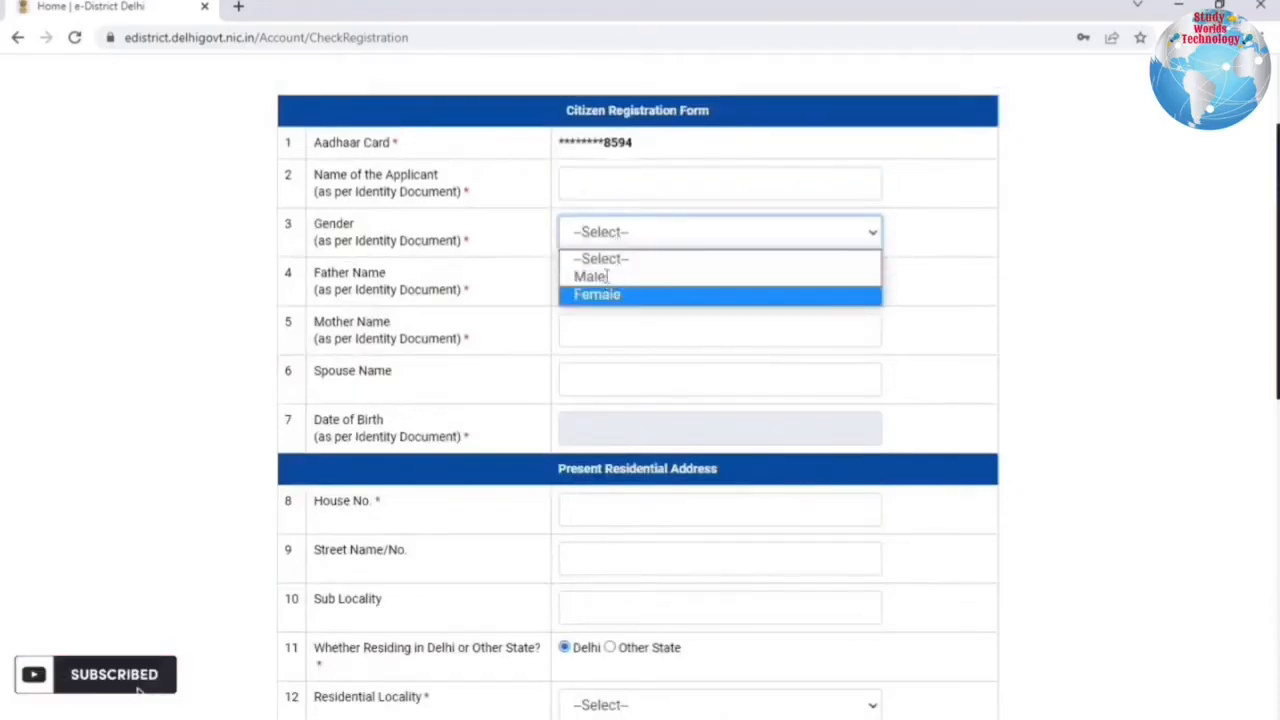
pyautogui.click(606, 276)
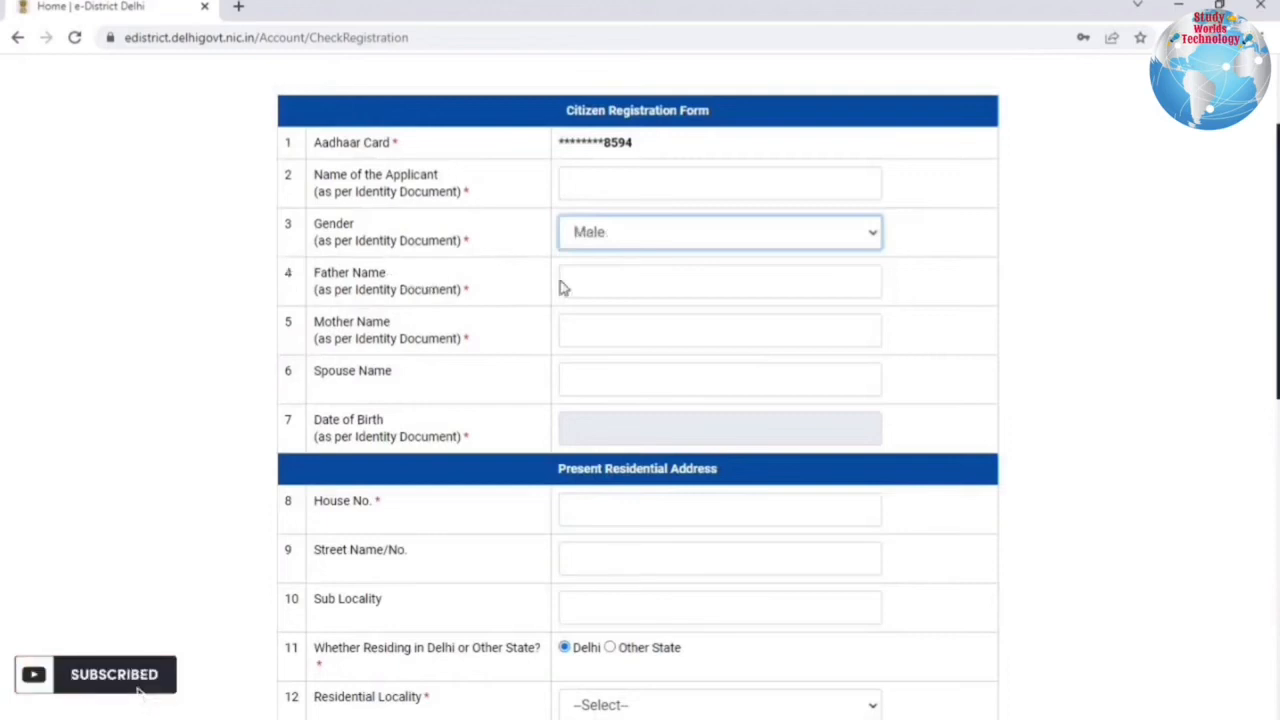
pyautogui.click(602, 280)
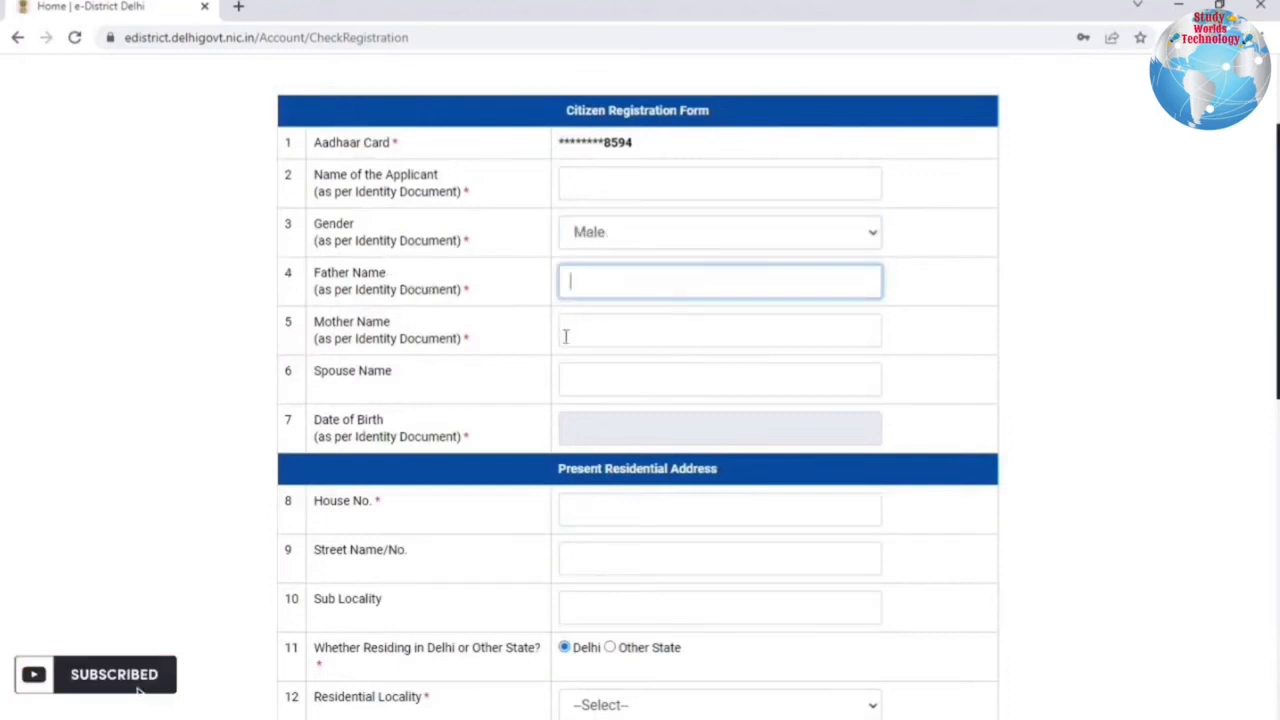
pyautogui.click(566, 331)
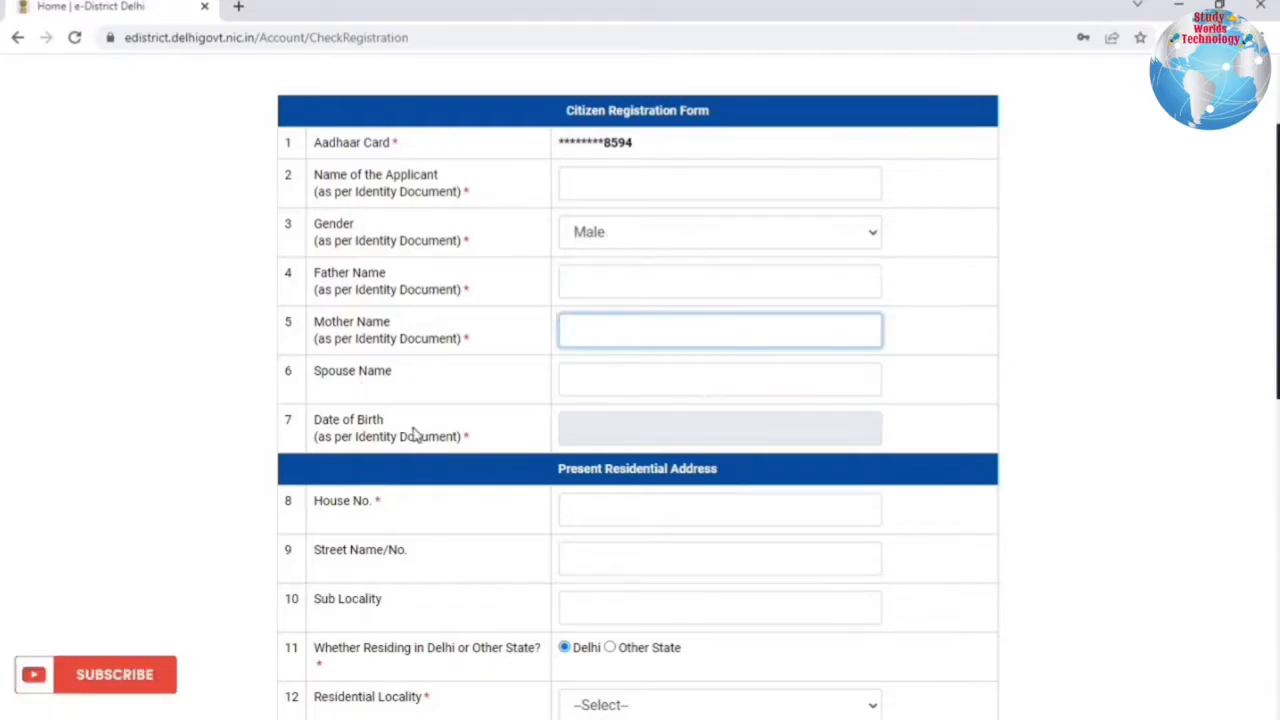
pyautogui.click(616, 433)
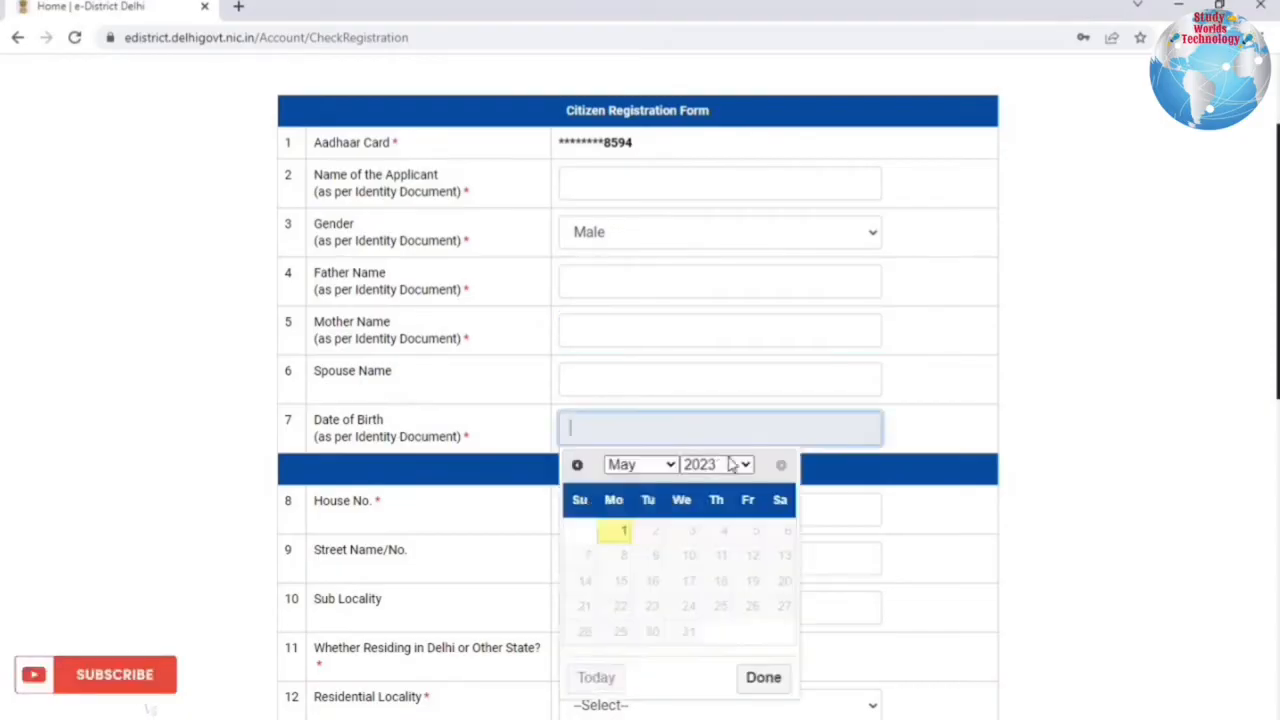
pyautogui.click(443, 500)
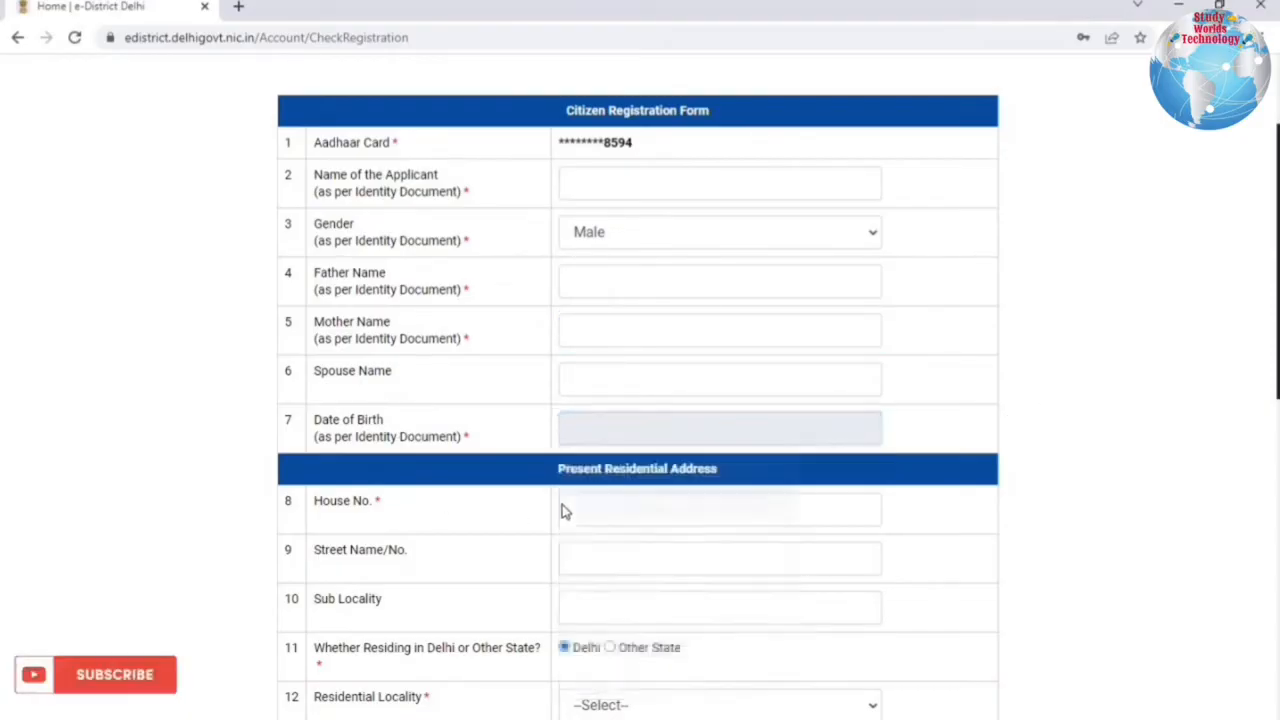
# Keep residence in Delhi and select ANAND NIKETAN as the residential locality.
pyautogui.scroll(-2, 600, 310)
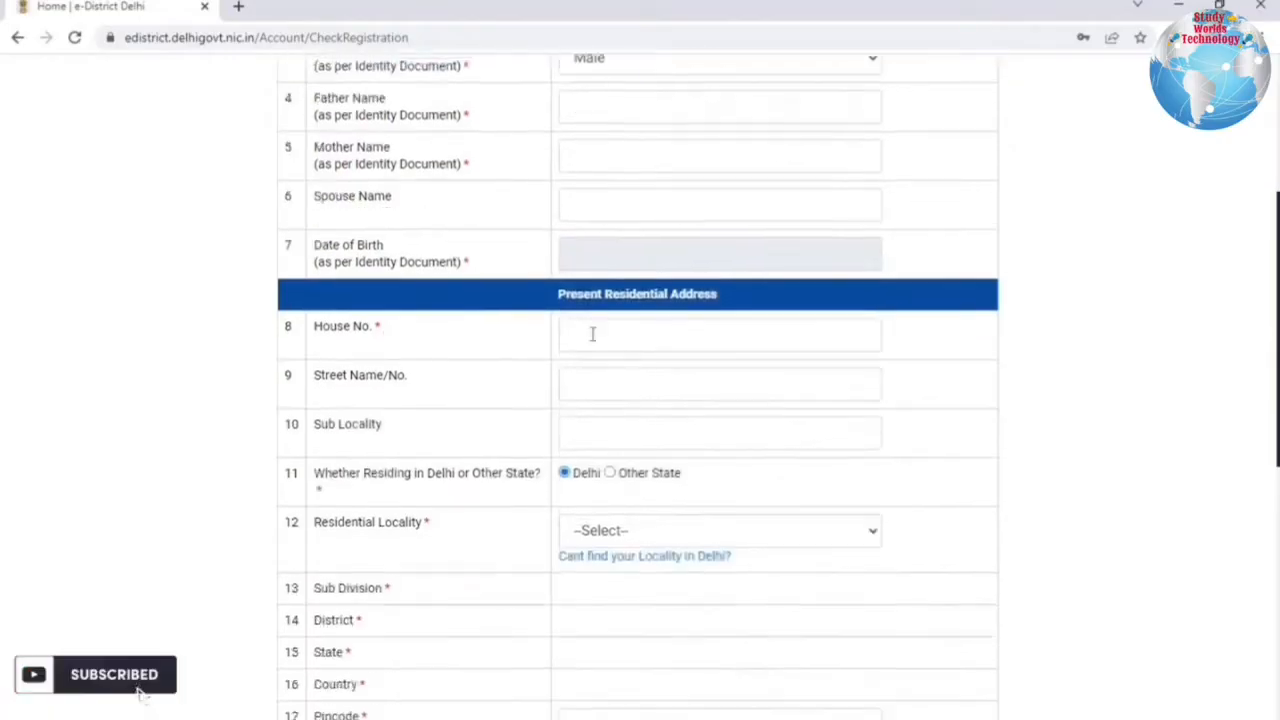
pyautogui.scroll(-1, 569, 212)
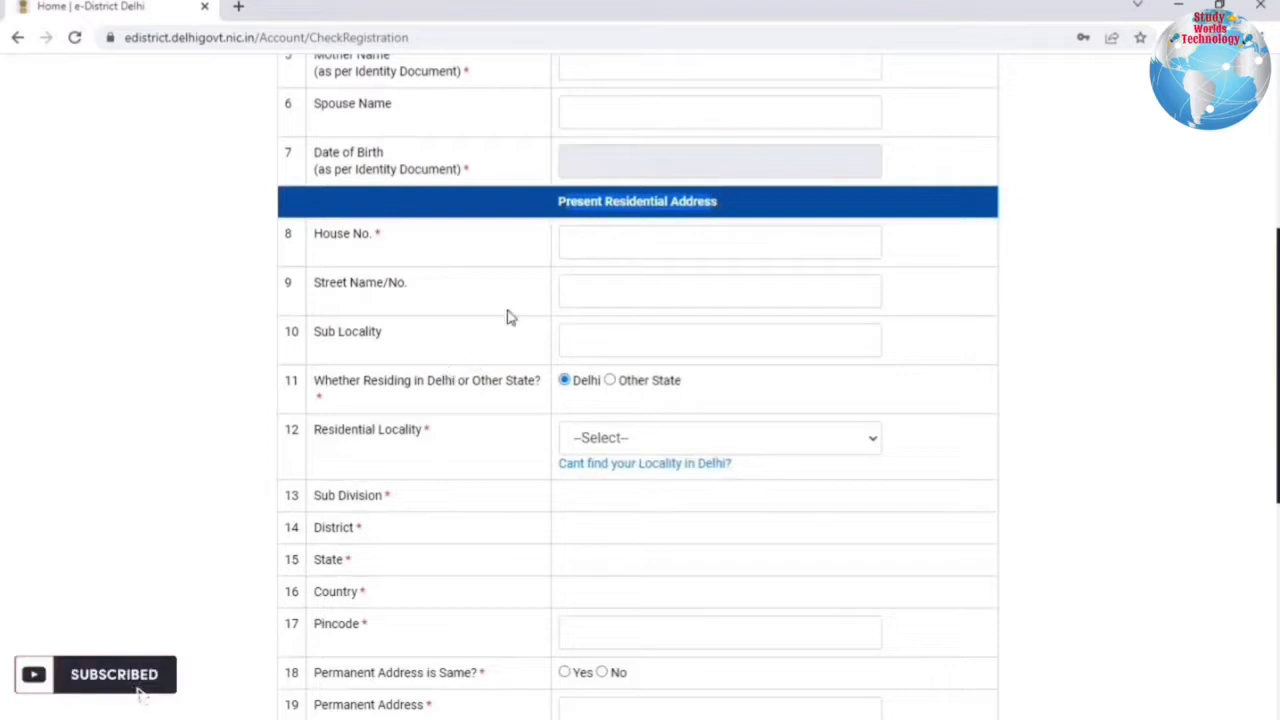
pyautogui.moveTo(386, 381); pyautogui.dragTo(595, 405)
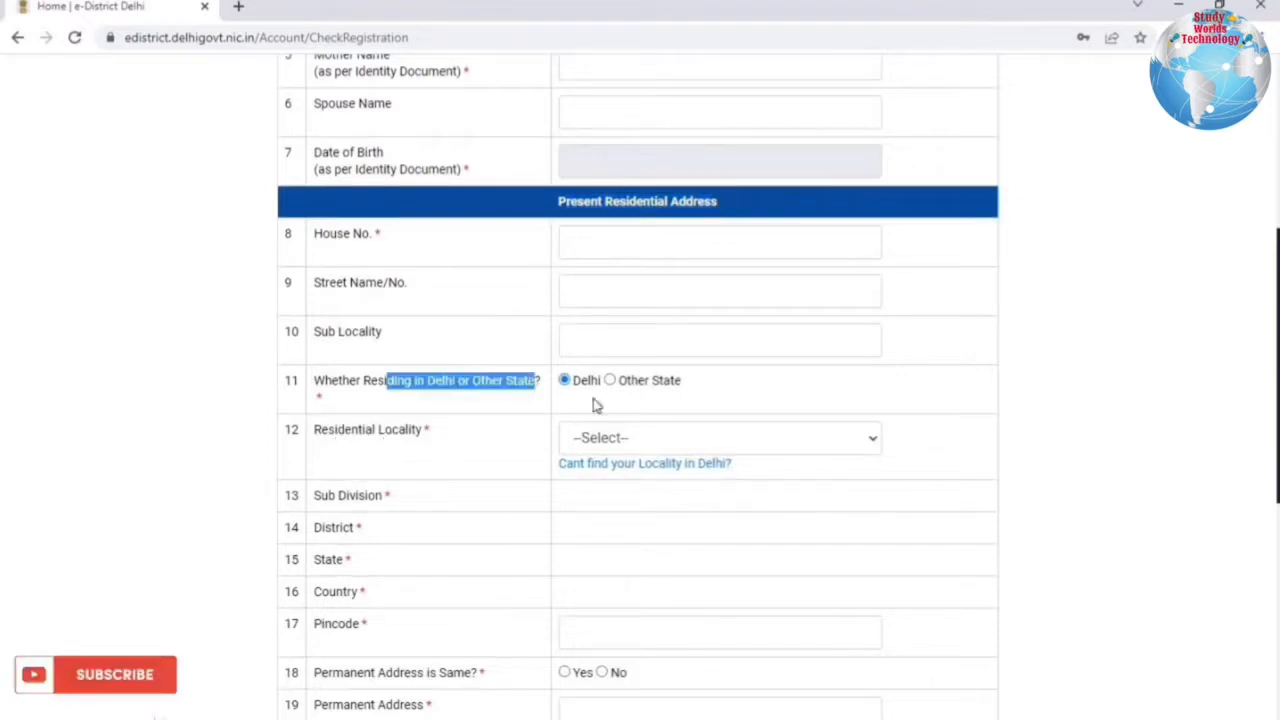
pyautogui.click(610, 381)
pyautogui.click(356, 409)
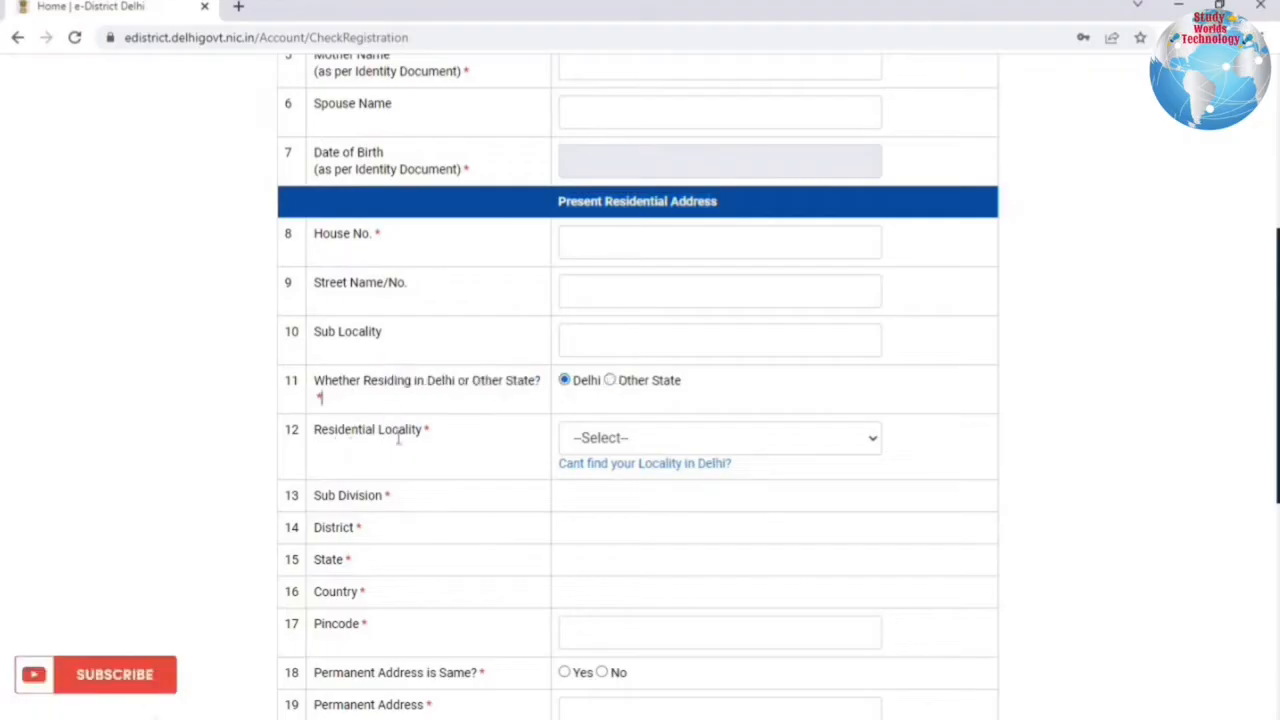
pyautogui.click(672, 441)
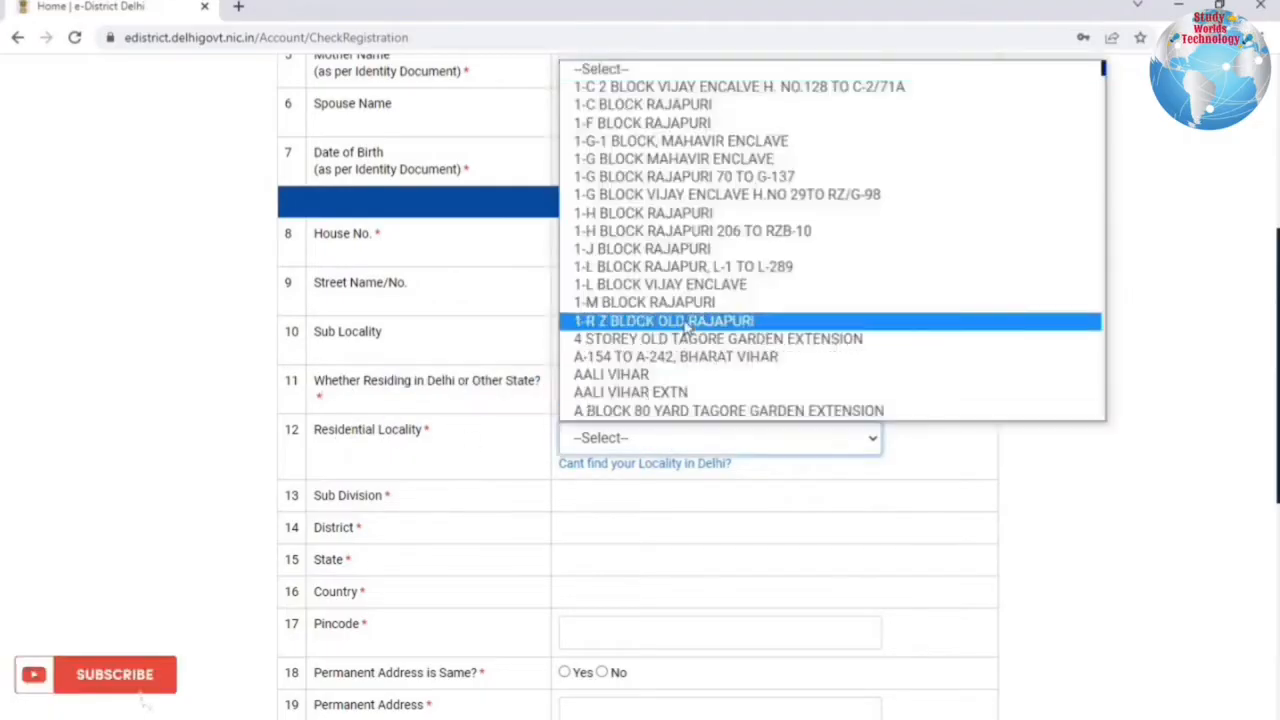
pyautogui.scroll(-10, 686, 326)
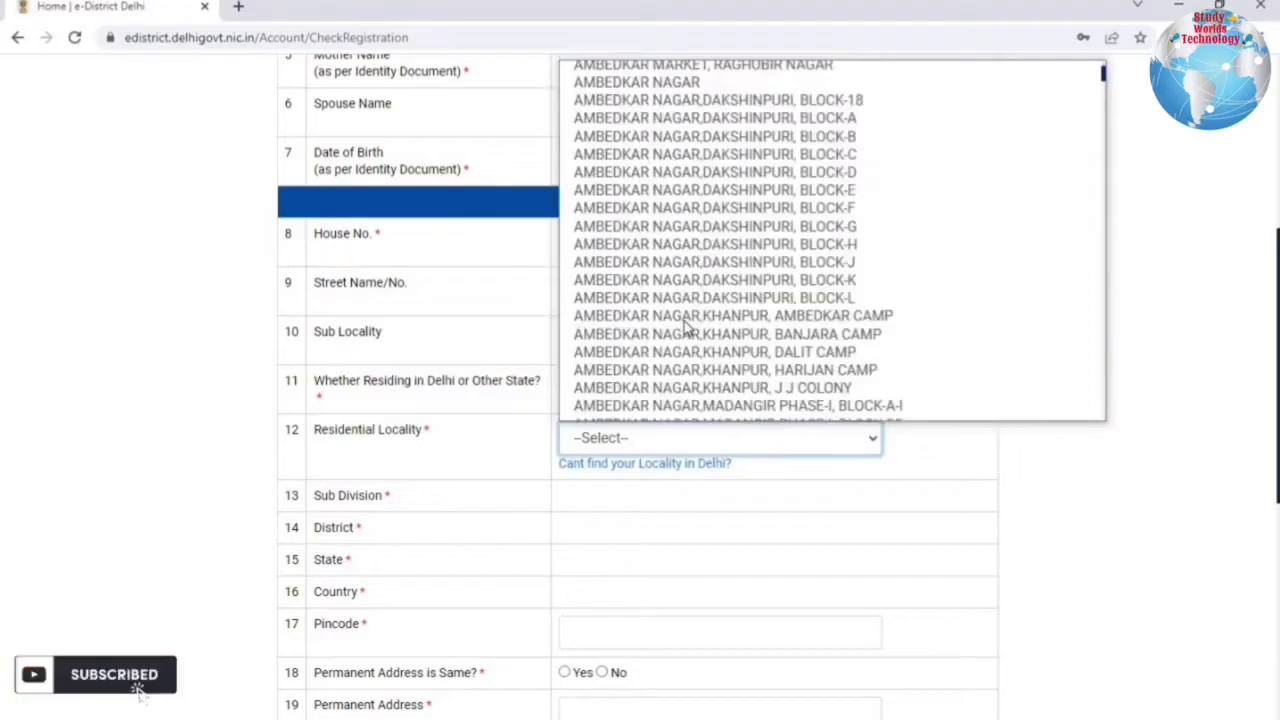
pyautogui.scroll(-8, 686, 326)
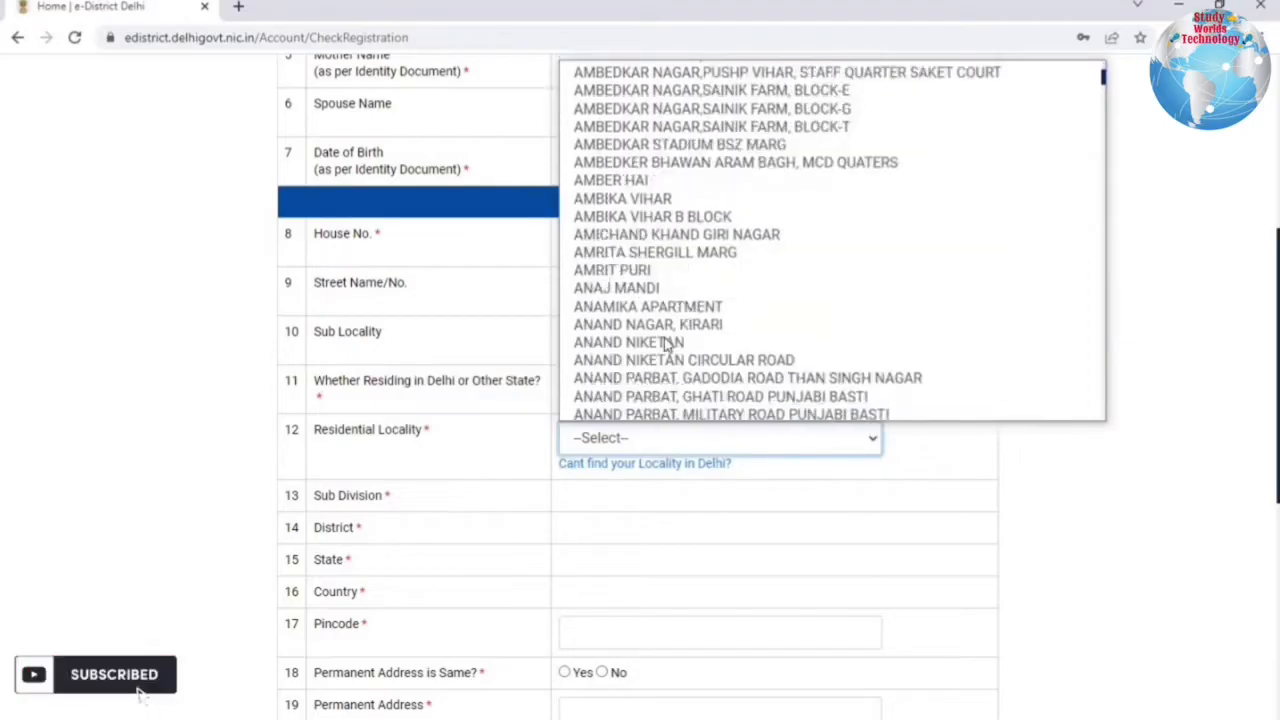
pyautogui.click(662, 343)
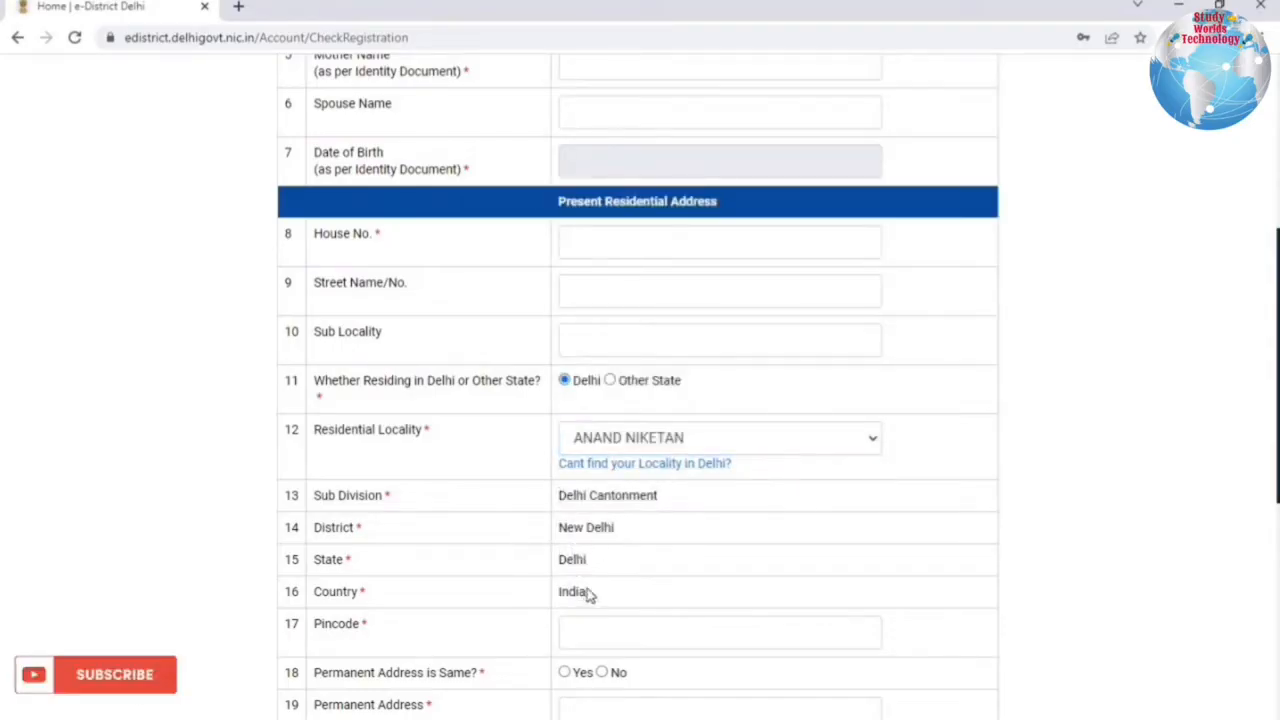
# Go to Pincode, answer the same-permanent-address question, dismiss the warning, and reach Mobile No.
pyautogui.scroll(-2, 595, 455)
pyautogui.click(588, 459)
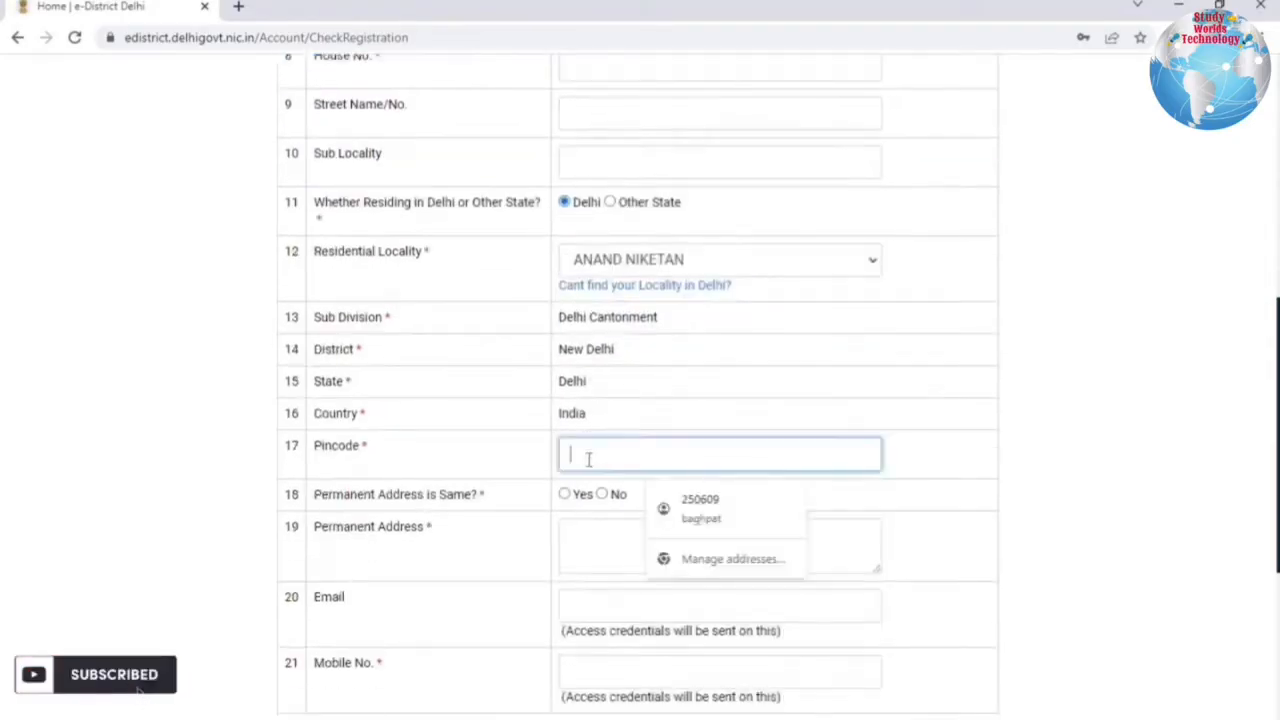
pyautogui.click(493, 474)
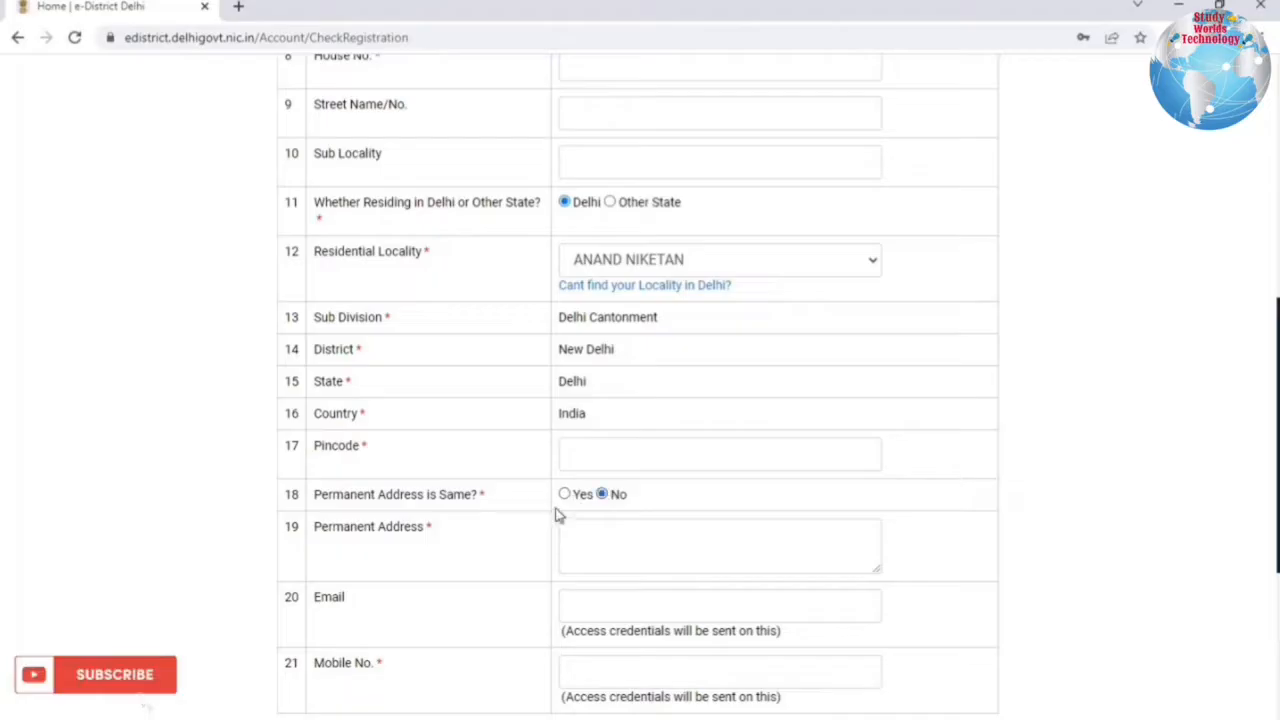
pyautogui.click(564, 494)
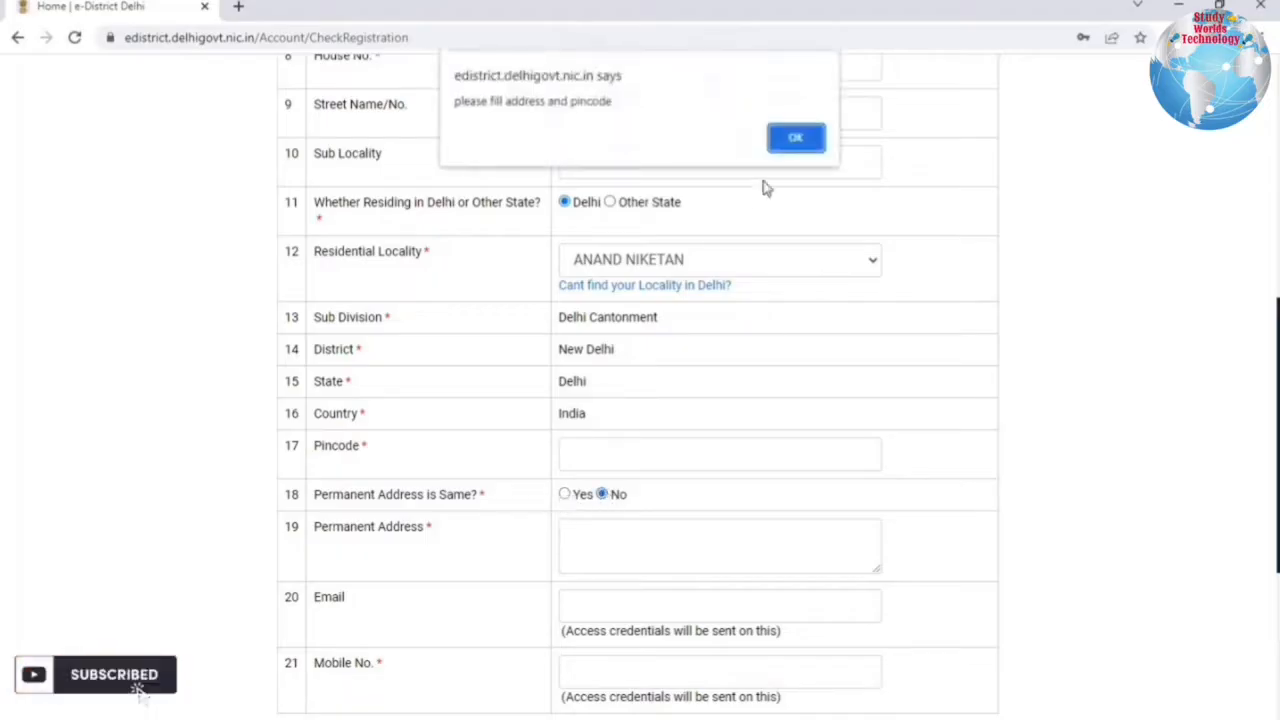
pyautogui.press('Return')
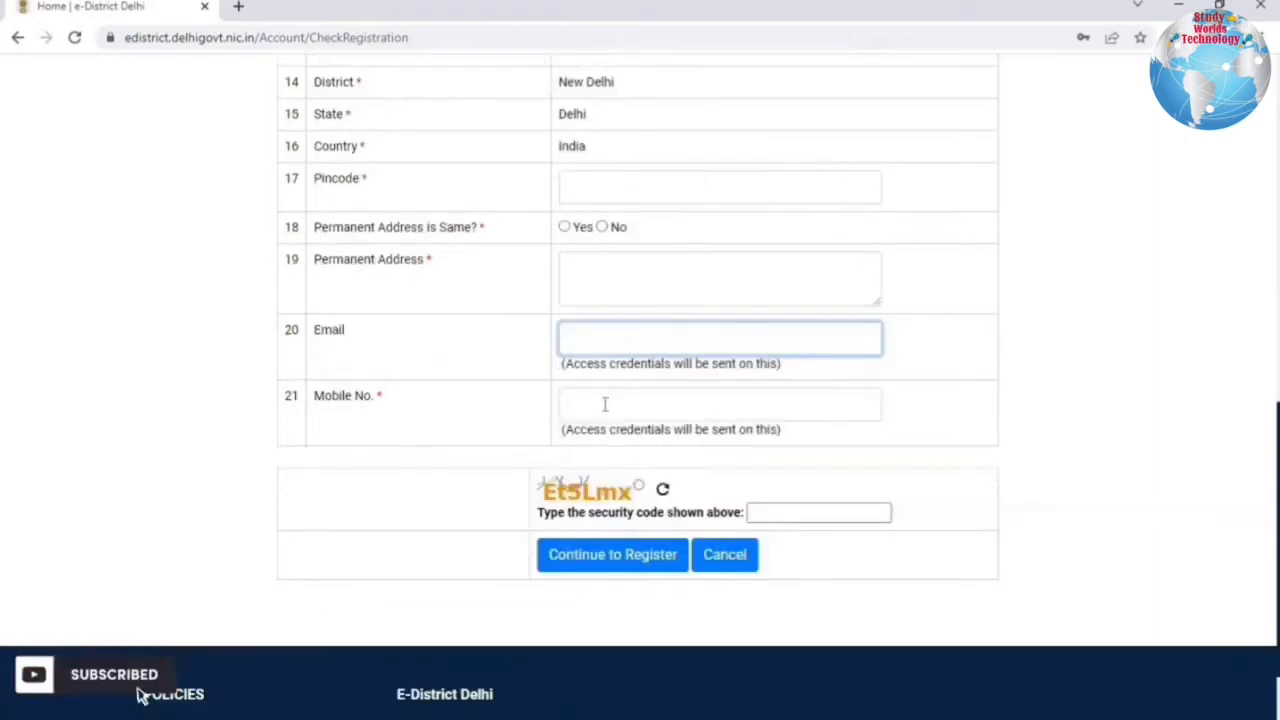
pyautogui.click(713, 403)
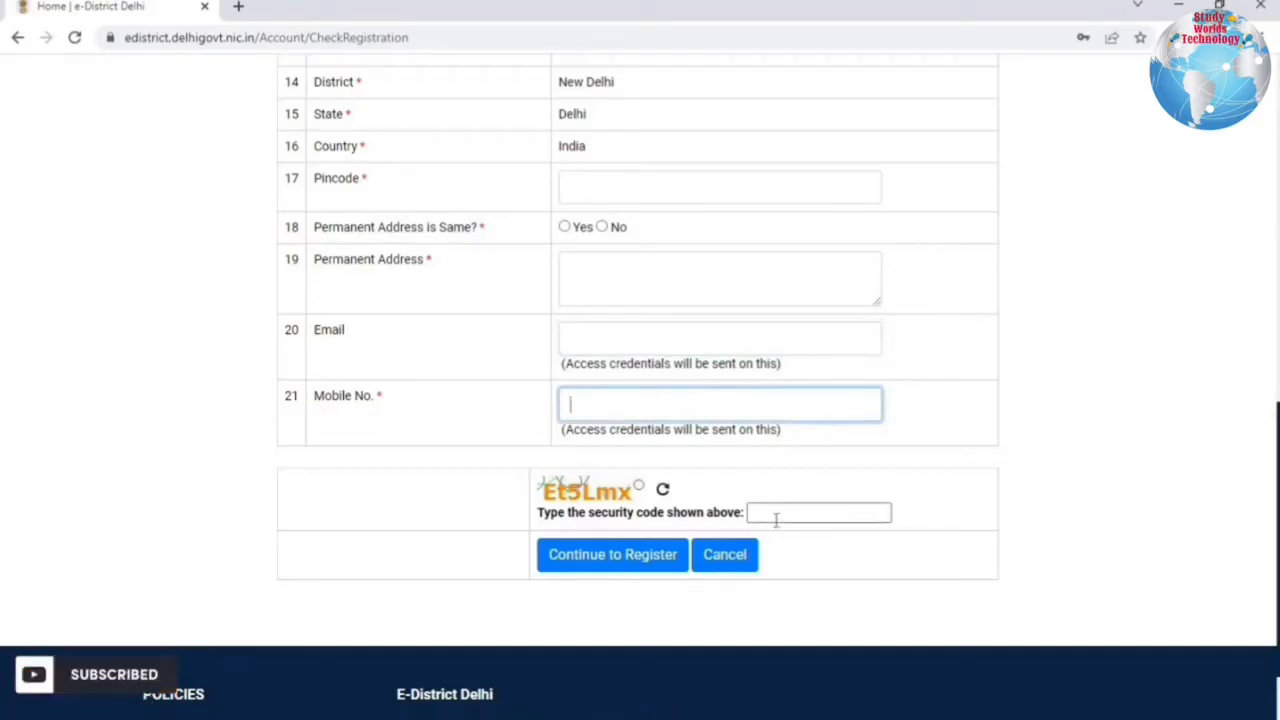
# Submit the form with Continue to Register and scroll down to the Complete Your Registration section.
pyautogui.click(612, 554)
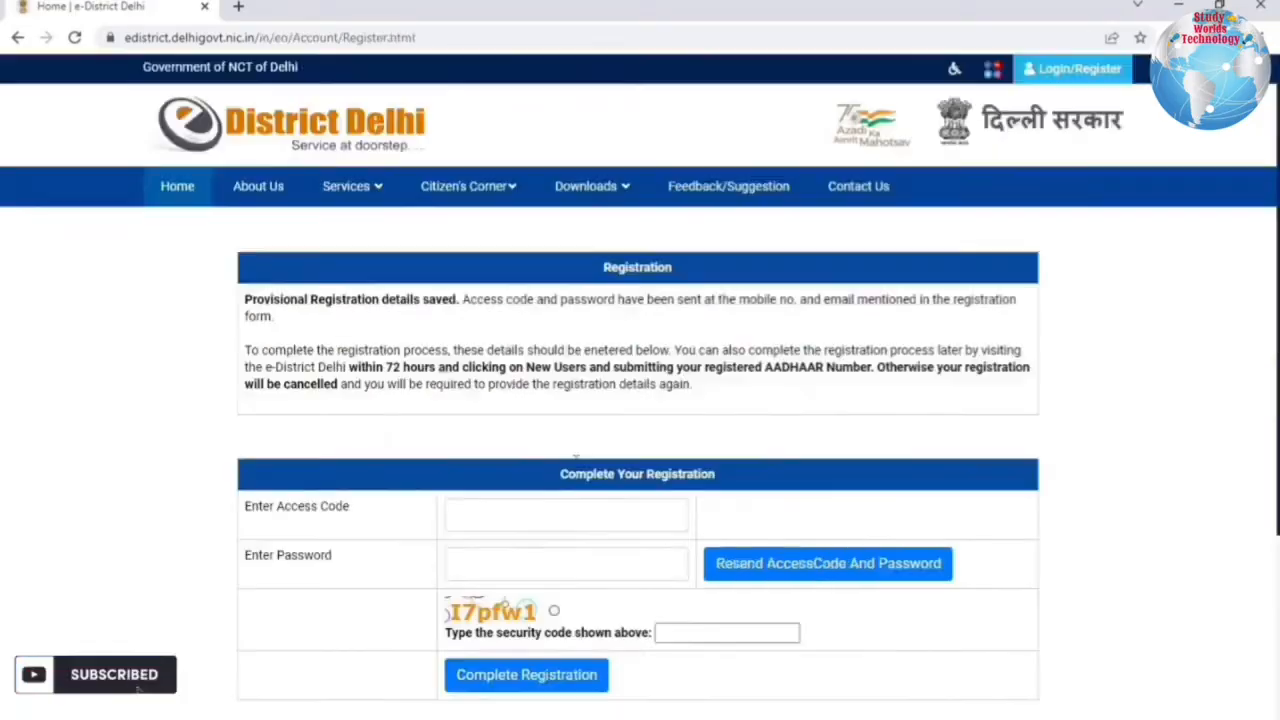
pyautogui.scroll(-1, 463, 407)
pyautogui.scroll(-1, 463, 407)
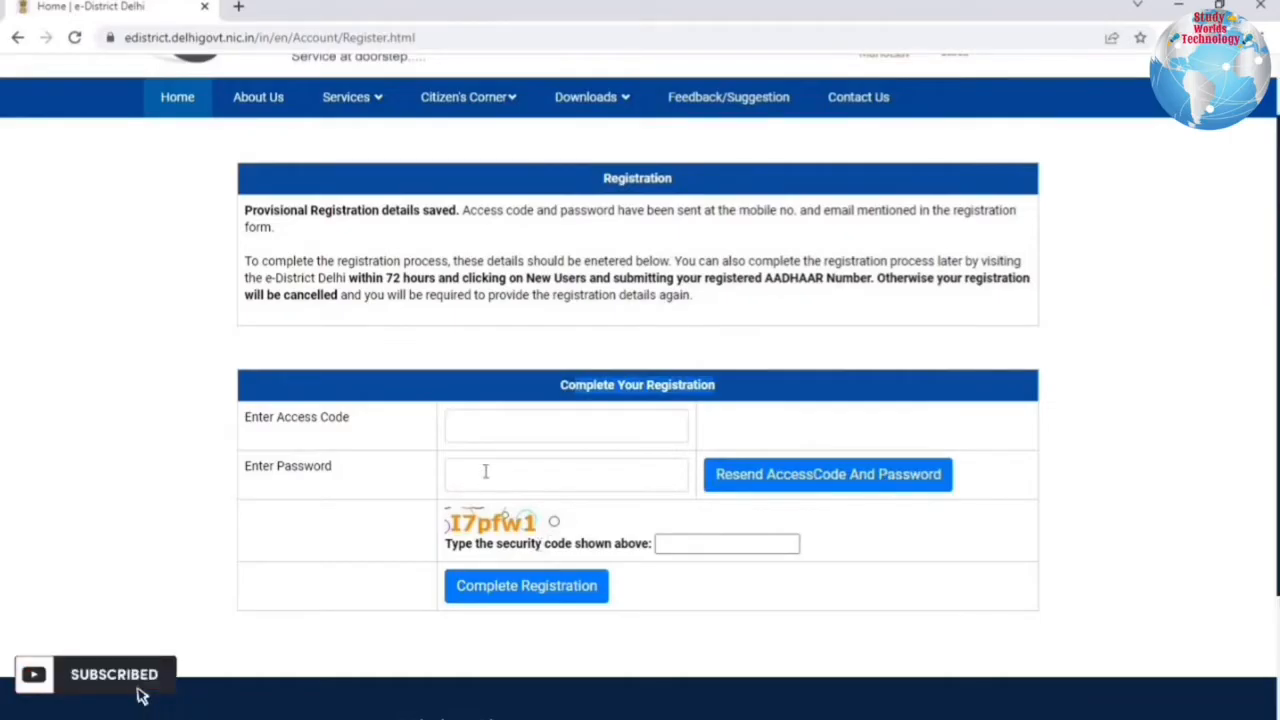
# Enter the access code, password and security code, then click Complete Registration.
pyautogui.click(495, 433)
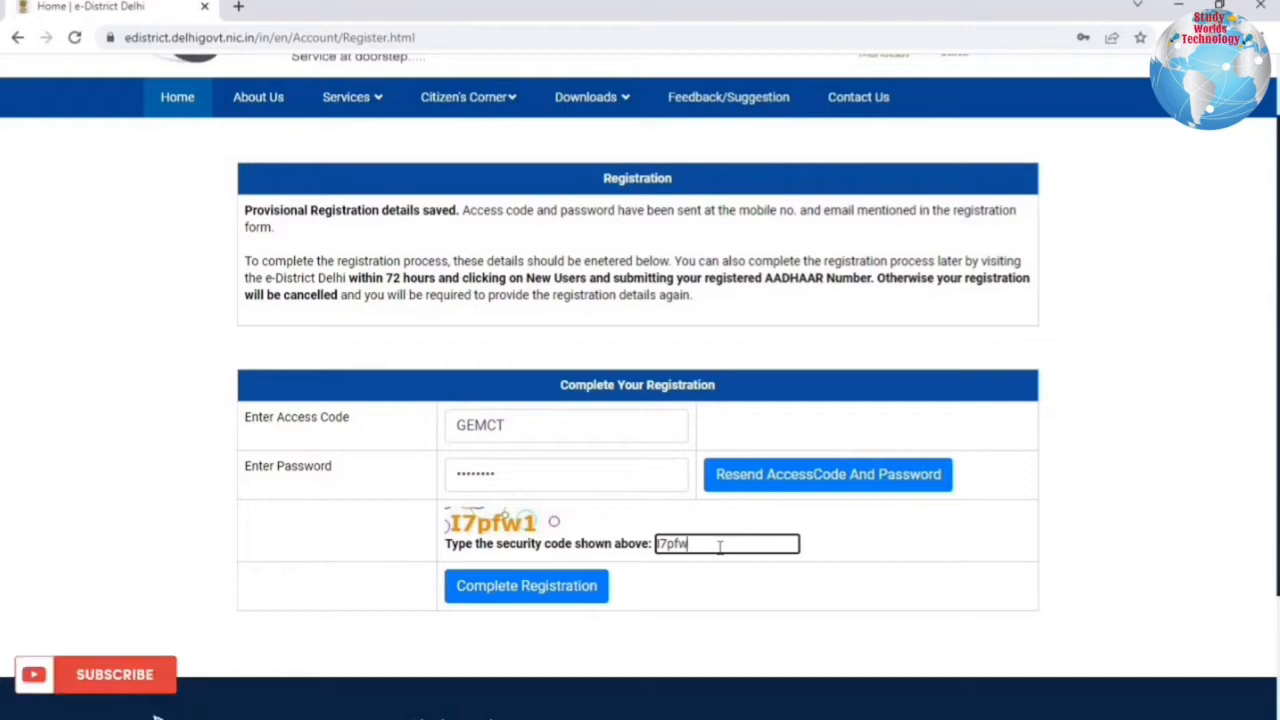
pyautogui.click(502, 600)
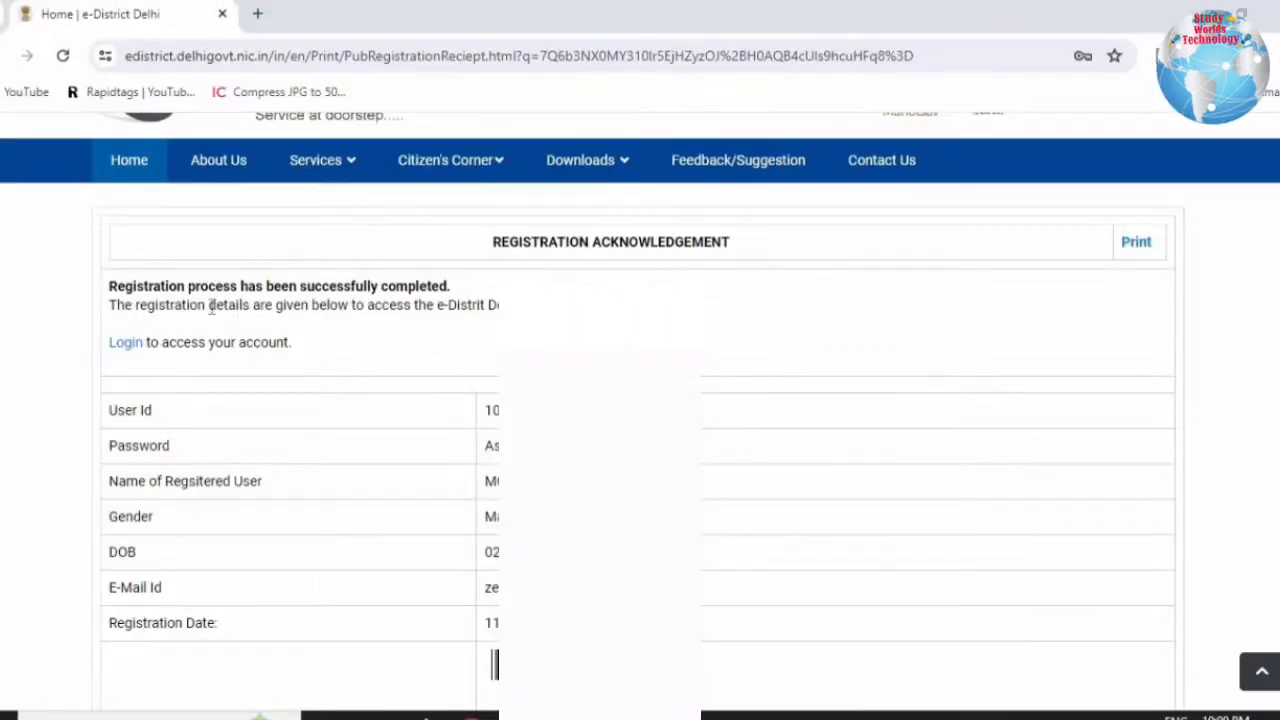
# Highlight the success message, the User Id row and the password value on the acknowledgement page.
pyautogui.moveTo(386, 280); pyautogui.dragTo(455, 281)
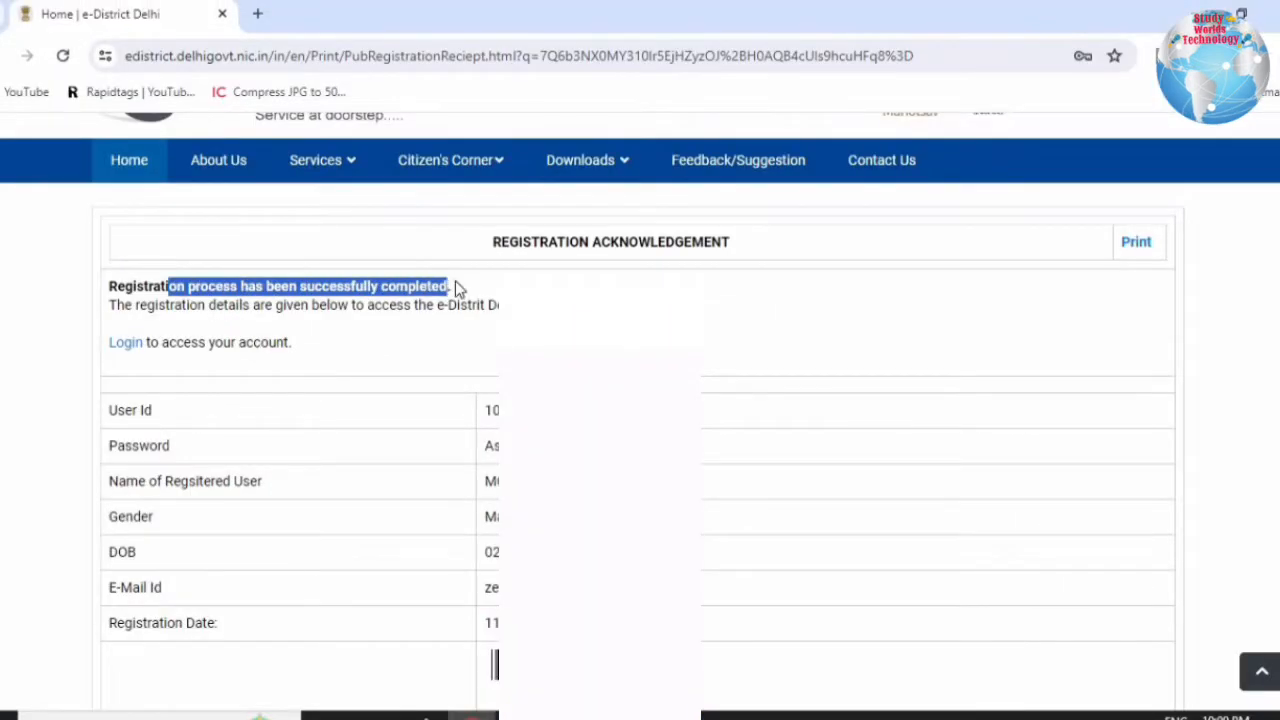
pyautogui.moveTo(489, 392); pyautogui.dragTo(498, 410)
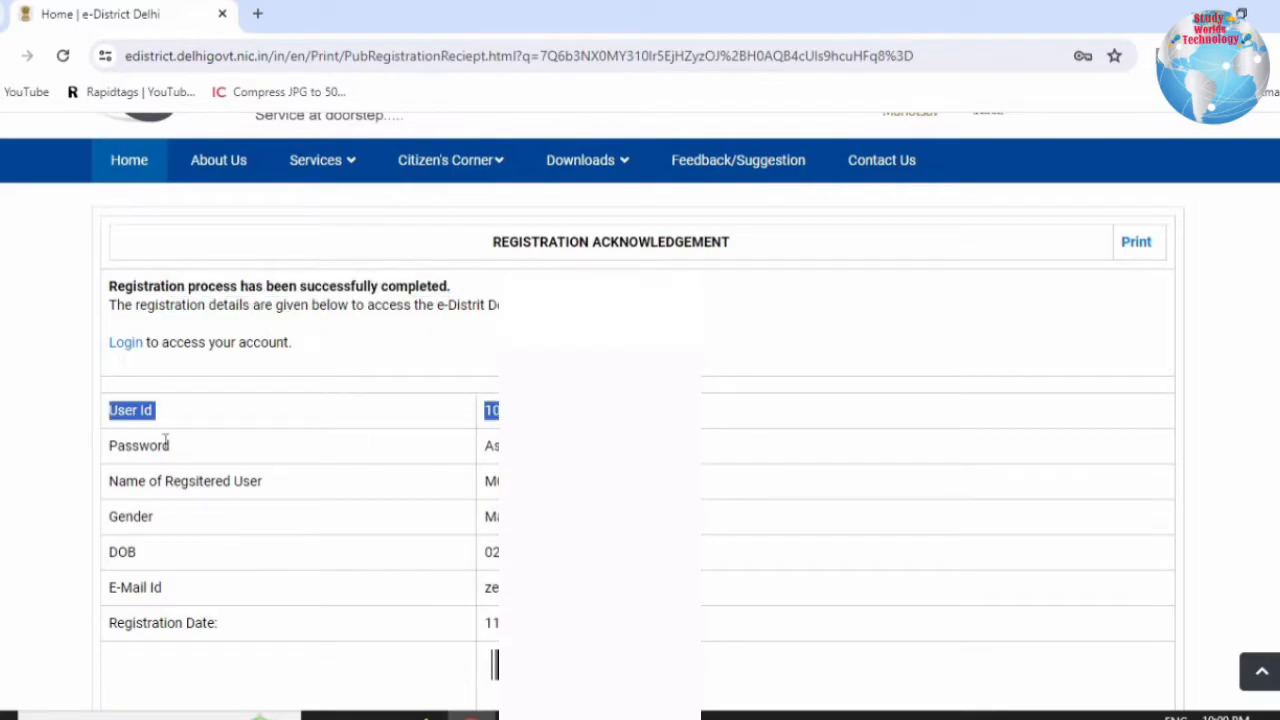
pyautogui.moveTo(486, 446); pyautogui.dragTo(530, 446)
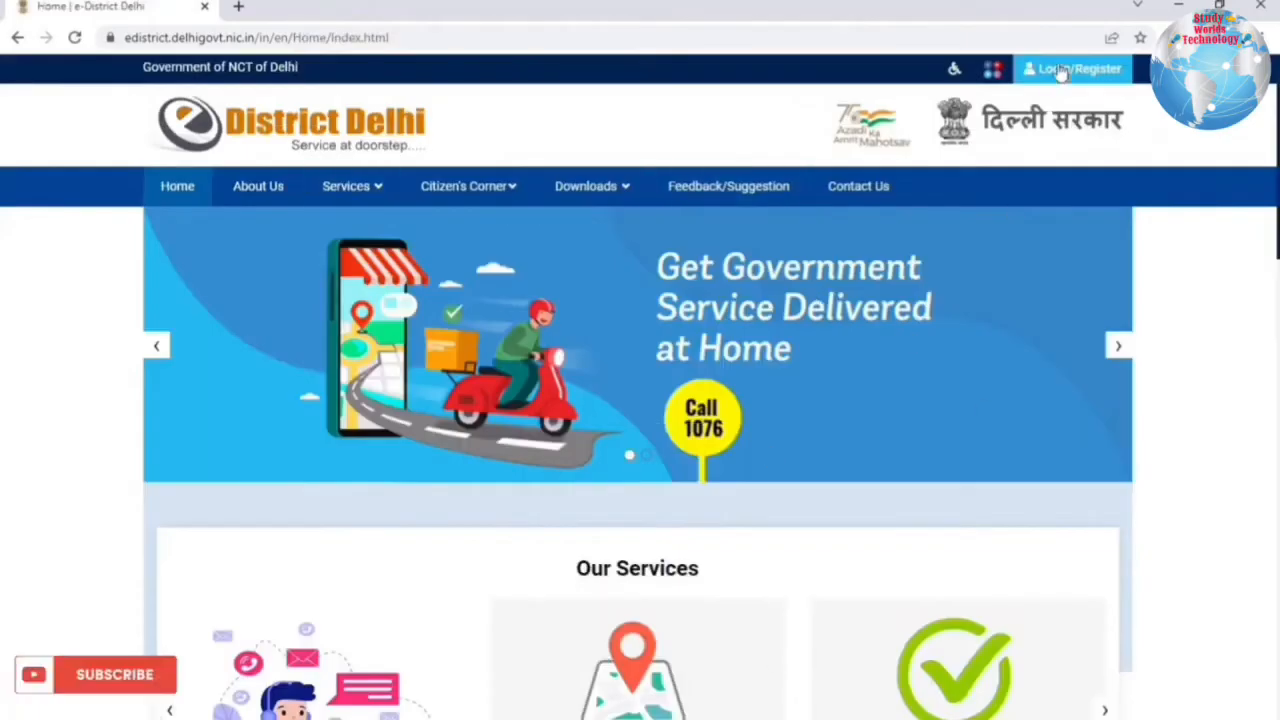
# Open the Citizen Login Form from the Login/Register link.
pyautogui.click(1060, 70)
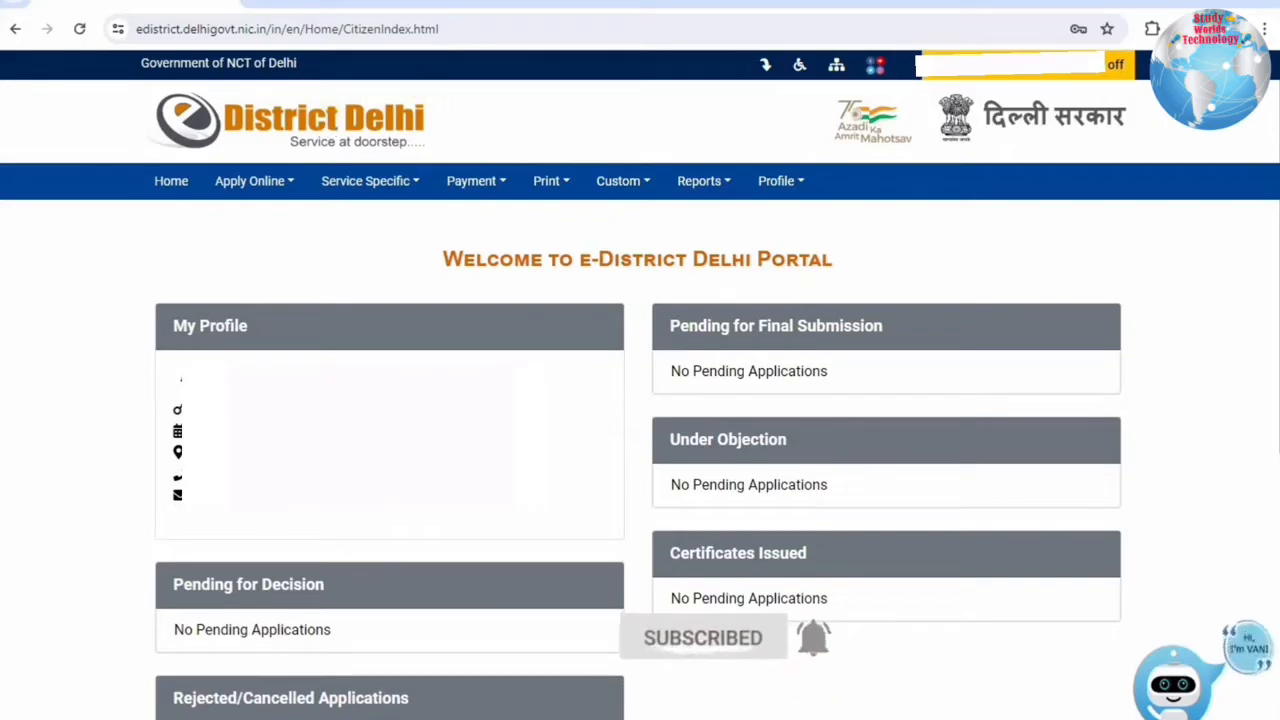
# View the Apply Online options, then choose Profile > Update Profile to see the citizen's profile details.
pyautogui.moveTo(440, 262); pyautogui.dragTo(835, 262)
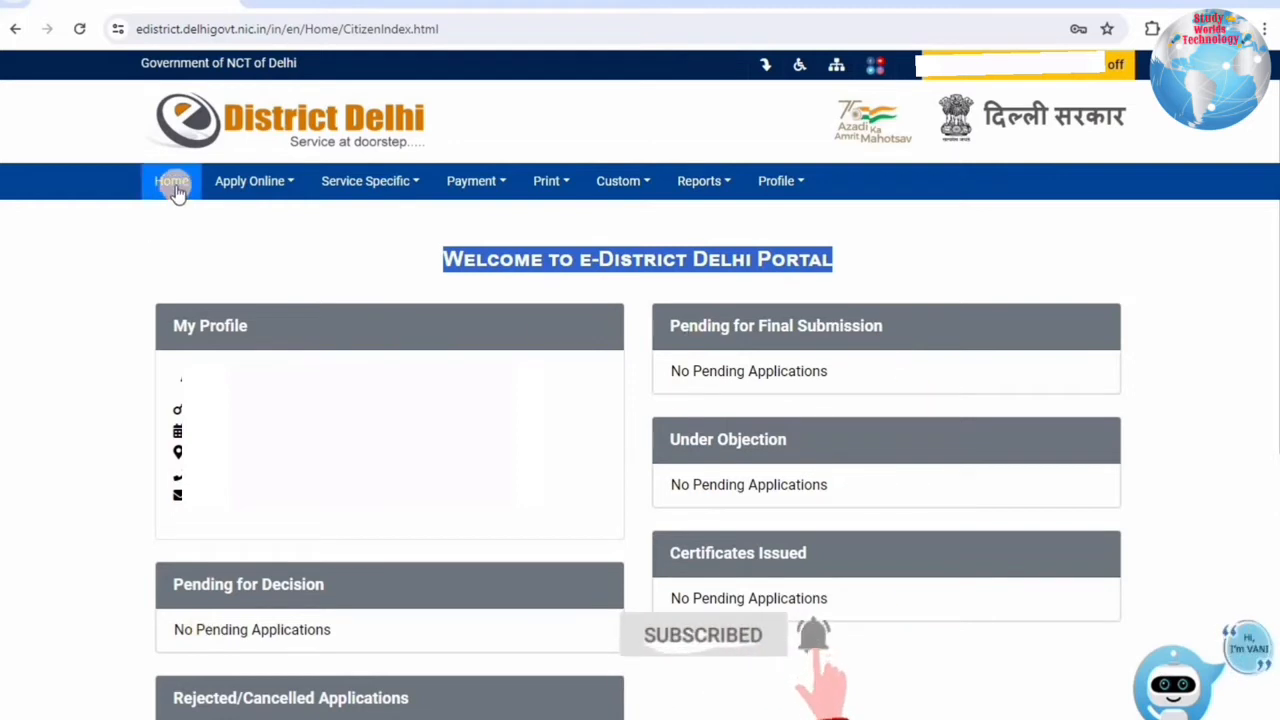
pyautogui.click(245, 187)
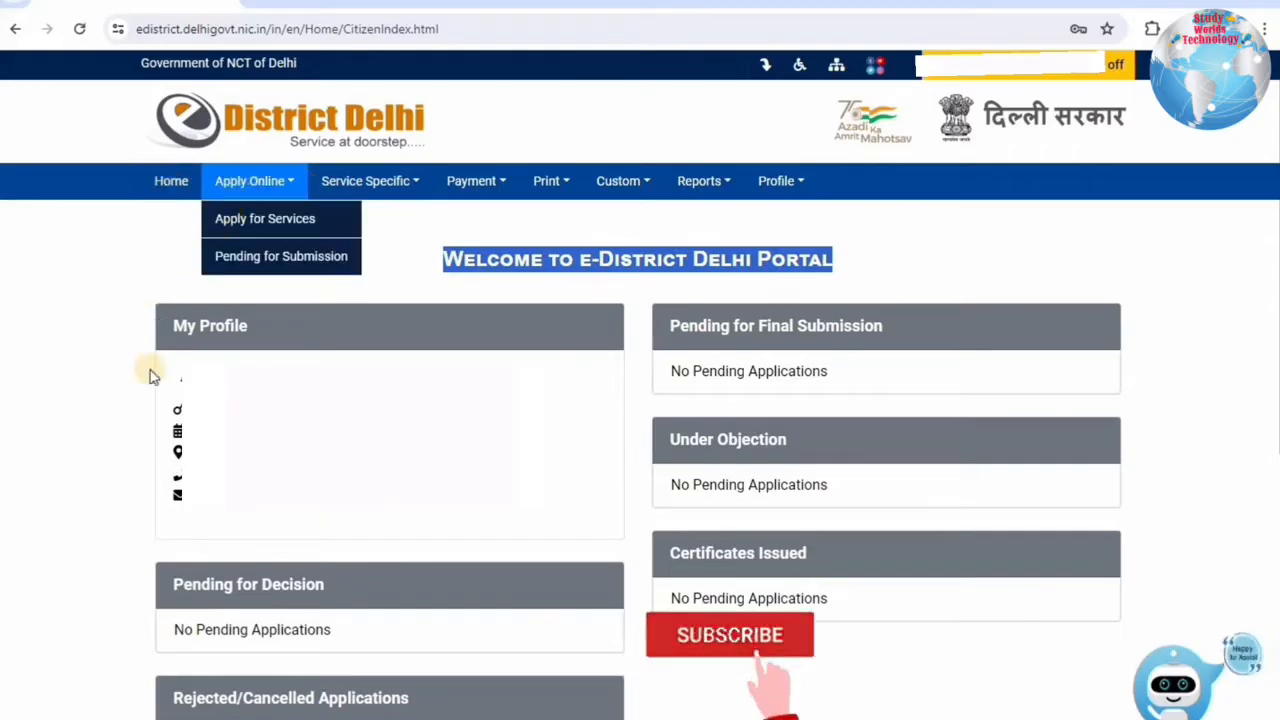
pyautogui.click(900, 238)
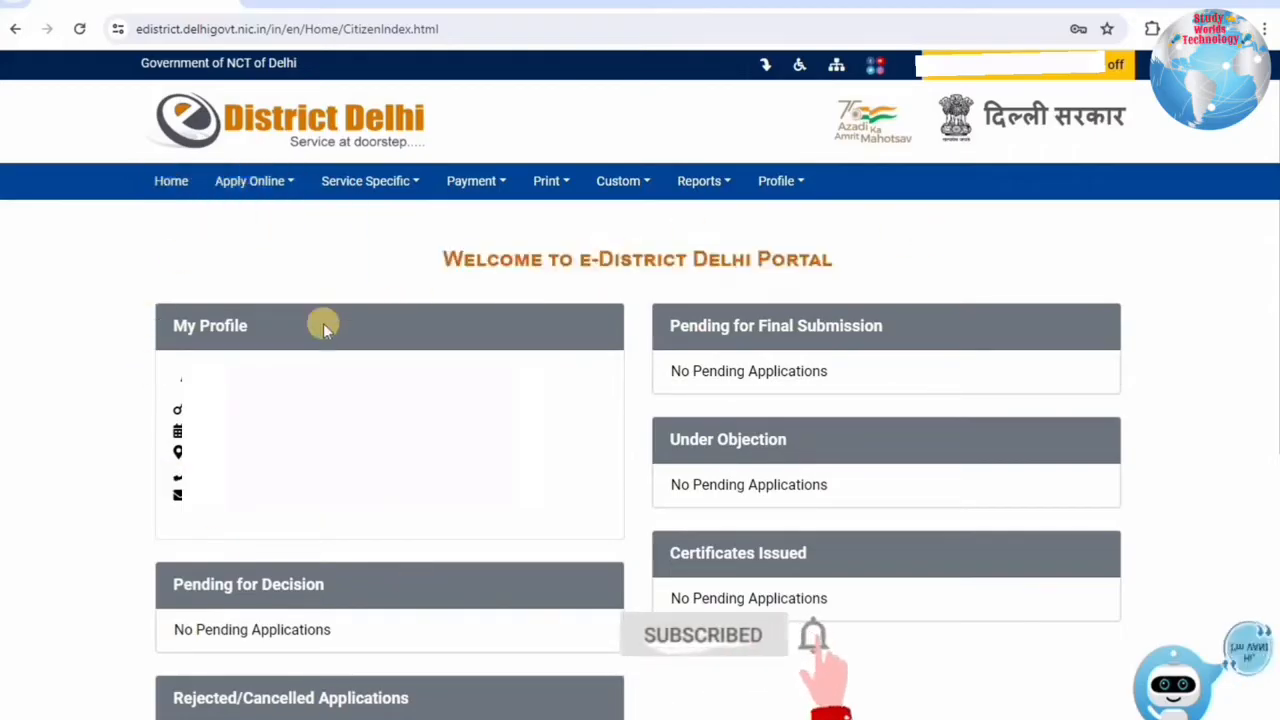
pyautogui.click(798, 183)
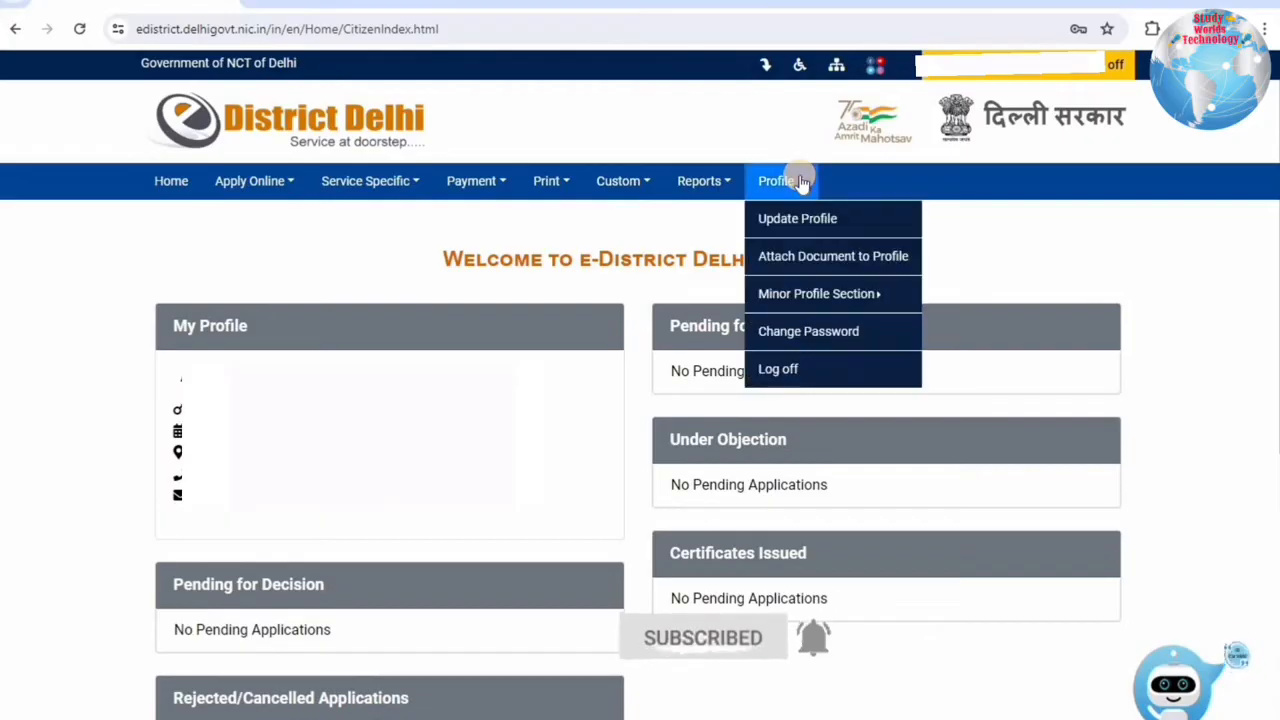
pyautogui.click(771, 214)
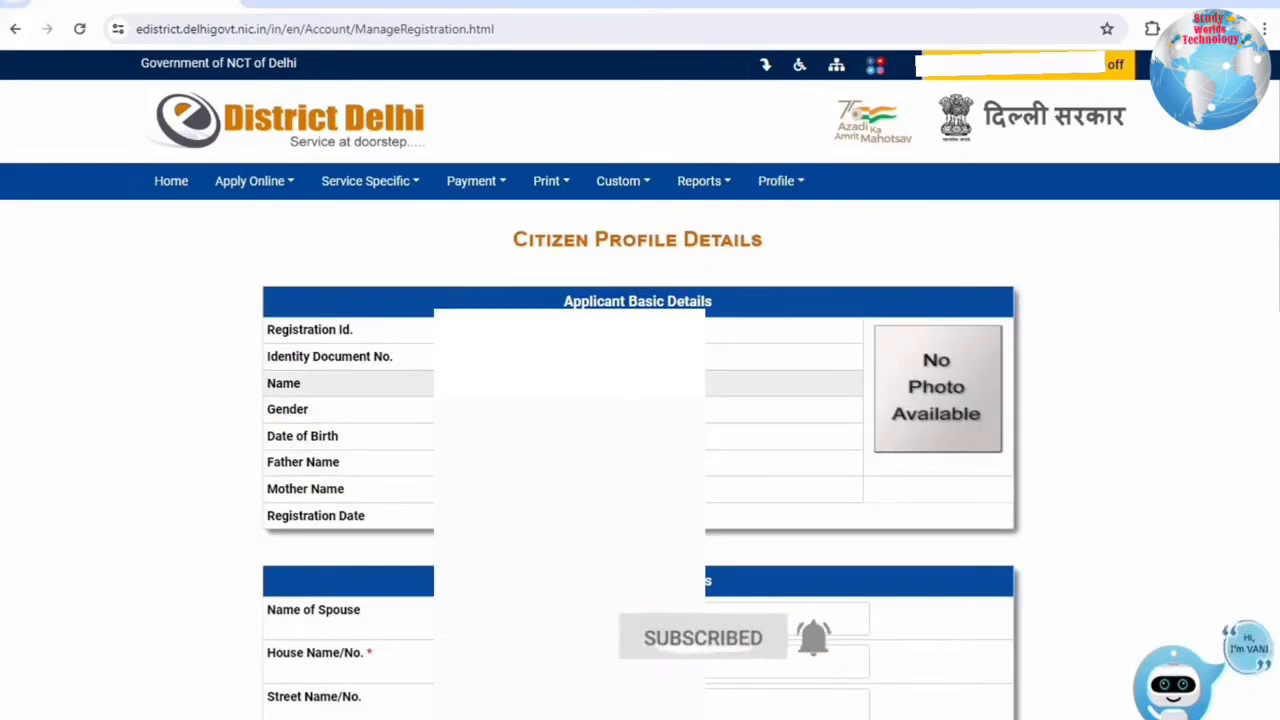
# Scroll through the profile details and choose Update Photo, returning to the citizen welcome dashboard.
pyautogui.scroll(-5, 560, 131)
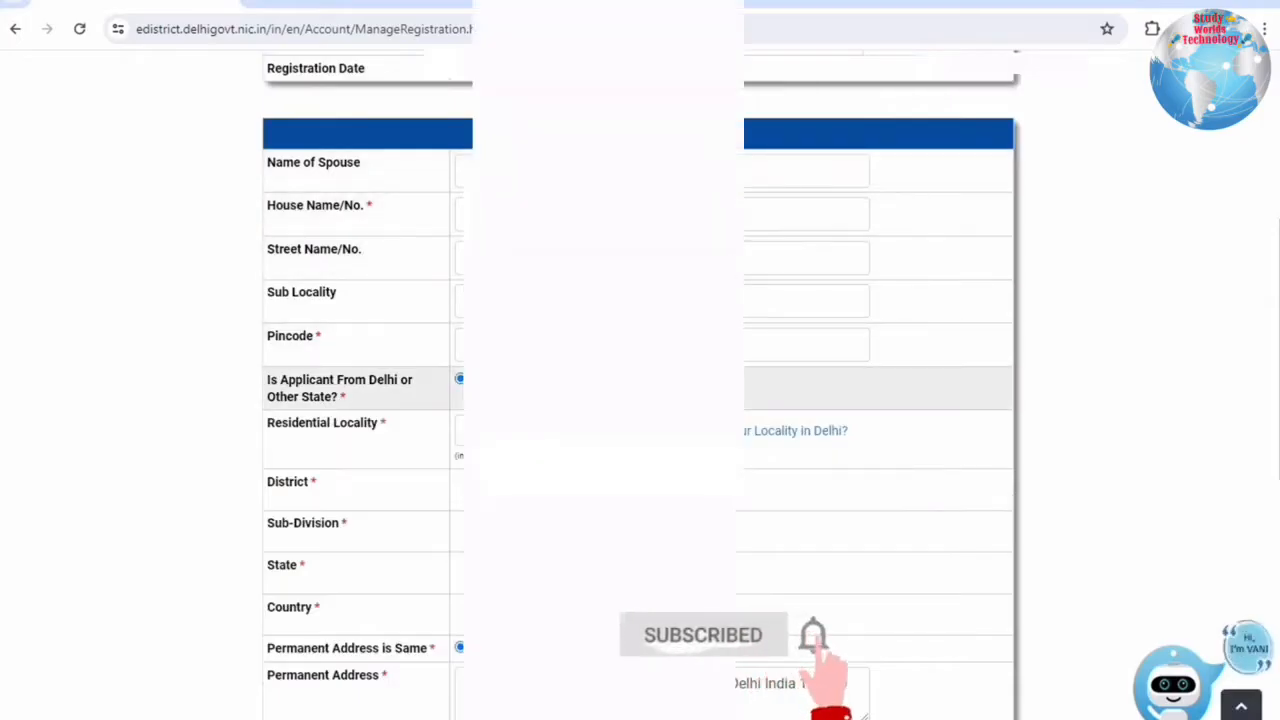
pyautogui.scroll(-4, 640, 400)
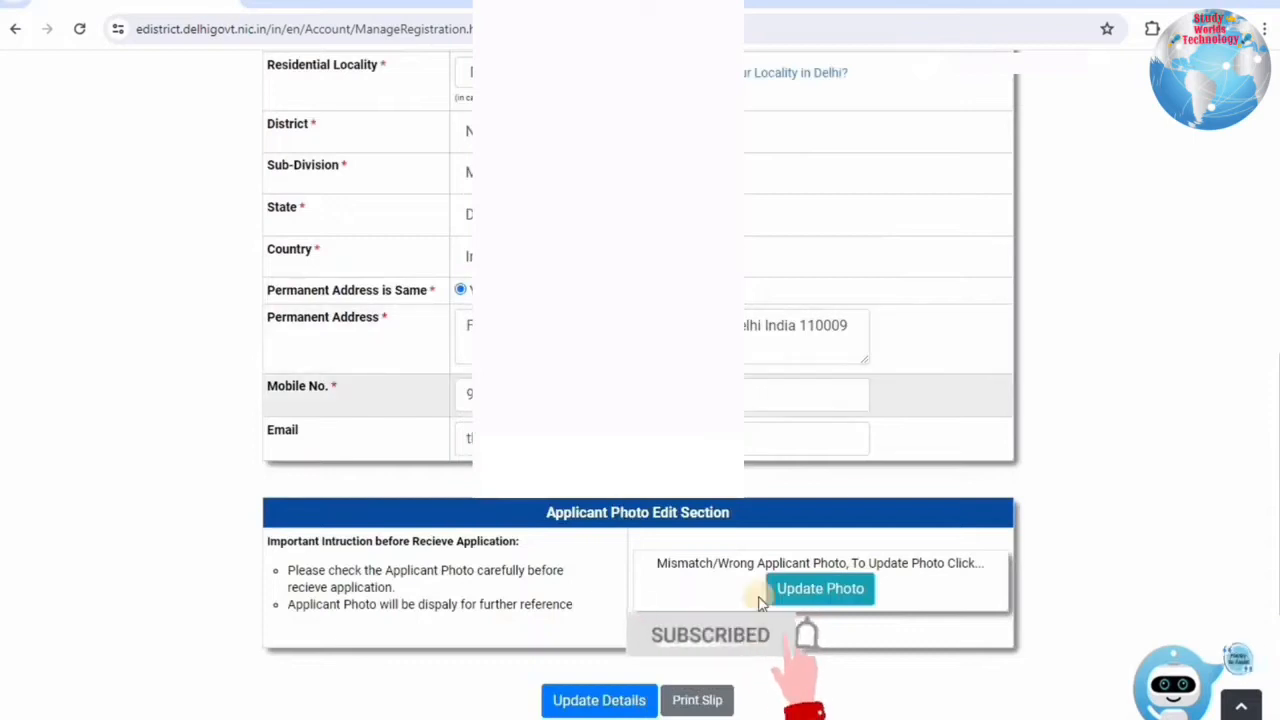
pyautogui.click(820, 589)
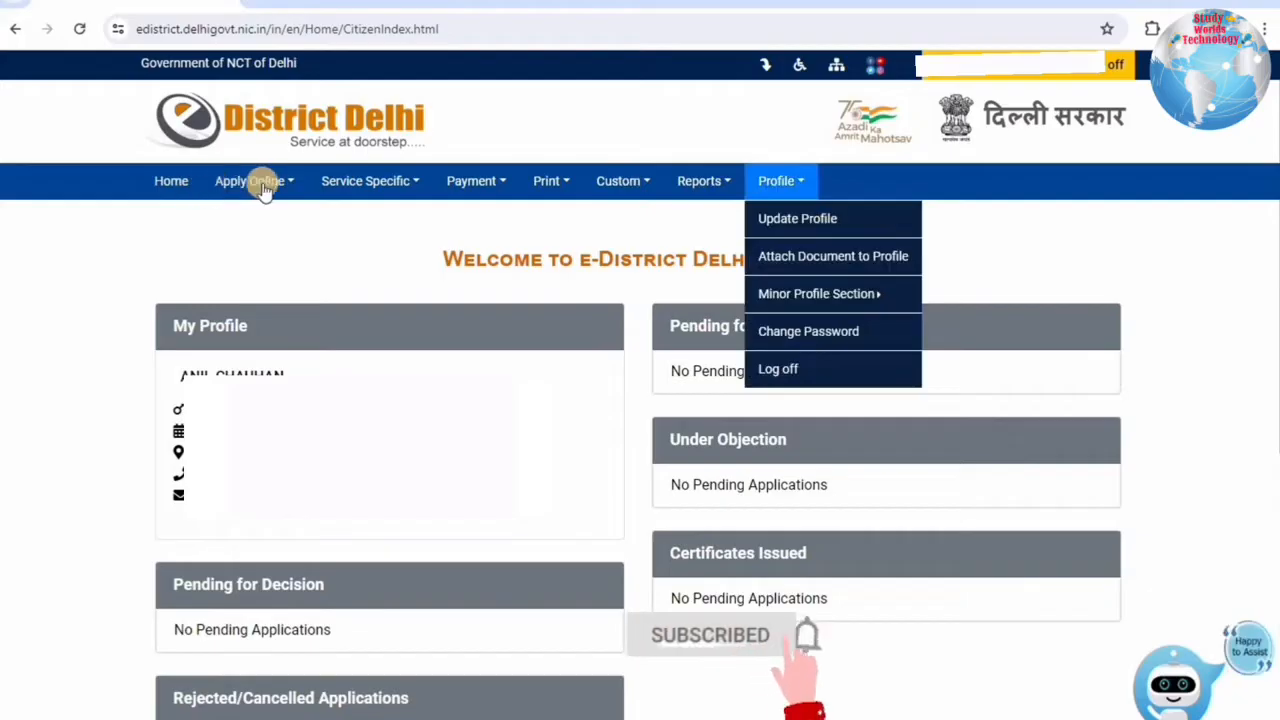
# Go to Apply Online > Apply for Services to list the available online services.
pyautogui.moveTo(265, 190)
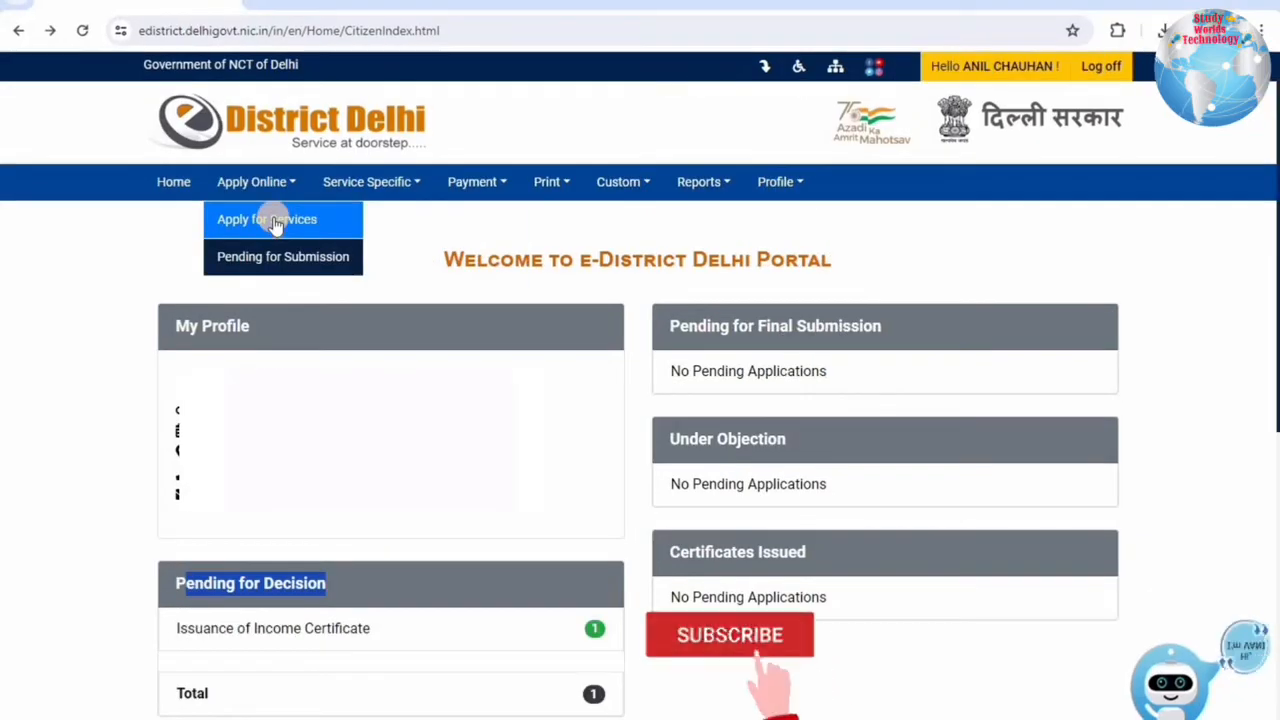
pyautogui.click(276, 222)
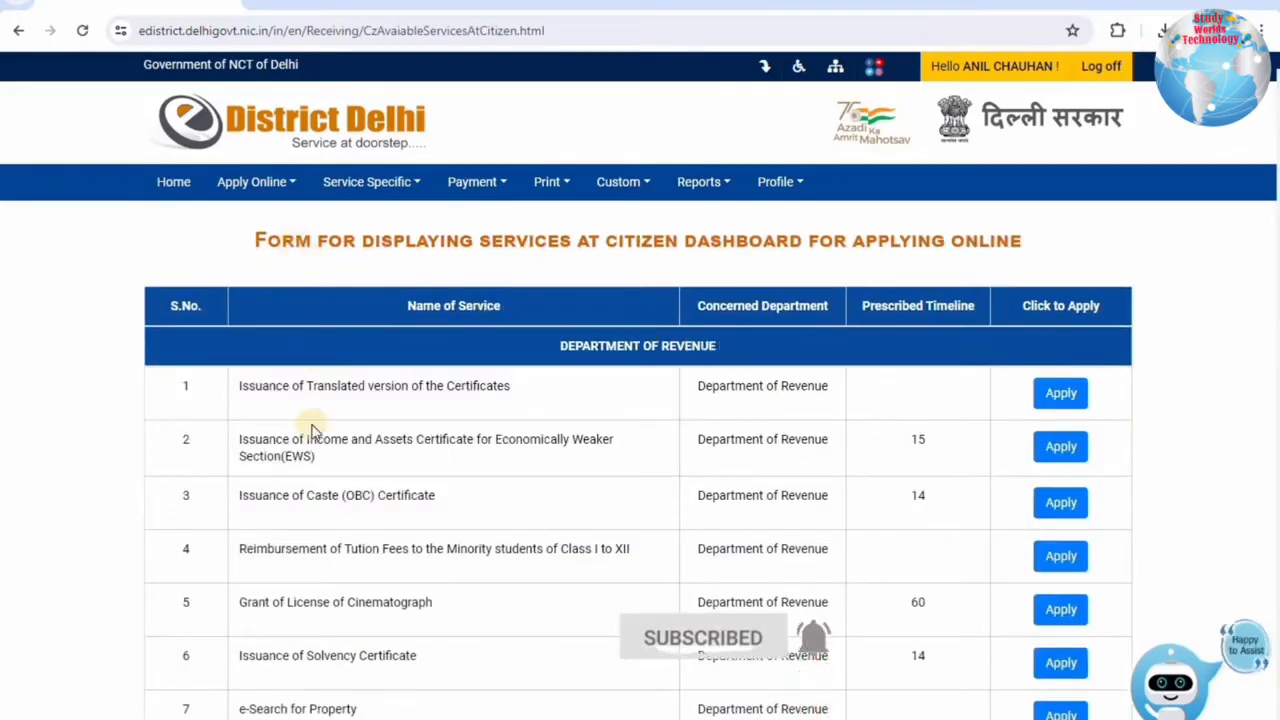
# Apply for Issuance of Income and Assets Certificate for EWS (Department of Revenue, 15 days).
pyautogui.scroll(-5, 312, 430)
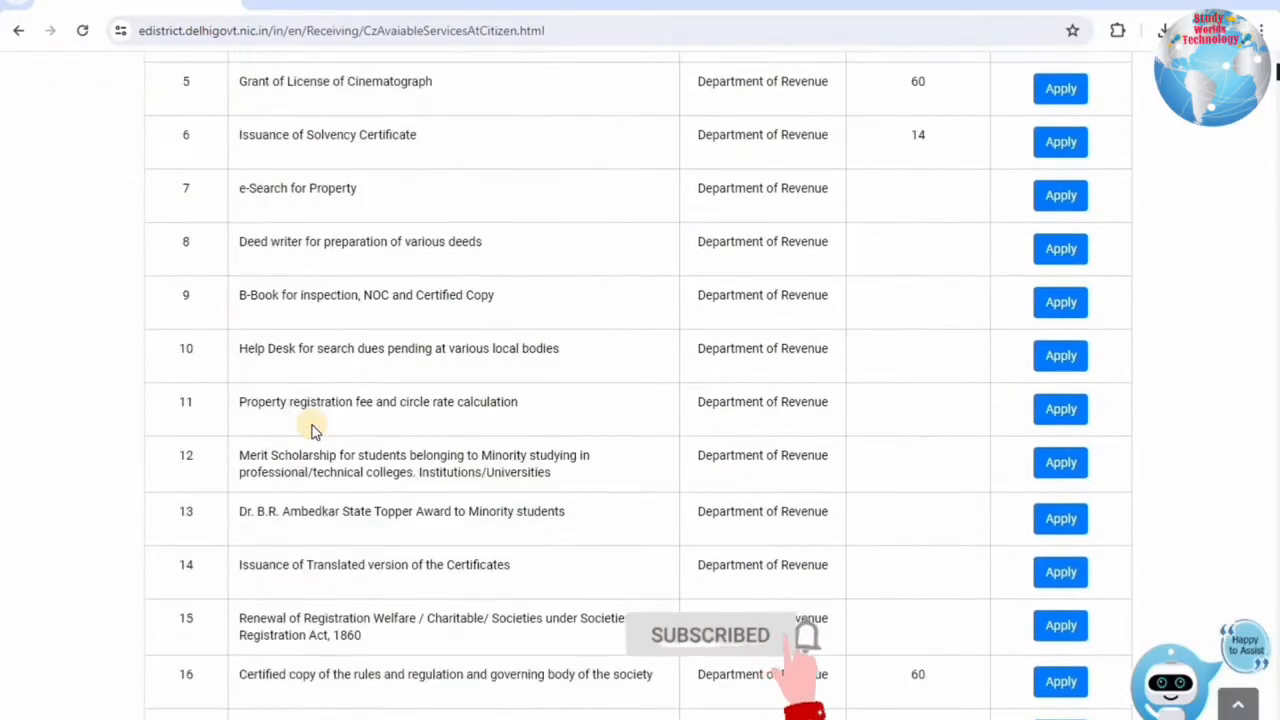
pyautogui.scroll(-1, 312, 430)
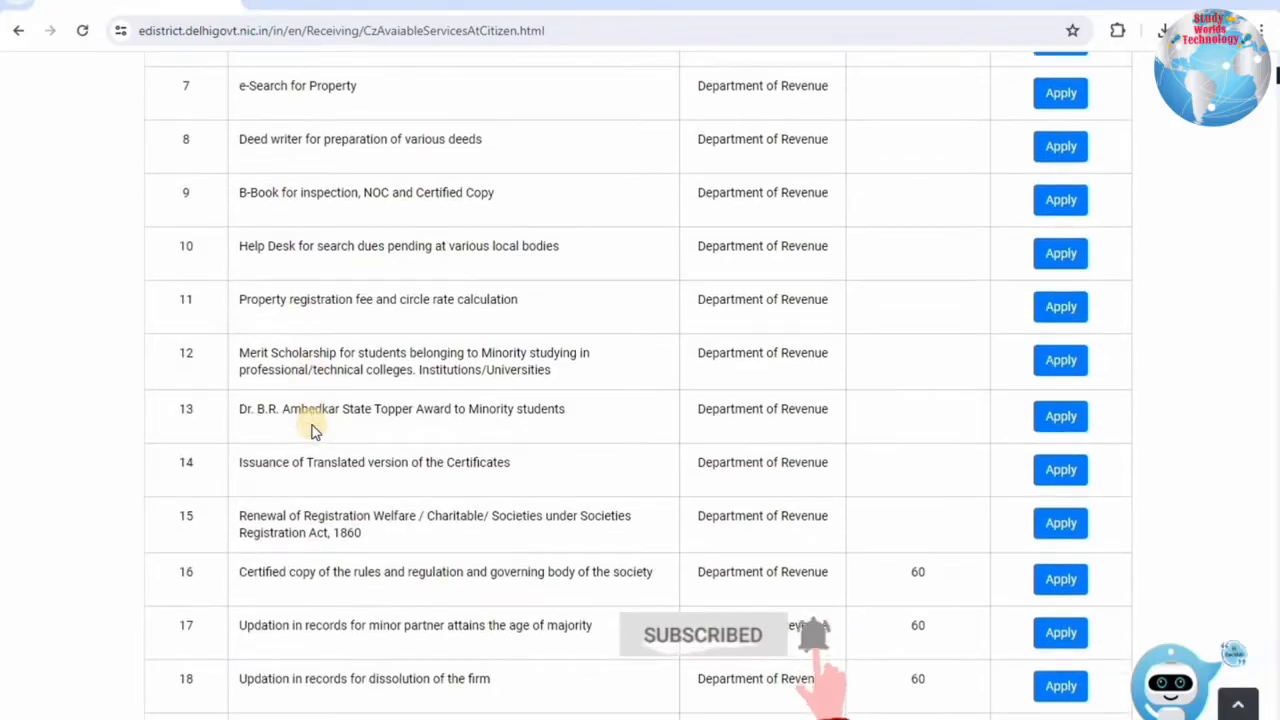
pyautogui.scroll(4, 312, 430)
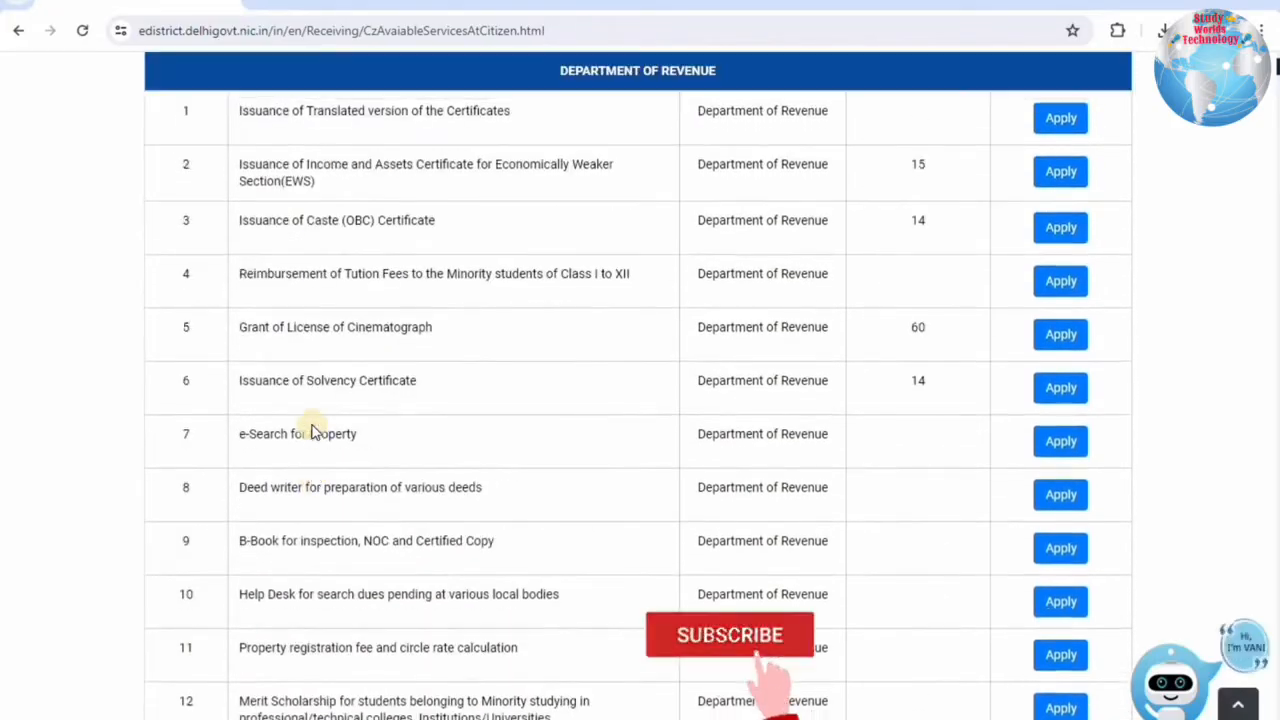
pyautogui.scroll(2, 312, 430)
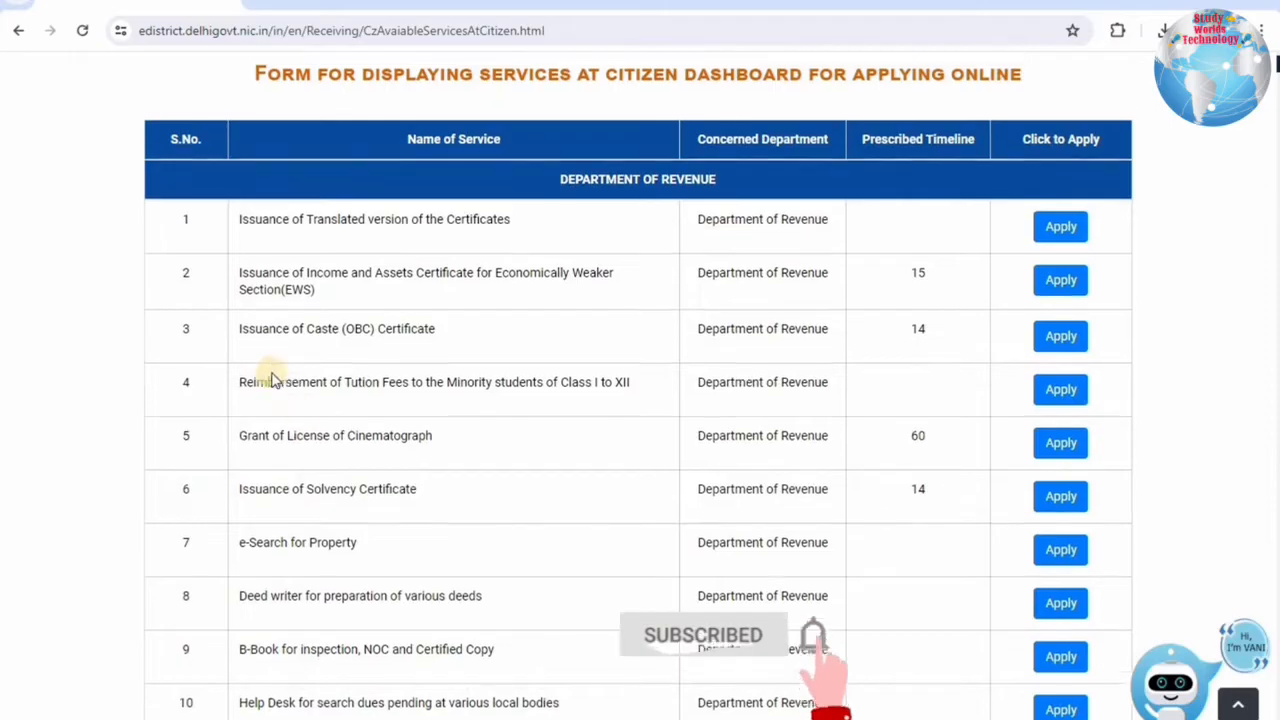
pyautogui.scroll(1, 270, 380)
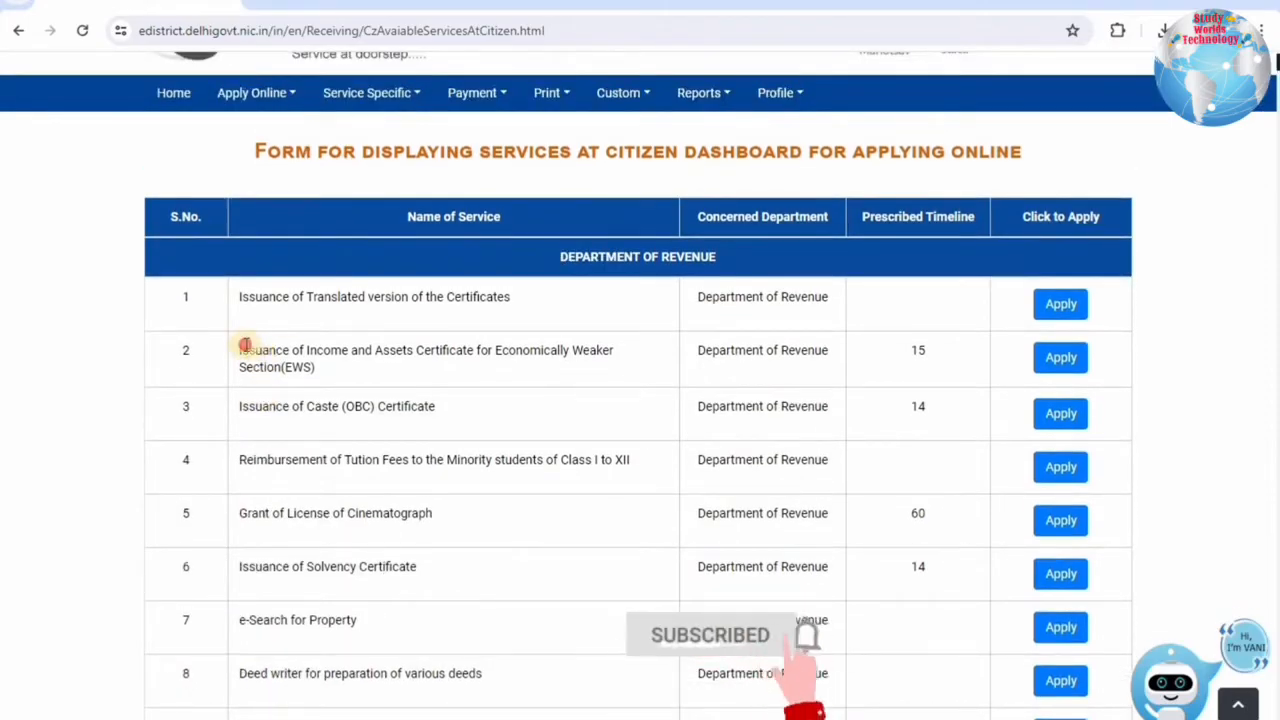
pyautogui.tripleClick(393, 368)
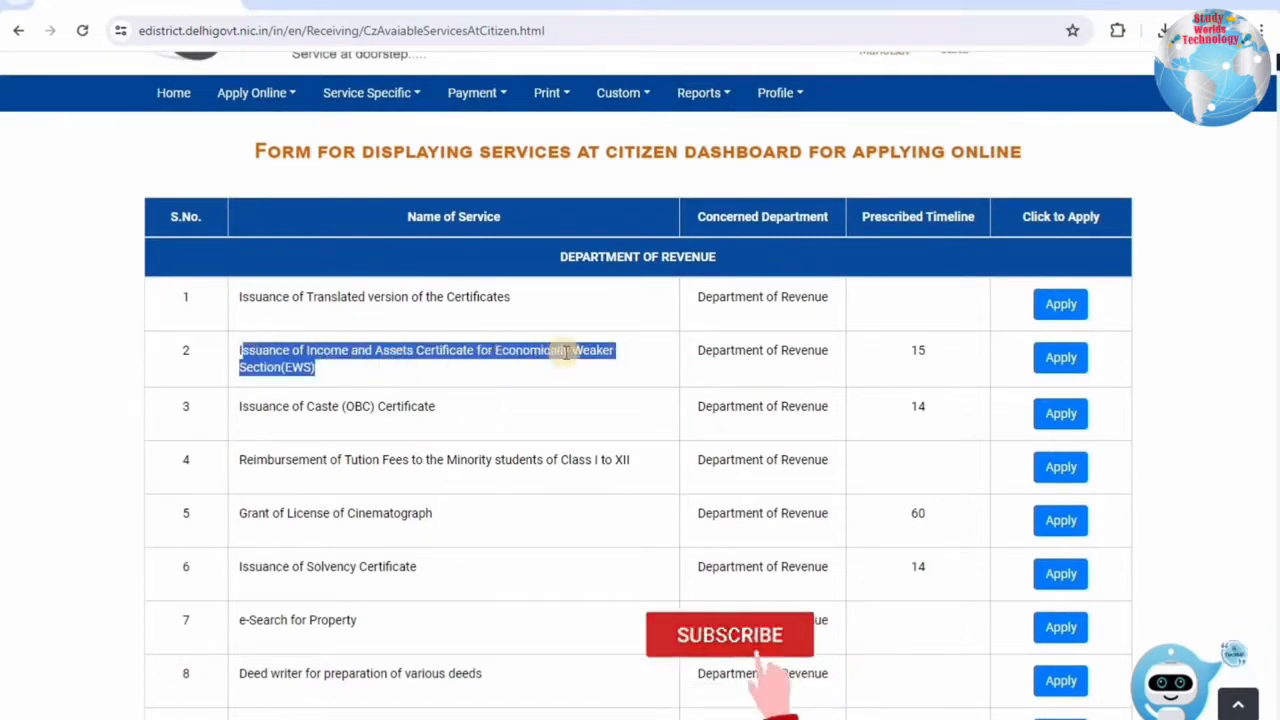
pyautogui.click(615, 358)
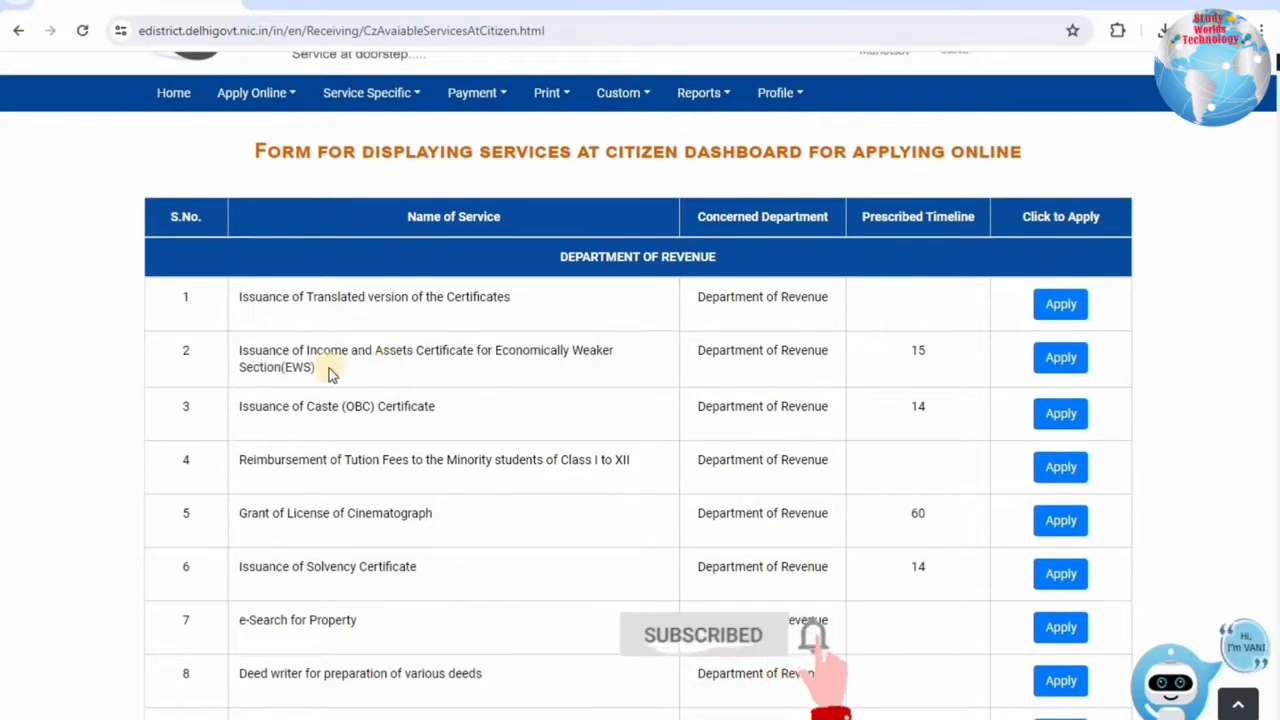
pyautogui.tripleClick(247, 352)
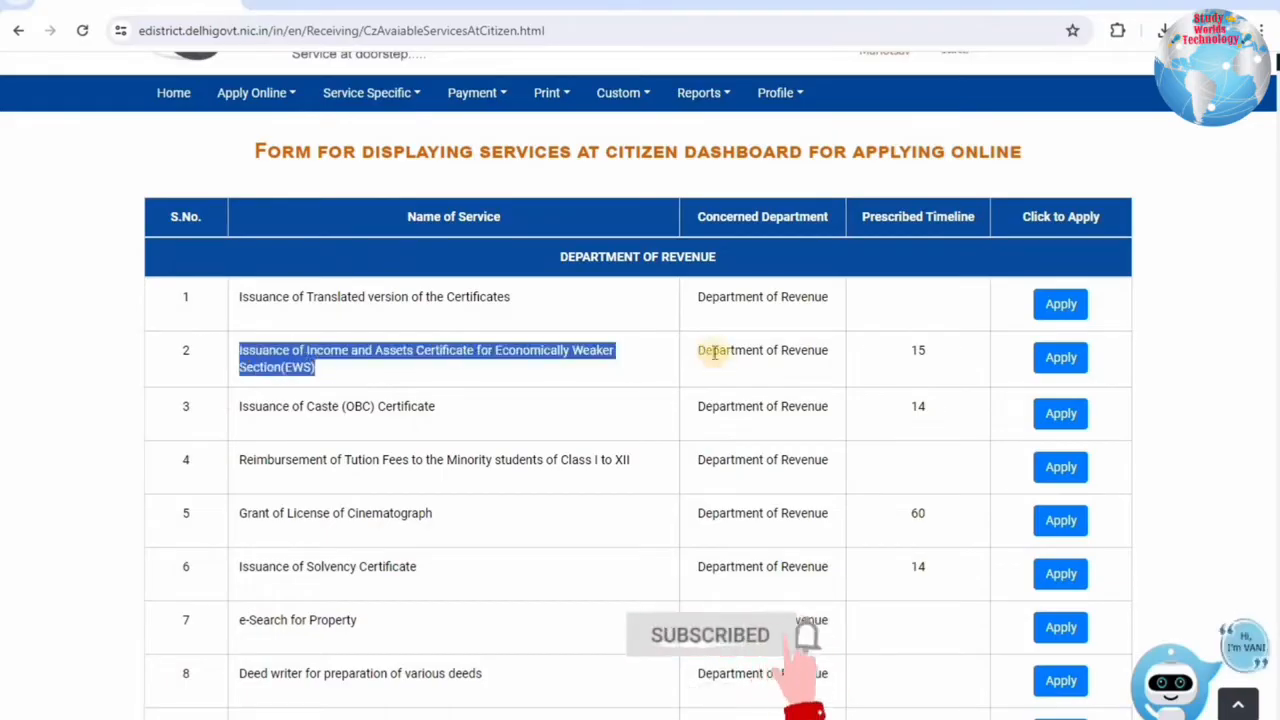
pyautogui.moveTo(710, 351); pyautogui.dragTo(918, 349)
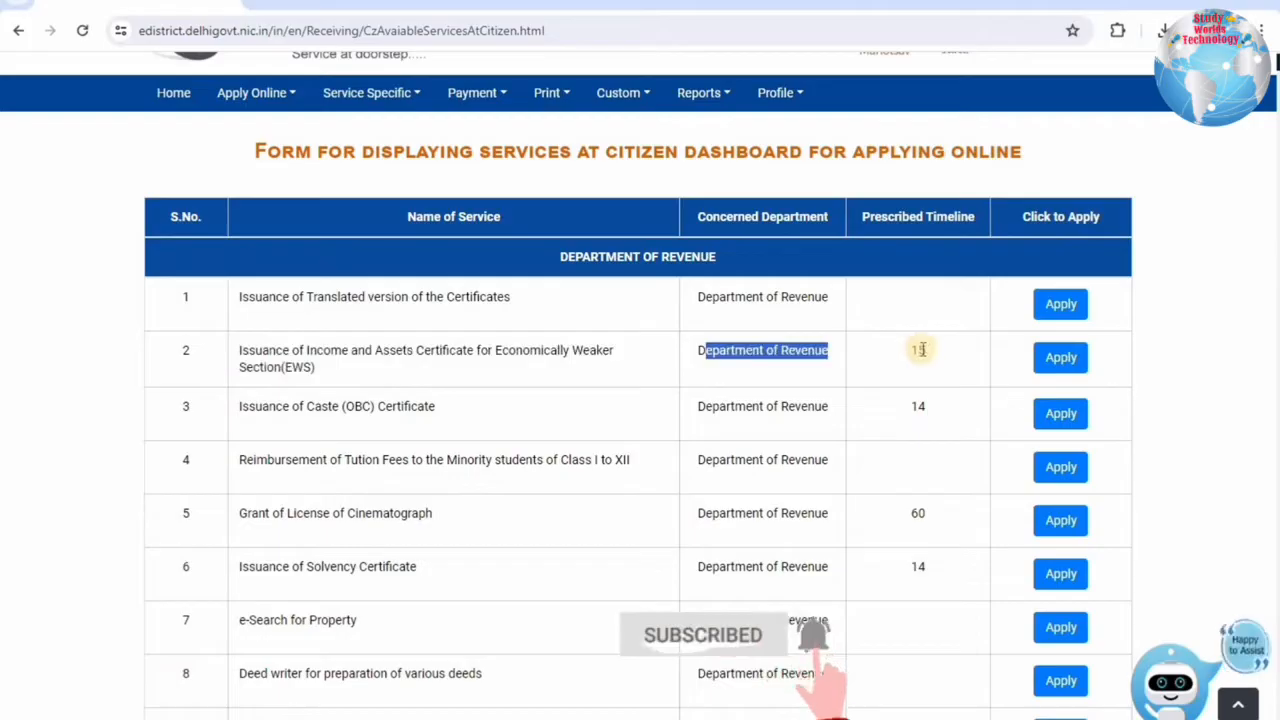
pyautogui.click(933, 354)
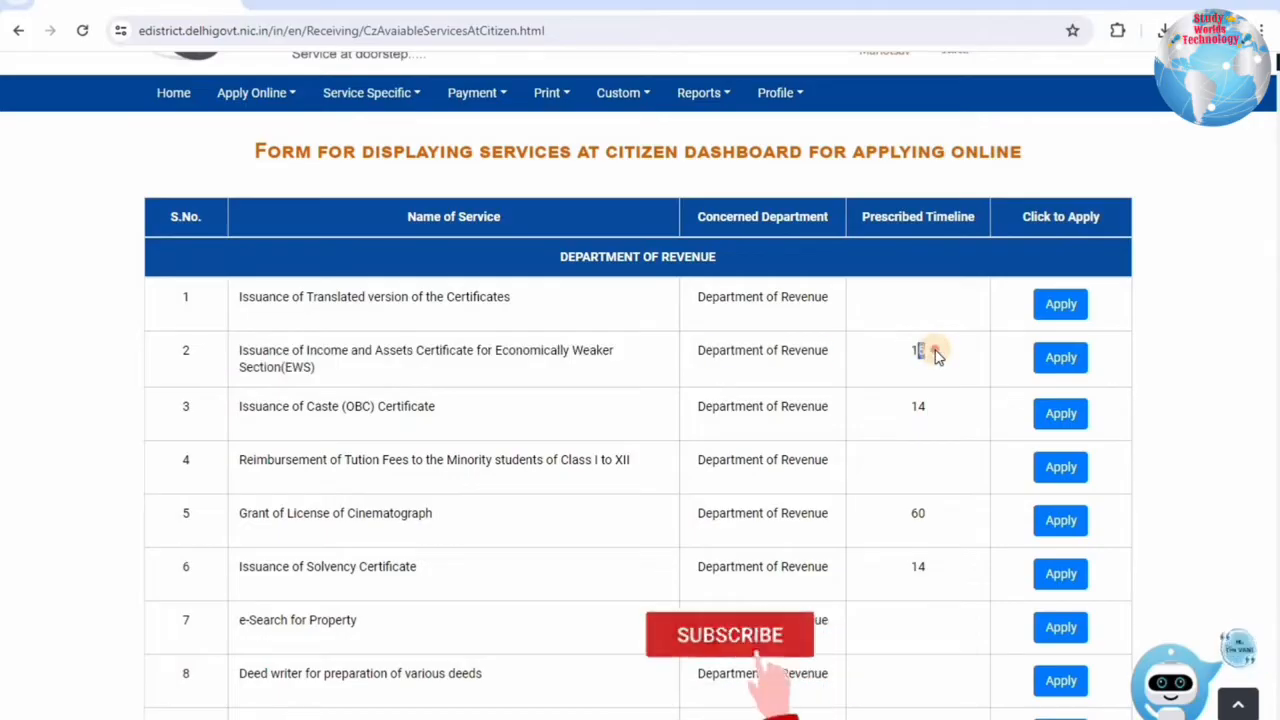
pyautogui.click(1061, 357)
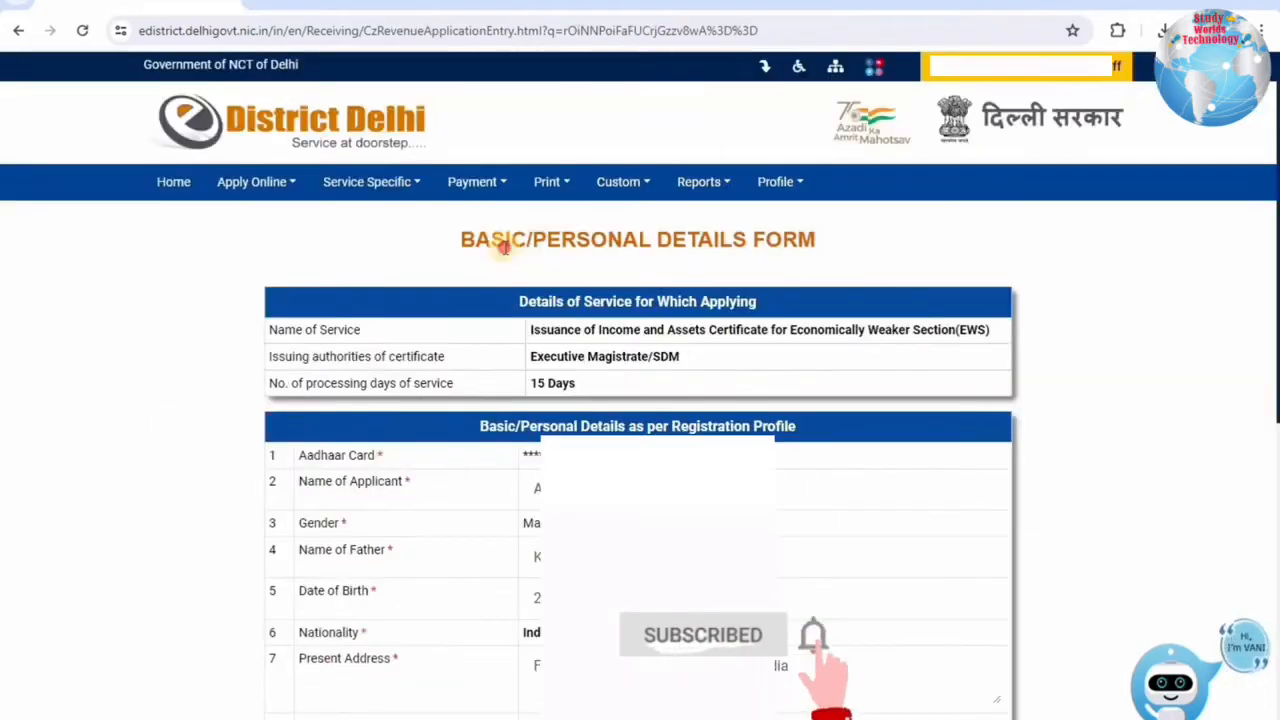
pyautogui.moveTo(475, 240); pyautogui.dragTo(816, 240)
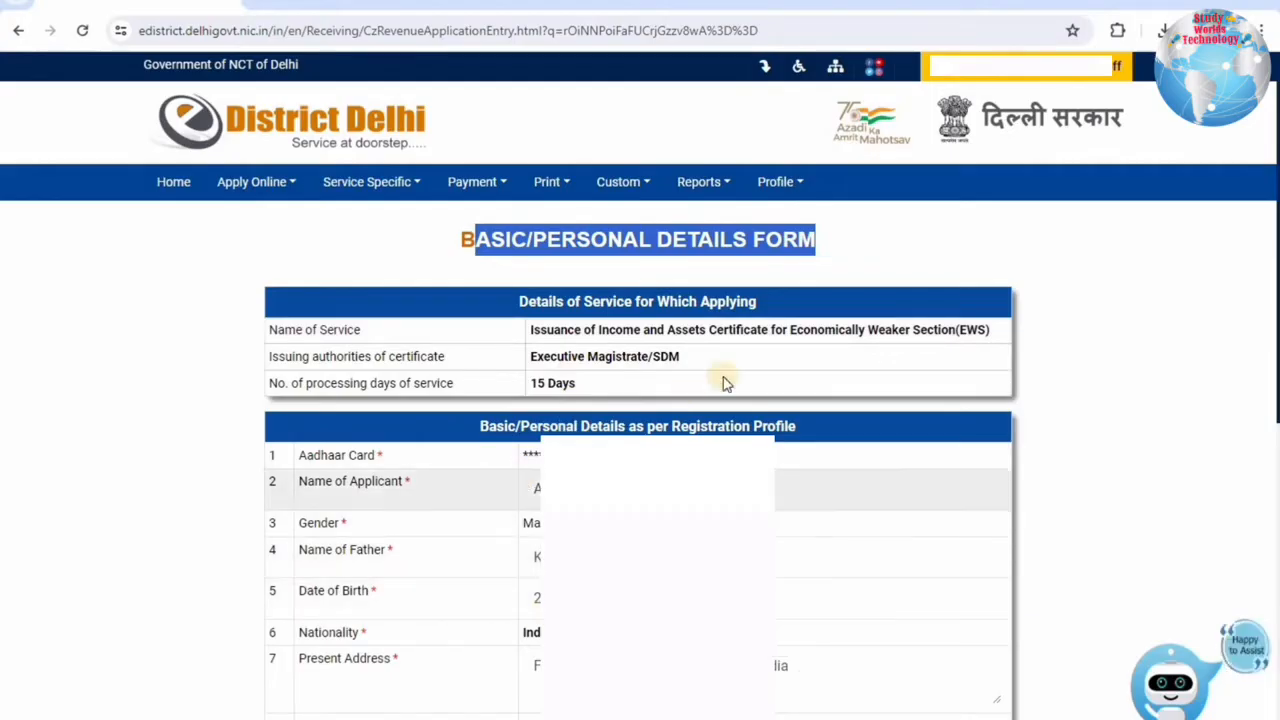
# Accept the basic personal details to reach the service-related details entry form.
pyautogui.scroll(-5, 638, 522)
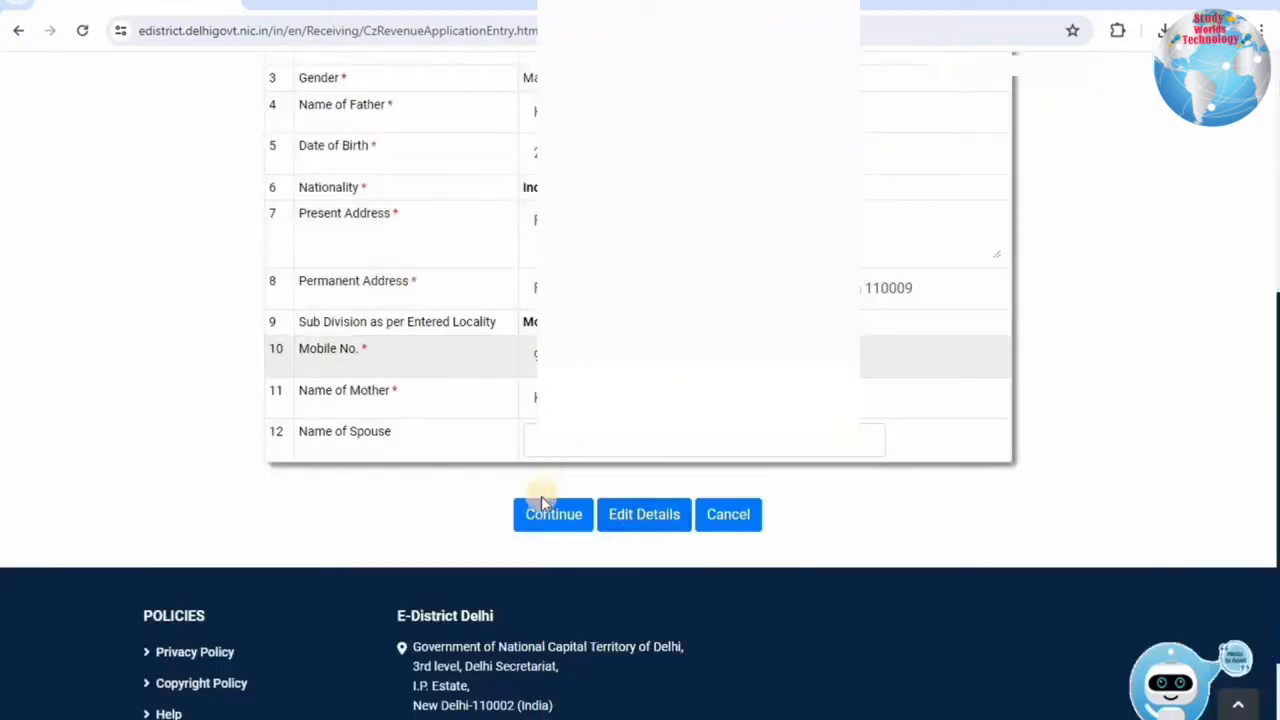
pyautogui.click(541, 527)
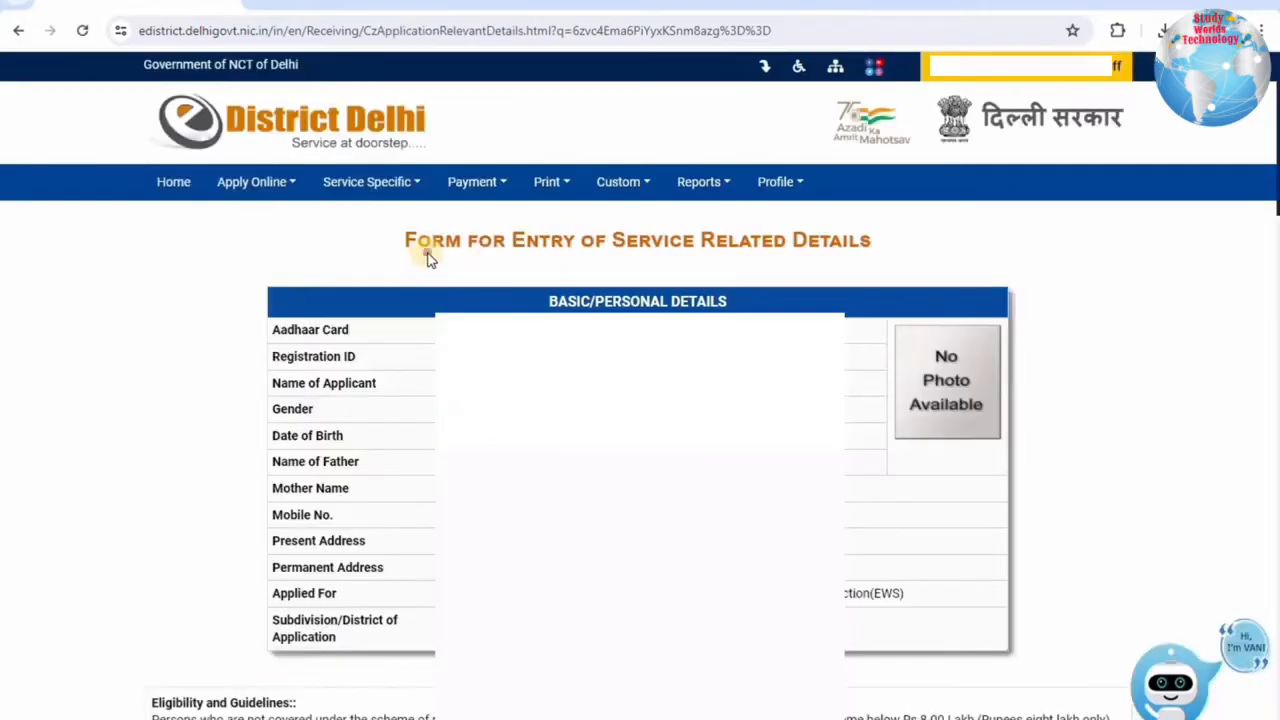
pyautogui.moveTo(425, 251); pyautogui.dragTo(903, 251)
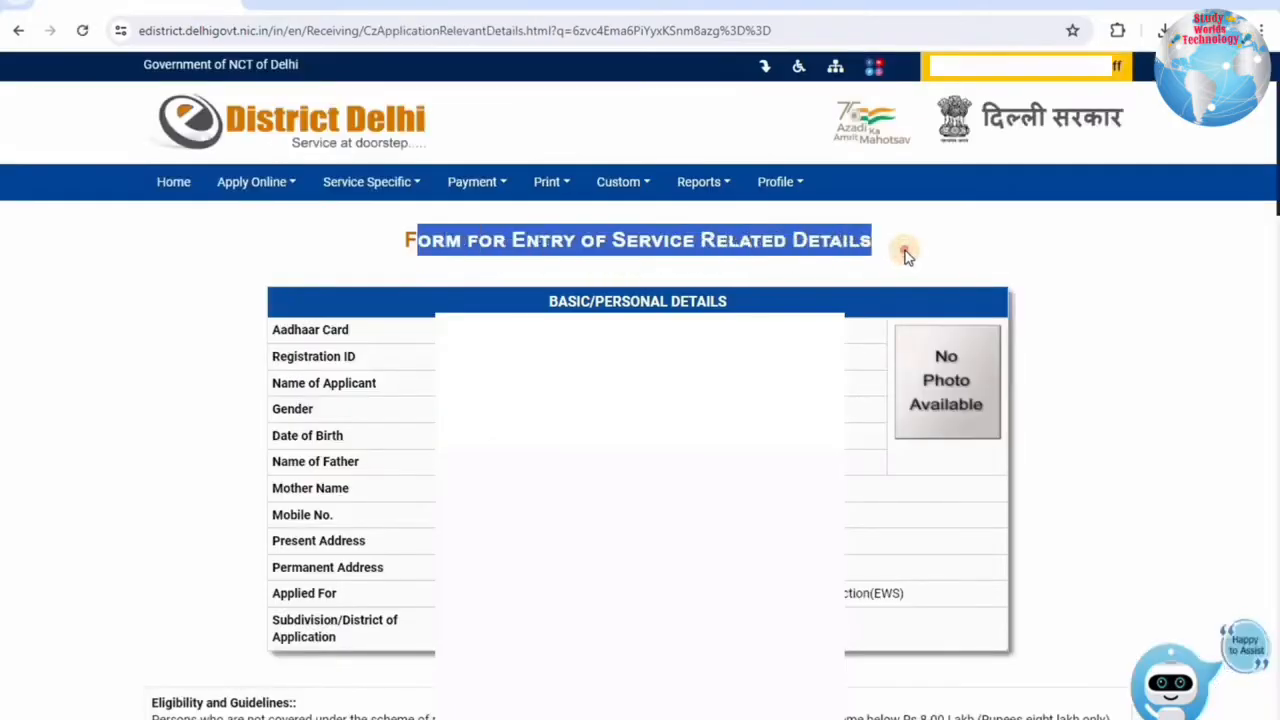
pyautogui.click(553, 300)
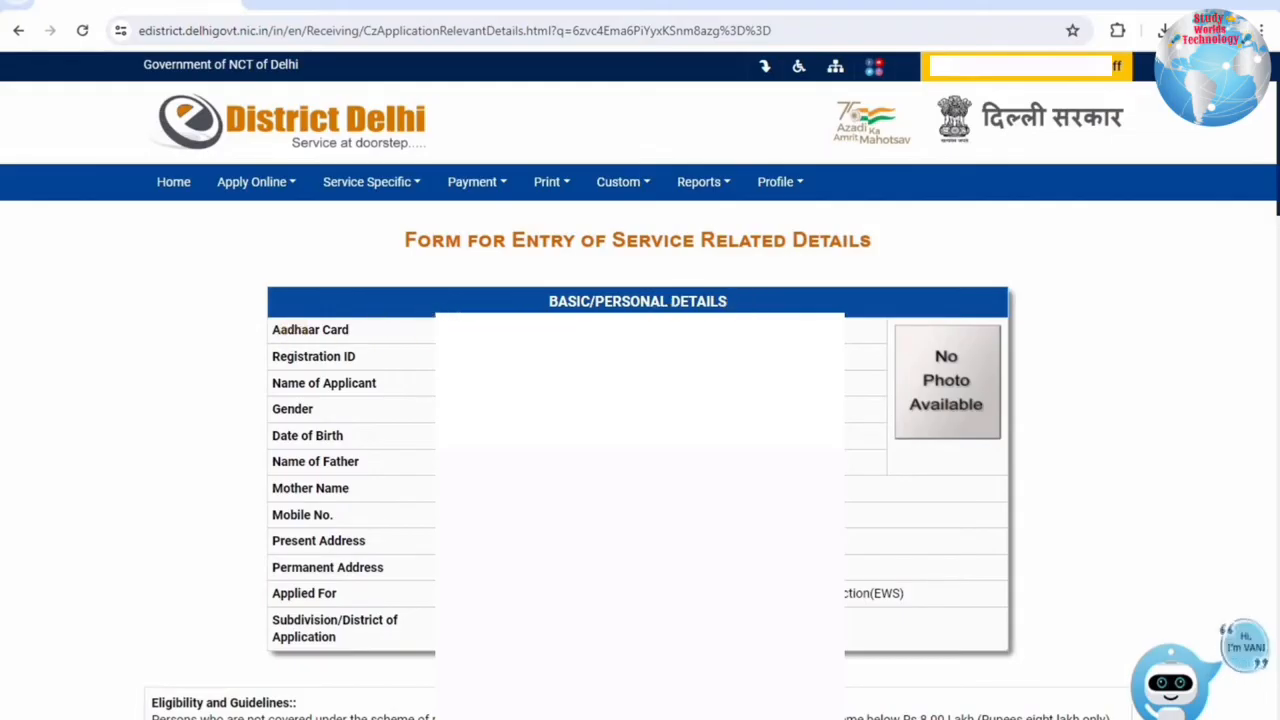
pyautogui.scroll(-6, 640, 450)
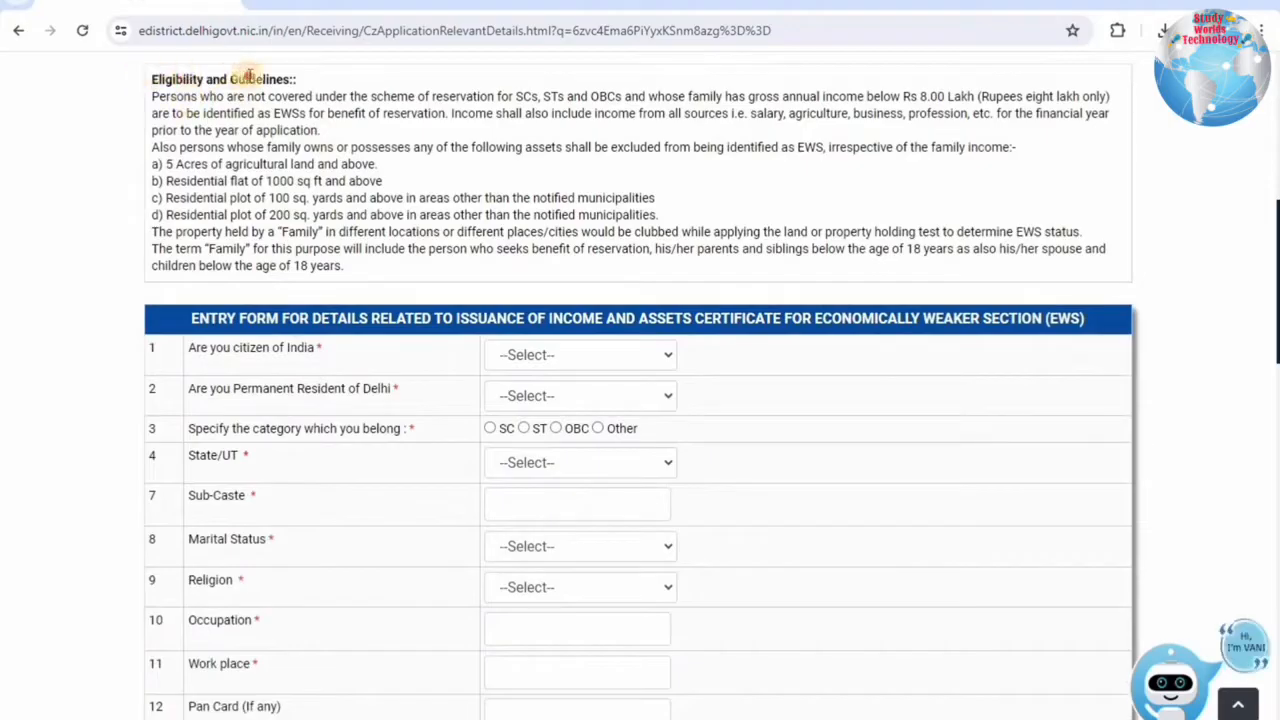
pyautogui.moveTo(152, 79); pyautogui.dragTo(284, 79)
pyautogui.moveTo(191, 97); pyautogui.dragTo(521, 113)
pyautogui.moveTo(622, 117); pyautogui.dragTo(623, 120)
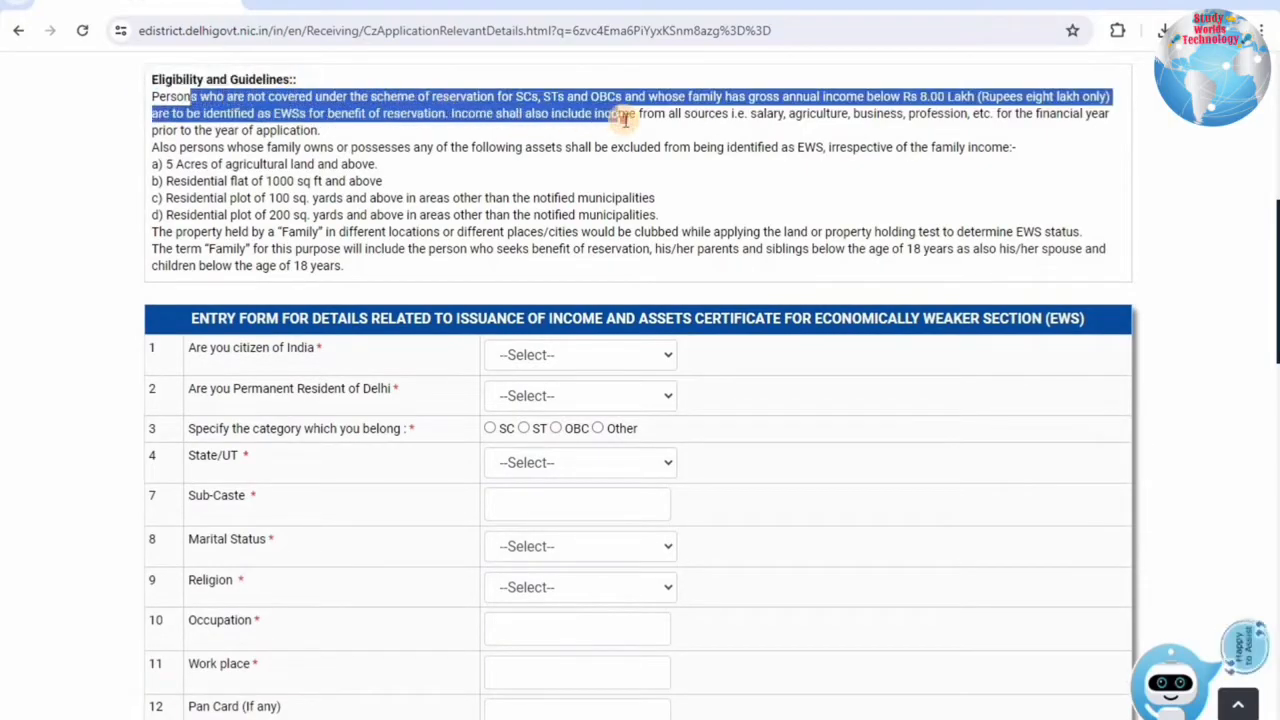
pyautogui.click(521, 93)
pyautogui.moveTo(810, 96); pyautogui.dragTo(845, 86)
pyautogui.click(783, 94)
pyautogui.moveTo(762, 96); pyautogui.dragTo(1005, 96)
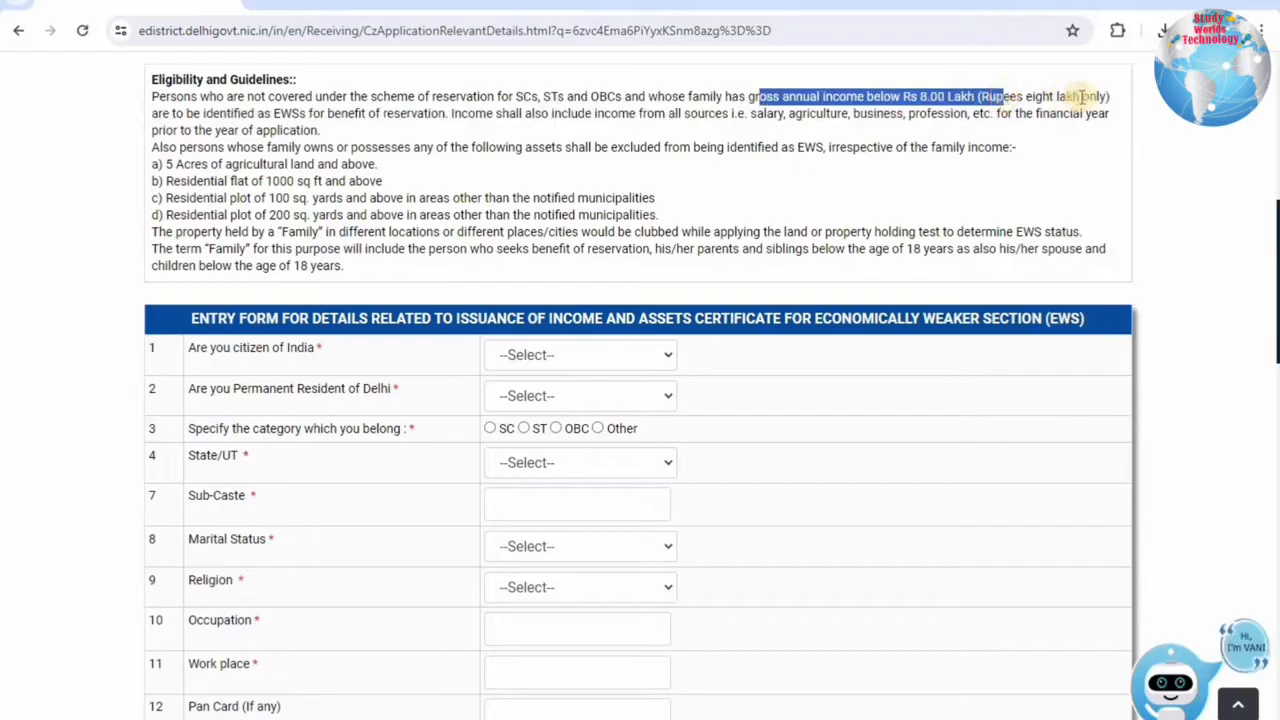
pyautogui.moveTo(205, 113); pyautogui.dragTo(552, 115)
pyautogui.moveTo(642, 133); pyautogui.dragTo(744, 114)
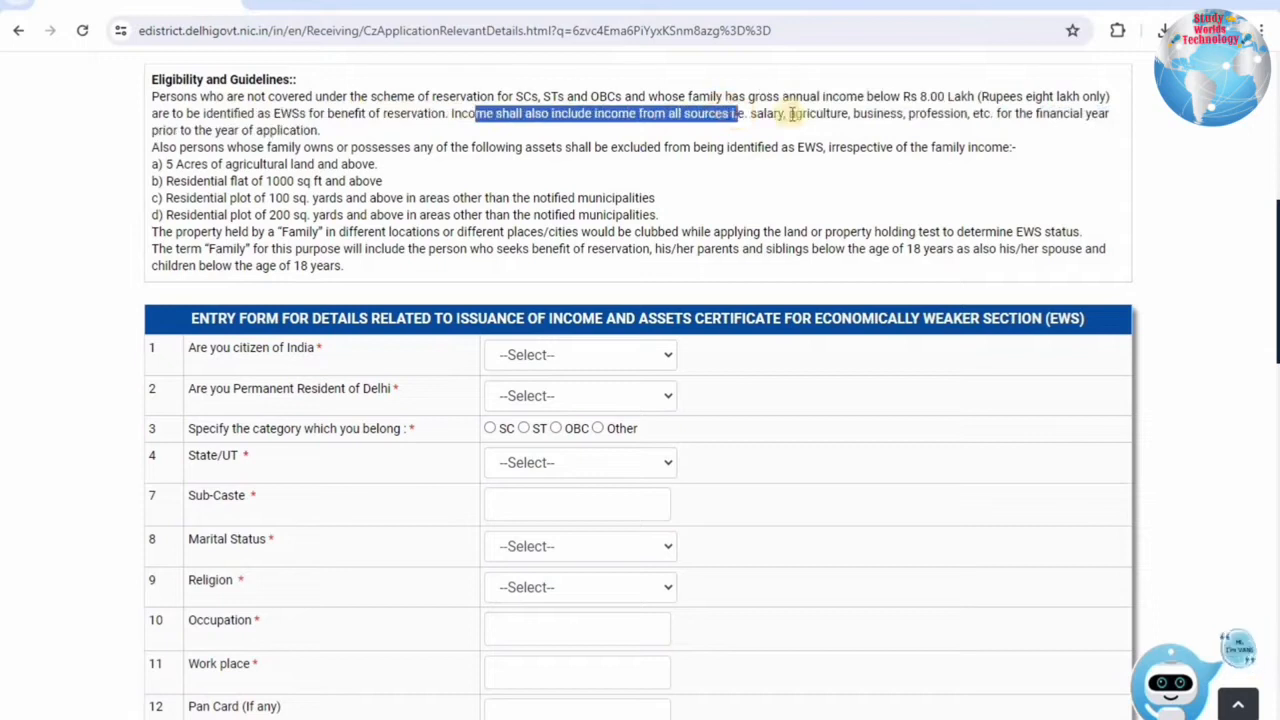
pyautogui.moveTo(462, 117); pyautogui.dragTo(277, 140)
pyautogui.click(163, 148)
pyautogui.moveTo(163, 148); pyautogui.dragTo(866, 148)
pyautogui.moveTo(1097, 185); pyautogui.dragTo(247, 162)
pyautogui.click(155, 77)
pyautogui.moveTo(155, 77); pyautogui.dragTo(284, 80)
pyautogui.moveTo(193, 97); pyautogui.dragTo(623, 117)
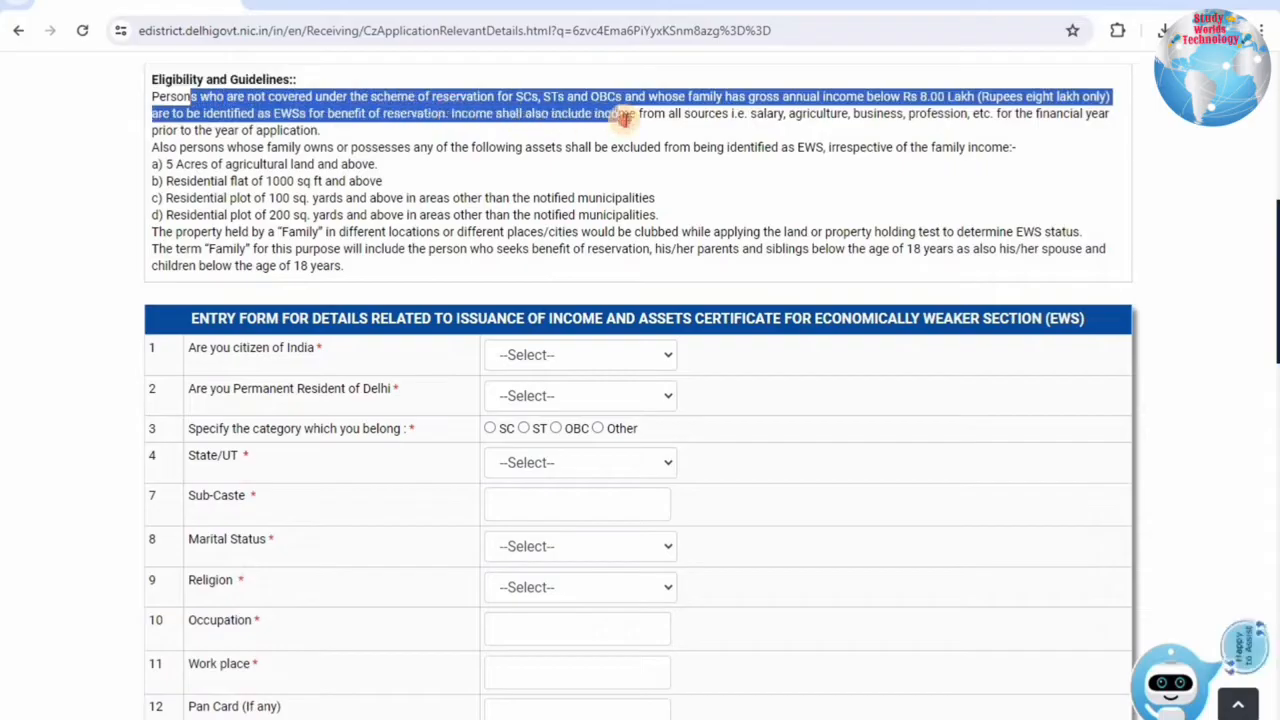
pyautogui.moveTo(518, 96); pyautogui.dragTo(886, 110)
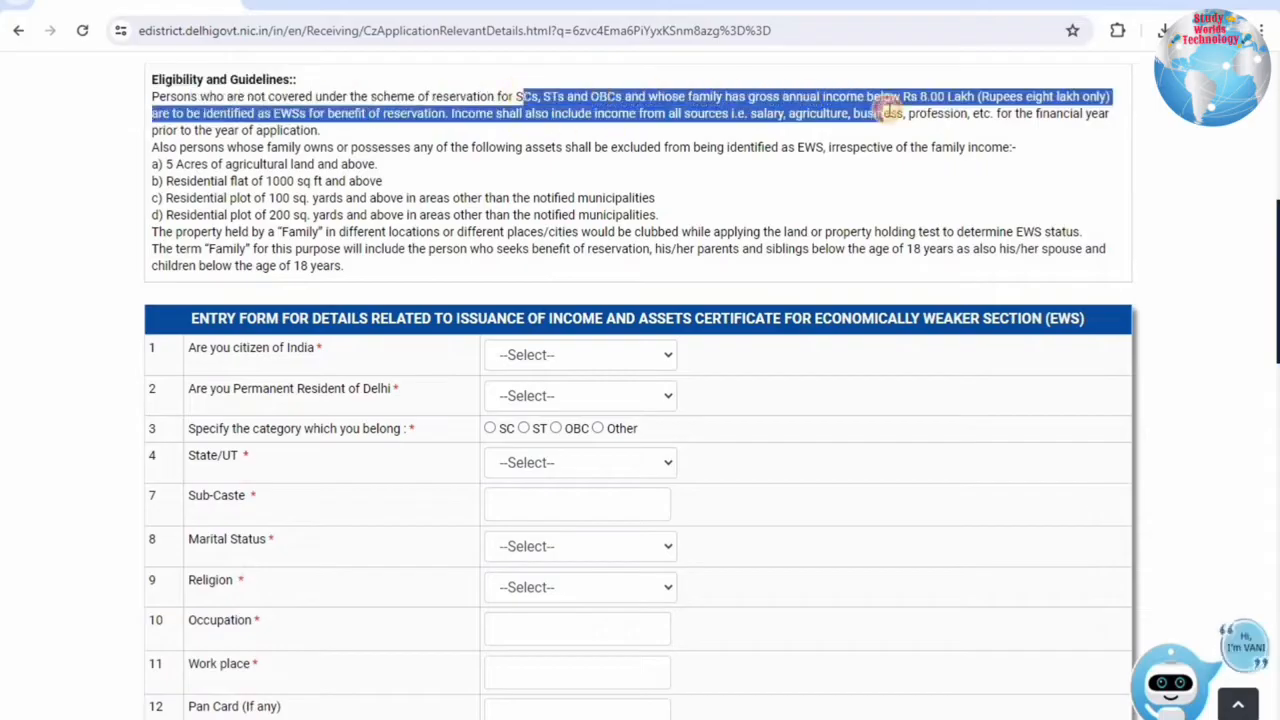
pyautogui.click(768, 91)
pyautogui.moveTo(760, 96); pyautogui.dragTo(1003, 96)
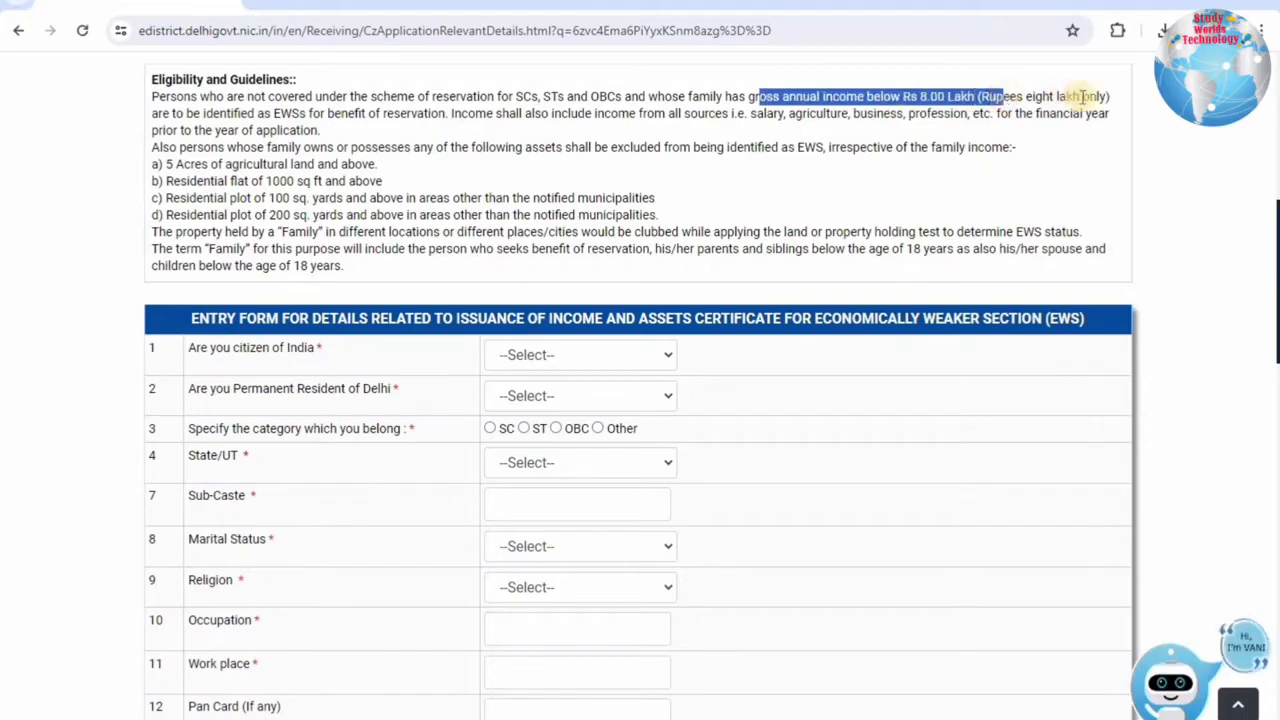
pyautogui.moveTo(204, 114); pyautogui.dragTo(746, 114)
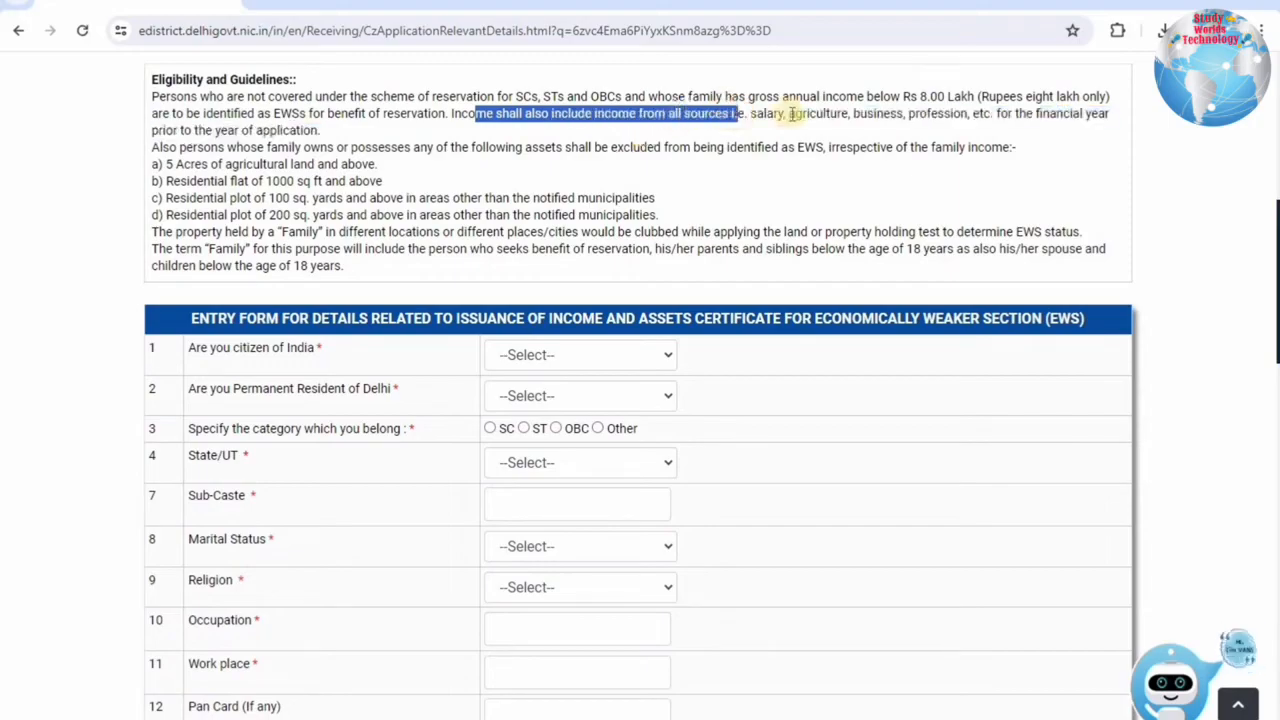
pyautogui.moveTo(463, 114); pyautogui.dragTo(283, 128)
pyautogui.moveTo(152, 147); pyautogui.dragTo(165, 147)
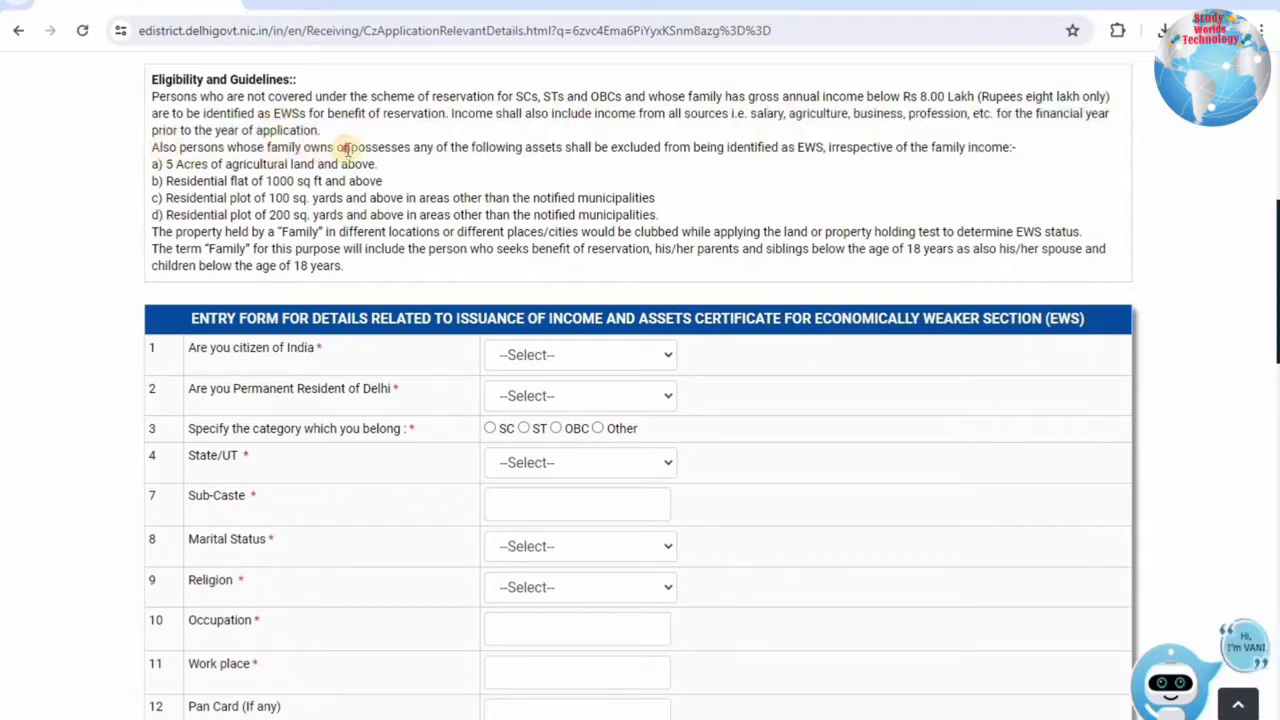
pyautogui.moveTo(345, 147); pyautogui.dragTo(986, 157)
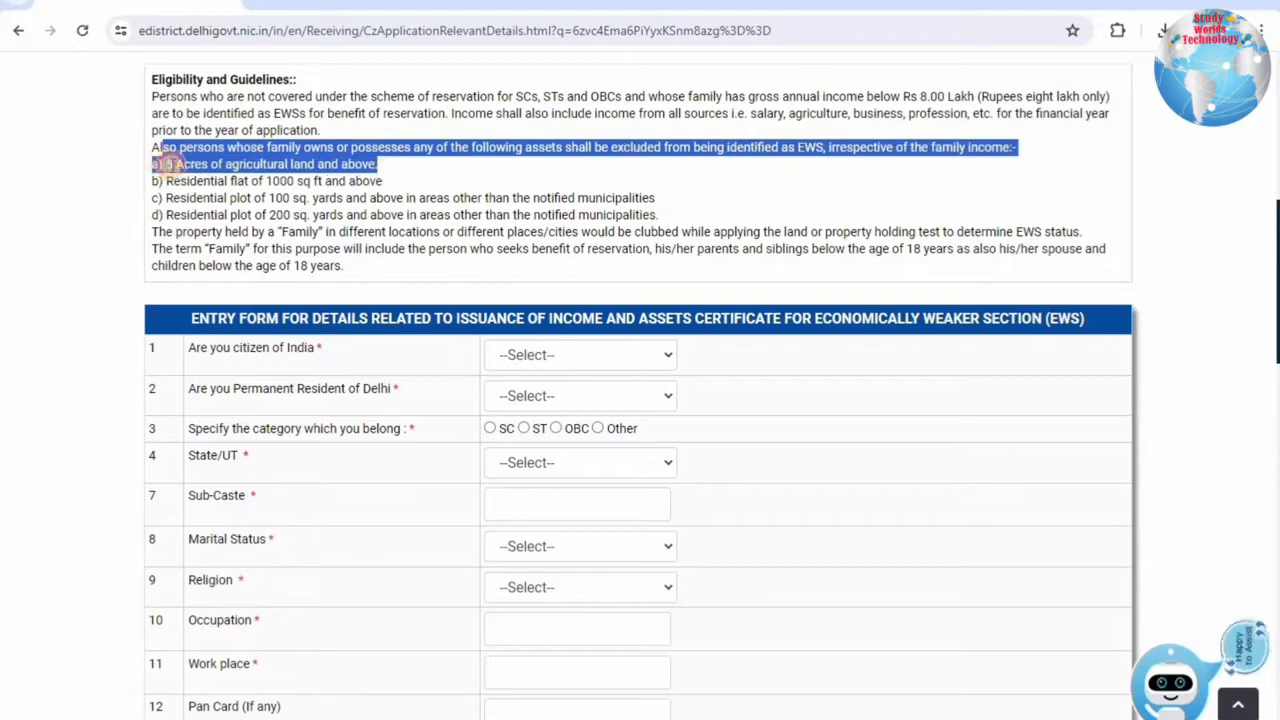
pyautogui.click(170, 164)
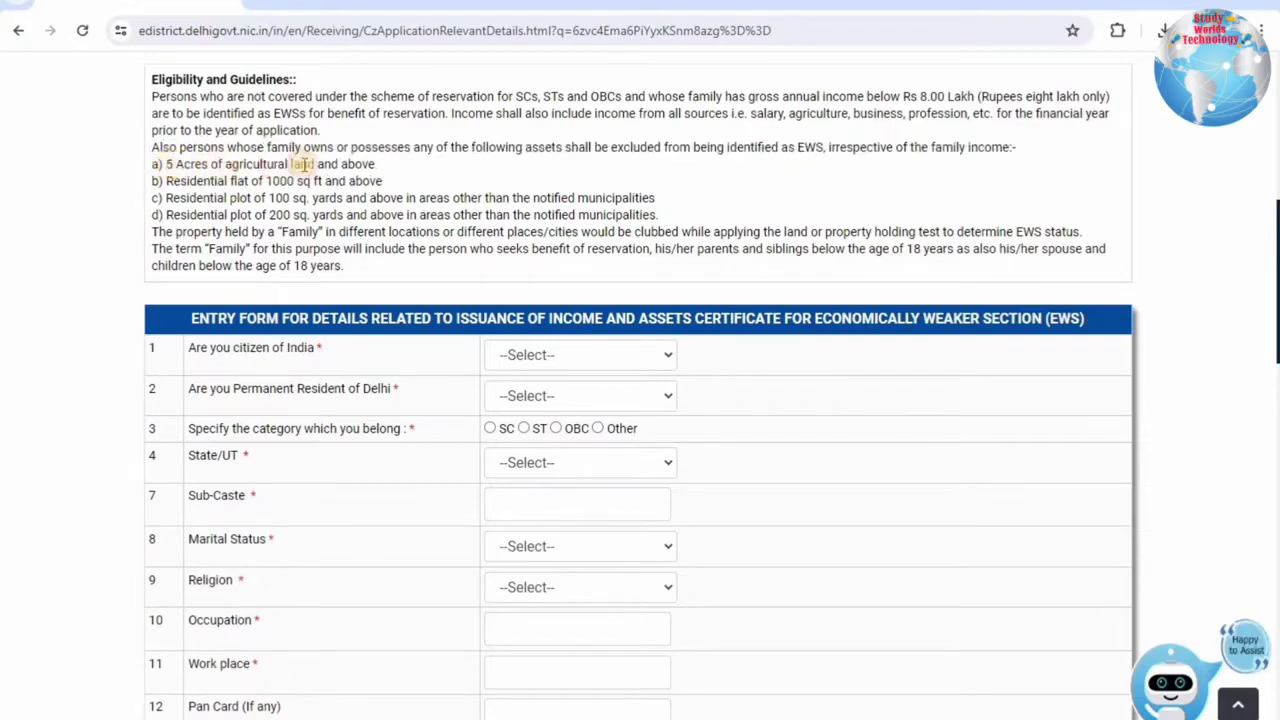
pyautogui.moveTo(351, 164); pyautogui.dragTo(383, 170)
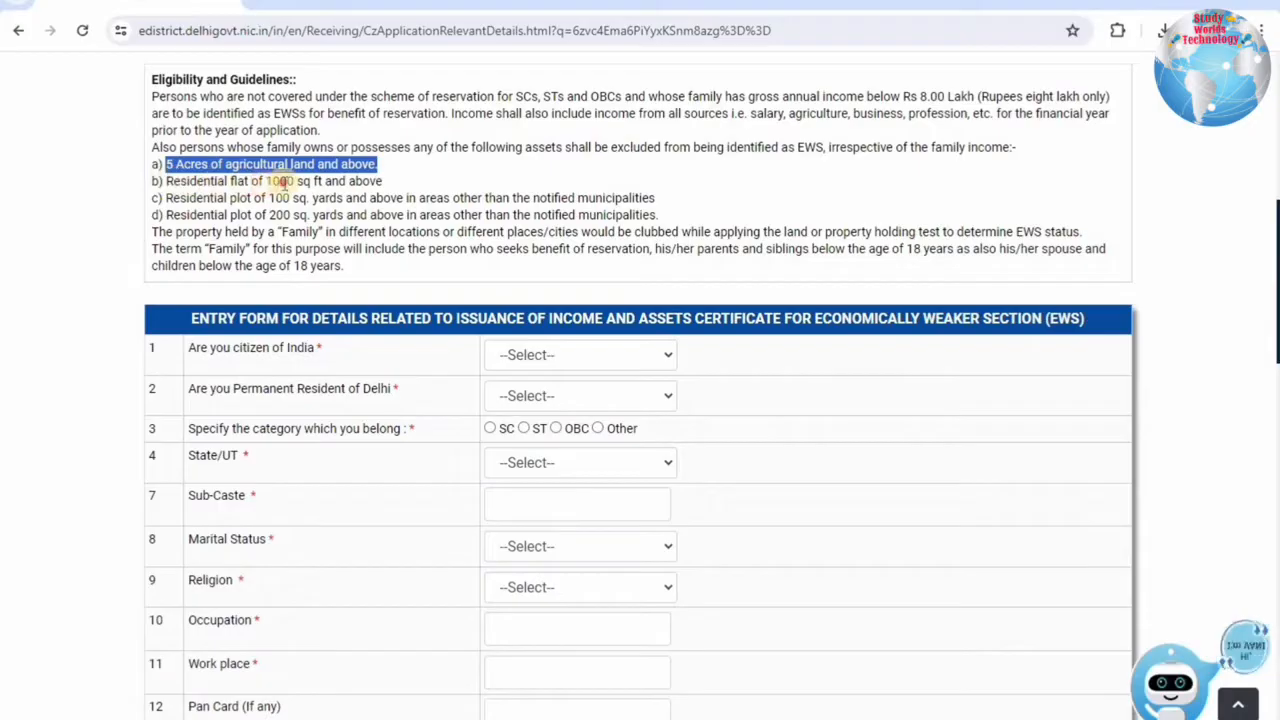
pyautogui.moveTo(167, 182); pyautogui.dragTo(392, 185)
pyautogui.moveTo(213, 199); pyautogui.dragTo(658, 200)
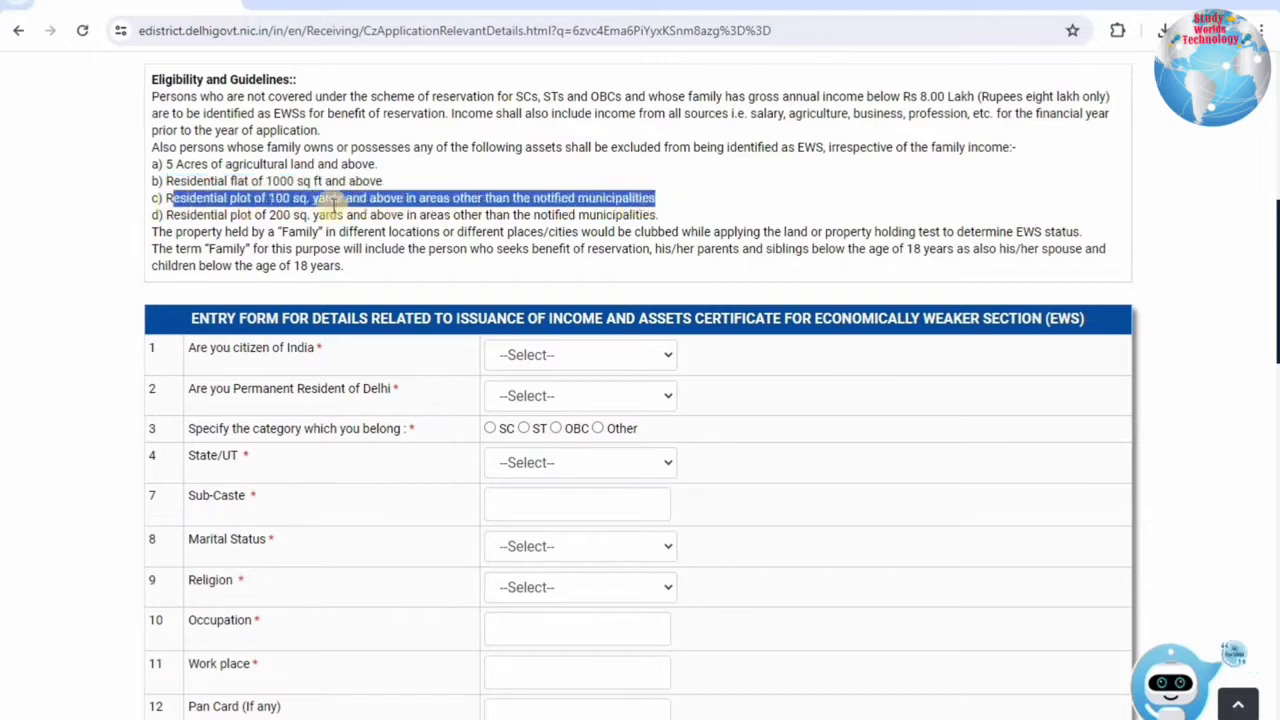
pyautogui.moveTo(182, 215); pyautogui.dragTo(666, 220)
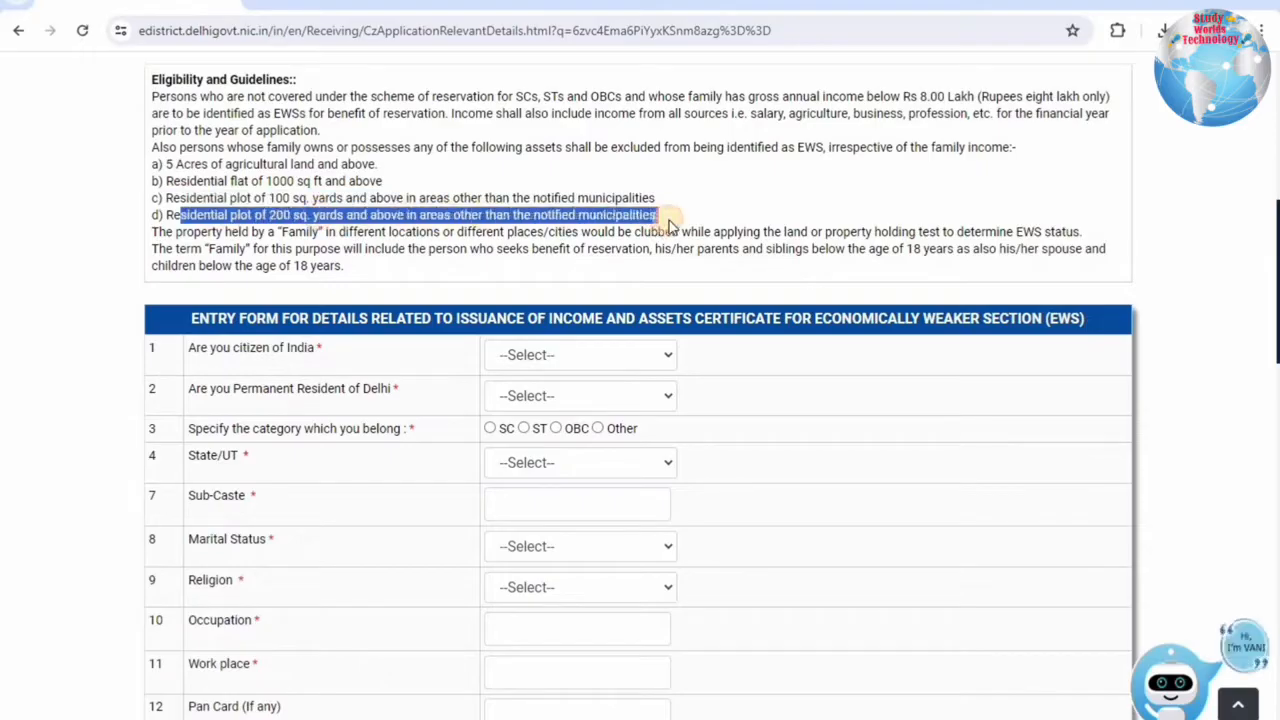
pyautogui.click(335, 266)
pyautogui.moveTo(193, 231); pyautogui.dragTo(351, 269)
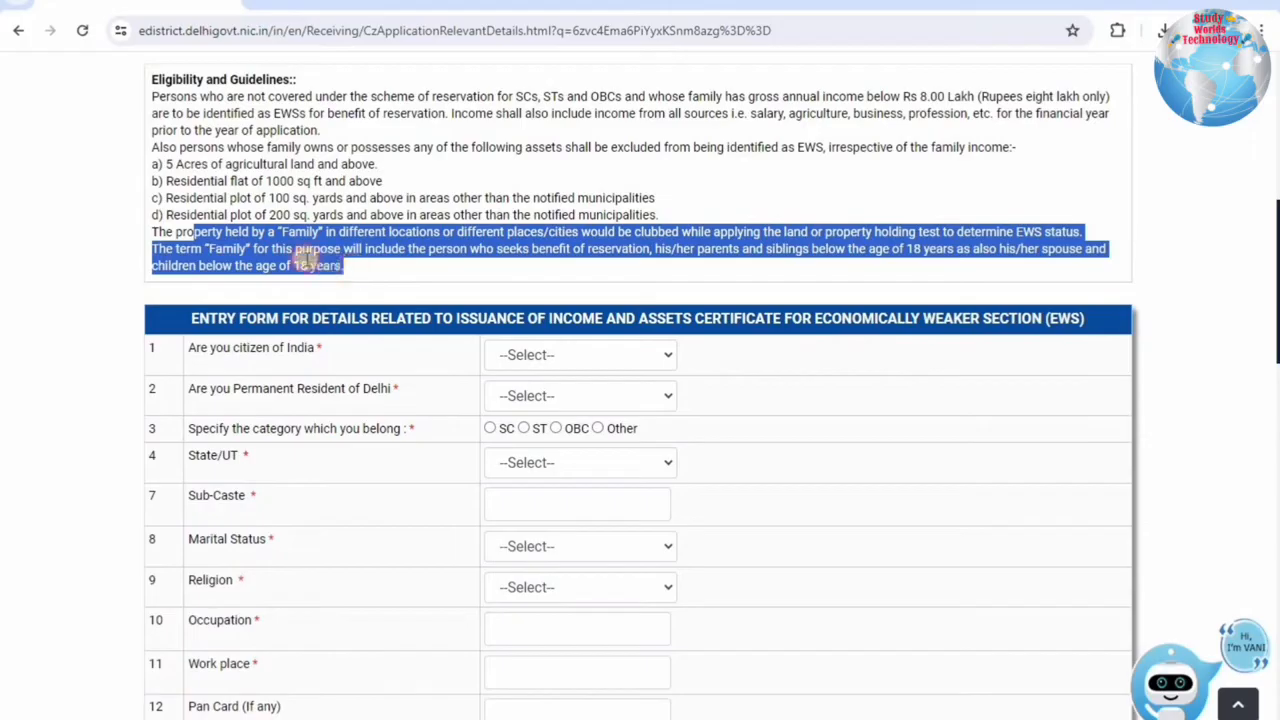
pyautogui.click(309, 258)
pyautogui.moveTo(208, 231); pyautogui.dragTo(493, 232)
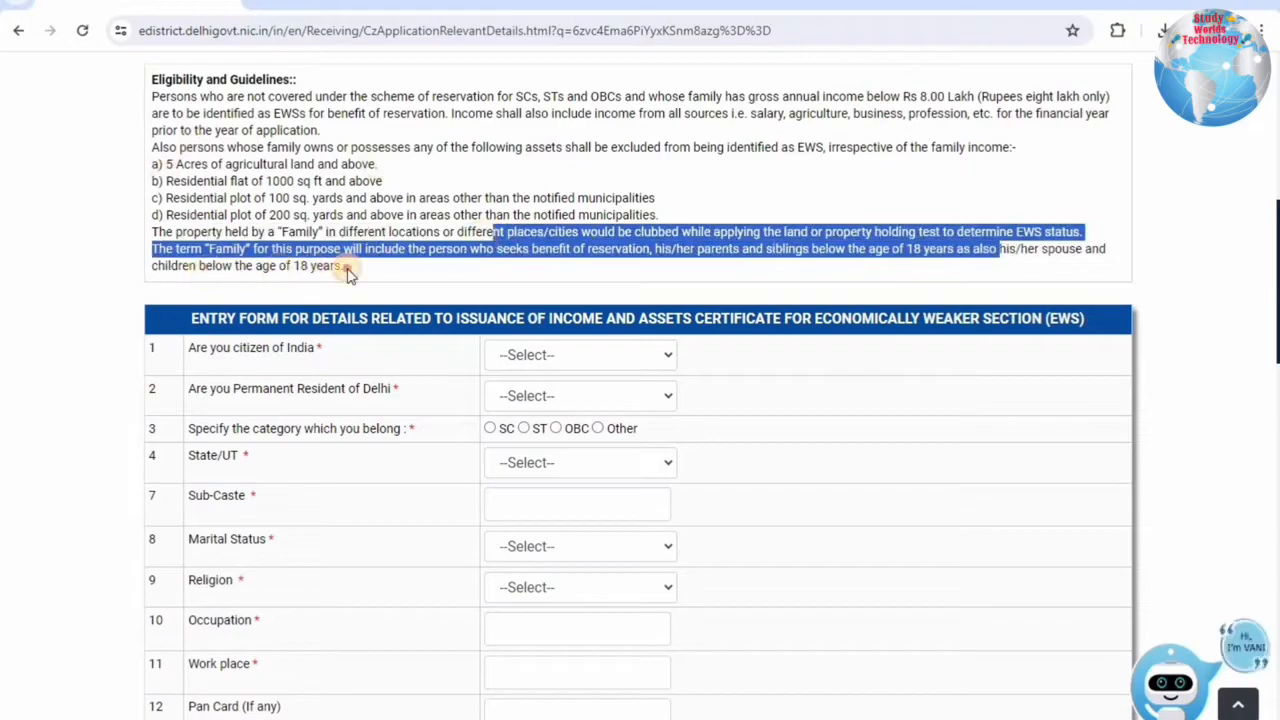
pyautogui.moveTo(349, 266); pyautogui.dragTo(199, 265)
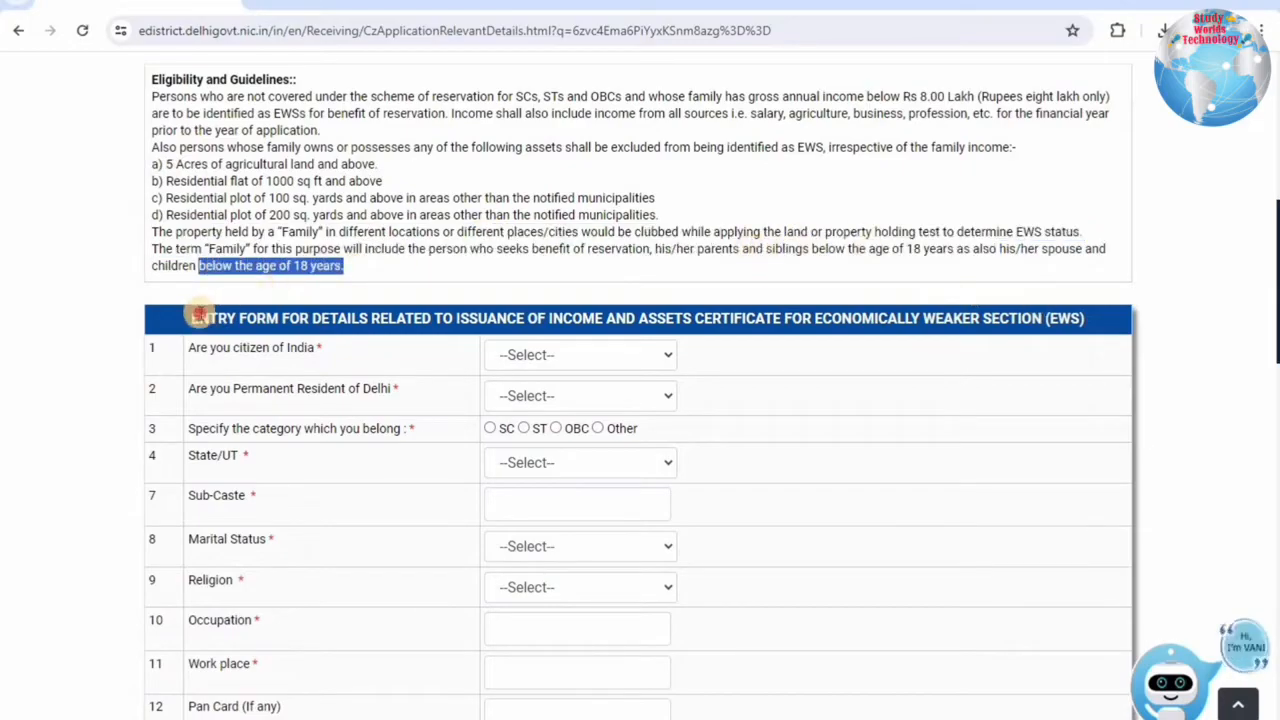
pyautogui.click(428, 318)
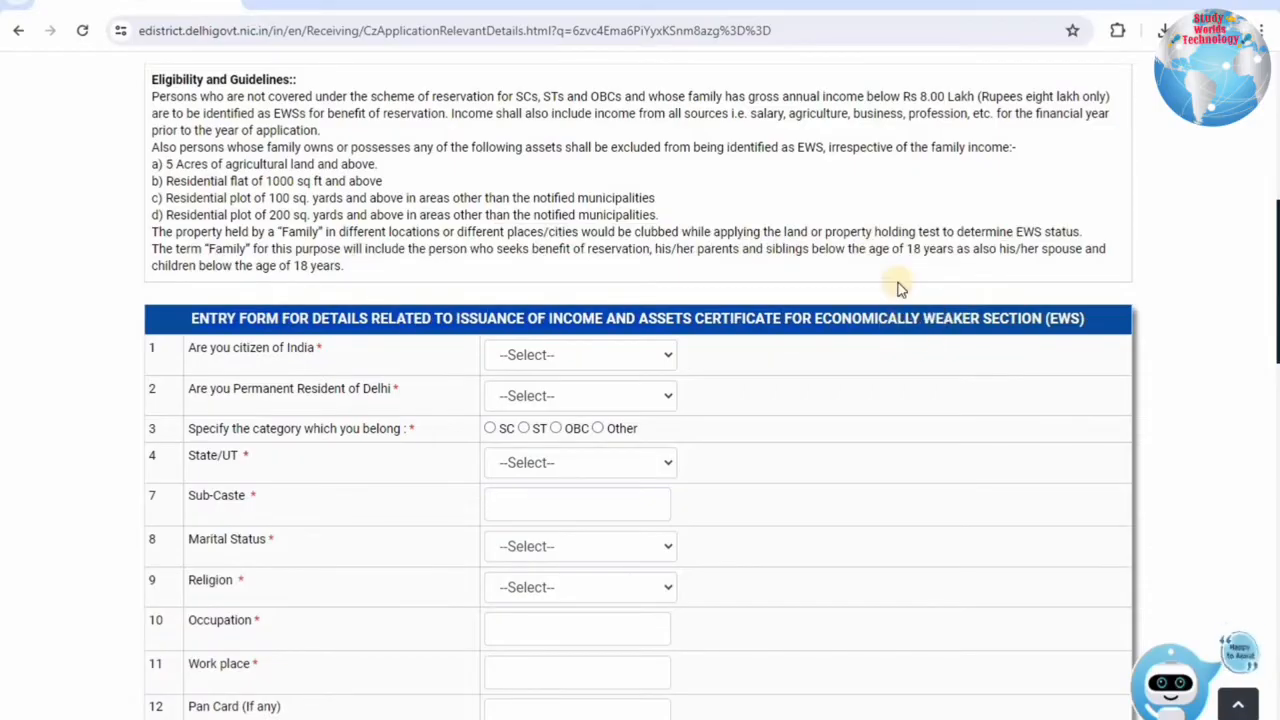
# Answer Yes to being a citizen of India.
pyautogui.scroll(-3, 903, 282)
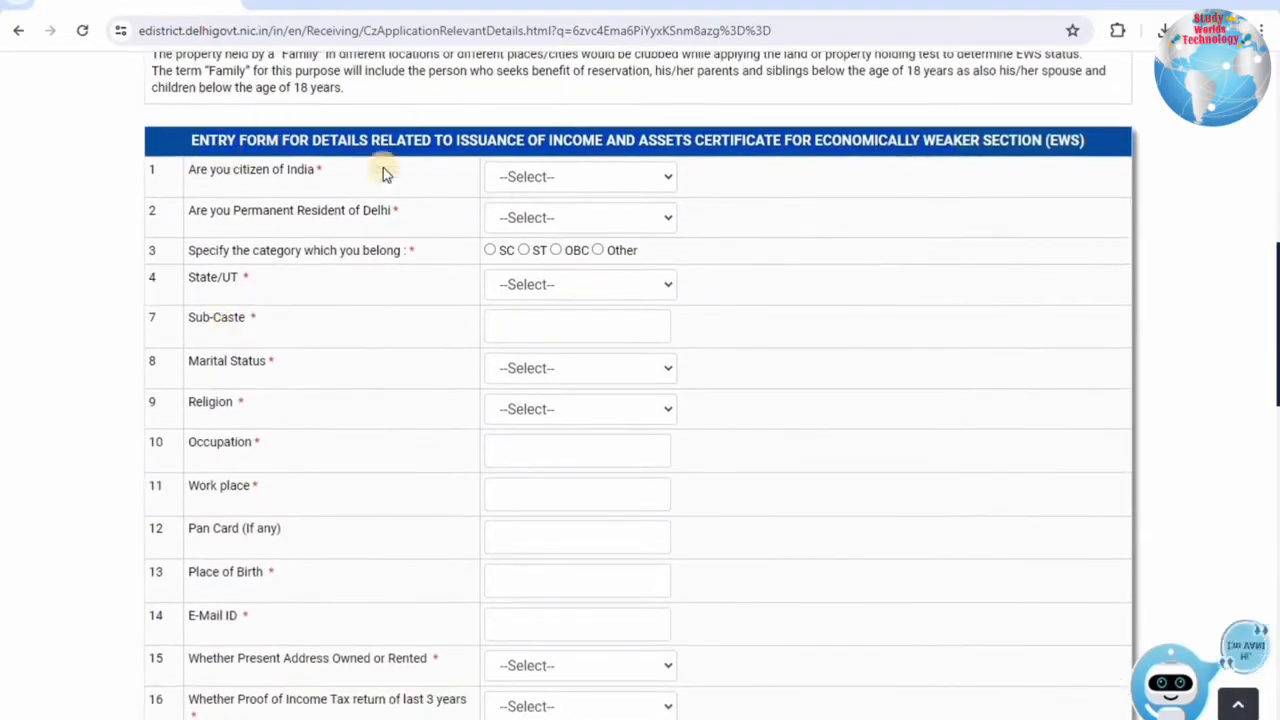
pyautogui.tripleClick(360, 171)
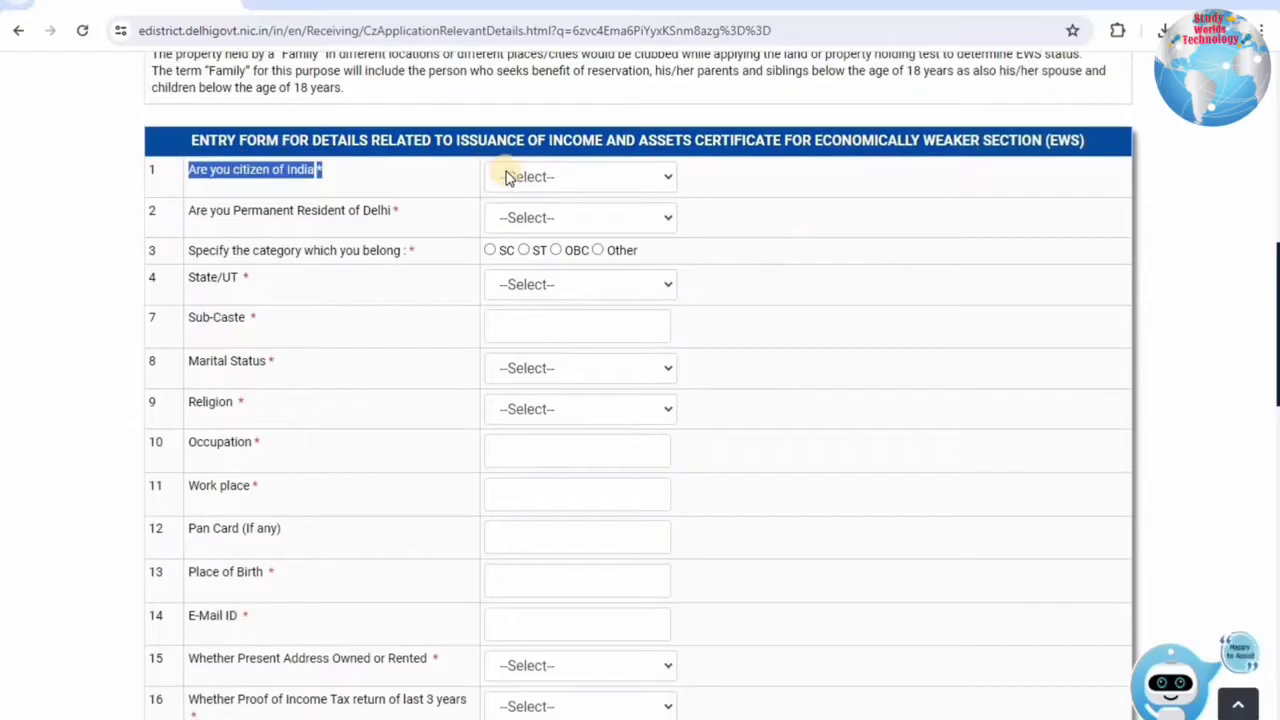
pyautogui.click(590, 178)
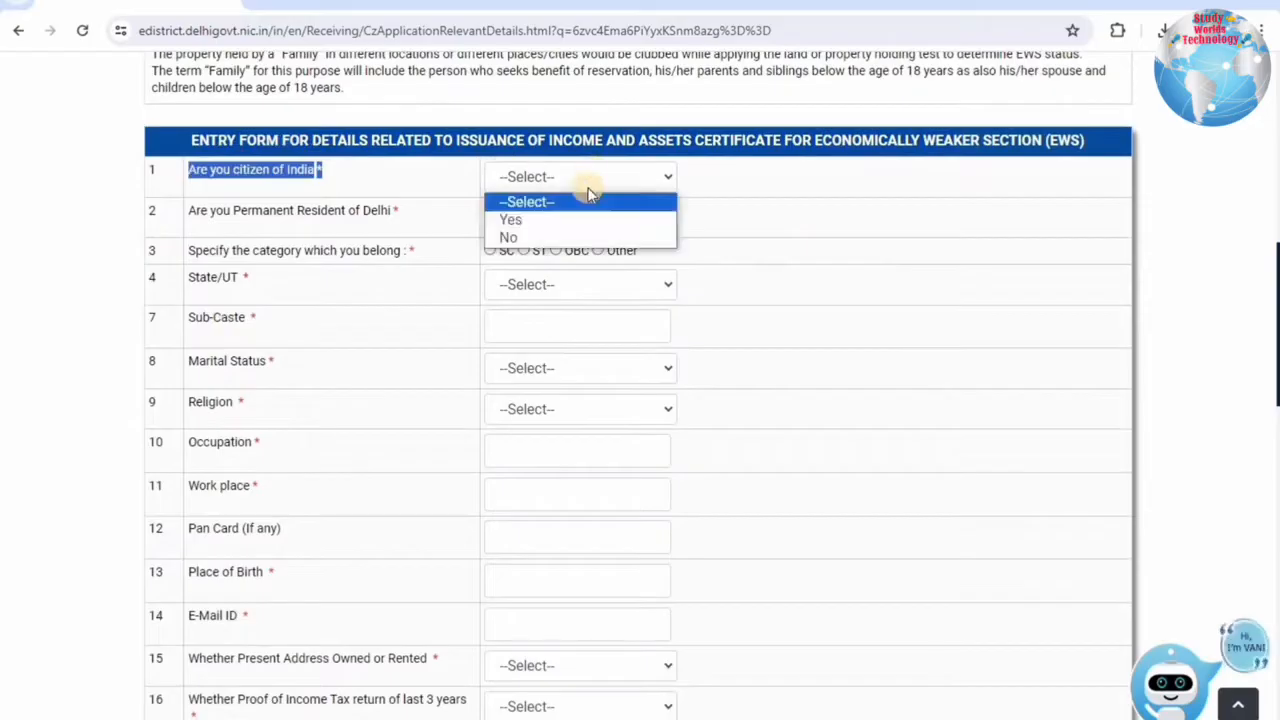
pyautogui.click(524, 224)
# Answer Yes for Delhi permanent residence after dismissing the No alert, and set category to Other.
pyautogui.moveTo(194, 211); pyautogui.dragTo(398, 212)
pyautogui.click(527, 217)
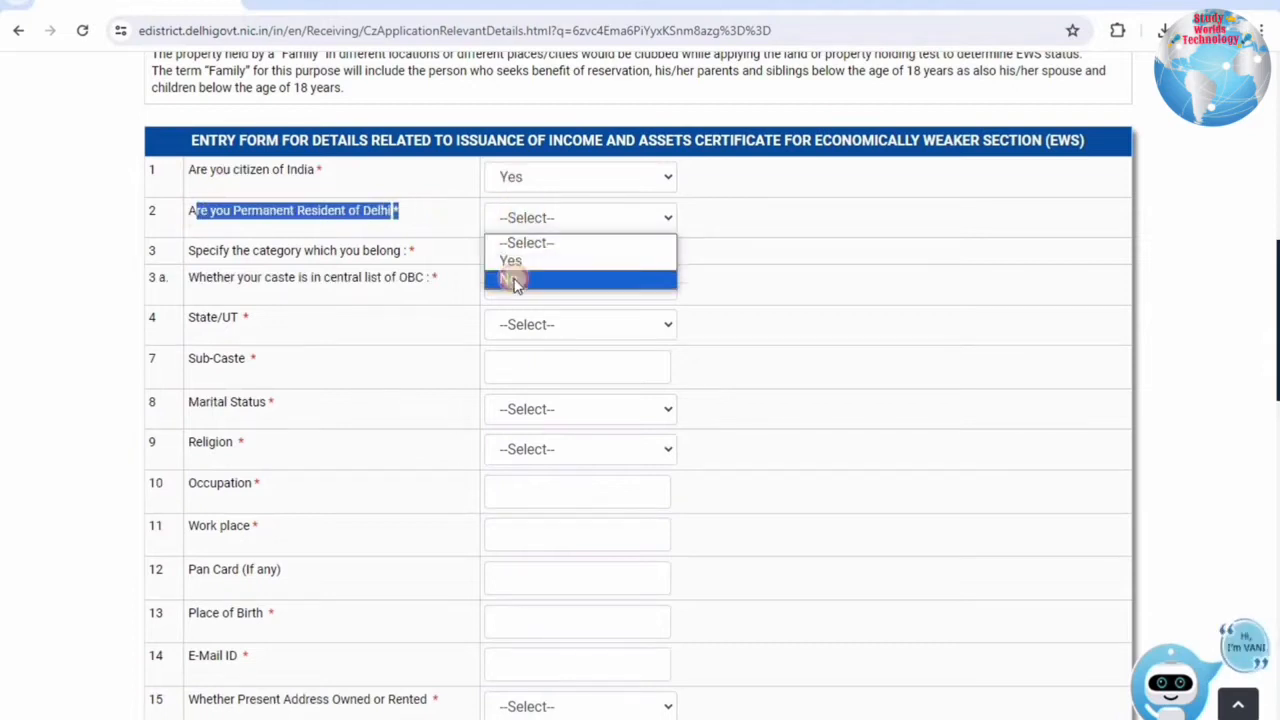
pyautogui.click(513, 279)
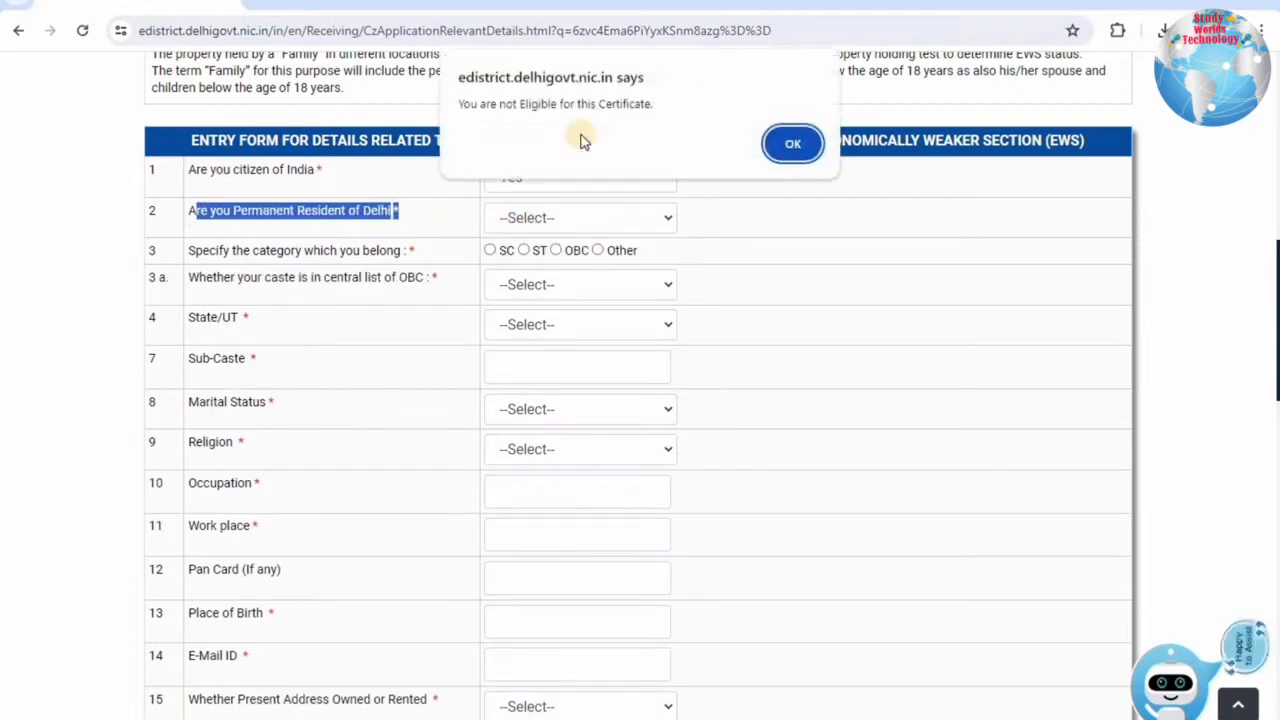
pyautogui.click(790, 142)
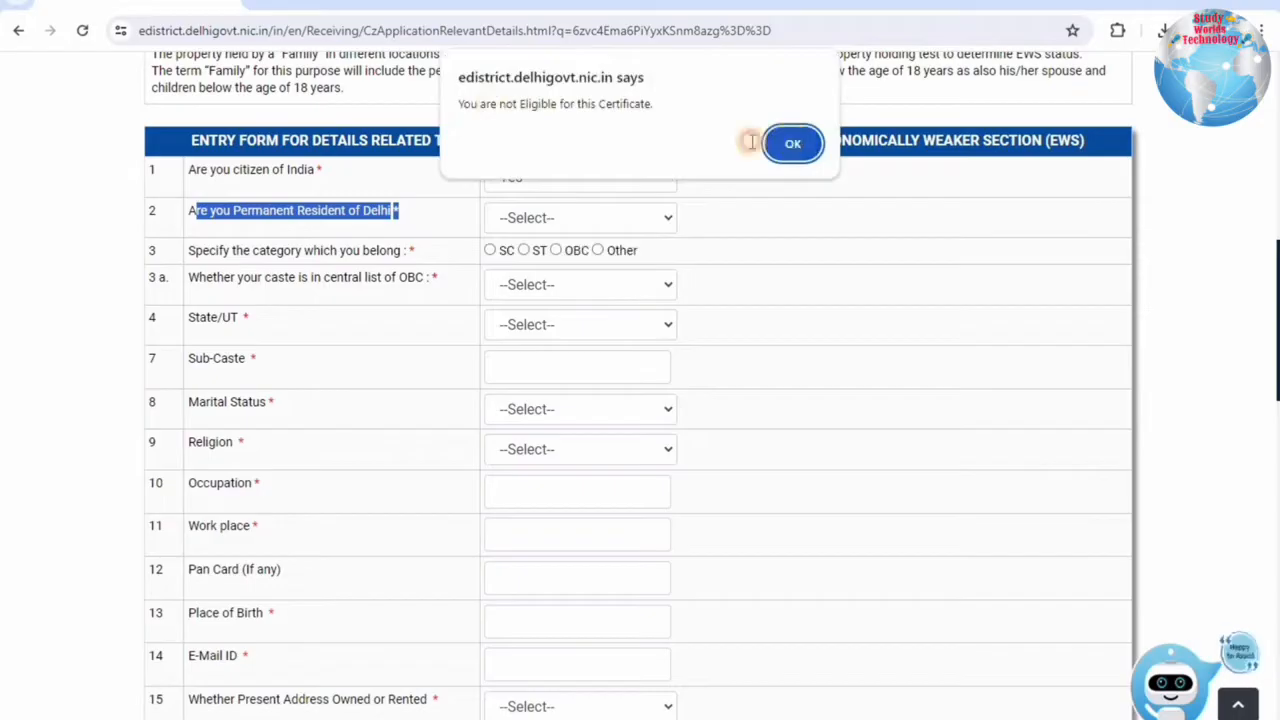
pyautogui.click(540, 216)
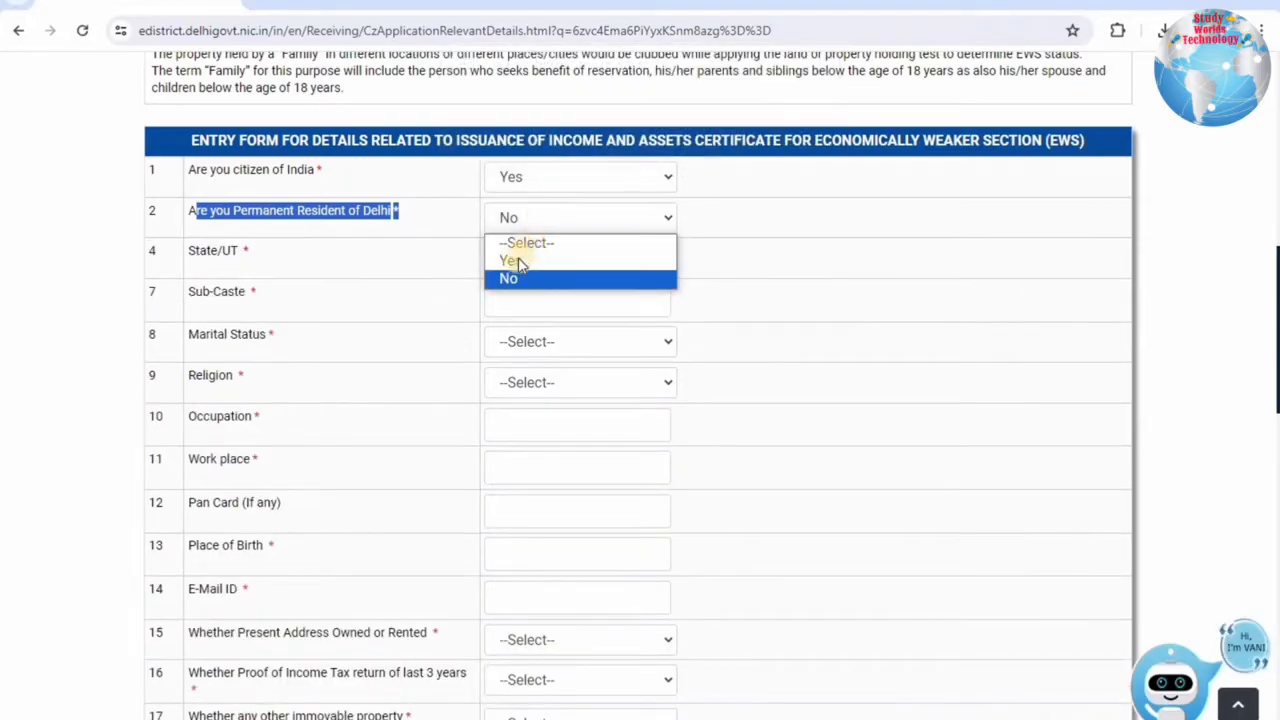
pyautogui.click(512, 260)
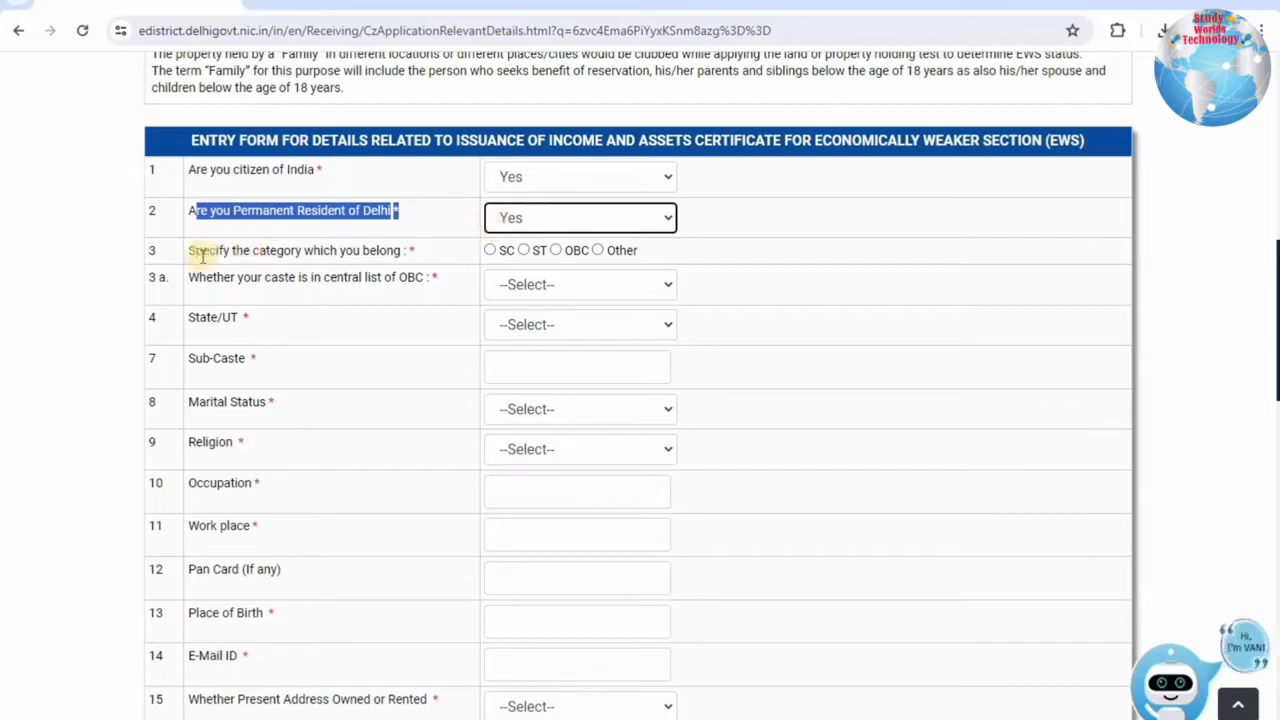
pyautogui.moveTo(202, 254); pyautogui.dragTo(397, 256)
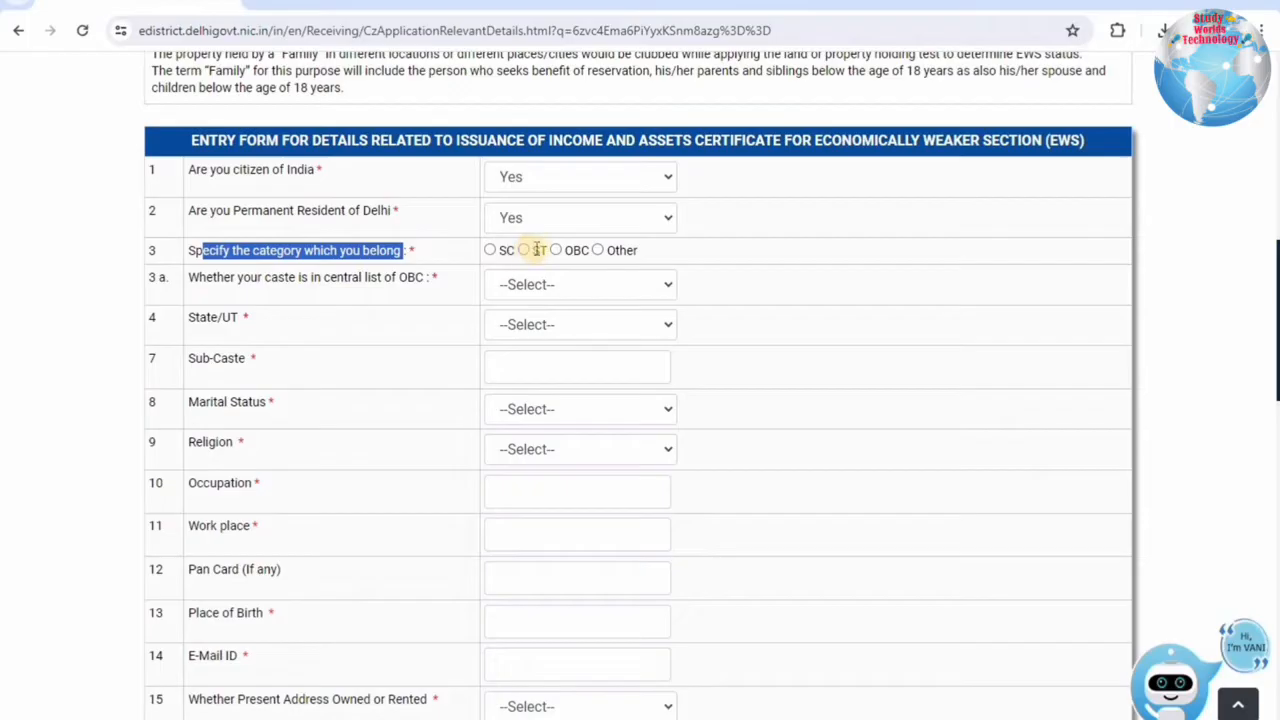
pyautogui.click(598, 250)
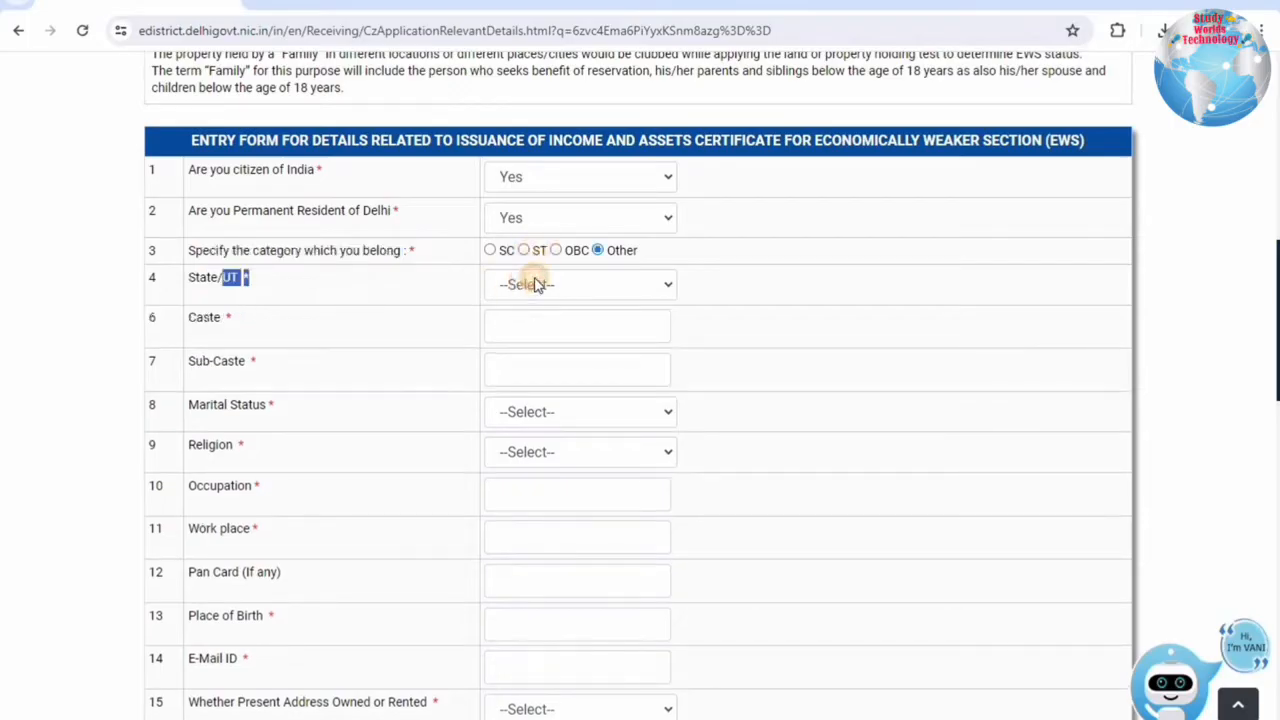
# Choose Delhi as the State/UT.
pyautogui.click(536, 285)
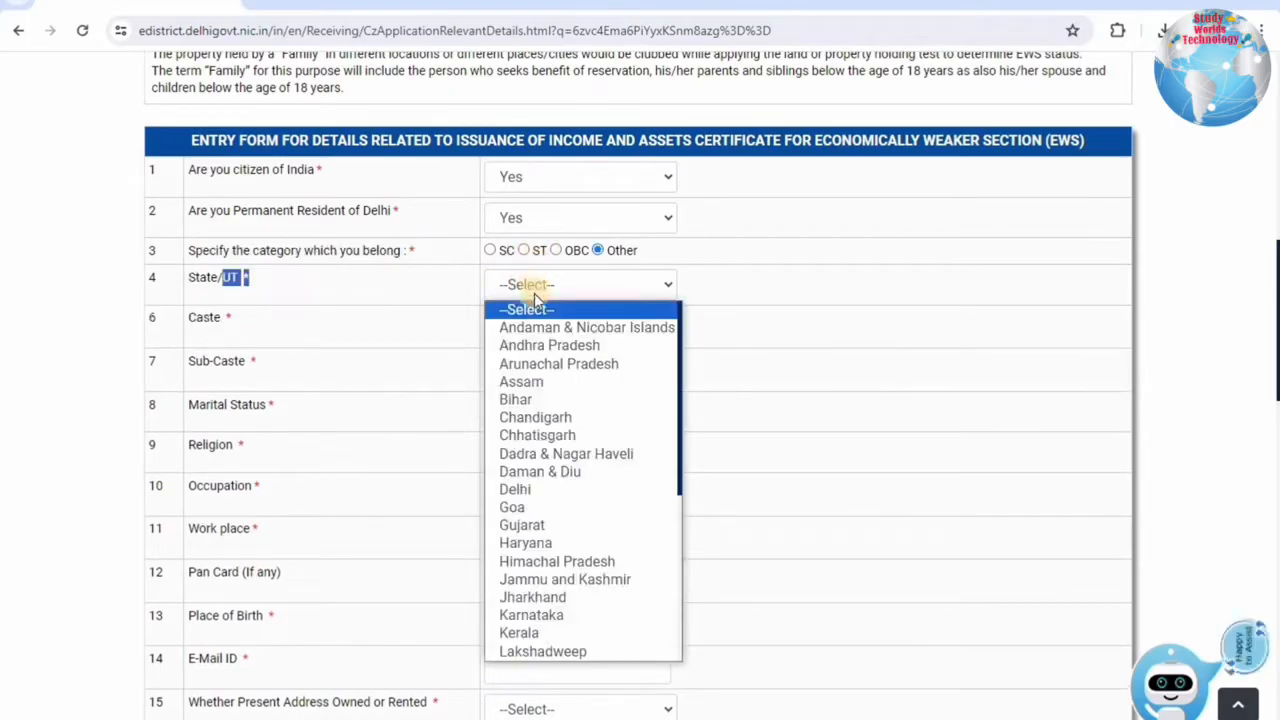
pyautogui.click(515, 489)
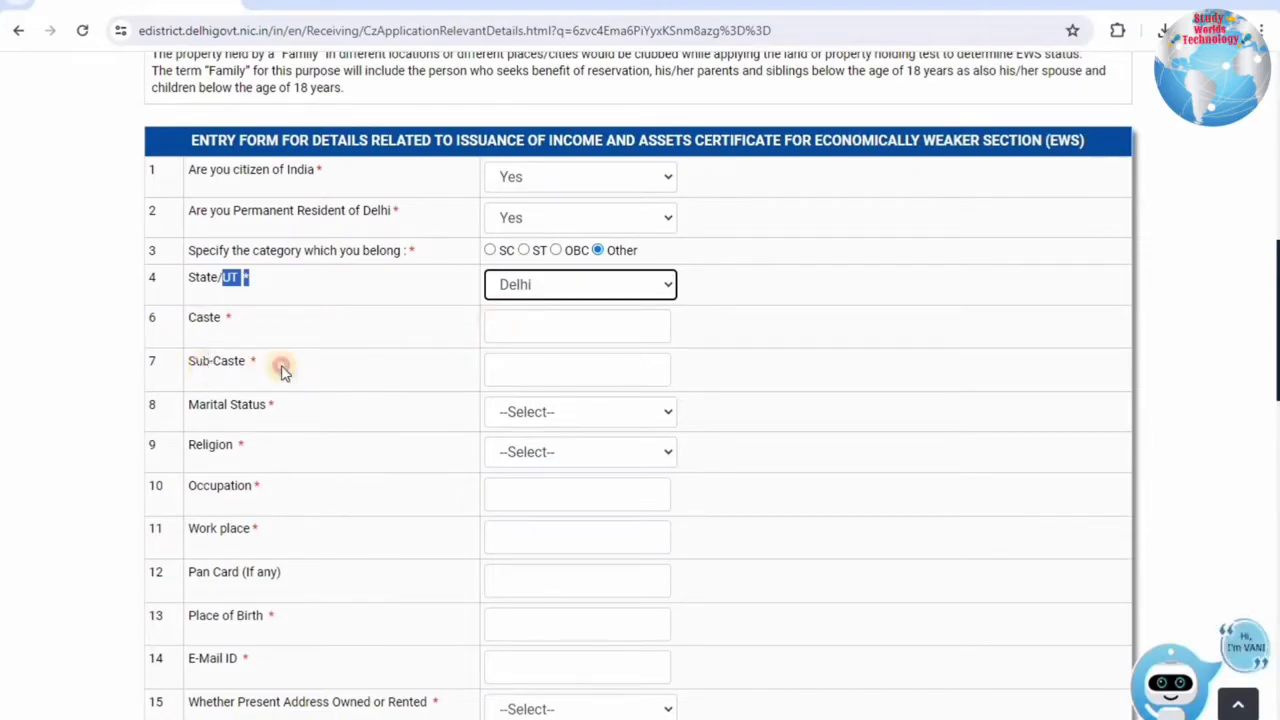
pyautogui.moveTo(282, 370); pyautogui.dragTo(203, 362)
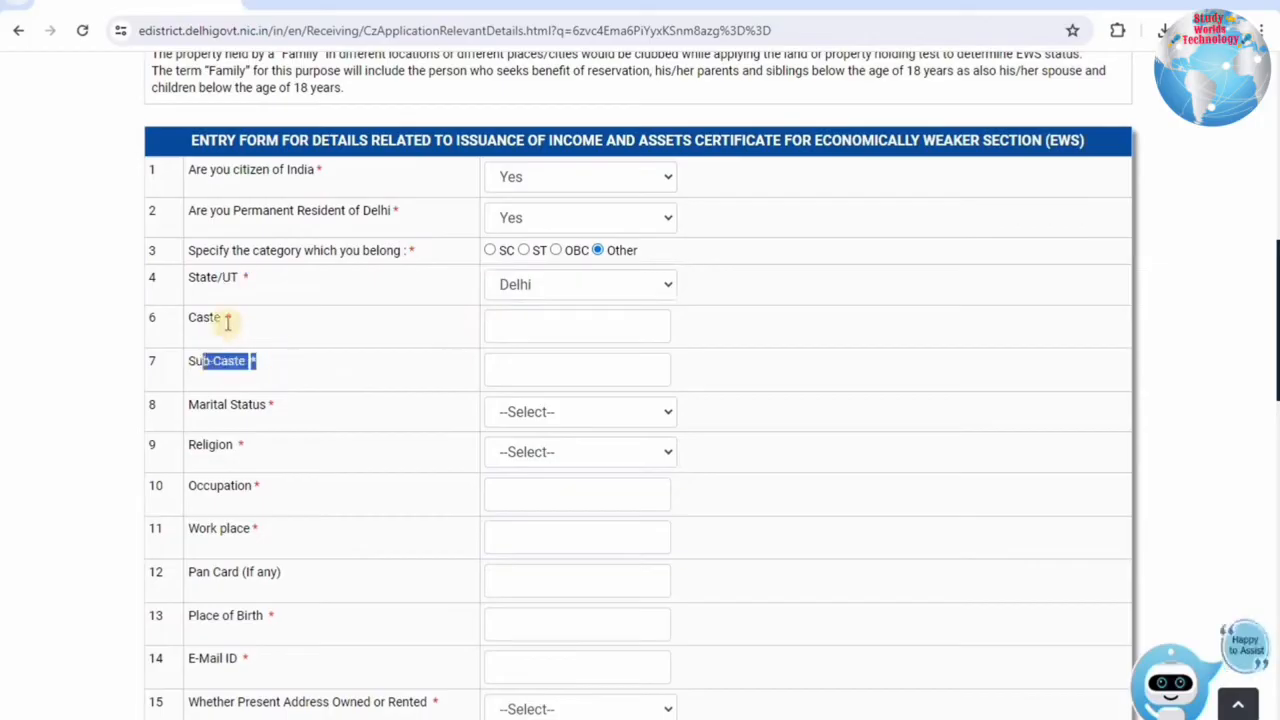
pyautogui.moveTo(214, 319); pyautogui.dragTo(252, 328)
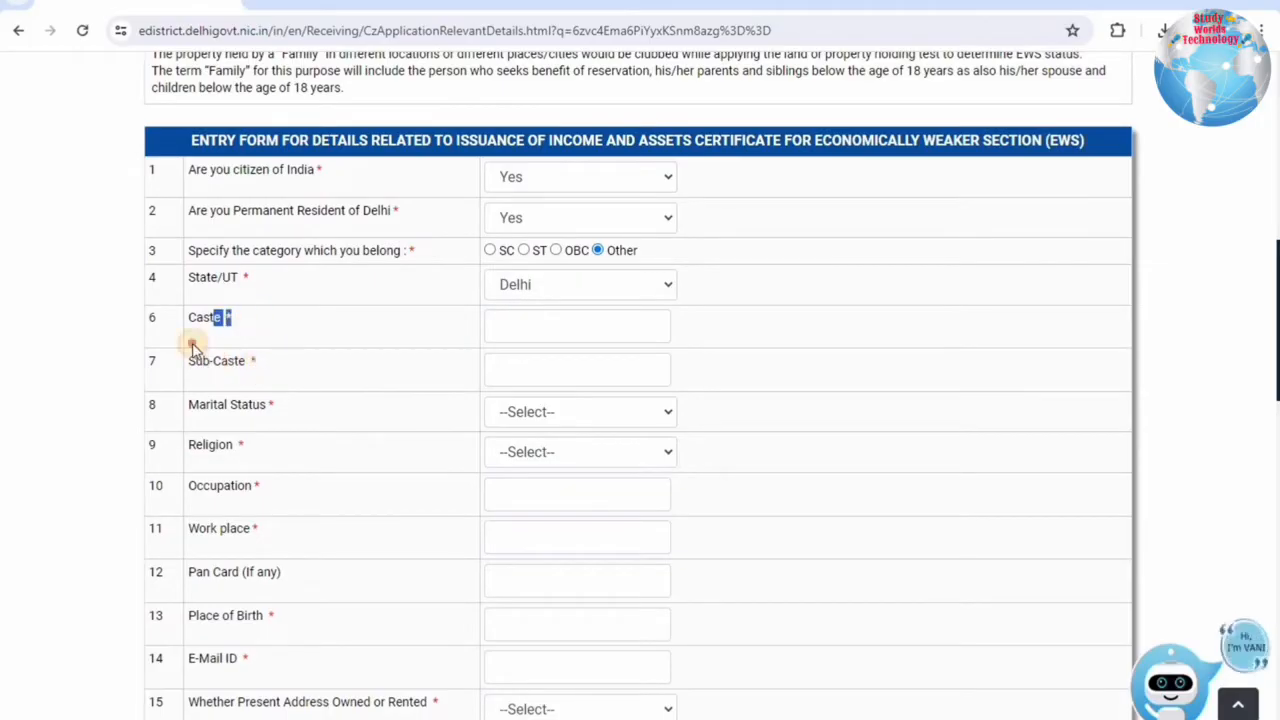
pyautogui.moveTo(211, 362); pyautogui.dragTo(268, 370)
pyautogui.moveTo(217, 405); pyautogui.dragTo(543, 407)
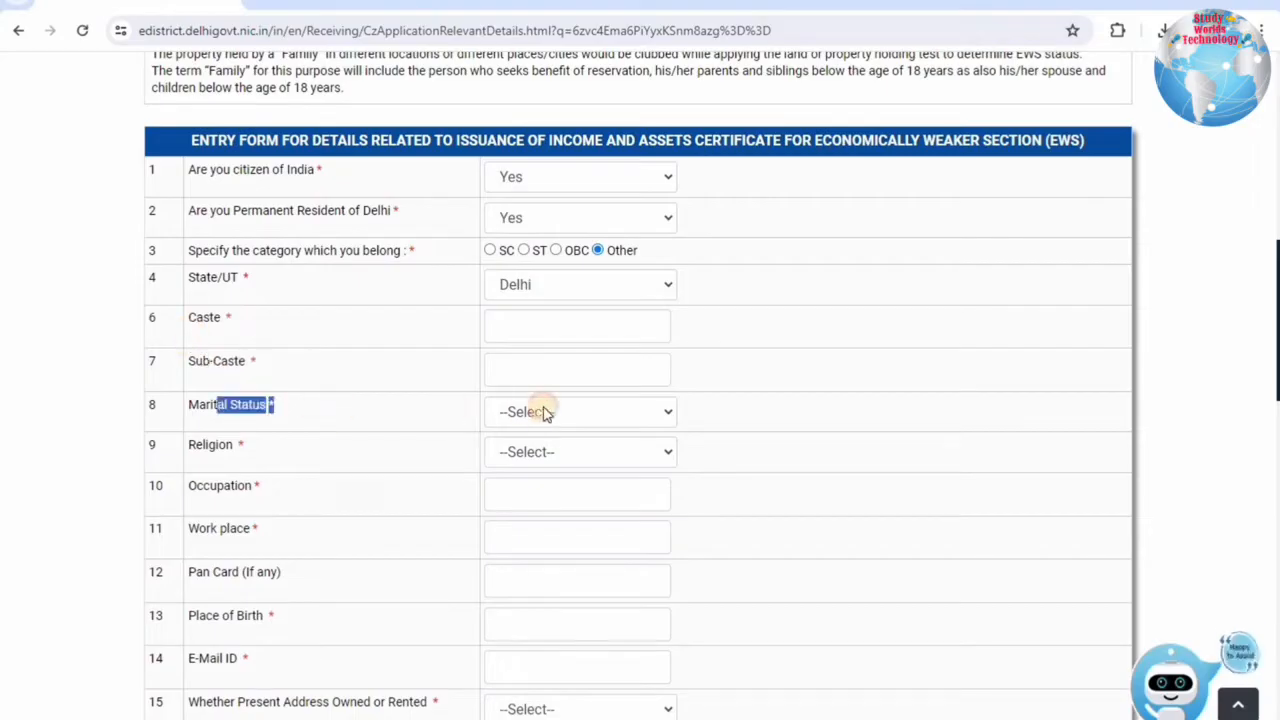
# Set Marital Status to Unmarried and Religion to Hindu.
pyautogui.click(545, 412)
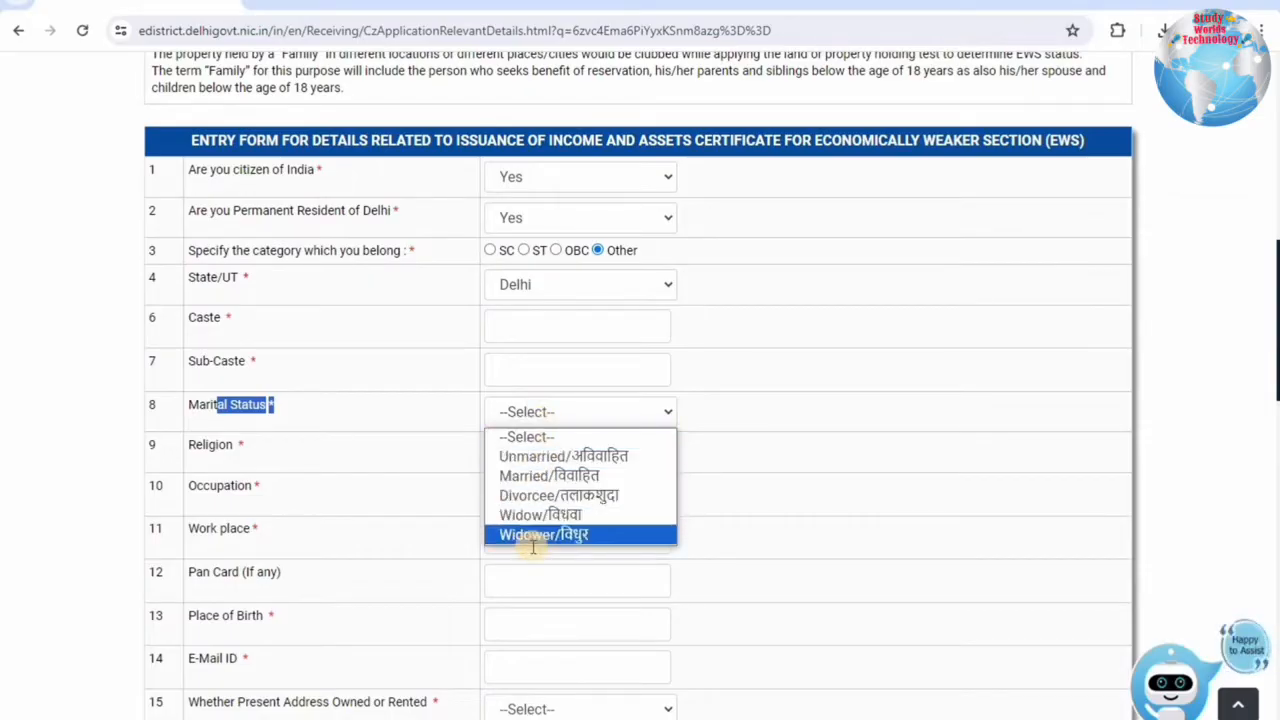
pyautogui.click(545, 456)
pyautogui.tripleClick(289, 449)
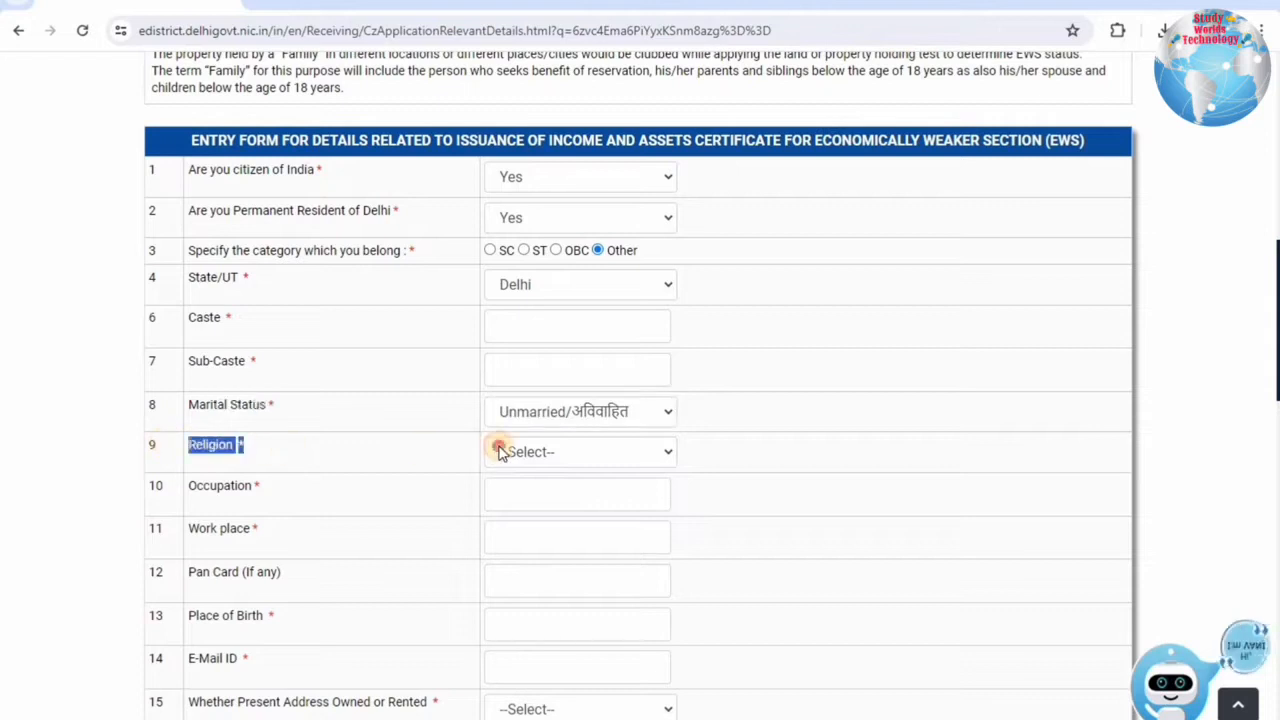
pyautogui.click(500, 451)
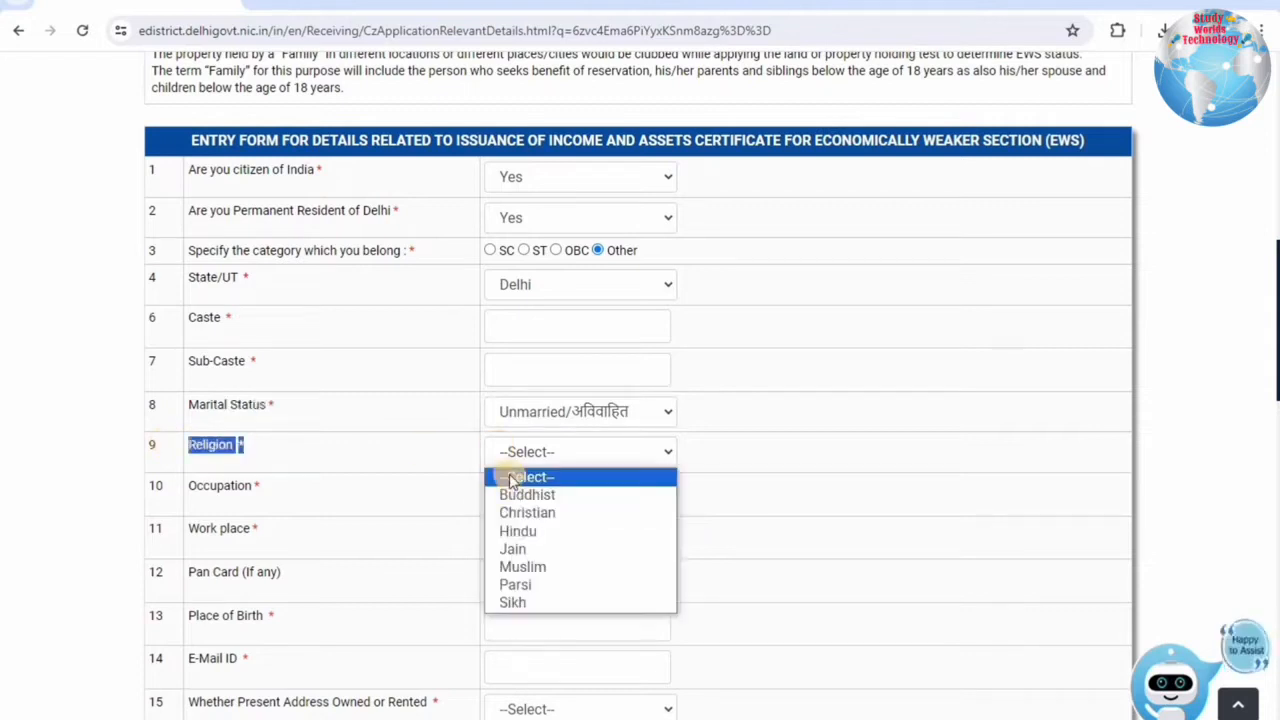
pyautogui.click(512, 531)
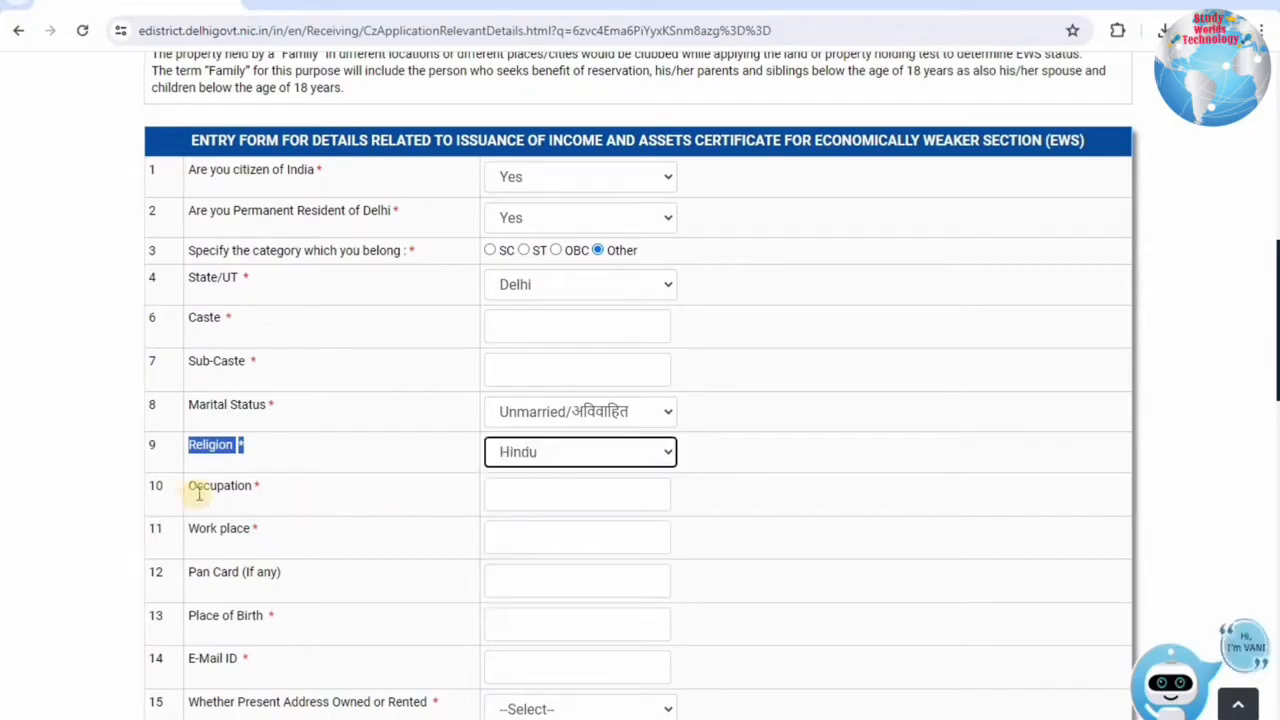
pyautogui.moveTo(197, 488); pyautogui.dragTo(502, 491)
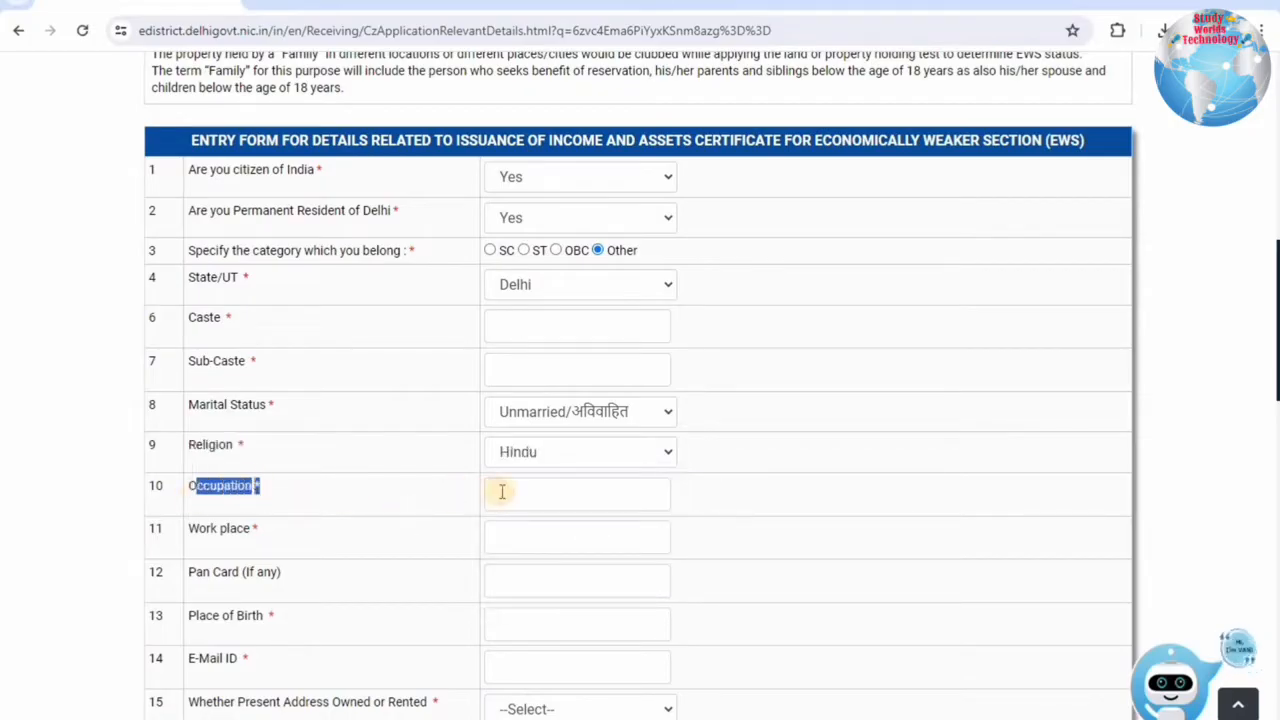
# Enter STUDENT as the Occupation.
pyautogui.click(502, 491)
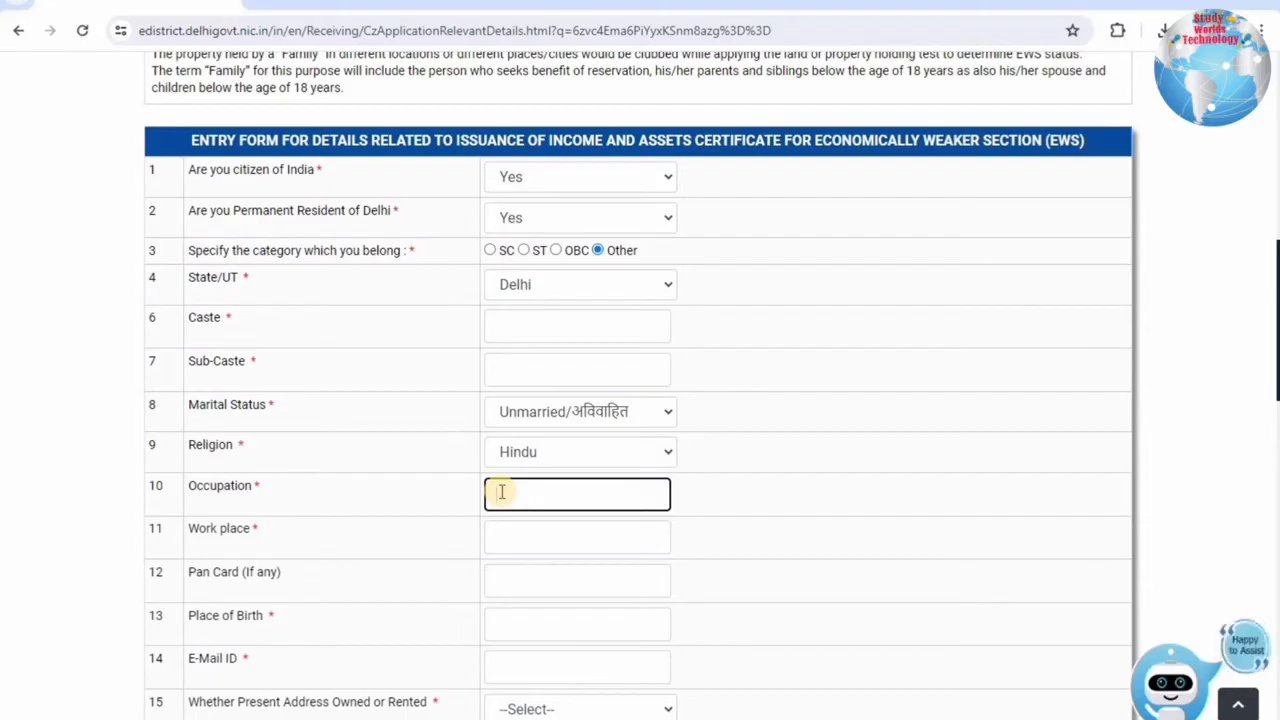
pyautogui.write('STUDENT')
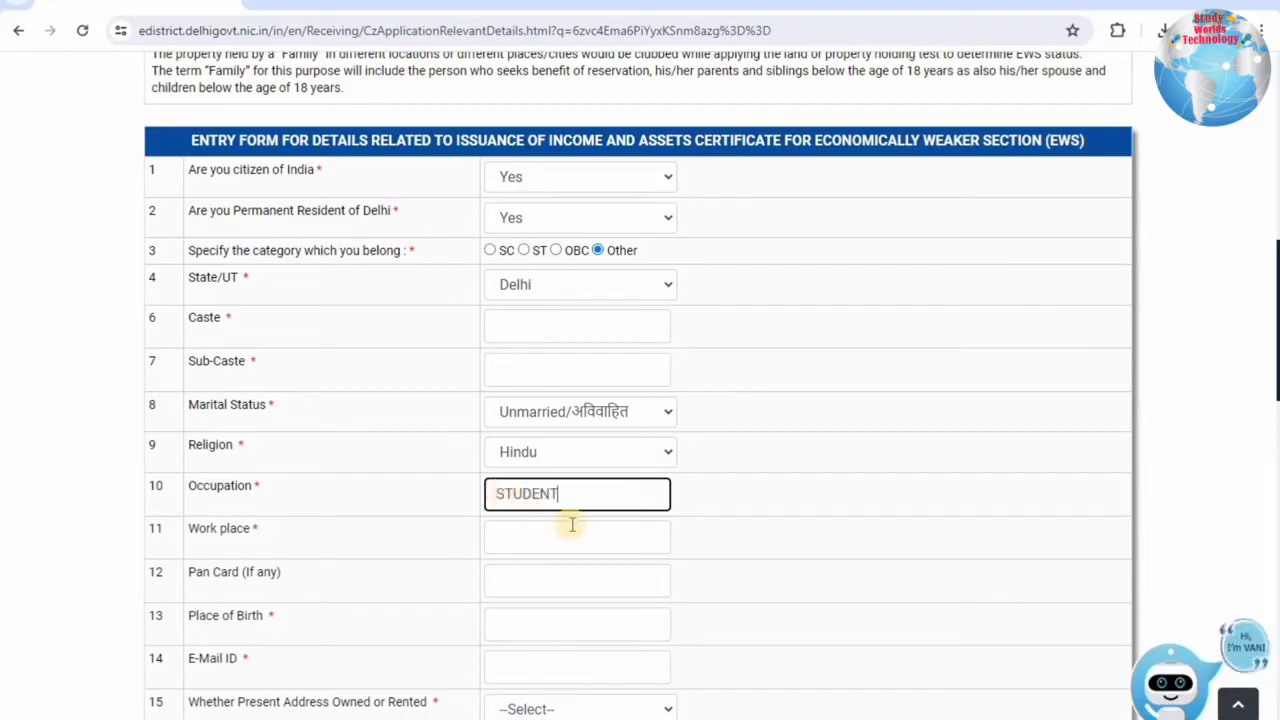
pyautogui.click(519, 530)
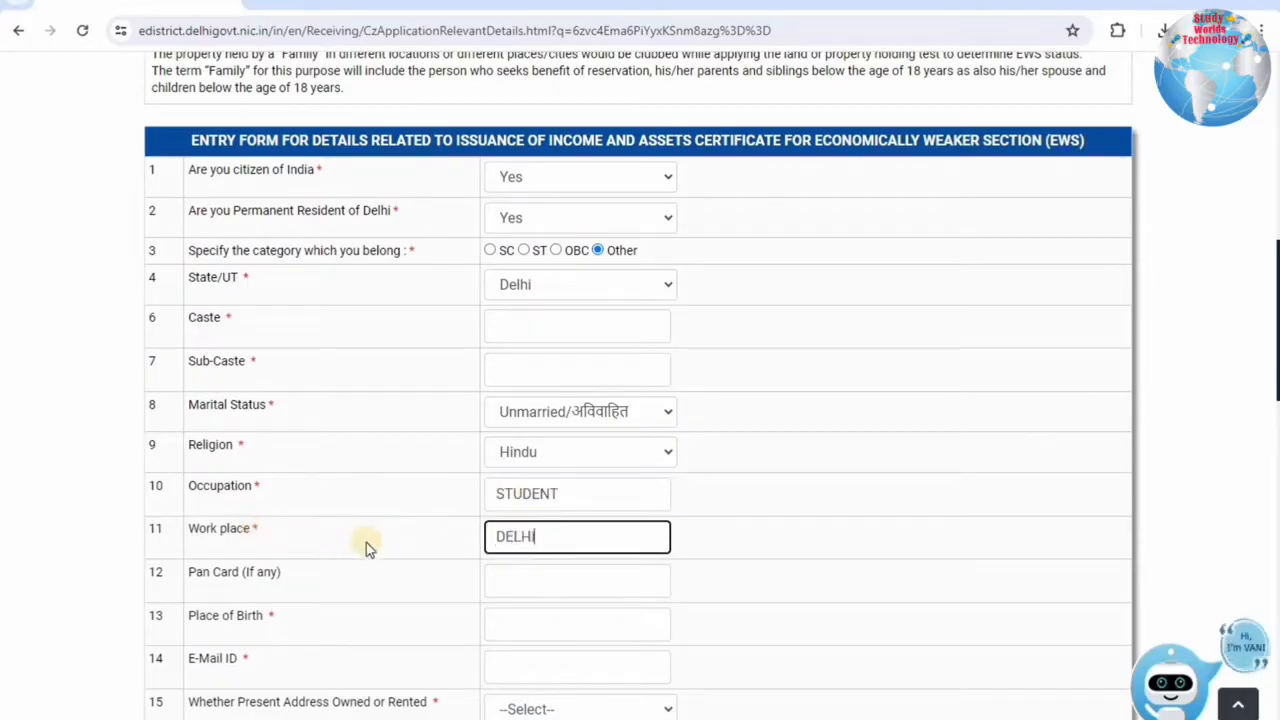
pyautogui.scroll(-2, 460, 464)
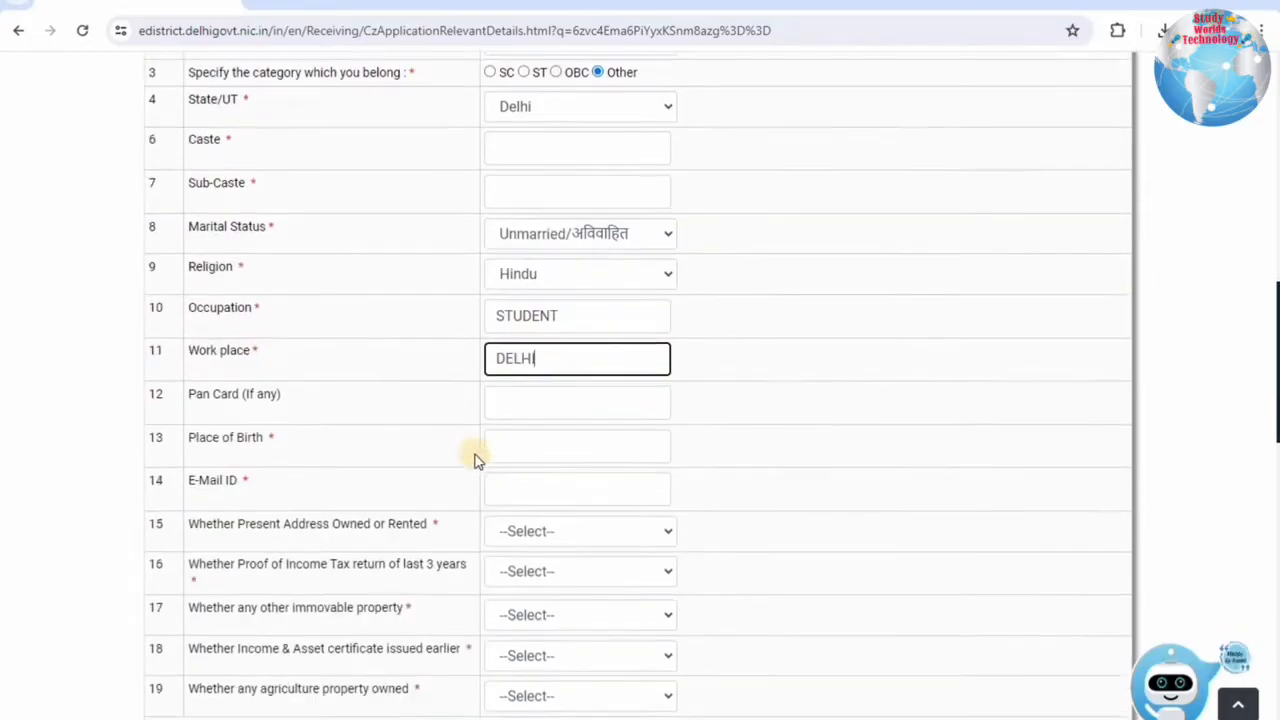
pyautogui.scroll(-3, 475, 460)
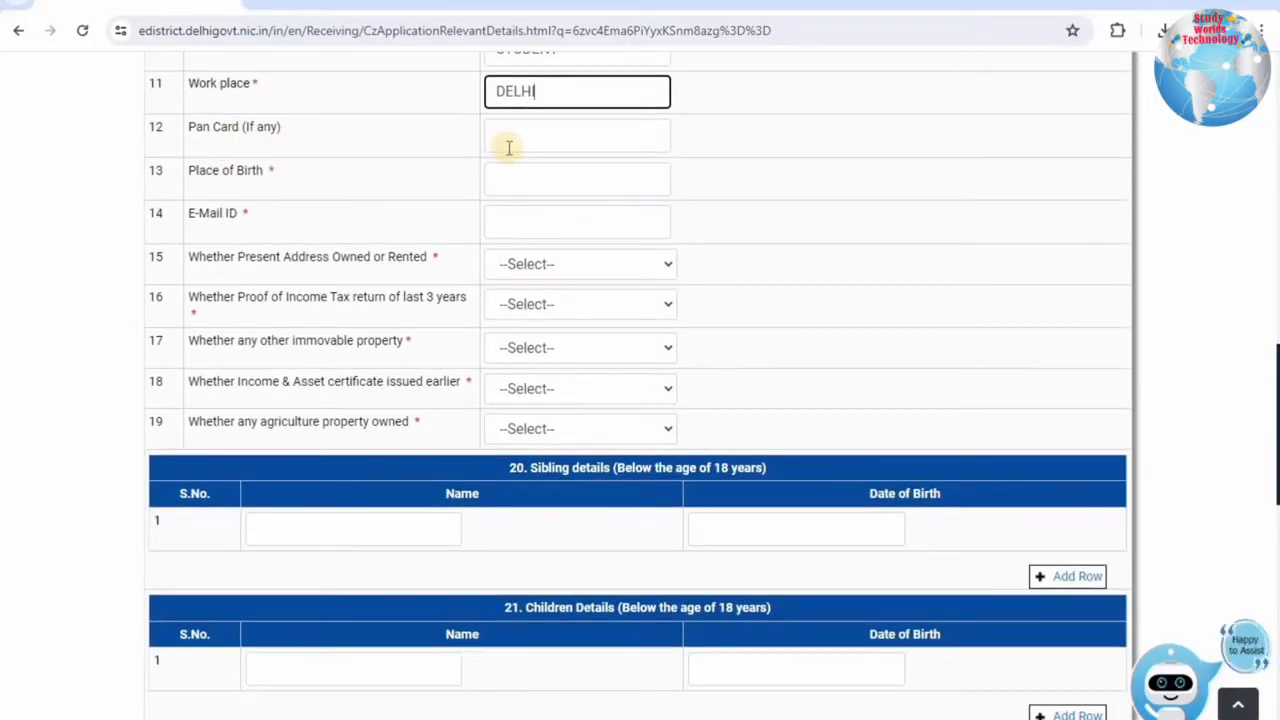
# Enter DELHI as the Place of Birth.
pyautogui.click(549, 172)
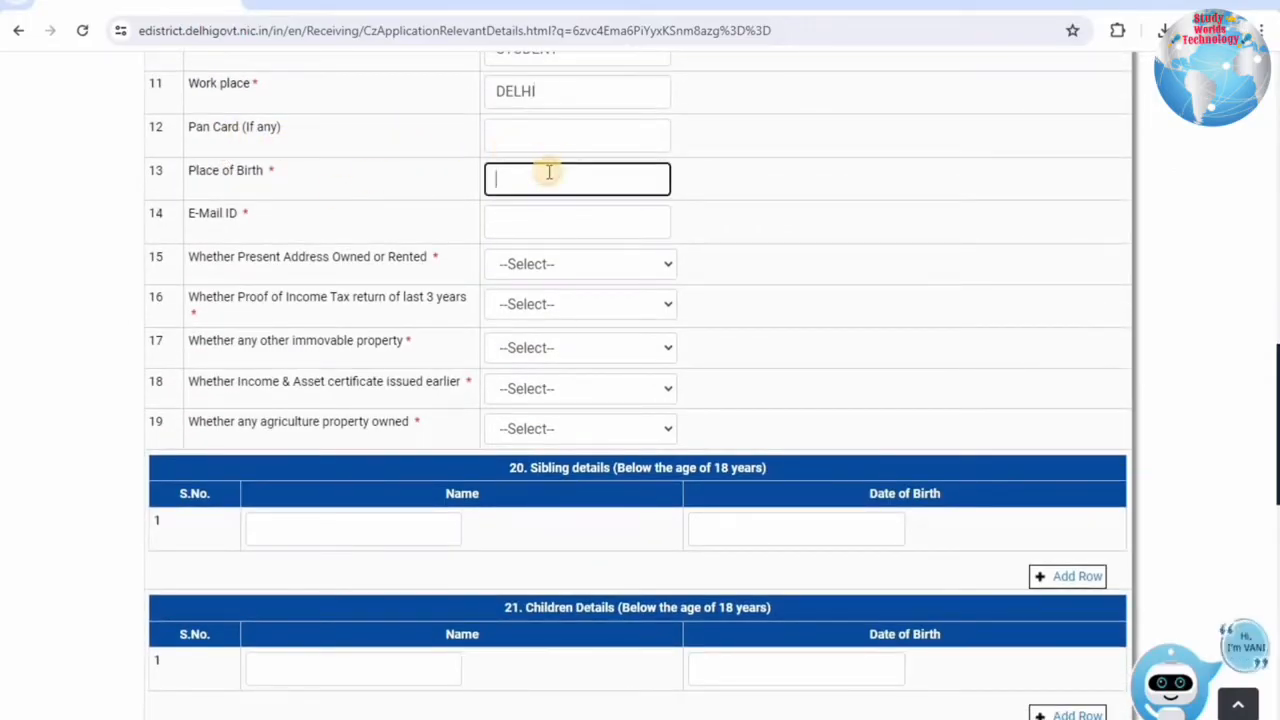
pyautogui.write('DELHI')
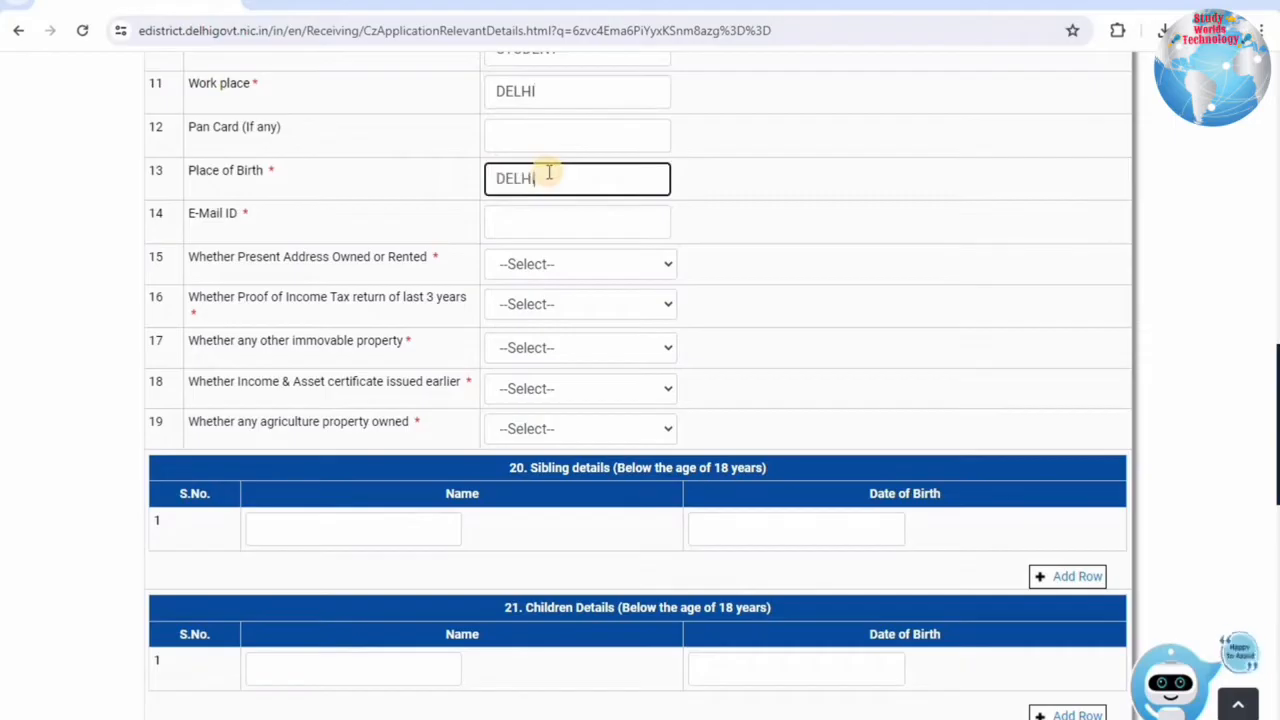
pyautogui.click(698, 196)
pyautogui.moveTo(210, 220); pyautogui.dragTo(515, 214)
pyautogui.click(515, 214)
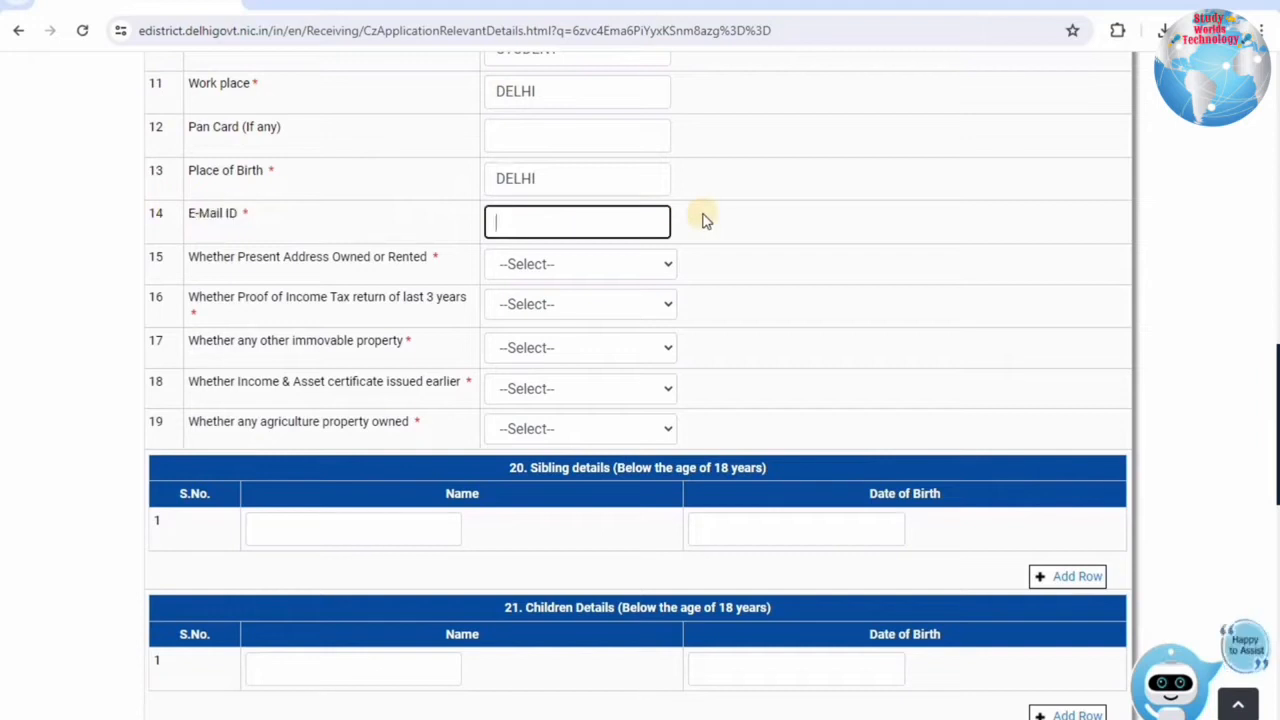
# Mark the present address as Owned rather than Rented.
pyautogui.moveTo(206, 257); pyautogui.dragTo(440, 259)
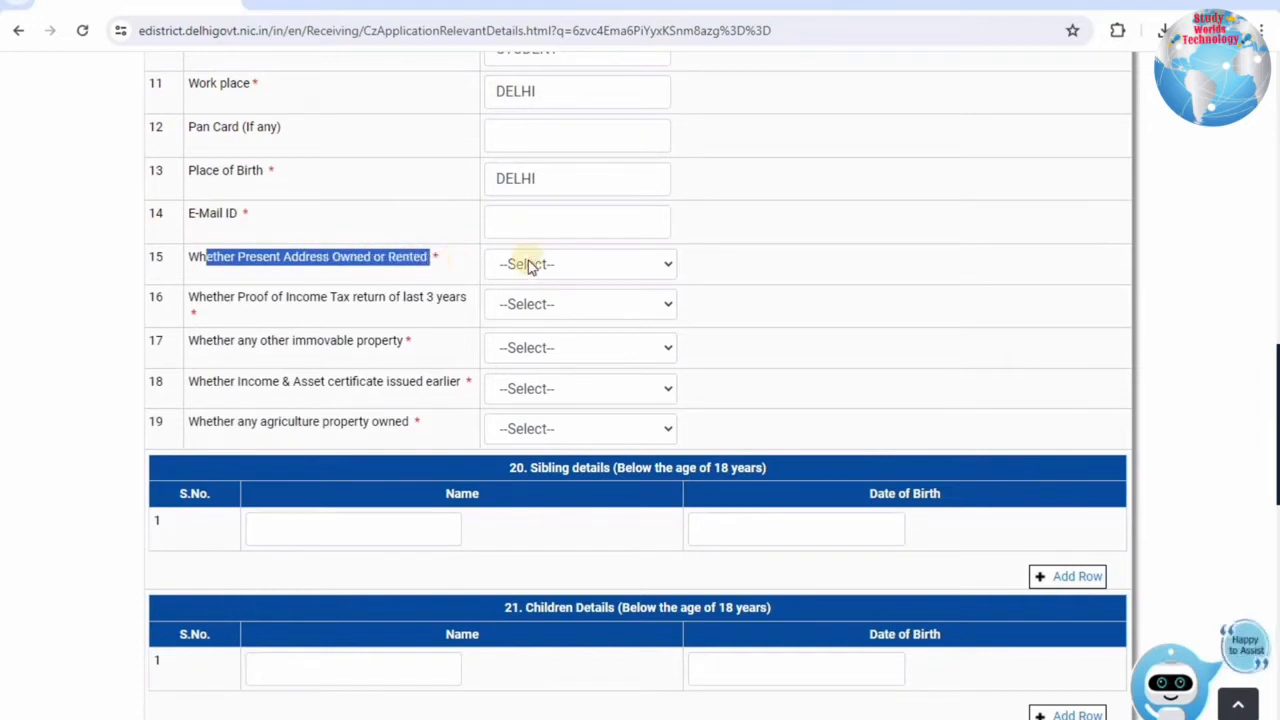
pyautogui.click(528, 262)
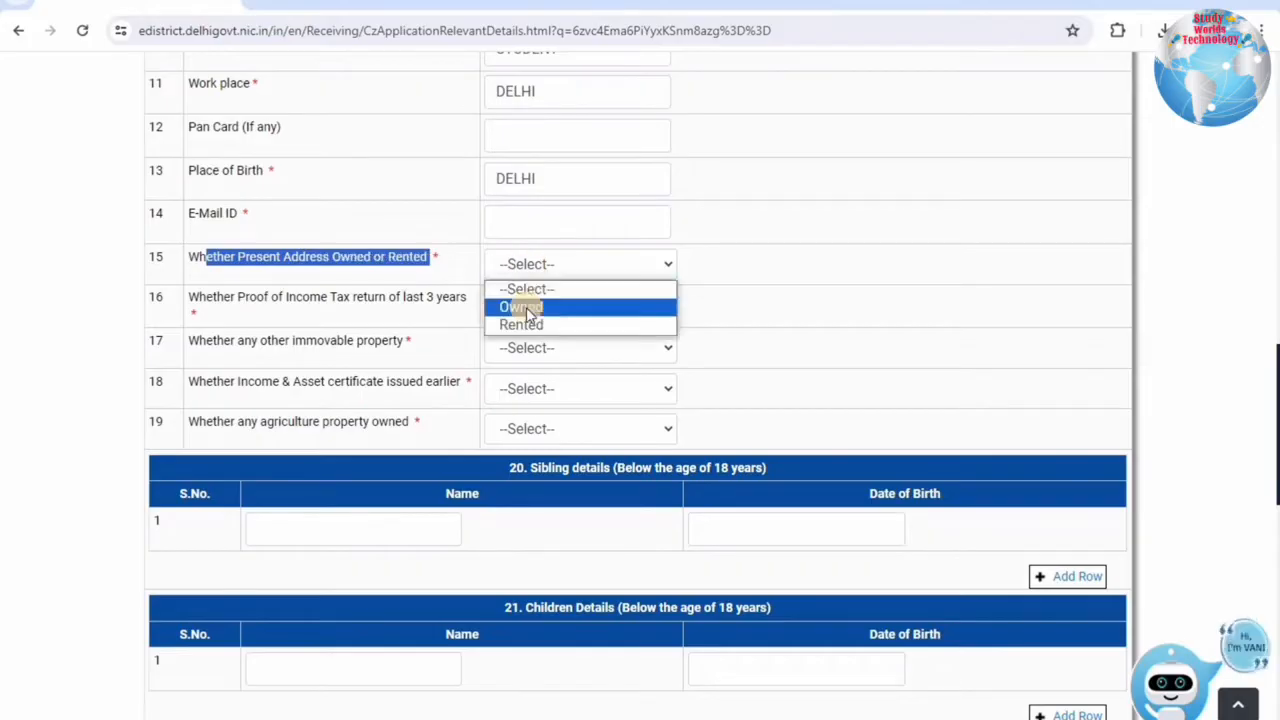
pyautogui.click(527, 308)
pyautogui.click(528, 264)
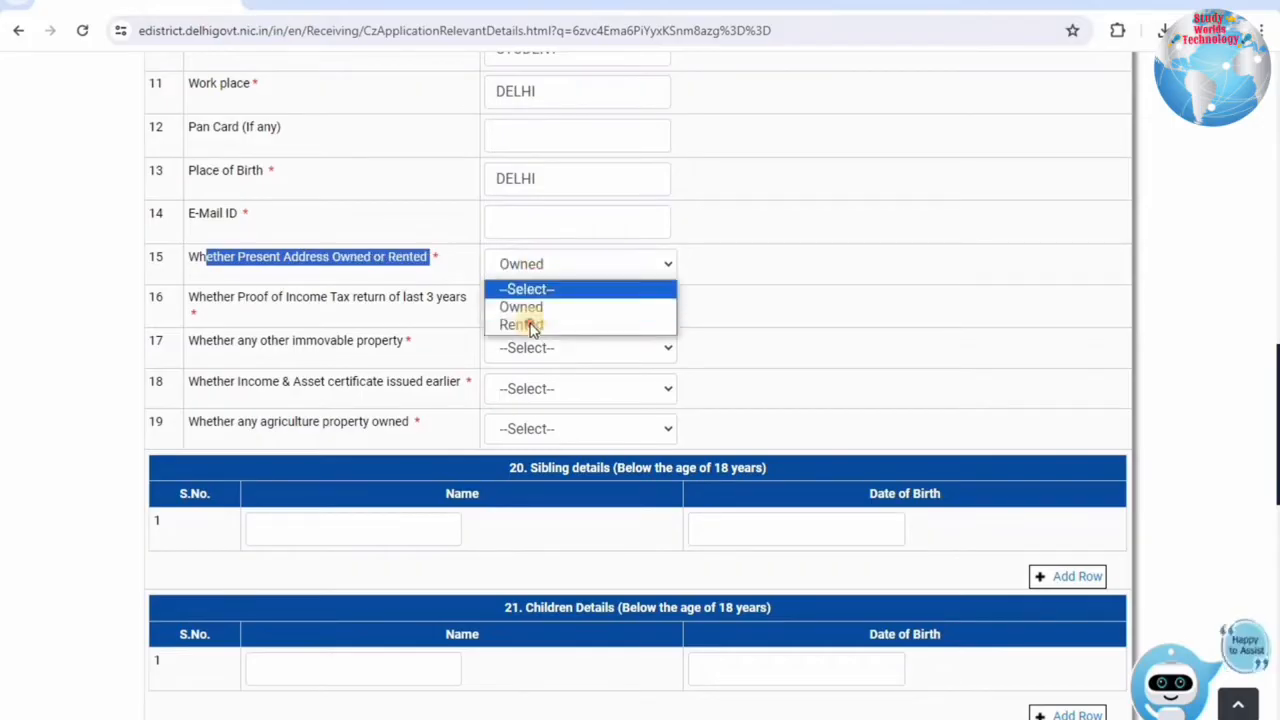
pyautogui.click(505, 322)
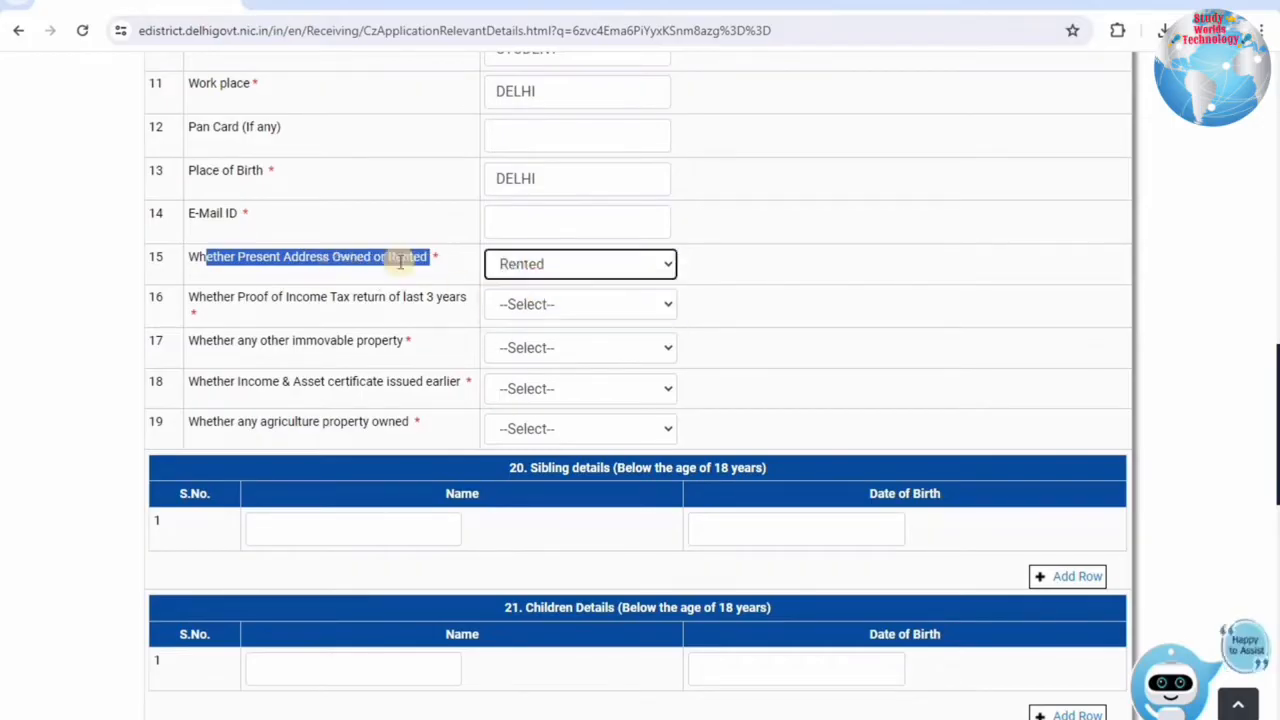
pyautogui.click(520, 264)
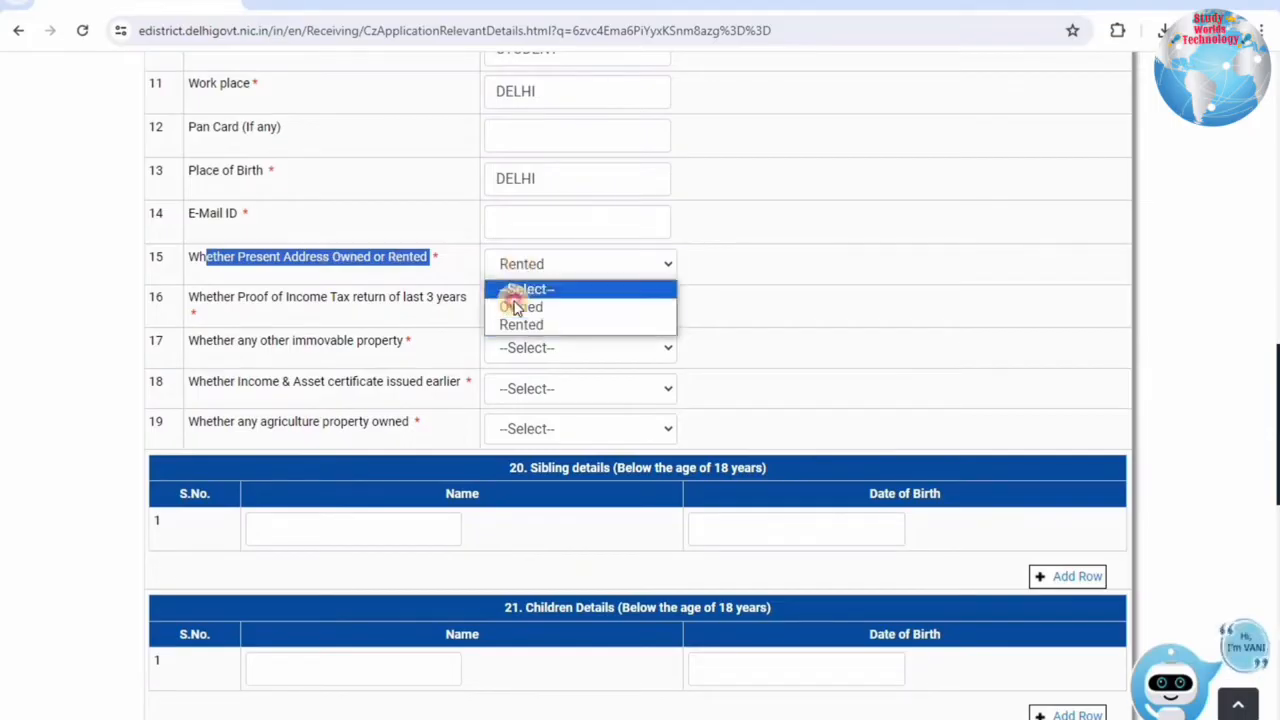
pyautogui.click(514, 303)
# Answer No to having income tax return proof.
pyautogui.moveTo(217, 298); pyautogui.dragTo(433, 297)
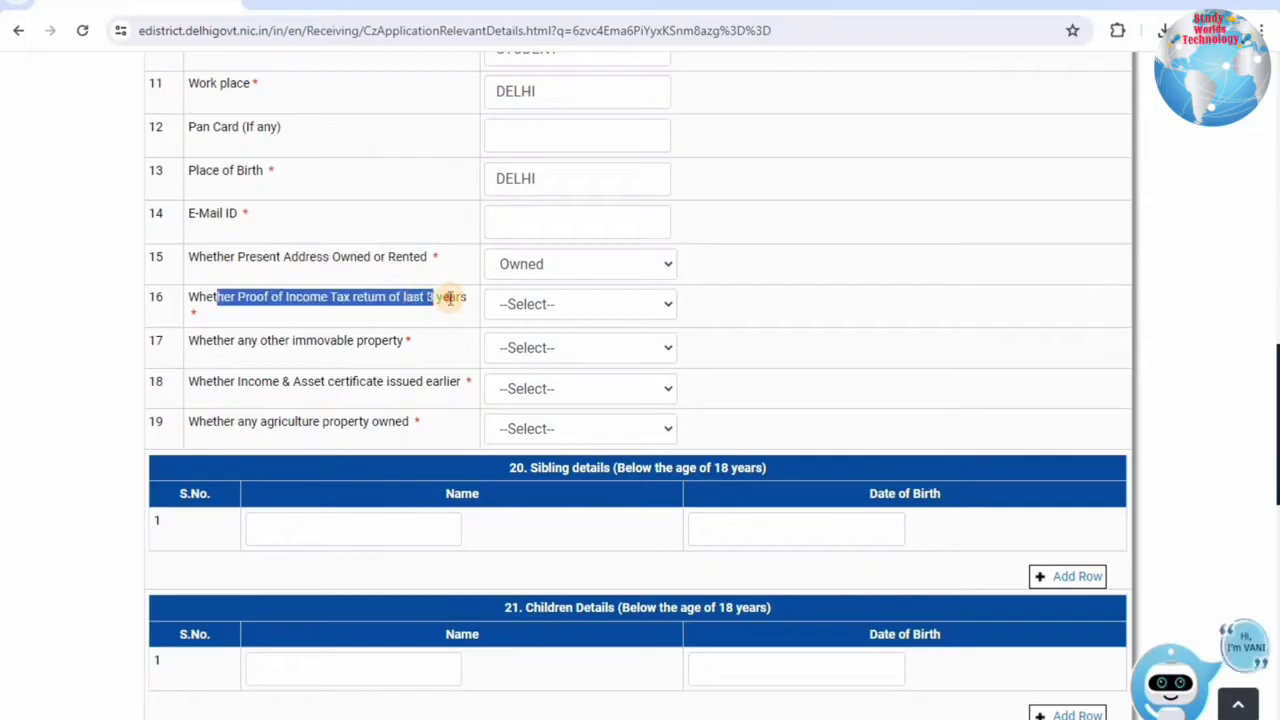
pyautogui.click(310, 297)
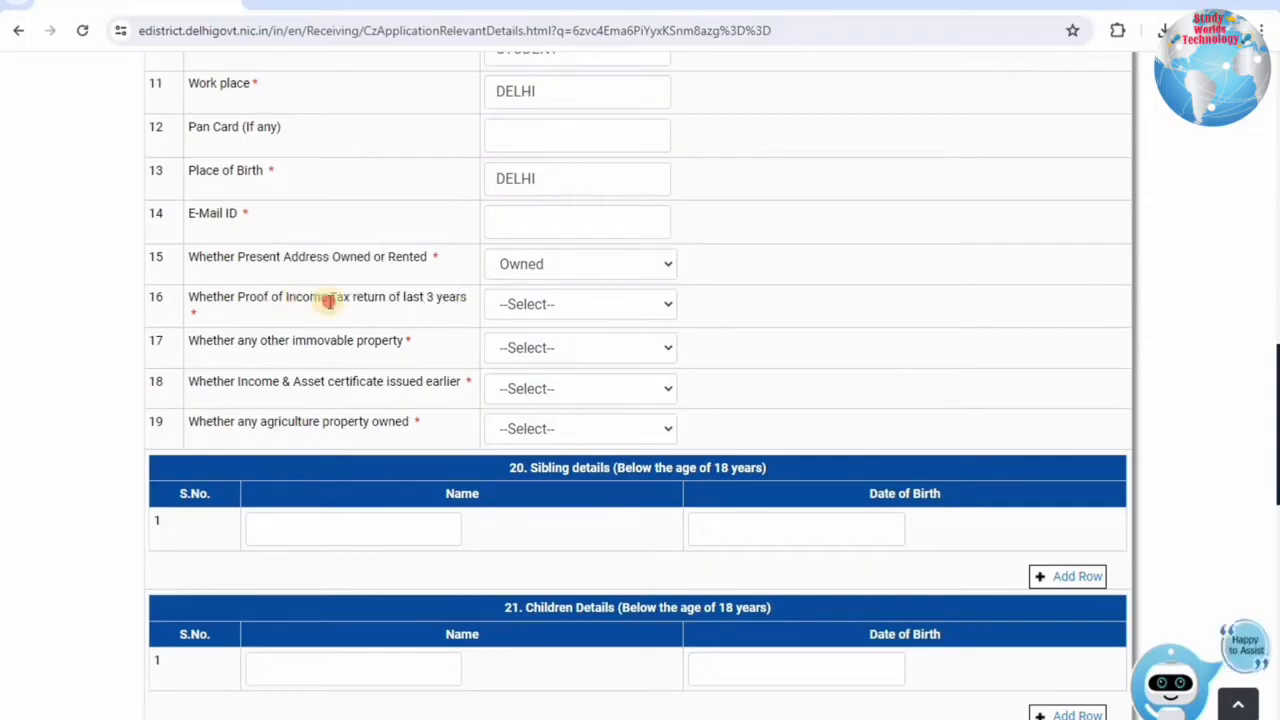
pyautogui.moveTo(296, 297); pyautogui.dragTo(461, 312)
pyautogui.click(210, 292)
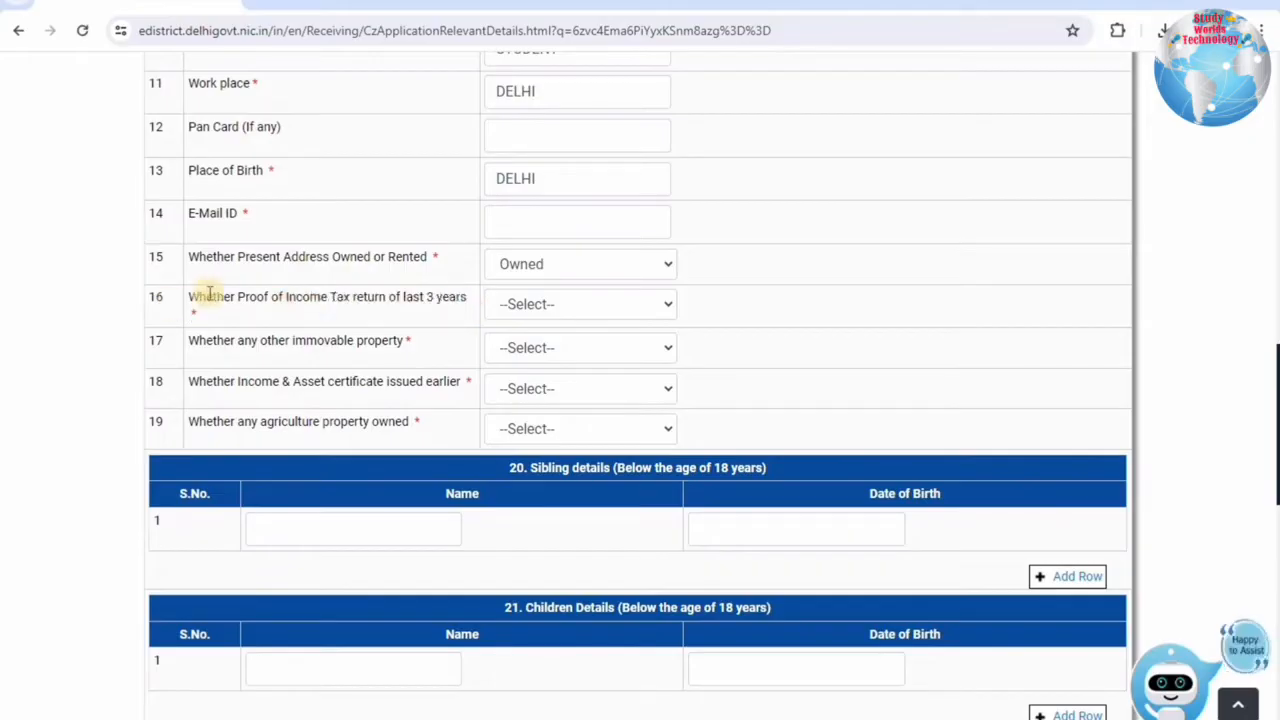
pyautogui.click(533, 306)
pyautogui.click(510, 346)
pyautogui.click(507, 309)
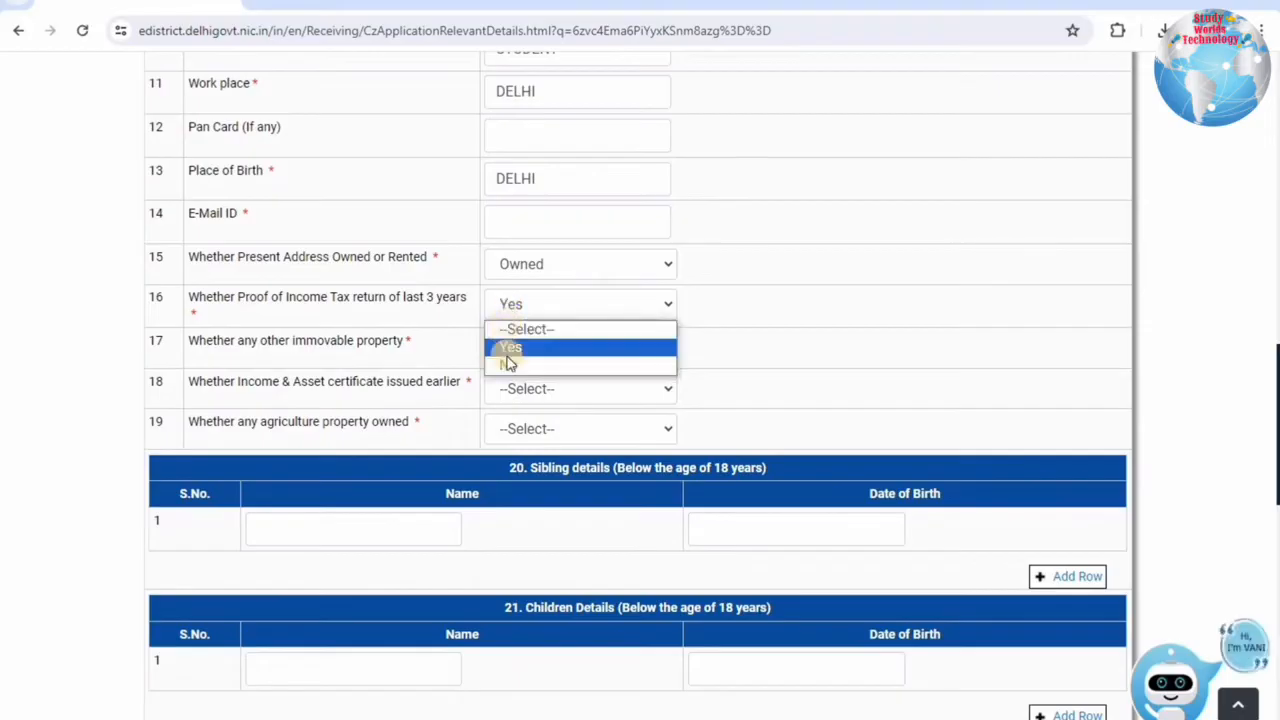
pyautogui.click(508, 364)
# Answer No to owning other immovable property.
pyautogui.moveTo(213, 340); pyautogui.dragTo(497, 350)
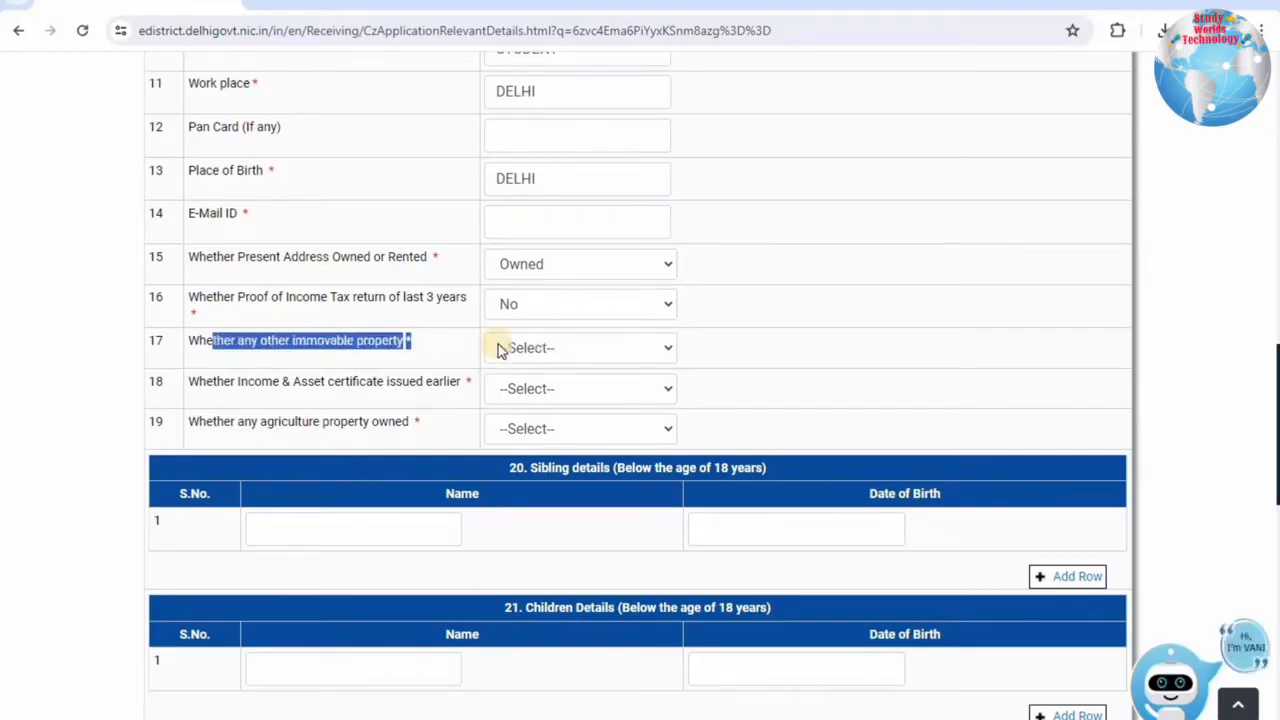
pyautogui.click(498, 348)
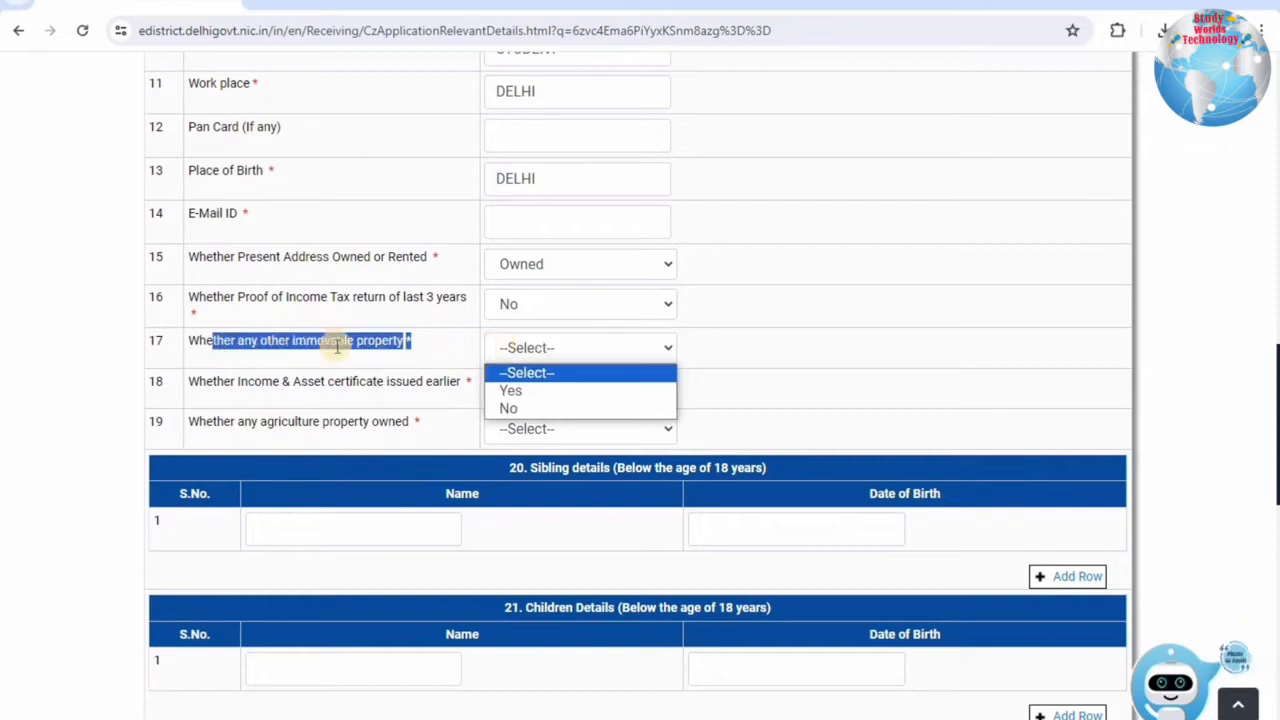
pyautogui.click(512, 406)
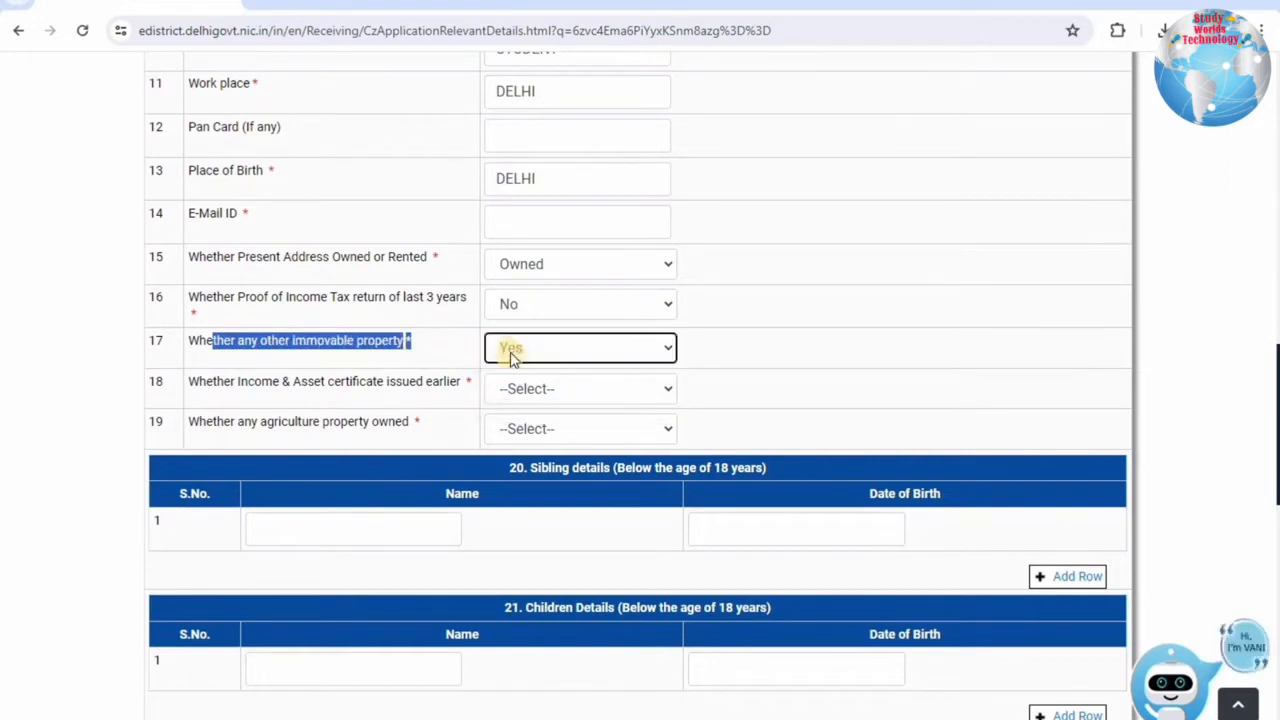
pyautogui.moveTo(206, 381); pyautogui.dragTo(456, 390)
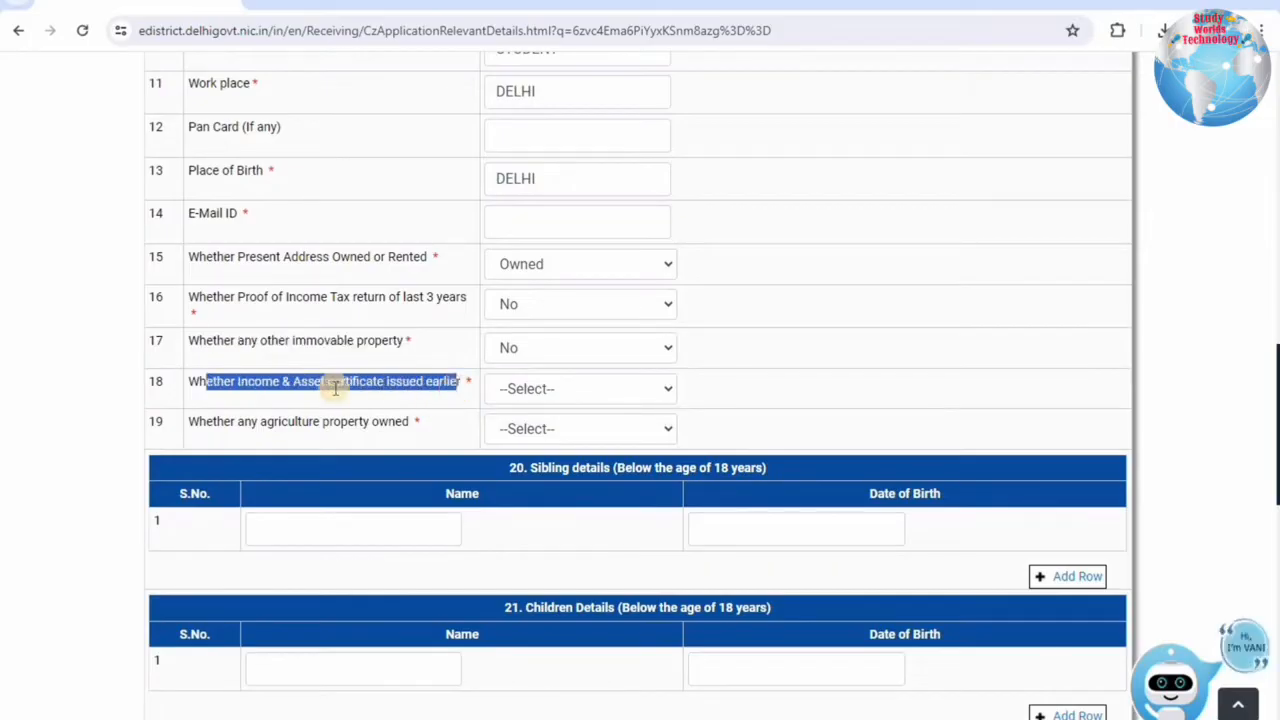
pyautogui.click(278, 382)
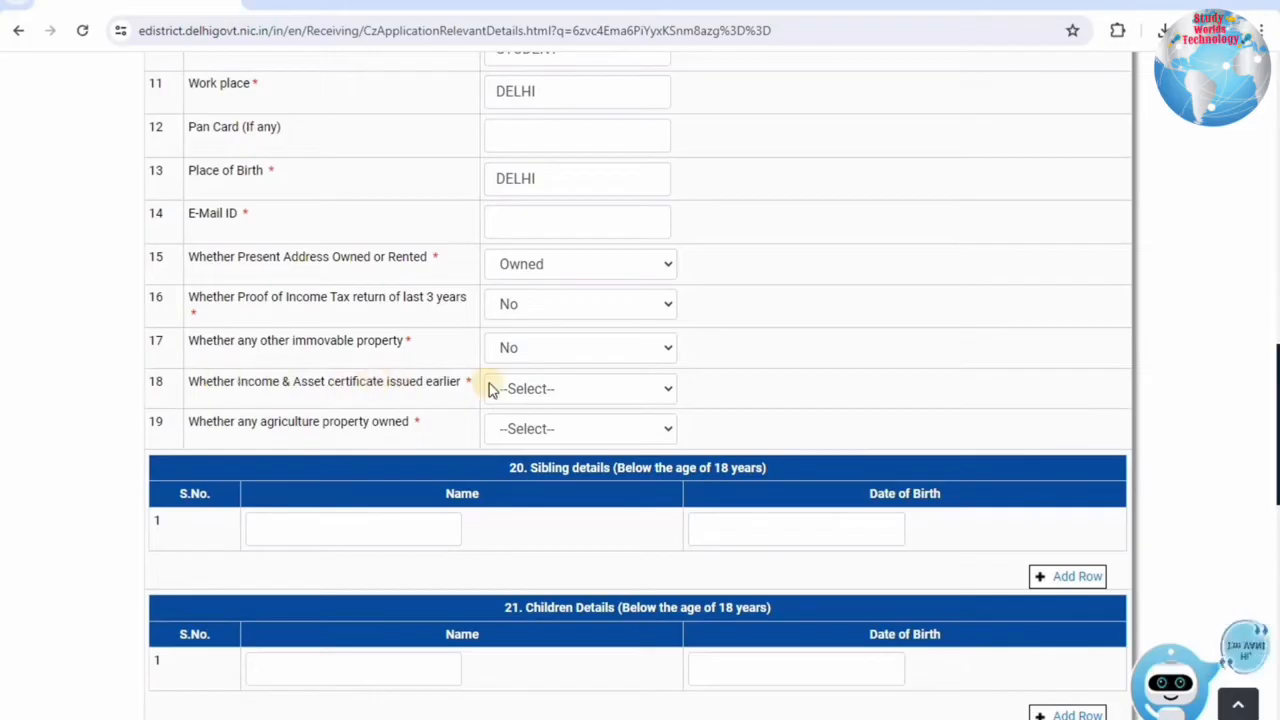
pyautogui.click(522, 389)
# Preview the earlier-certificate details table by answering Yes, then set item 18 back to No.
pyautogui.click(512, 430)
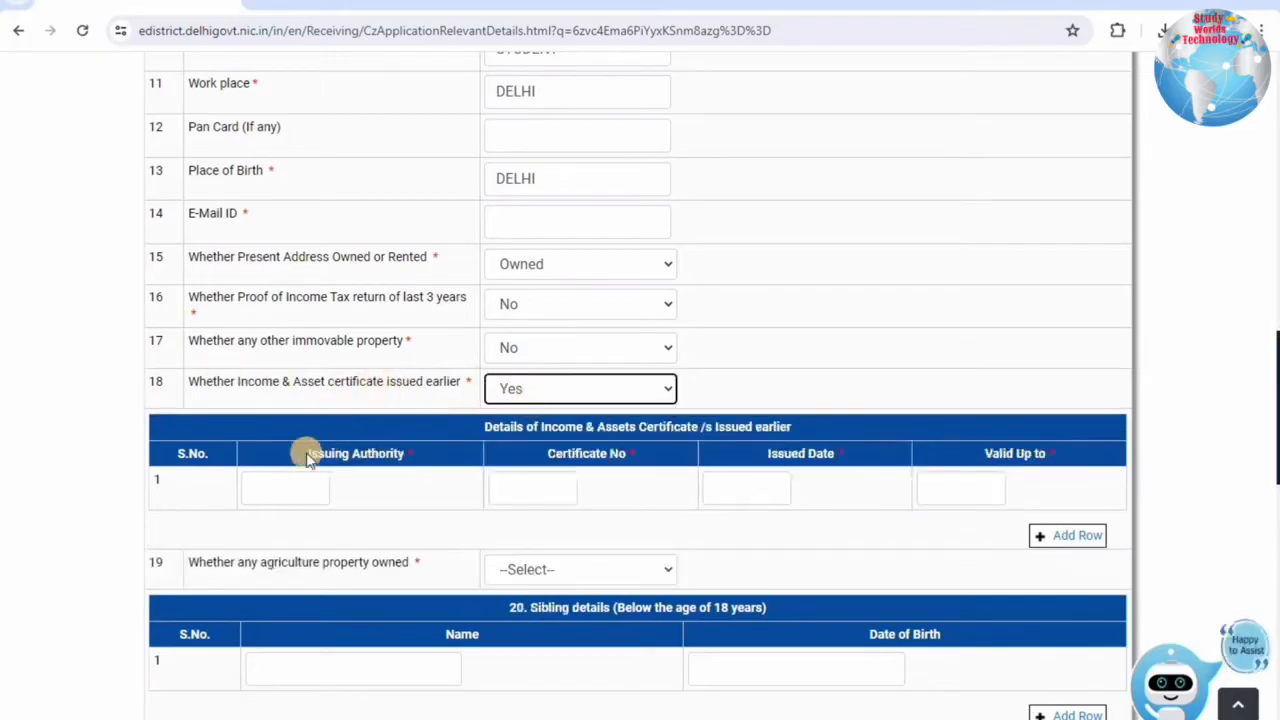
pyautogui.click(416, 457)
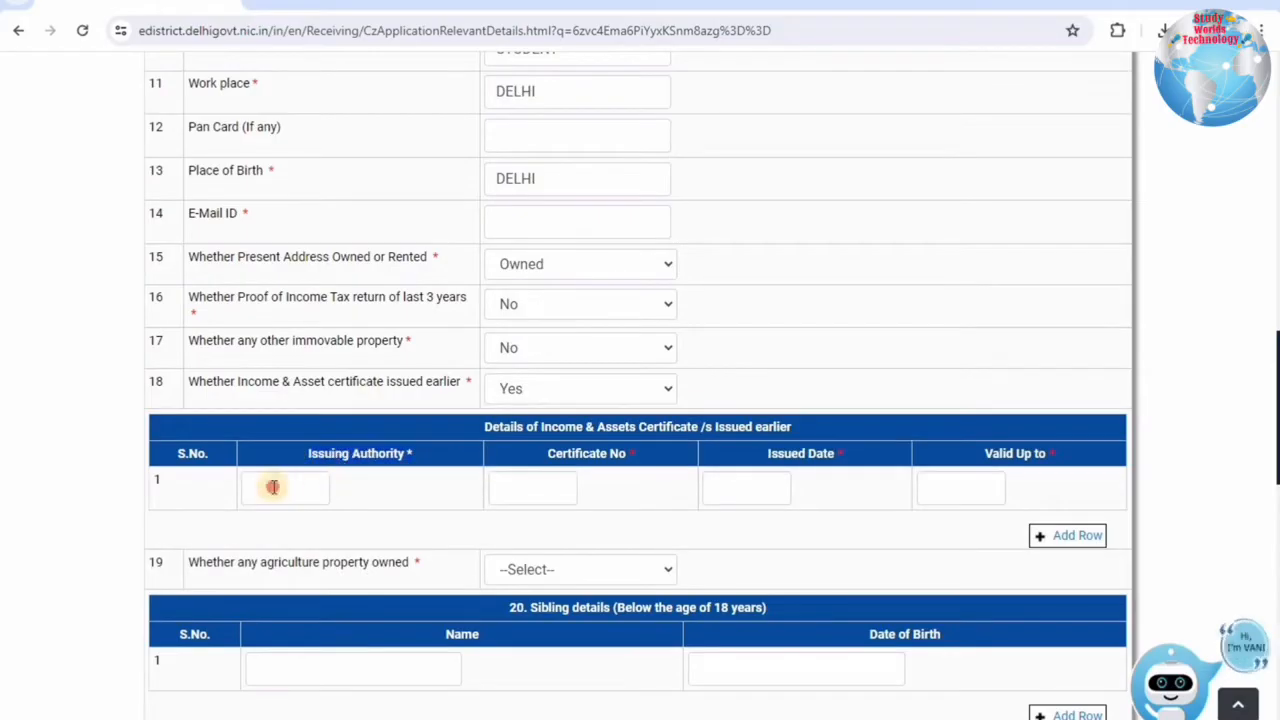
pyautogui.click(272, 487)
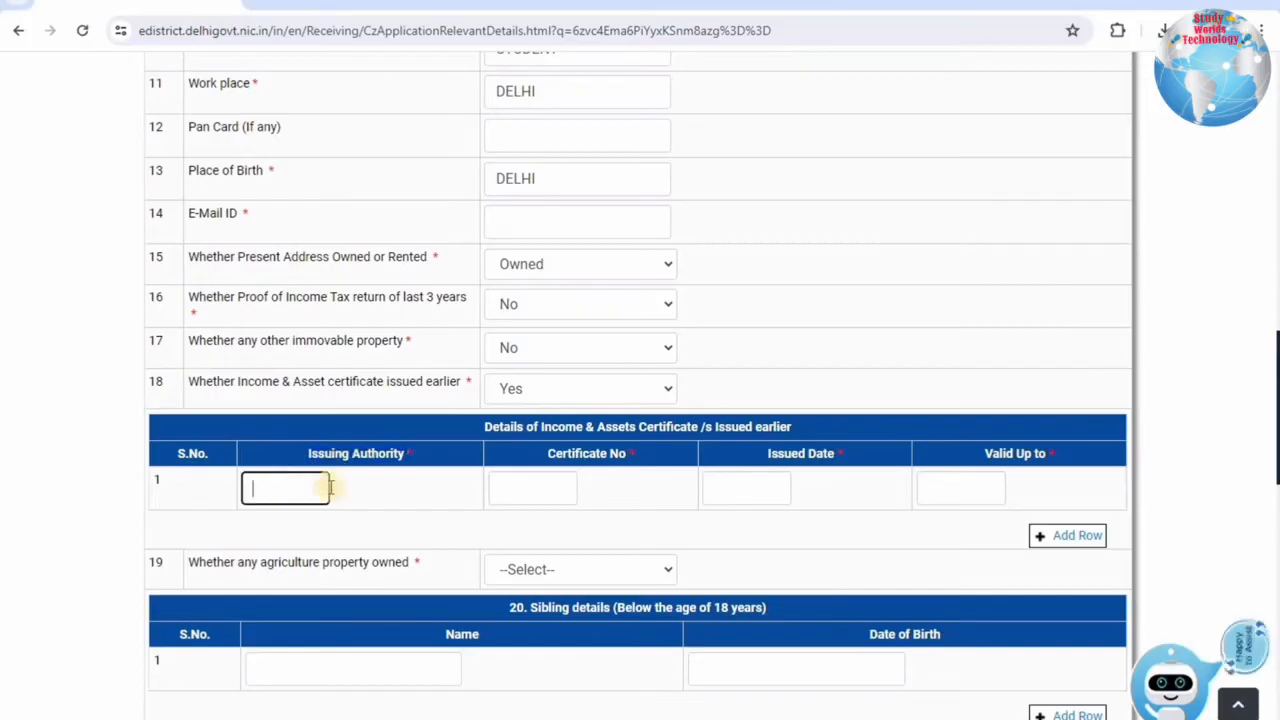
pyautogui.click(515, 485)
pyautogui.click(764, 488)
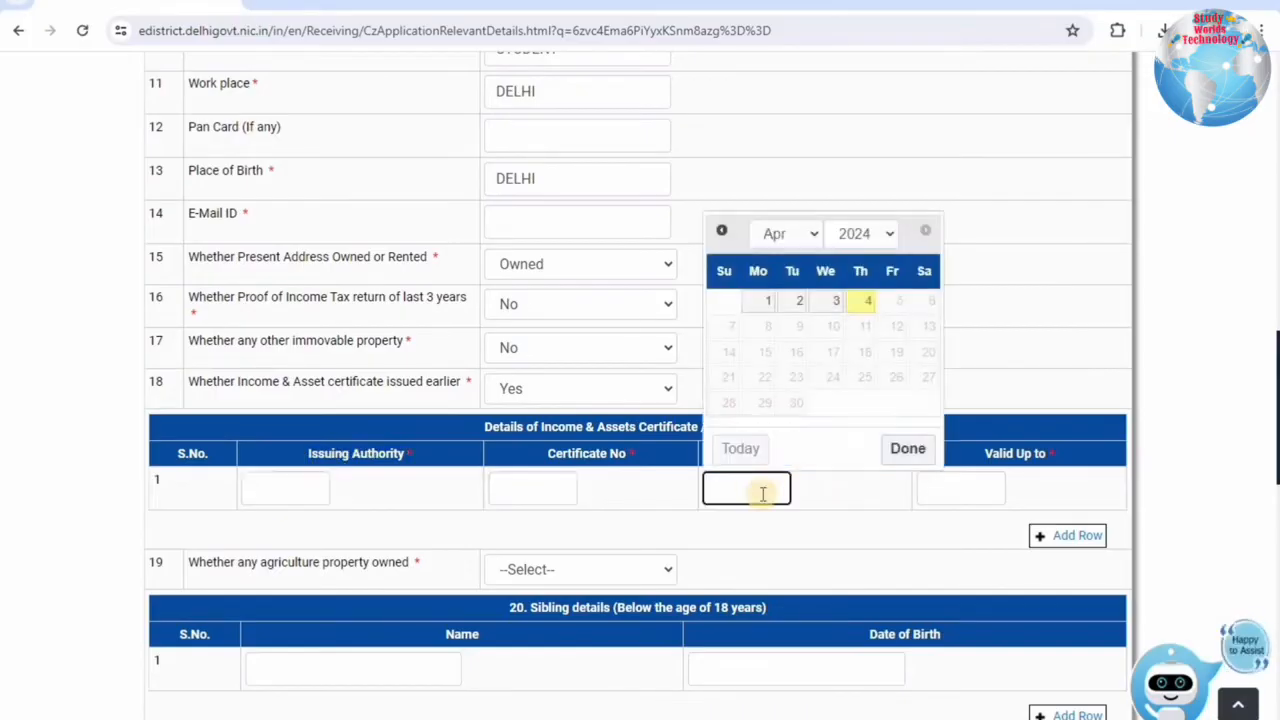
pyautogui.click(975, 486)
pyautogui.click(769, 472)
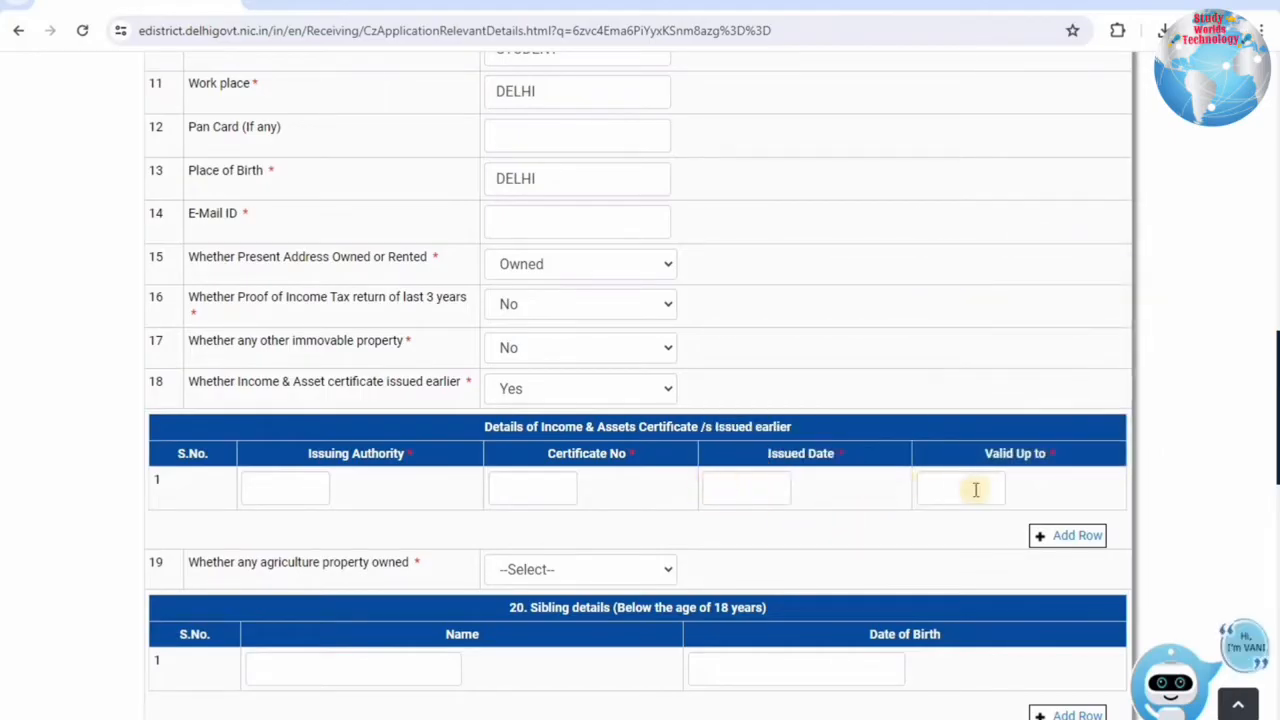
pyautogui.click(560, 390)
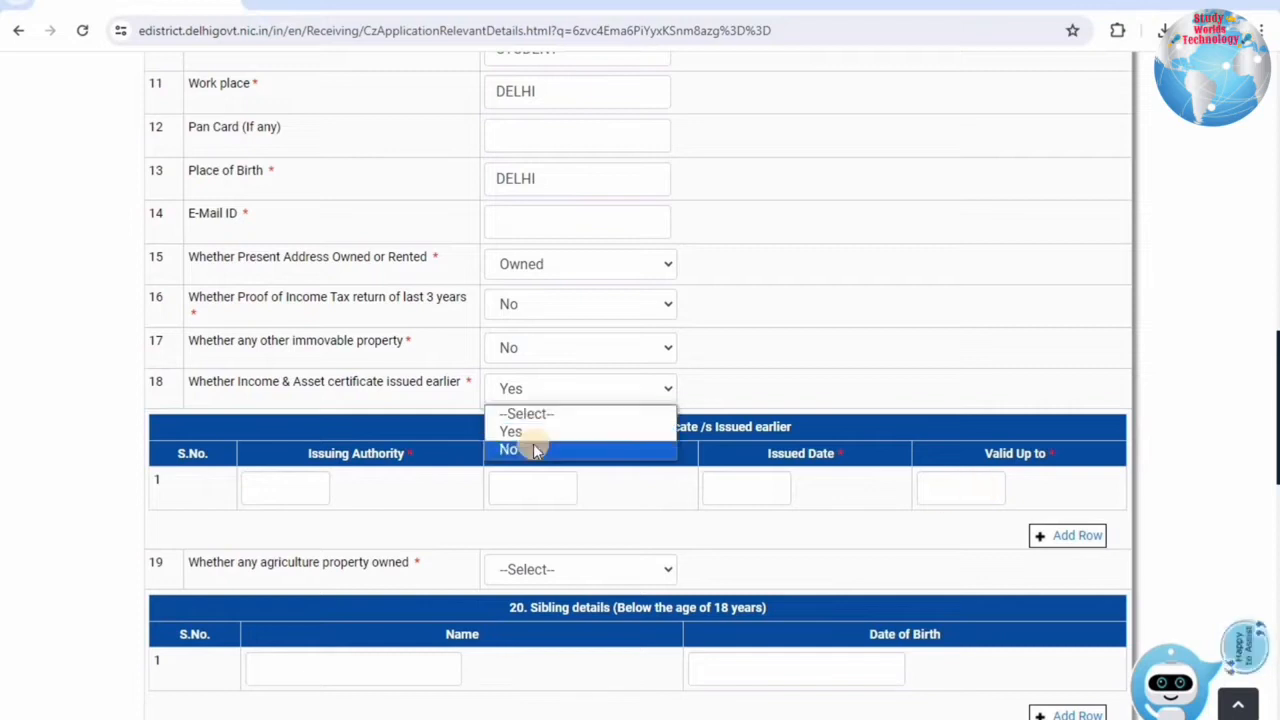
pyautogui.click(534, 449)
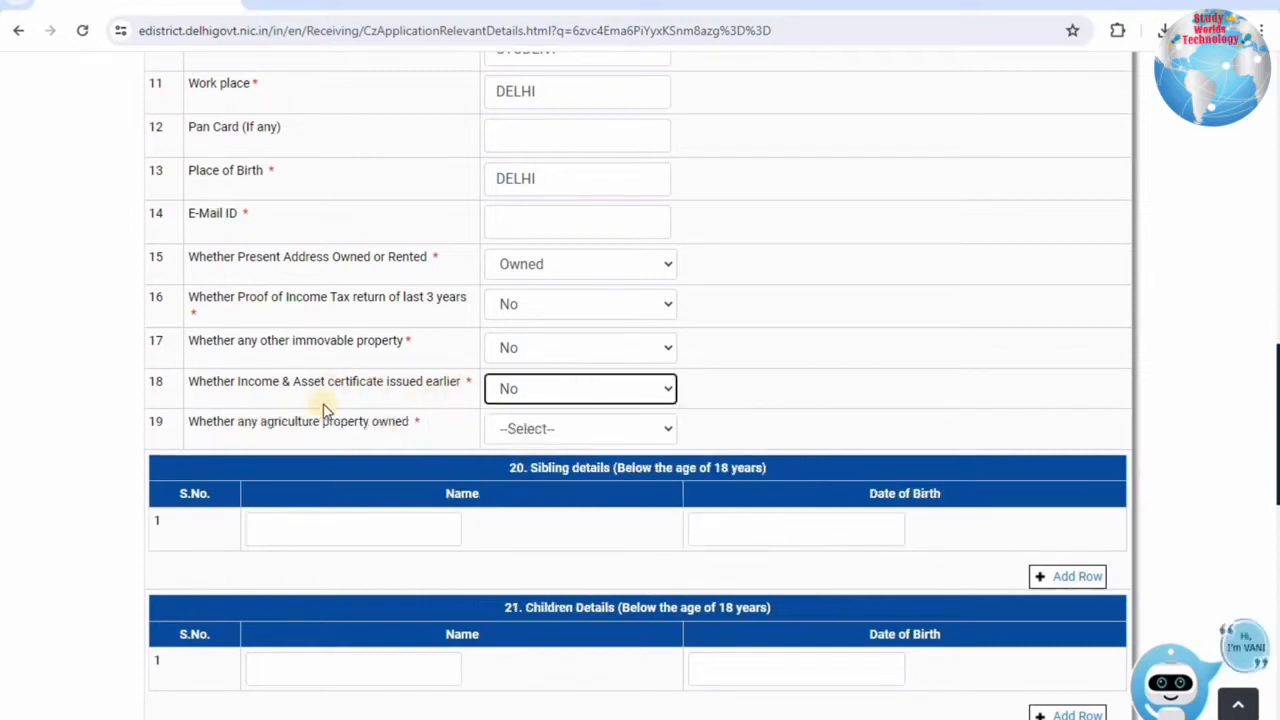
# Answer Yes to item 19 and look over the Agricultural (In Acres) asset row.
pyautogui.moveTo(205, 421); pyautogui.dragTo(414, 422)
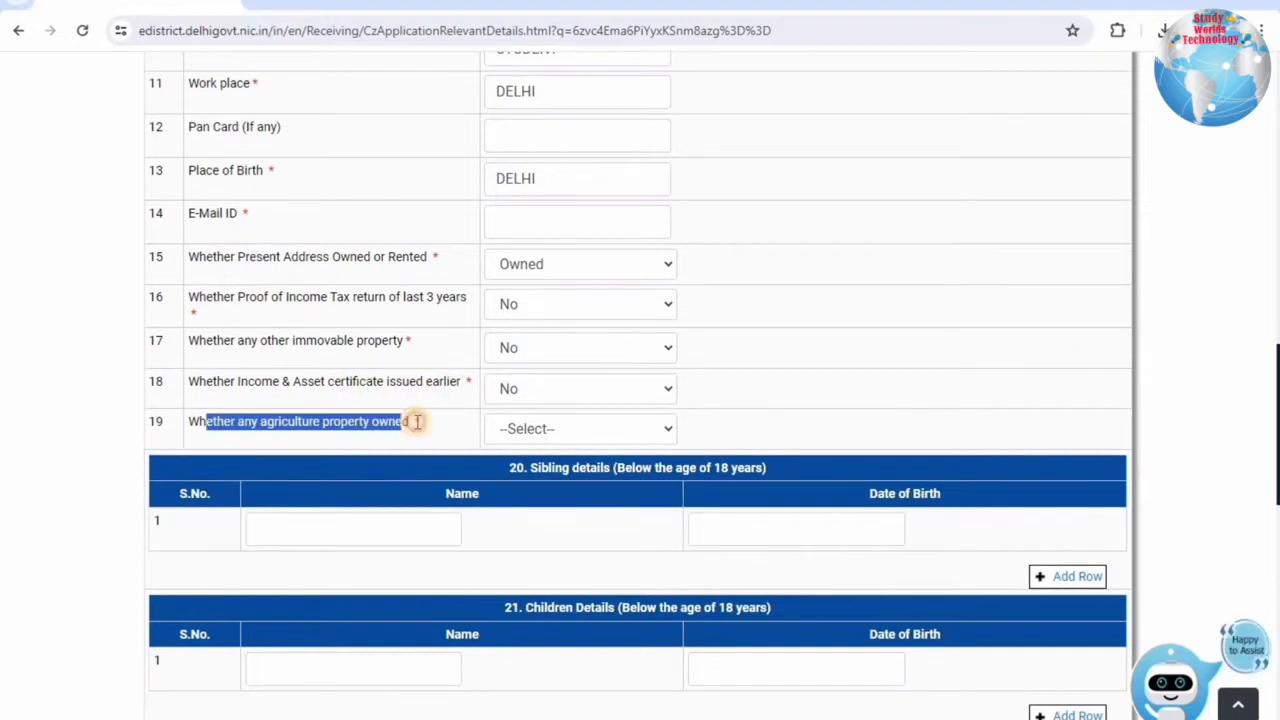
pyautogui.click(579, 428)
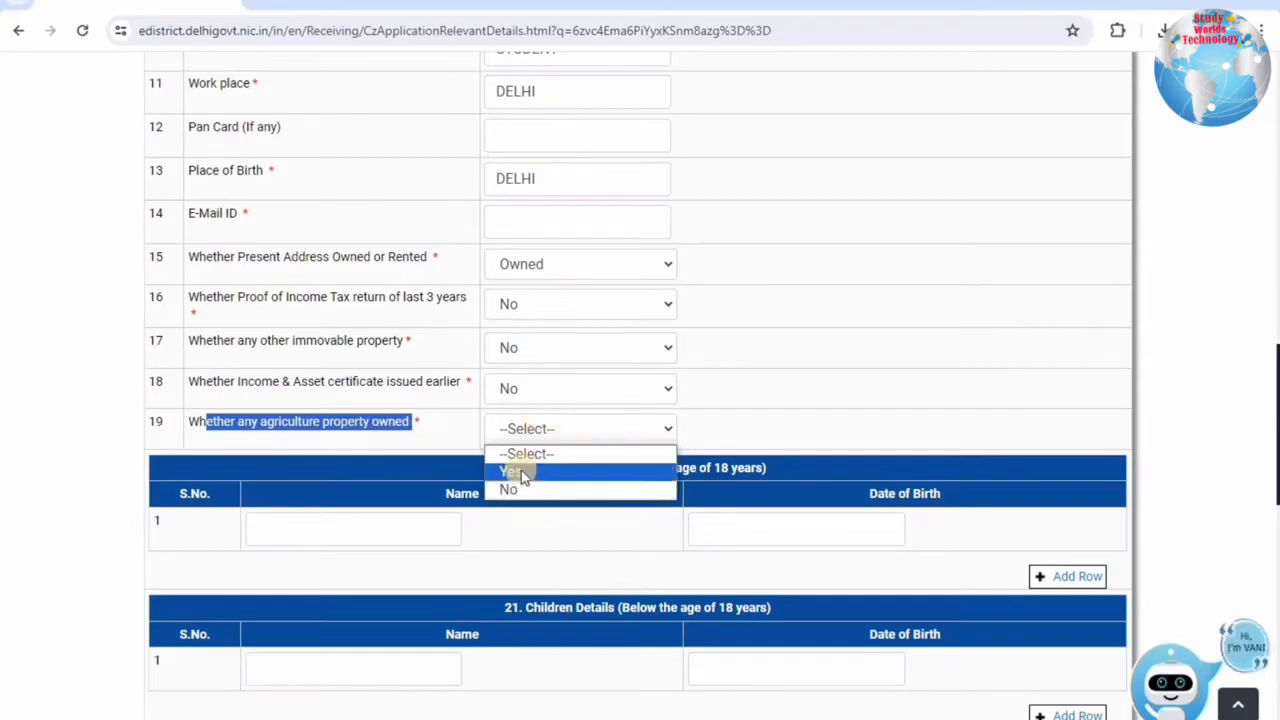
pyautogui.click(515, 472)
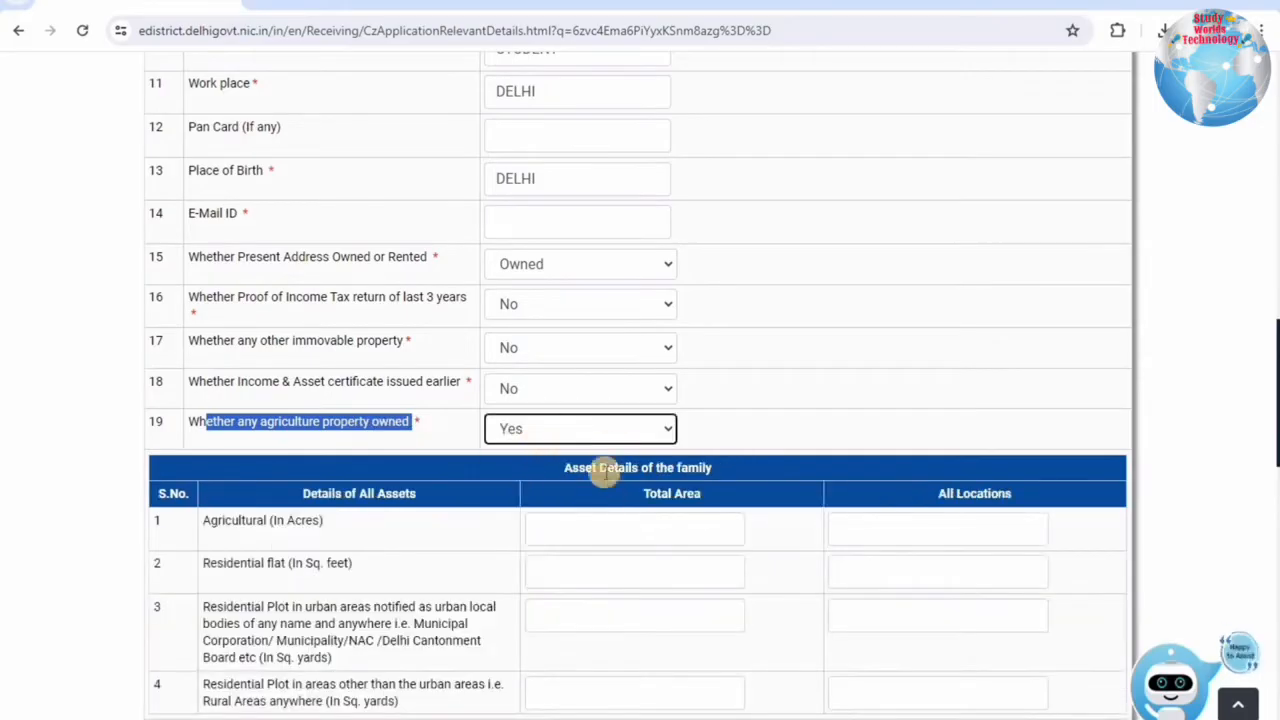
pyautogui.scroll(-2, 600, 481)
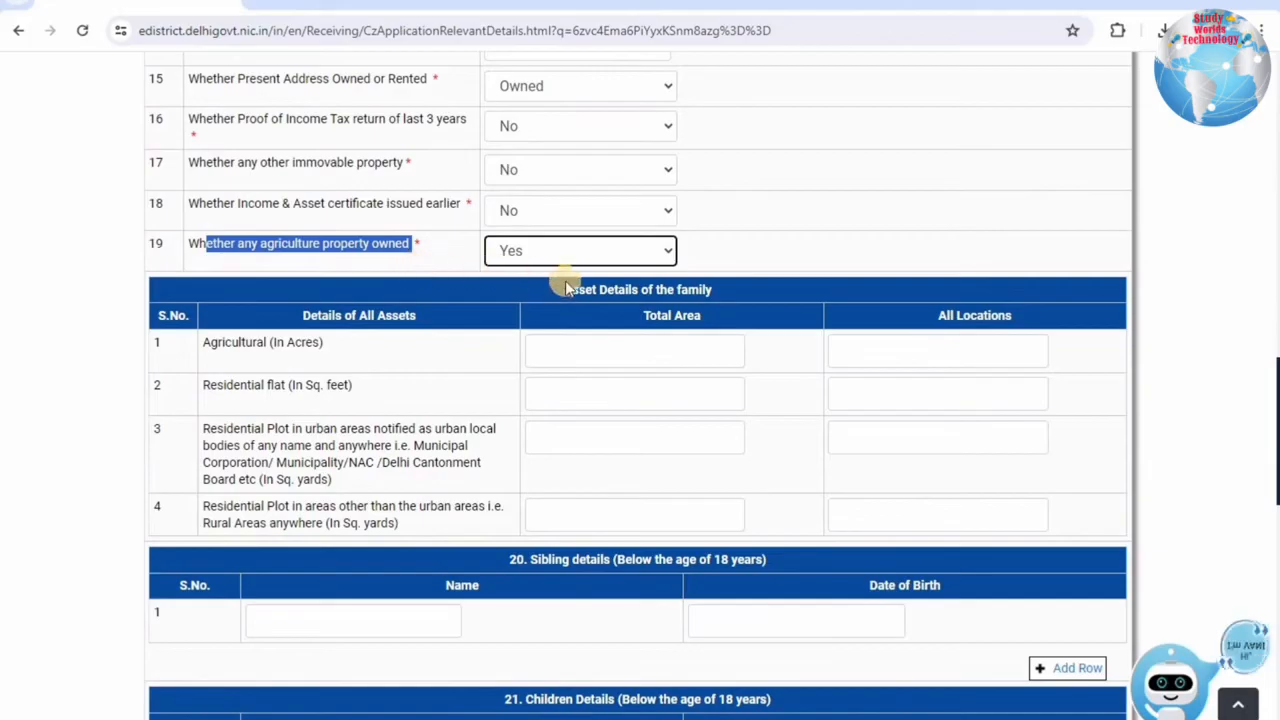
pyautogui.click(593, 289)
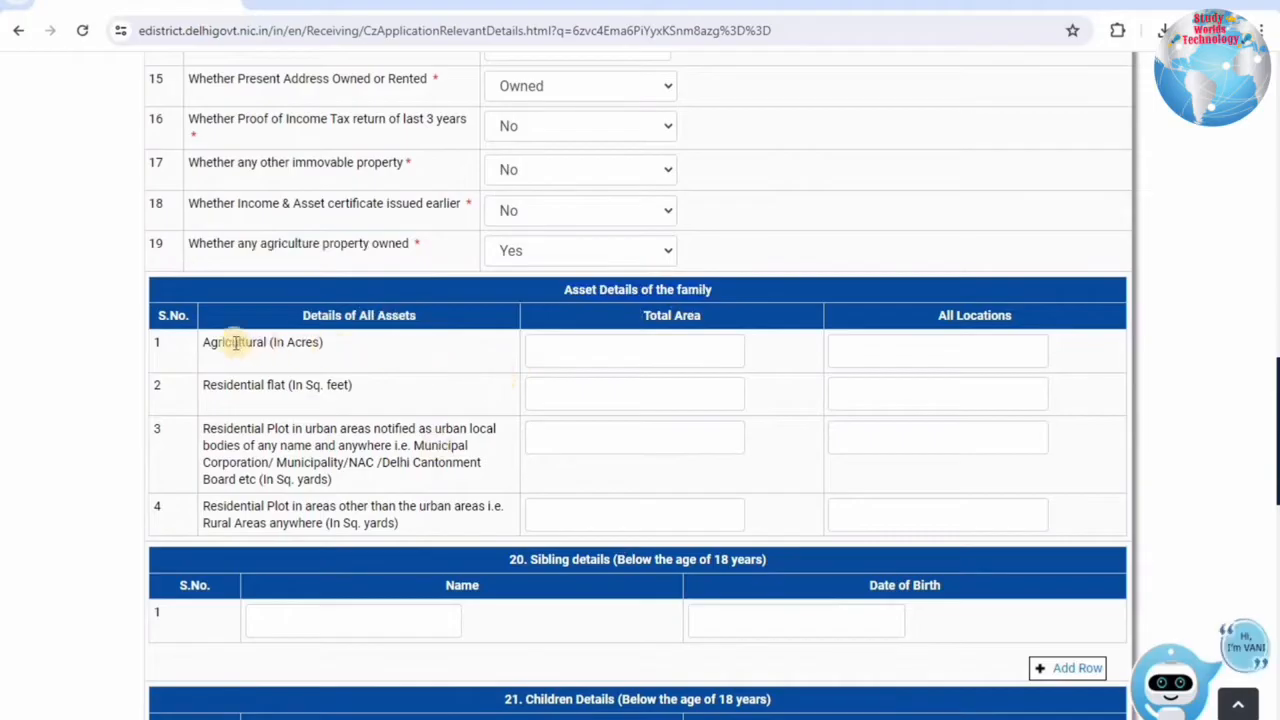
pyautogui.moveTo(234, 342); pyautogui.dragTo(619, 342)
pyautogui.click(619, 342)
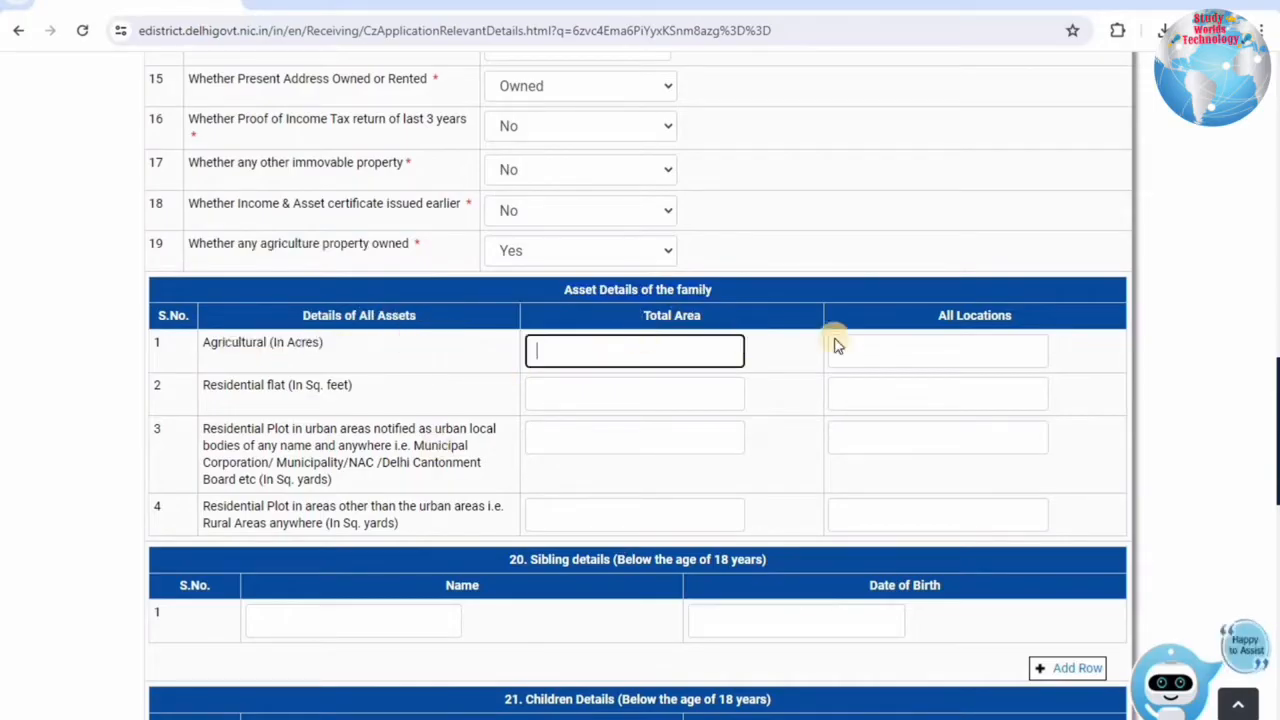
pyautogui.click(980, 343)
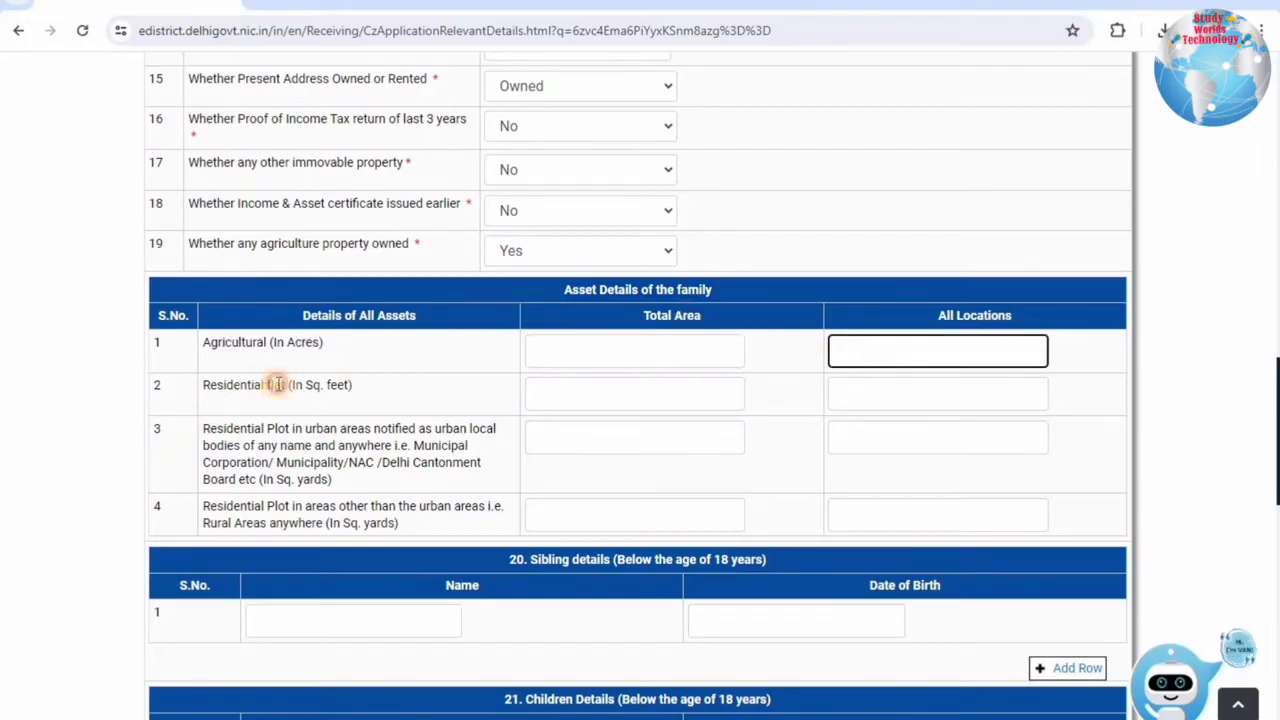
# Review the Residential flat and urban and rural residential plot rows of the asset table.
pyautogui.moveTo(256, 386); pyautogui.dragTo(377, 395)
pyautogui.click(530, 388)
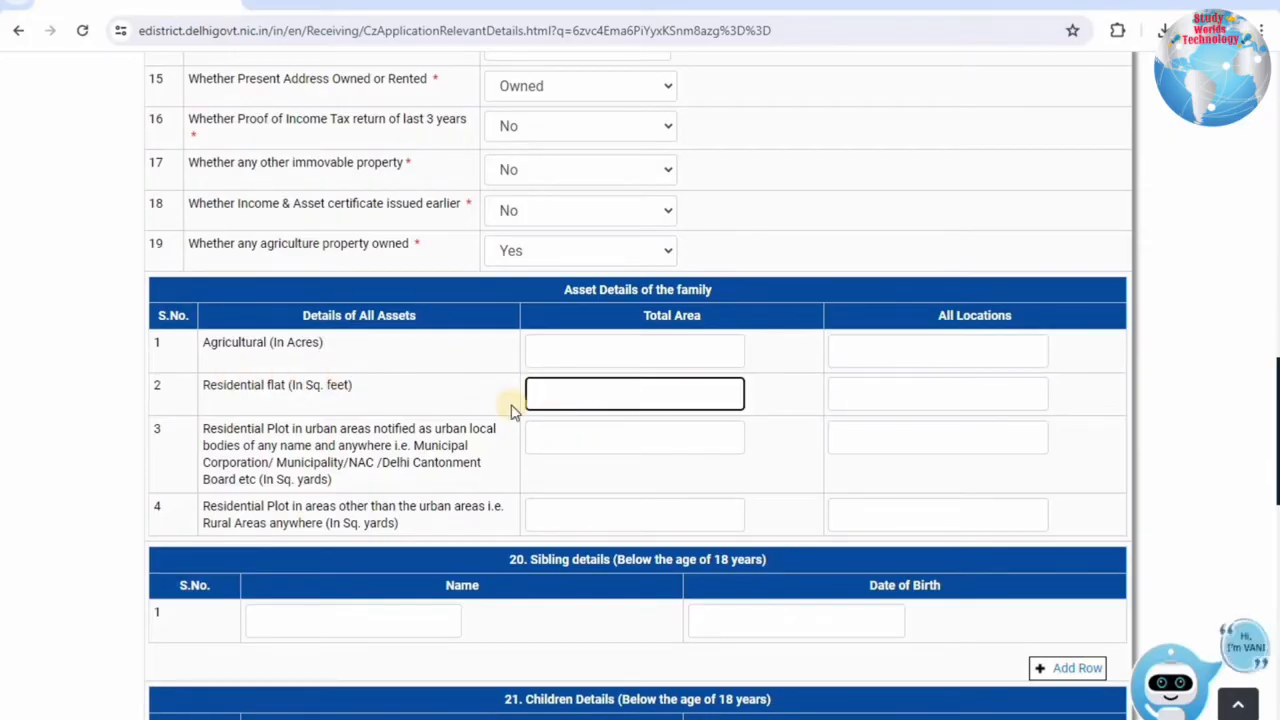
pyautogui.press('Tab')
pyautogui.moveTo(240, 428); pyautogui.dragTo(405, 490)
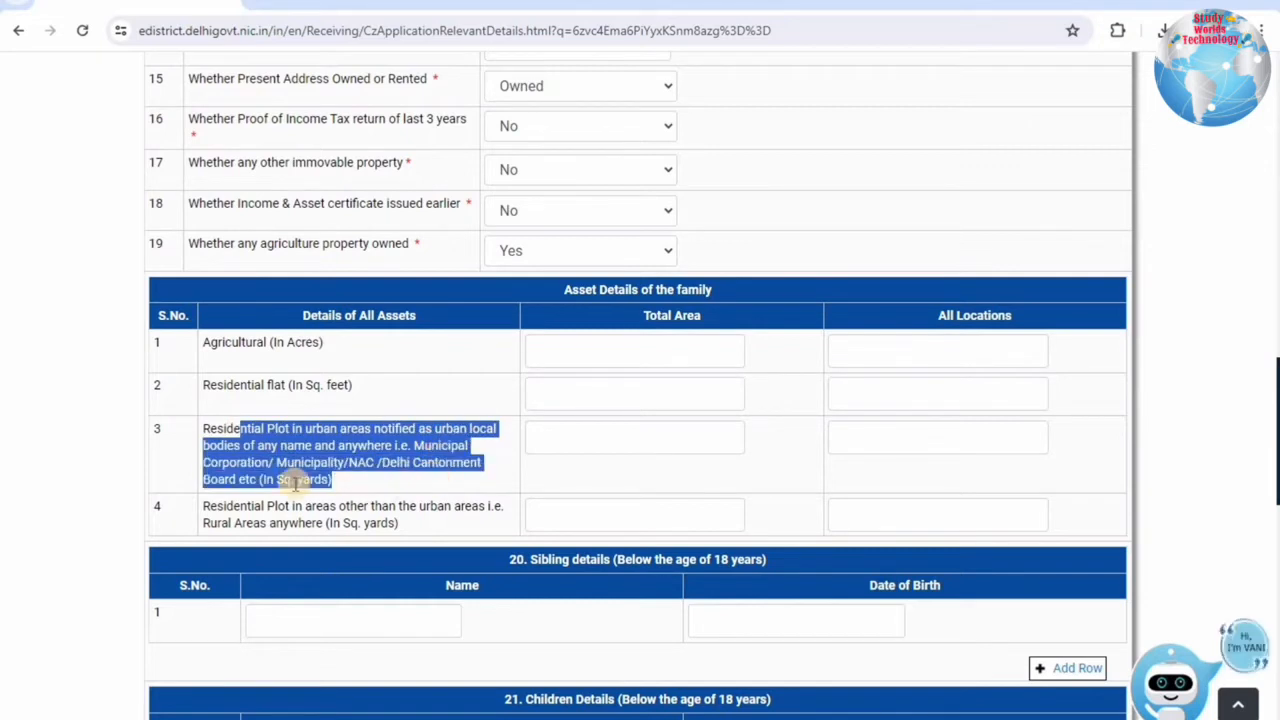
pyautogui.click(624, 444)
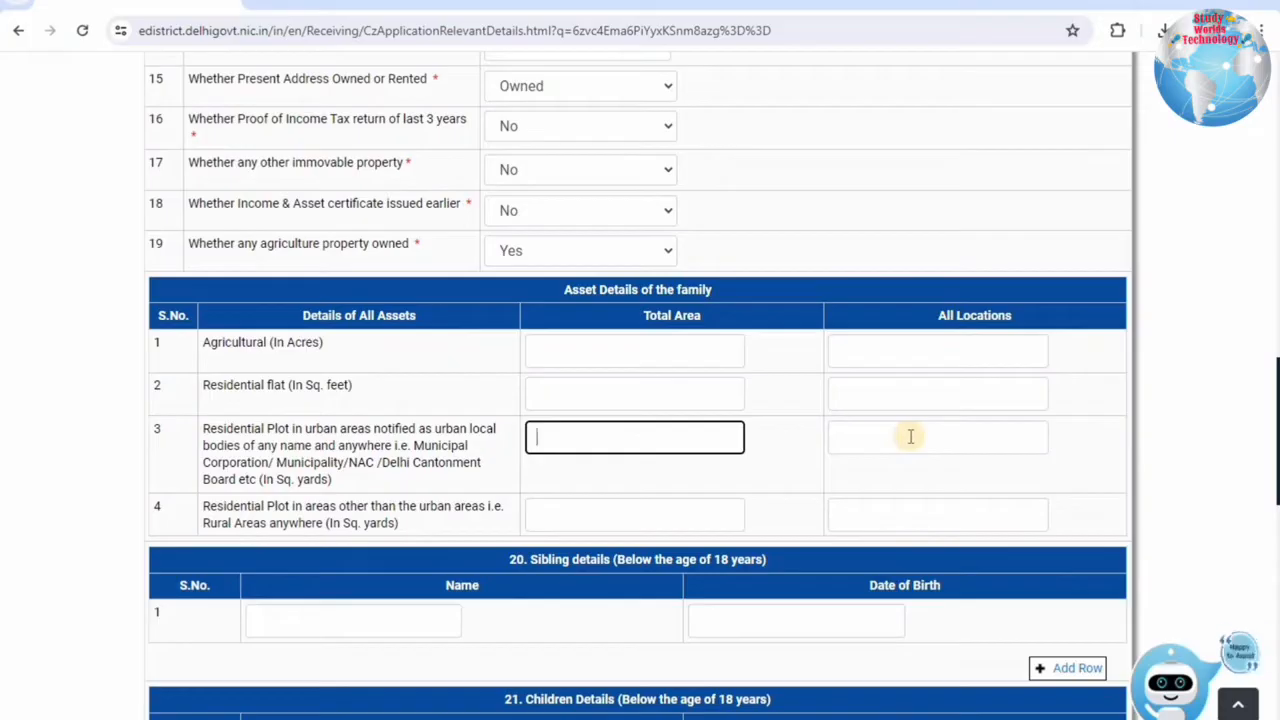
pyautogui.moveTo(222, 506); pyautogui.dragTo(392, 520)
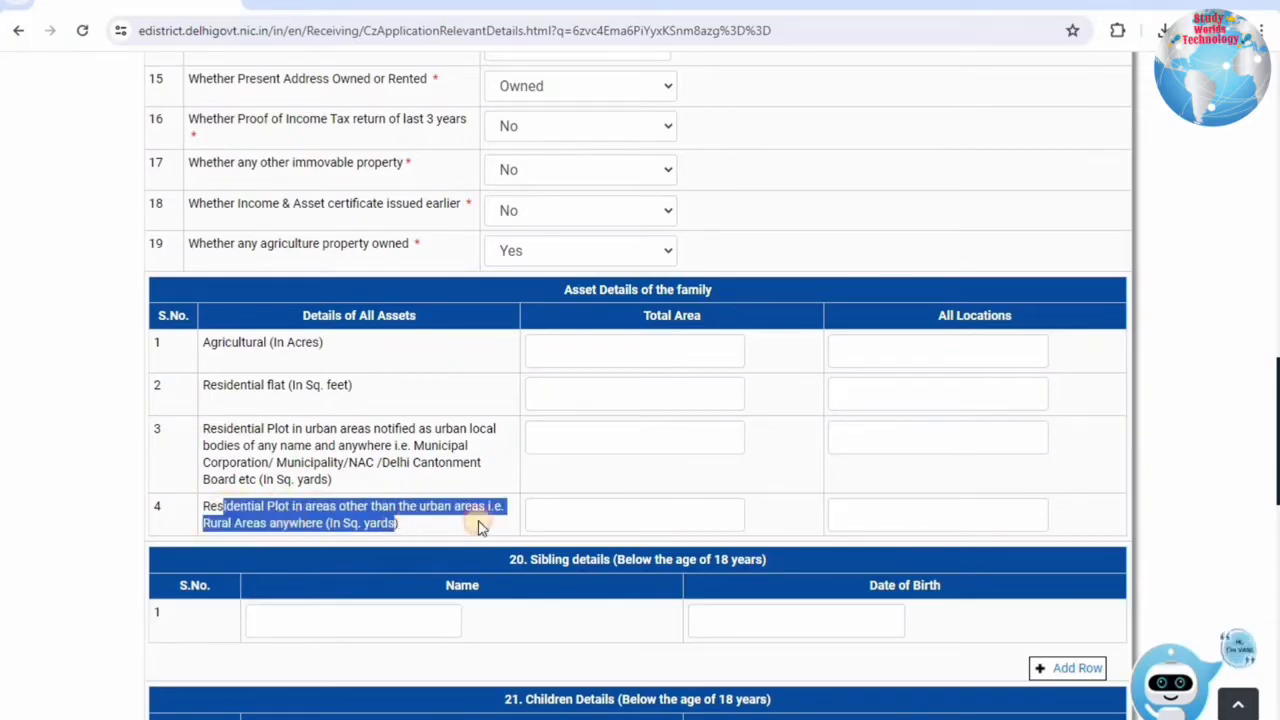
pyautogui.press('Tab')
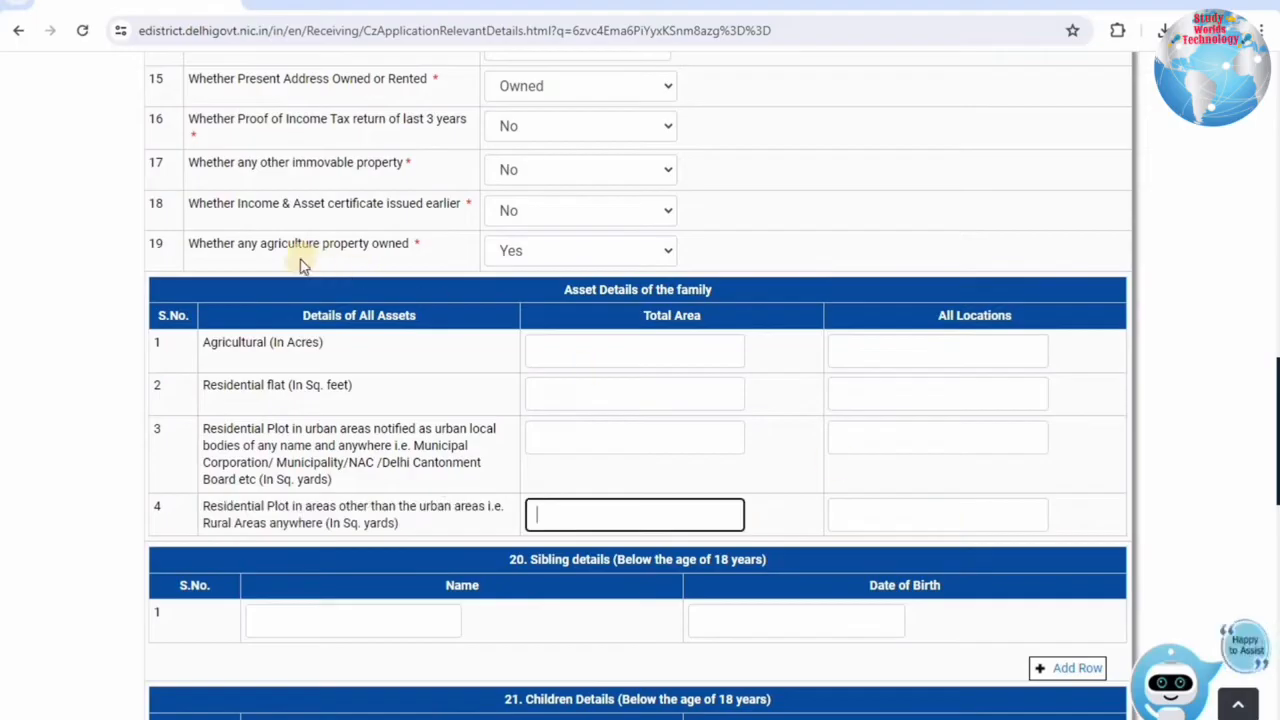
# Set item 19 agricultural property ownership back to No, hiding the asset table.
pyautogui.moveTo(231, 246); pyautogui.dragTo(408, 260)
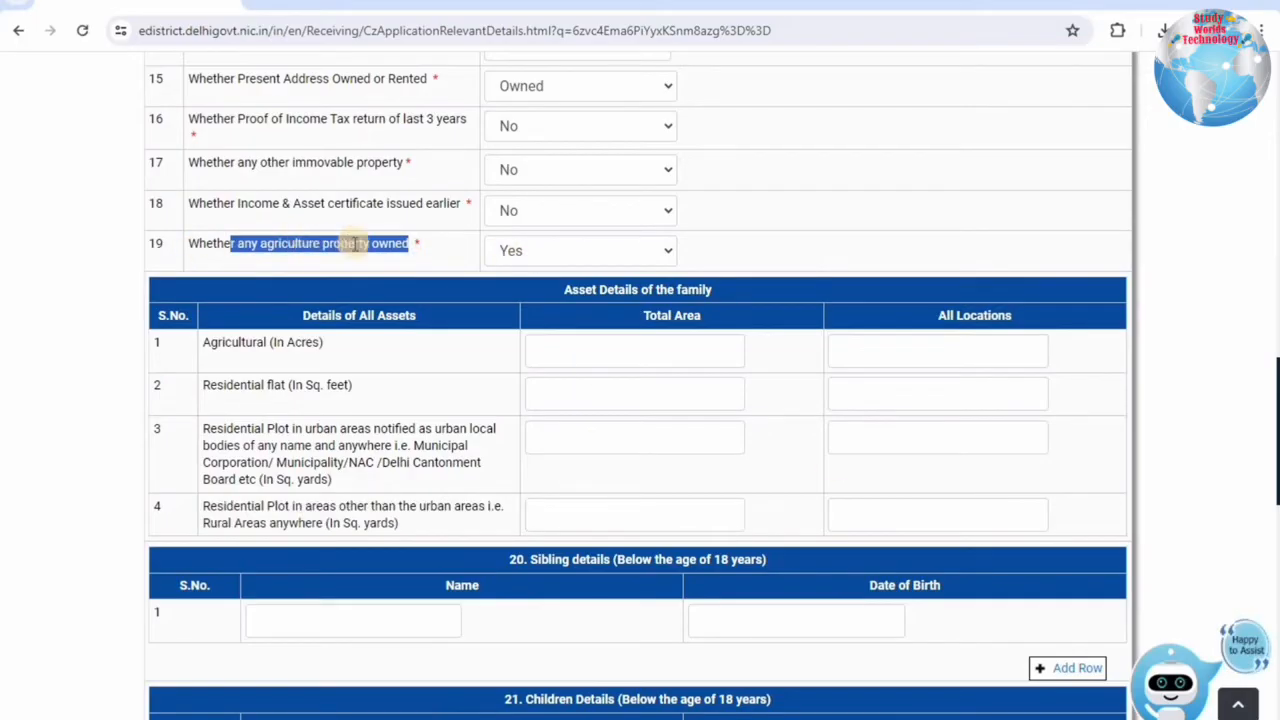
pyautogui.click(375, 243)
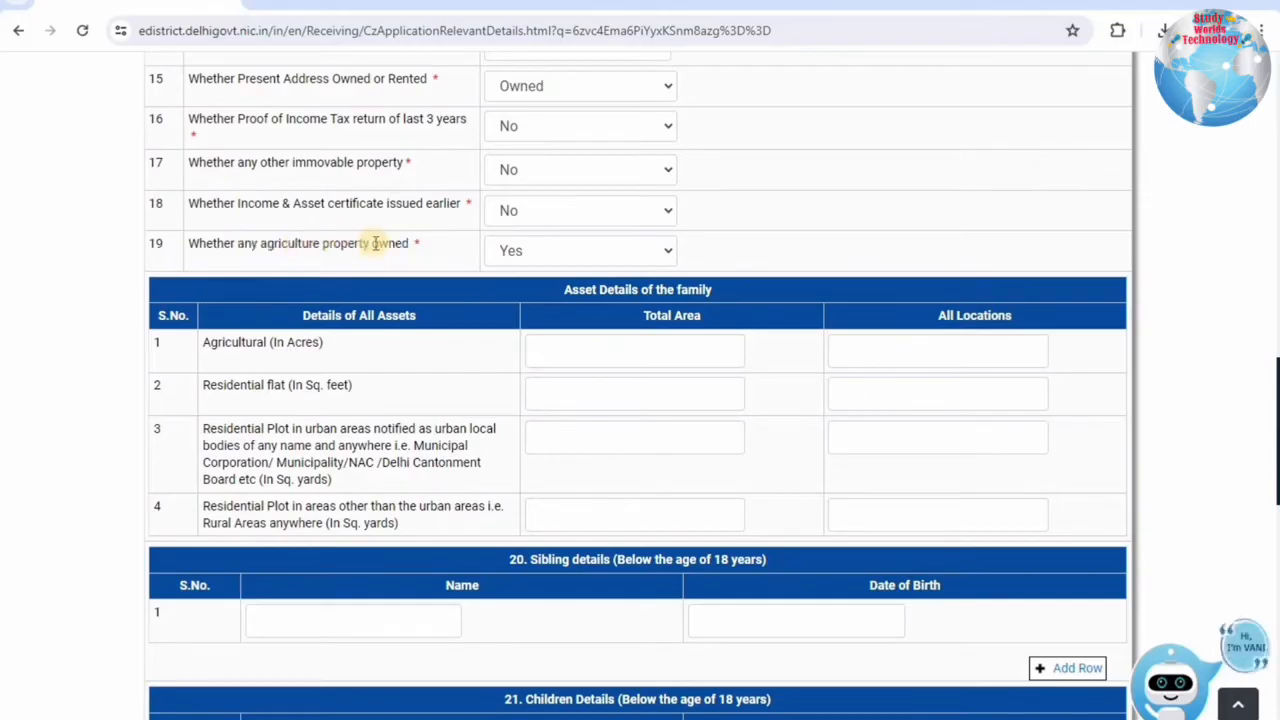
pyautogui.doubleClick(408, 243)
pyautogui.click(520, 251)
pyautogui.click(492, 308)
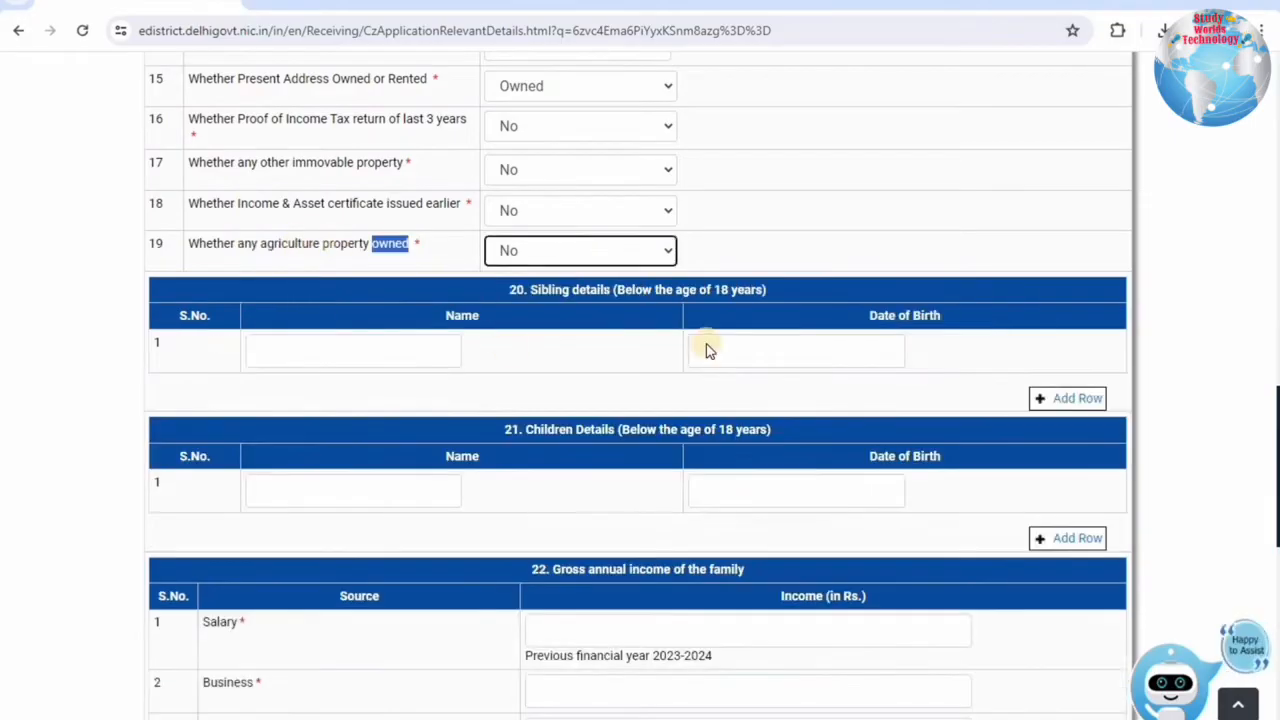
pyautogui.click(549, 251)
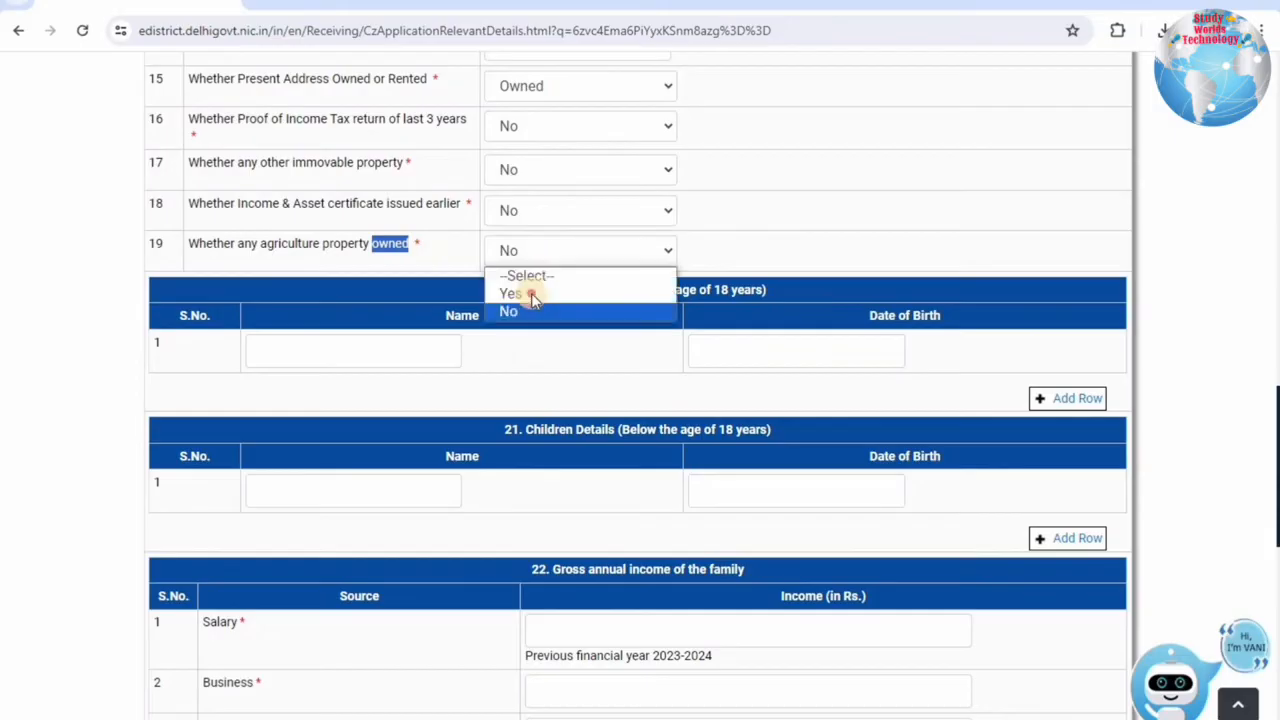
pyautogui.click(529, 289)
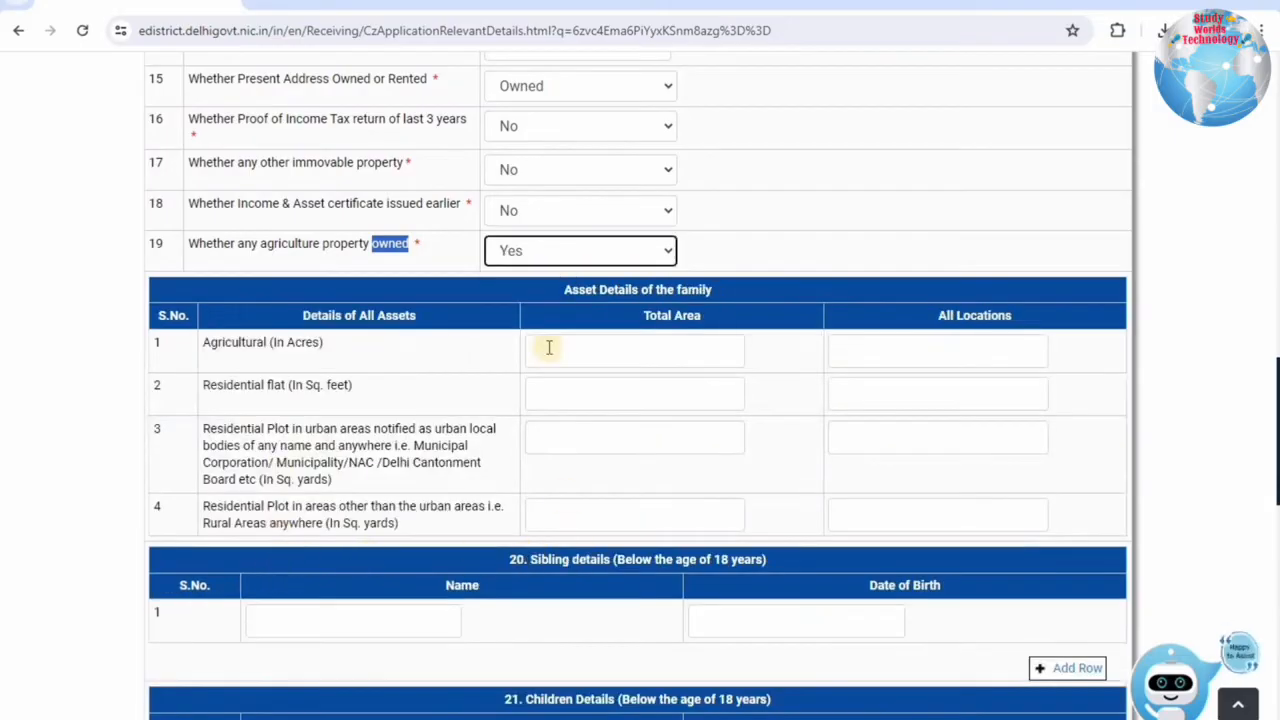
pyautogui.click(558, 251)
pyautogui.click(505, 311)
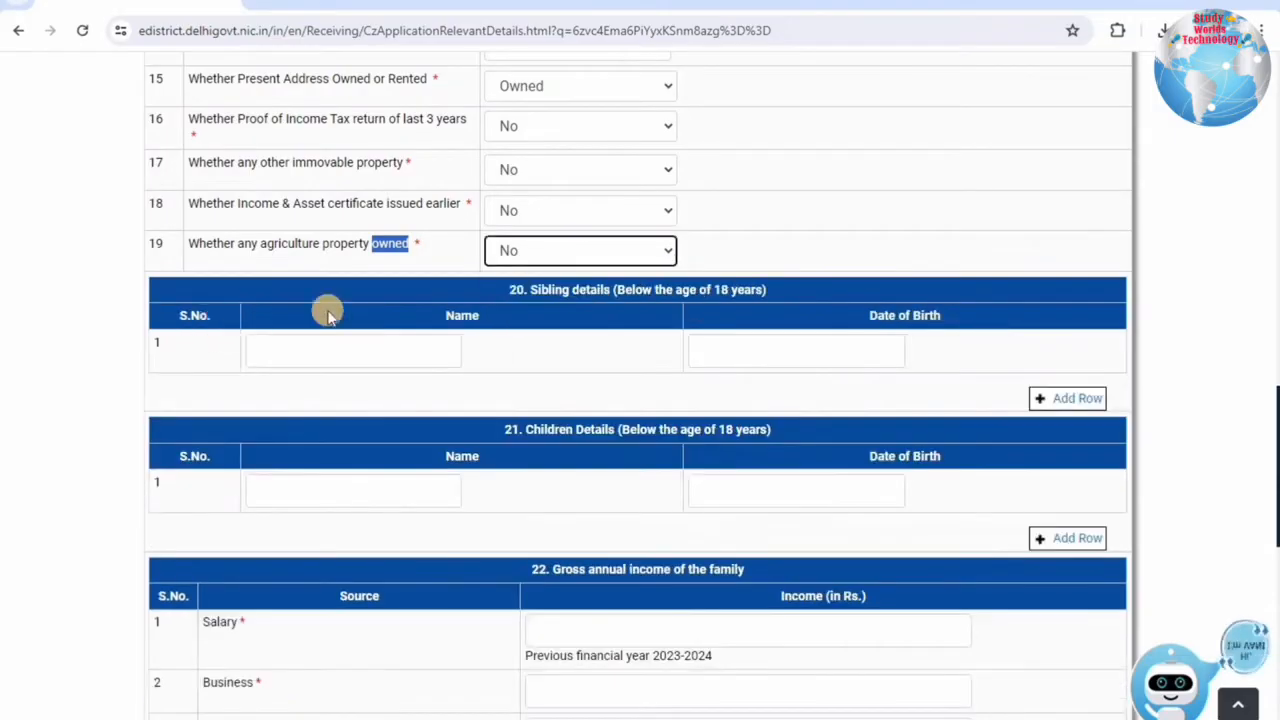
pyautogui.click(593, 290)
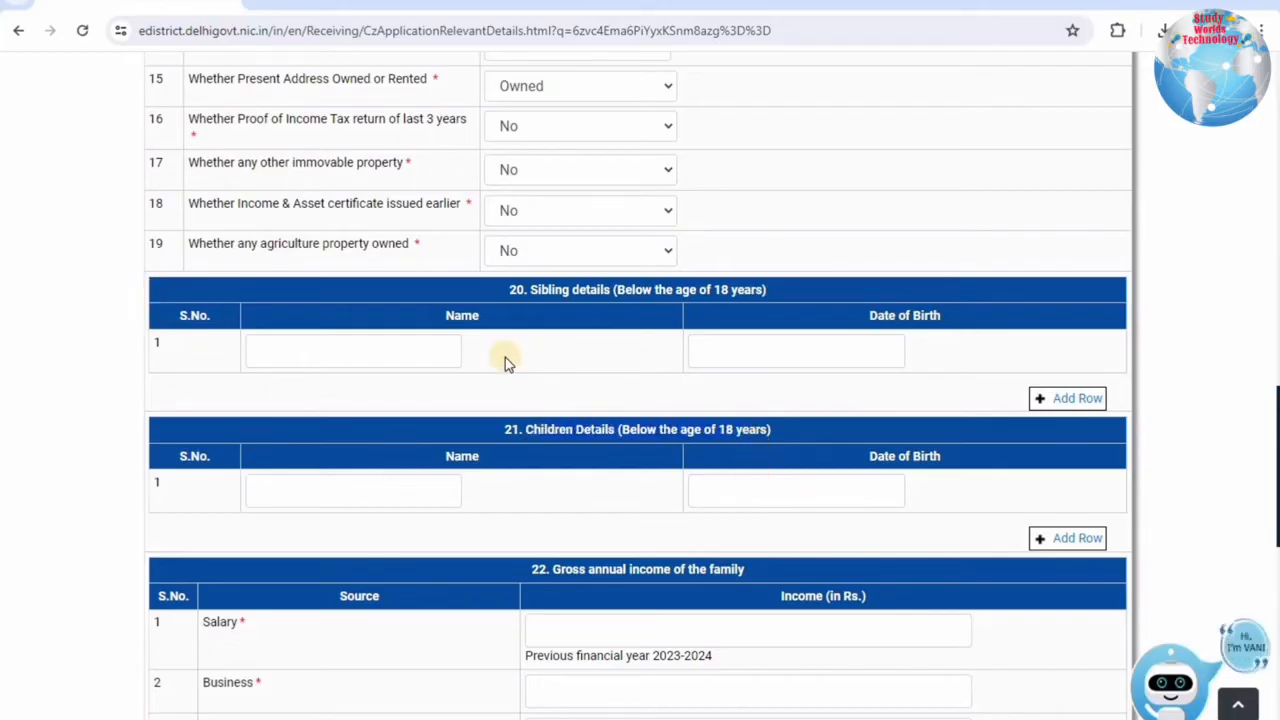
pyautogui.scroll(-3, 505, 357)
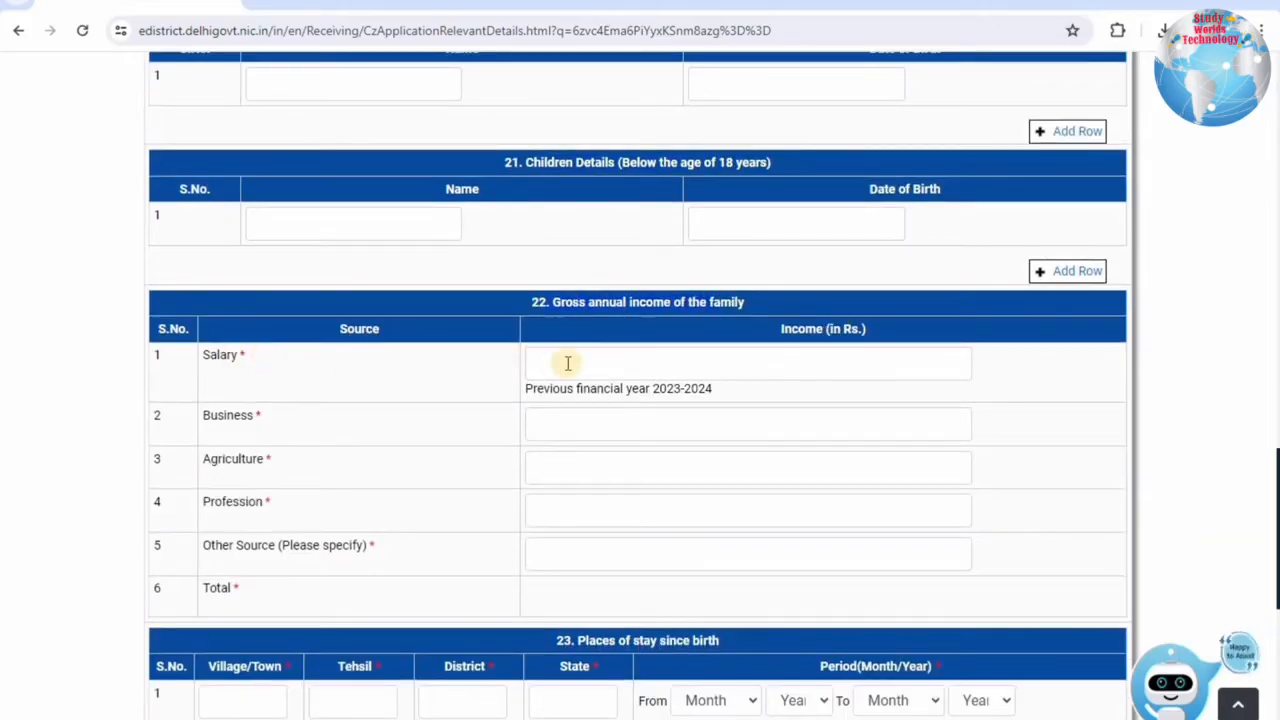
# Enter 90000 as Salary income for financial year 2023-2024.
pyautogui.moveTo(645, 394); pyautogui.dragTo(718, 396)
pyautogui.click(598, 391)
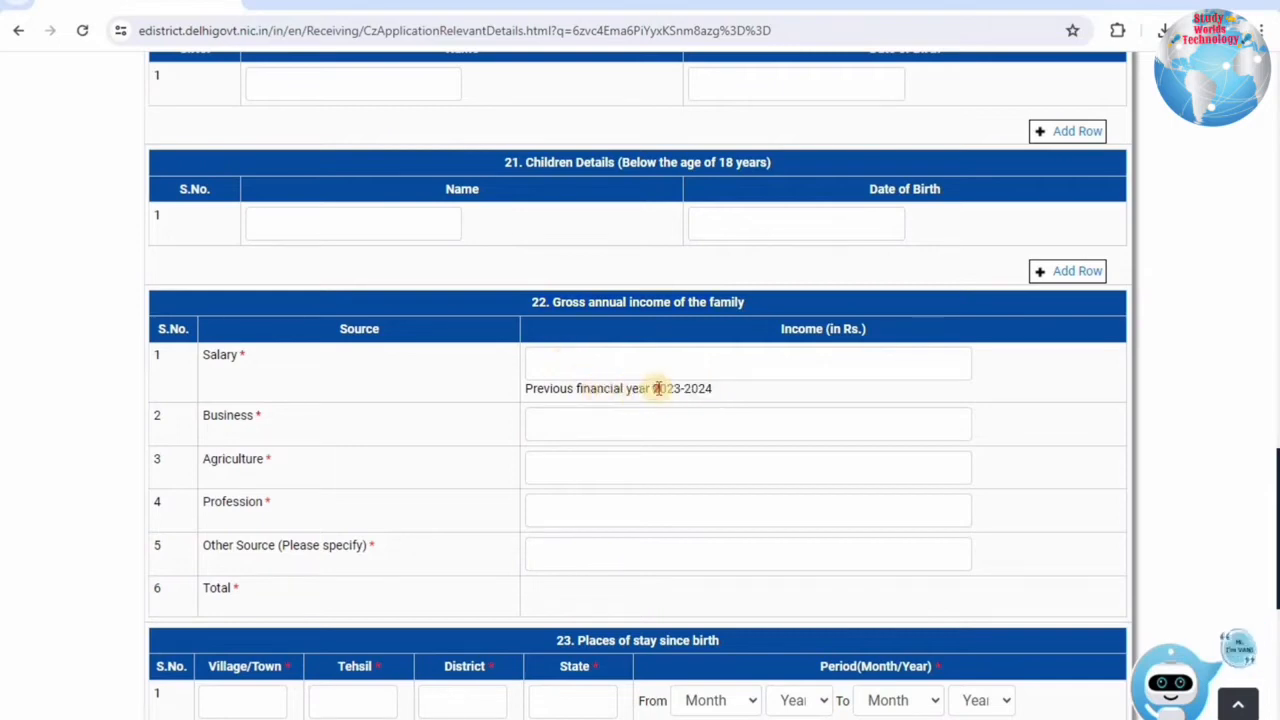
pyautogui.click(713, 391)
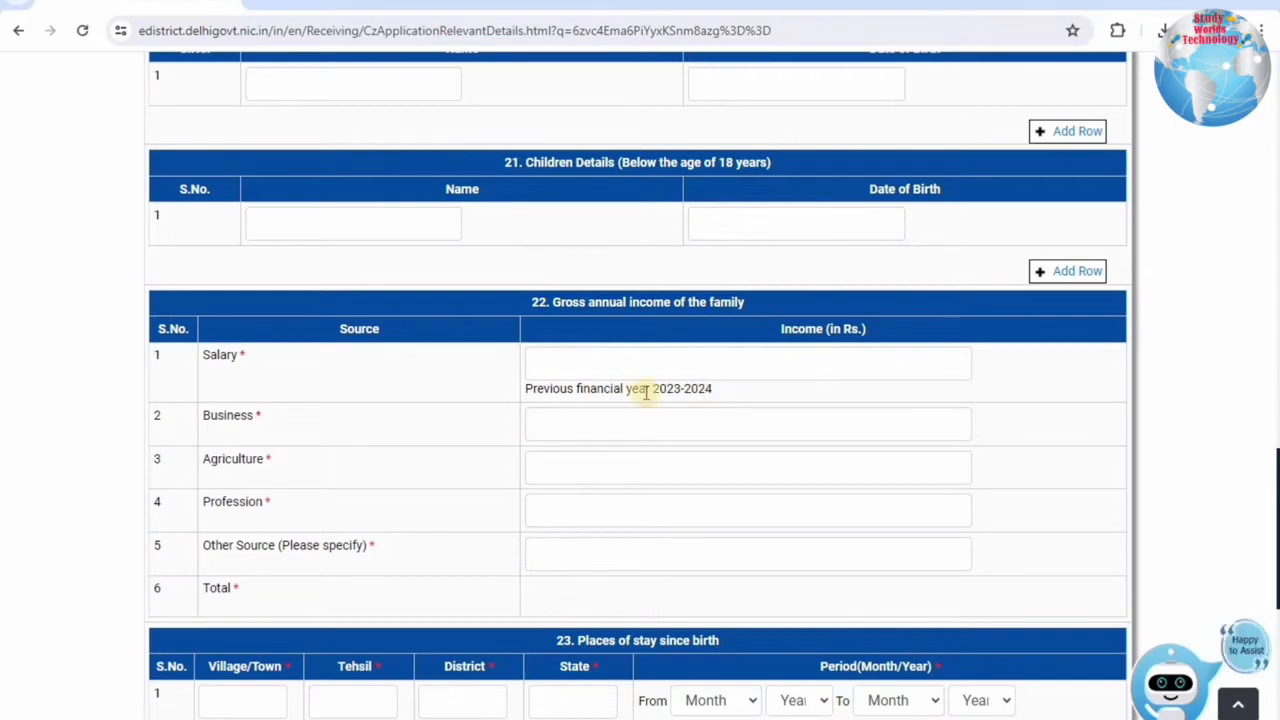
pyautogui.click(589, 363)
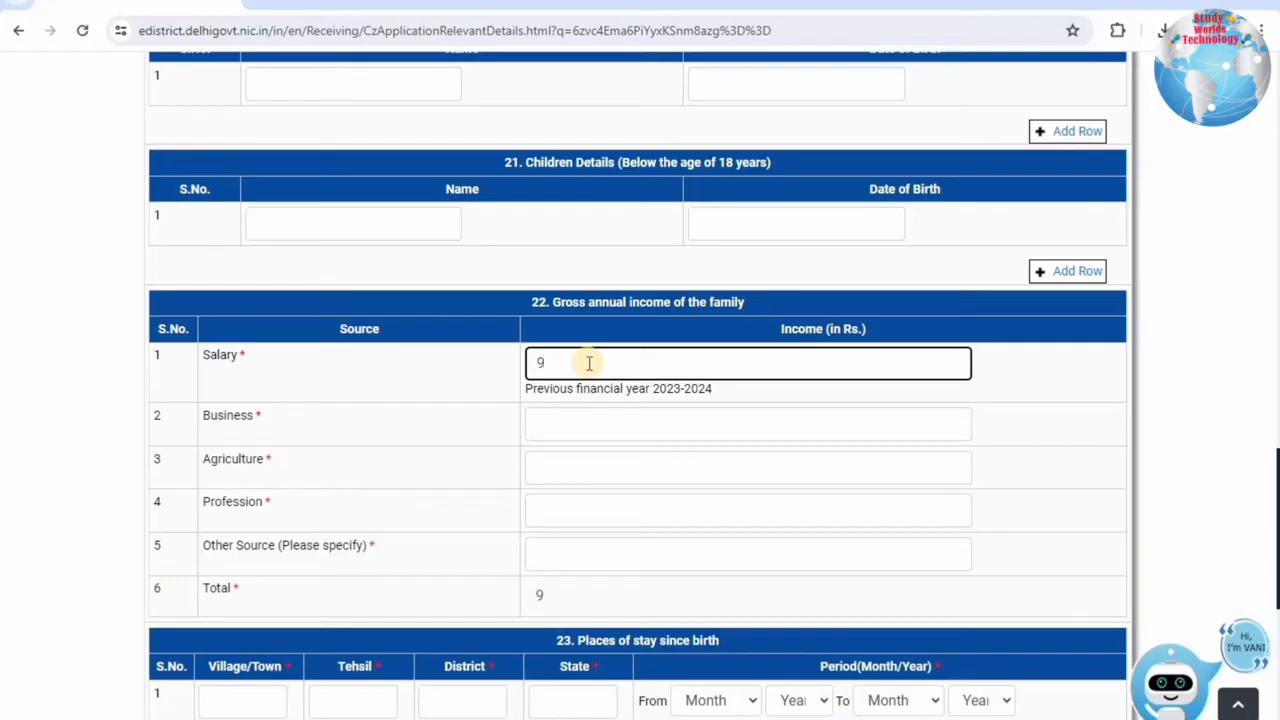
pyautogui.write('0000')
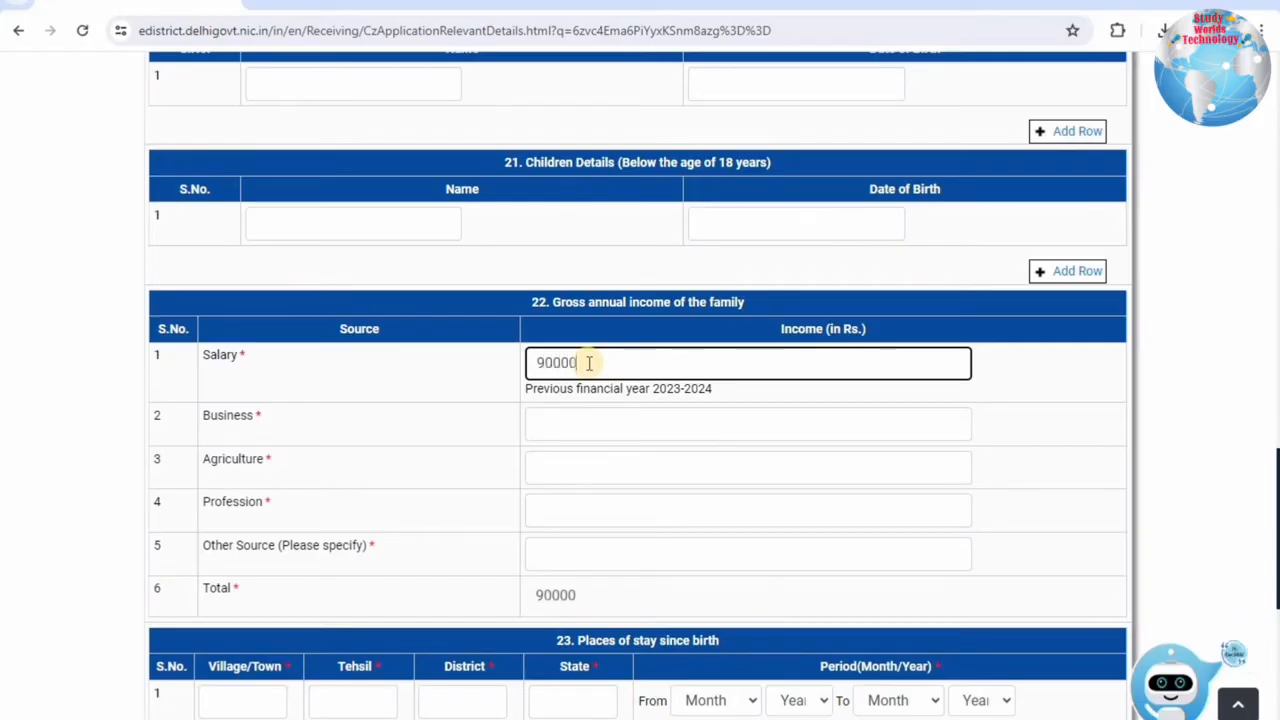
pyautogui.click(420, 366)
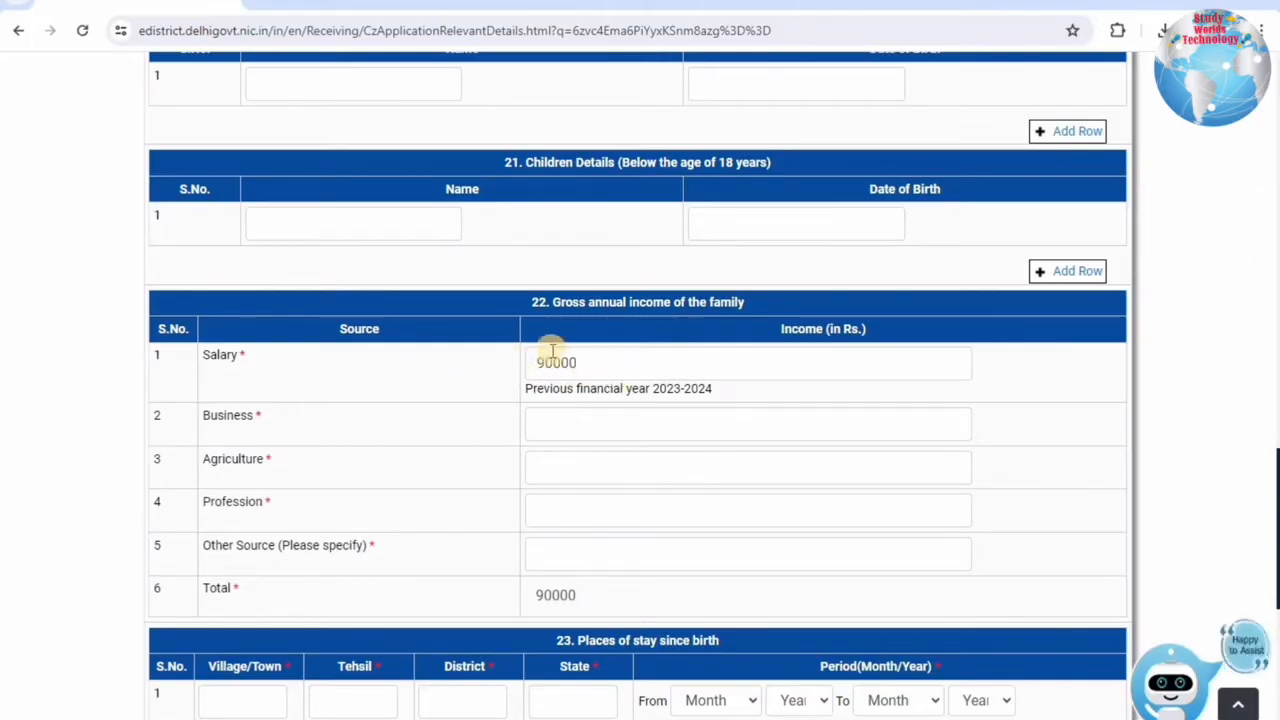
# Enter 0 for Business, Agriculture and Profession and 10000 for Other Source, totalling 100000.
pyautogui.click(548, 425)
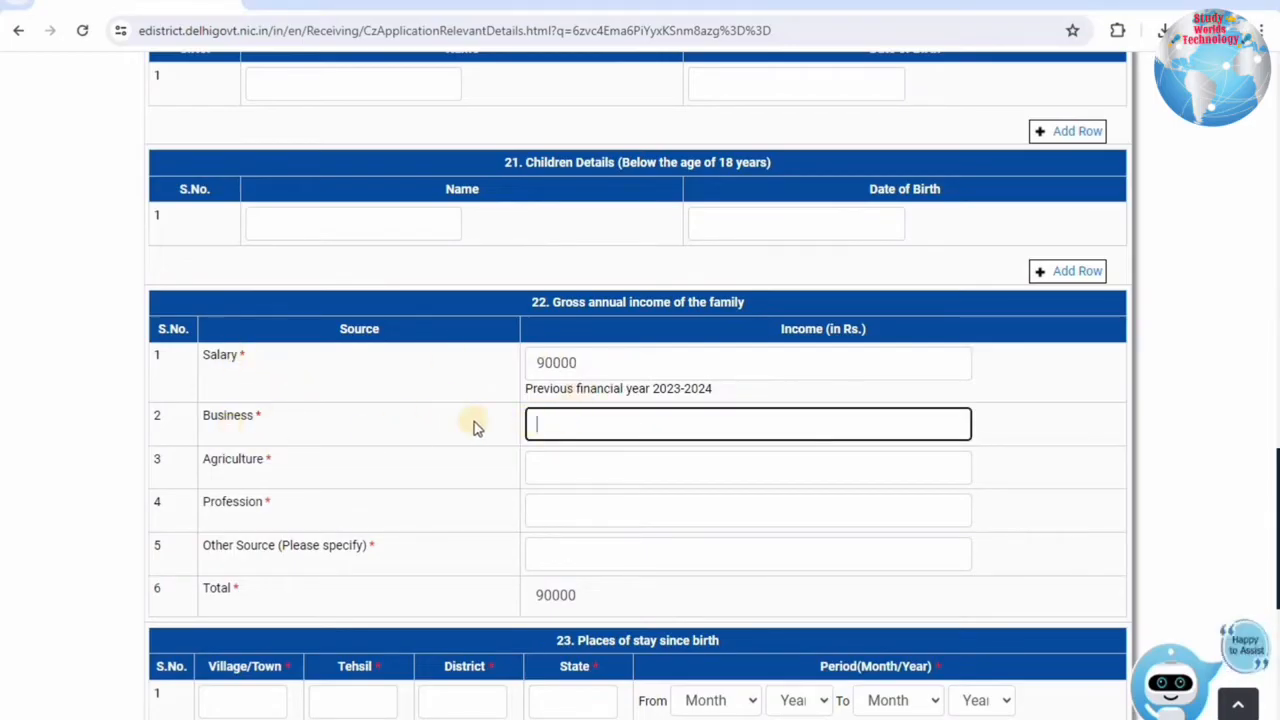
pyautogui.write('0')
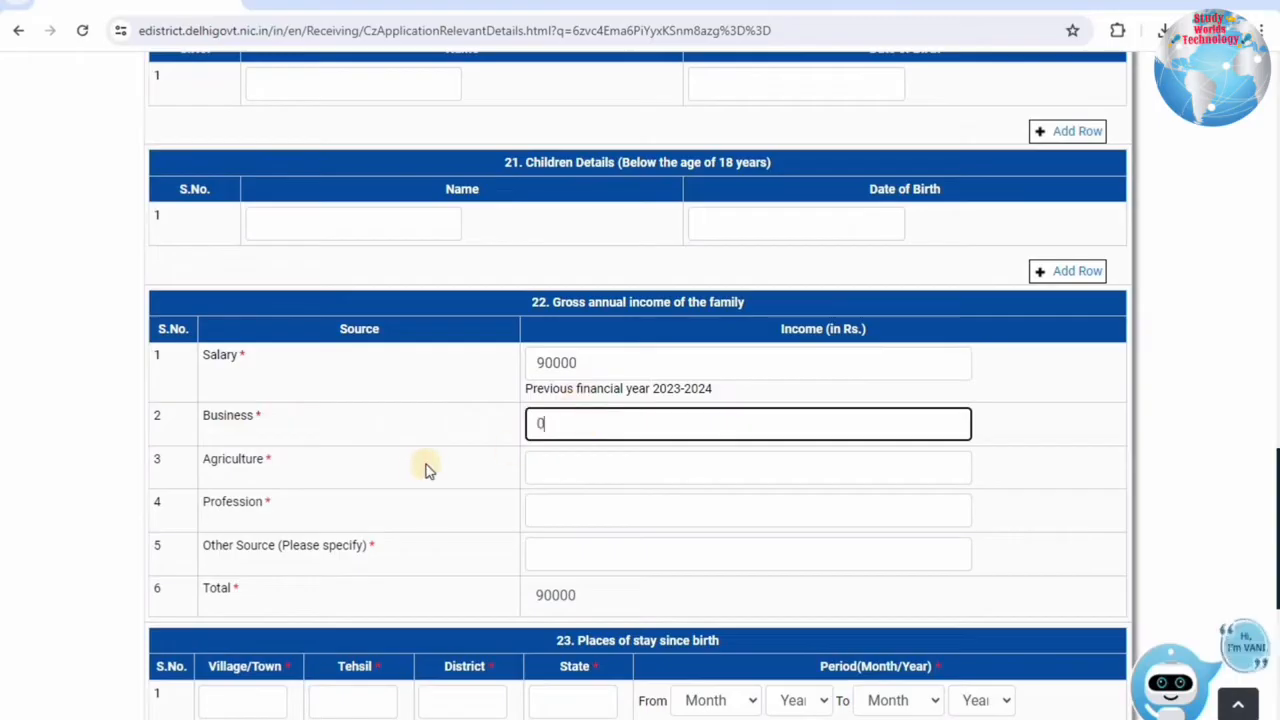
pyautogui.click(432, 466)
pyautogui.click(572, 464)
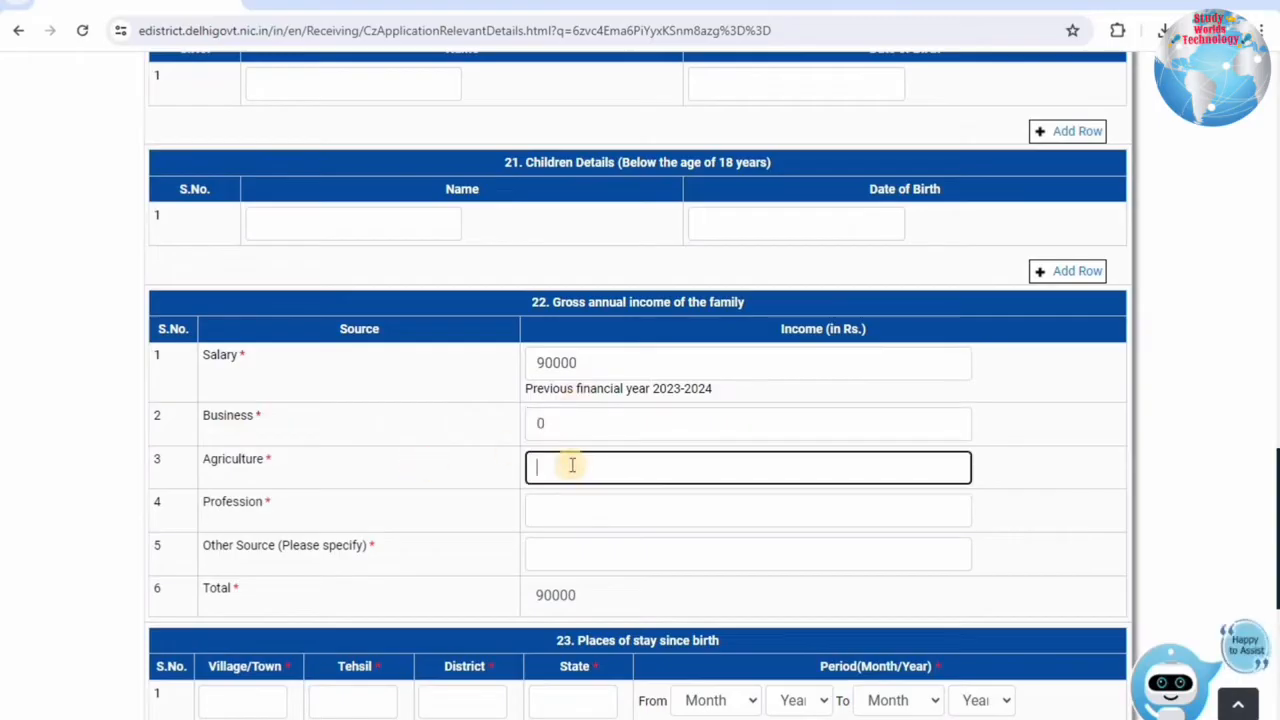
pyautogui.write('0')
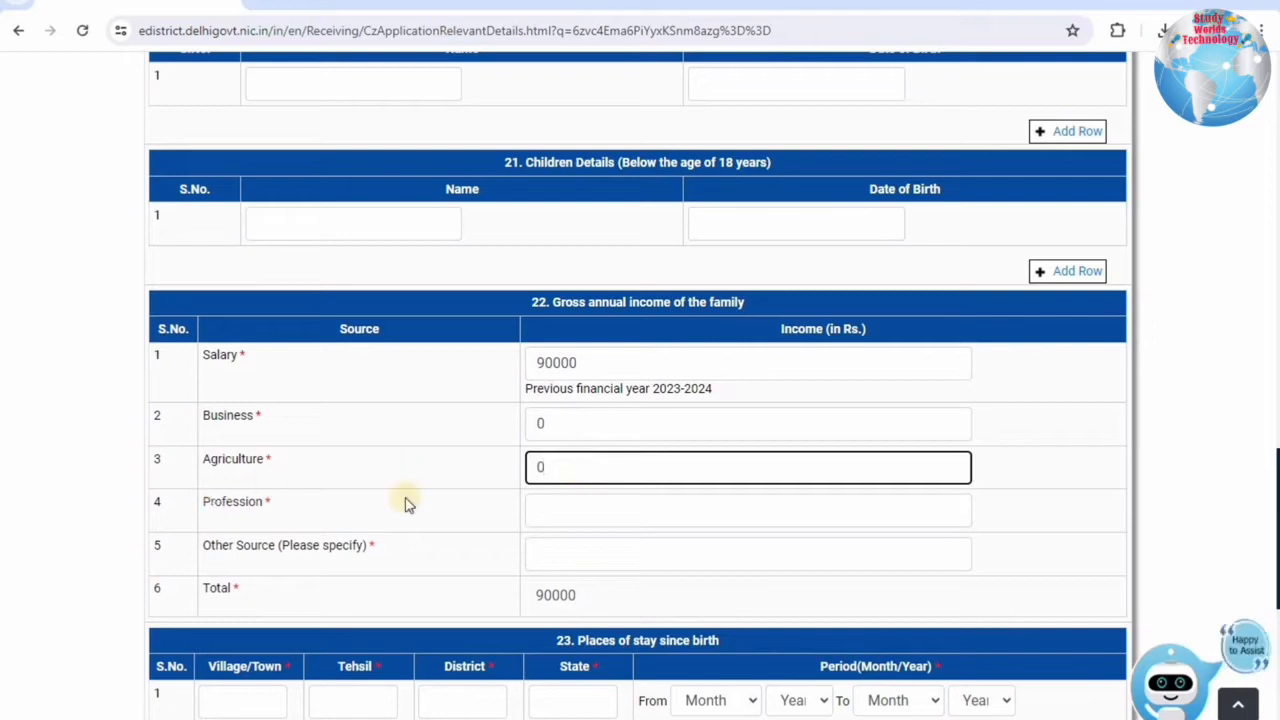
pyautogui.click(538, 494)
pyautogui.write('0')
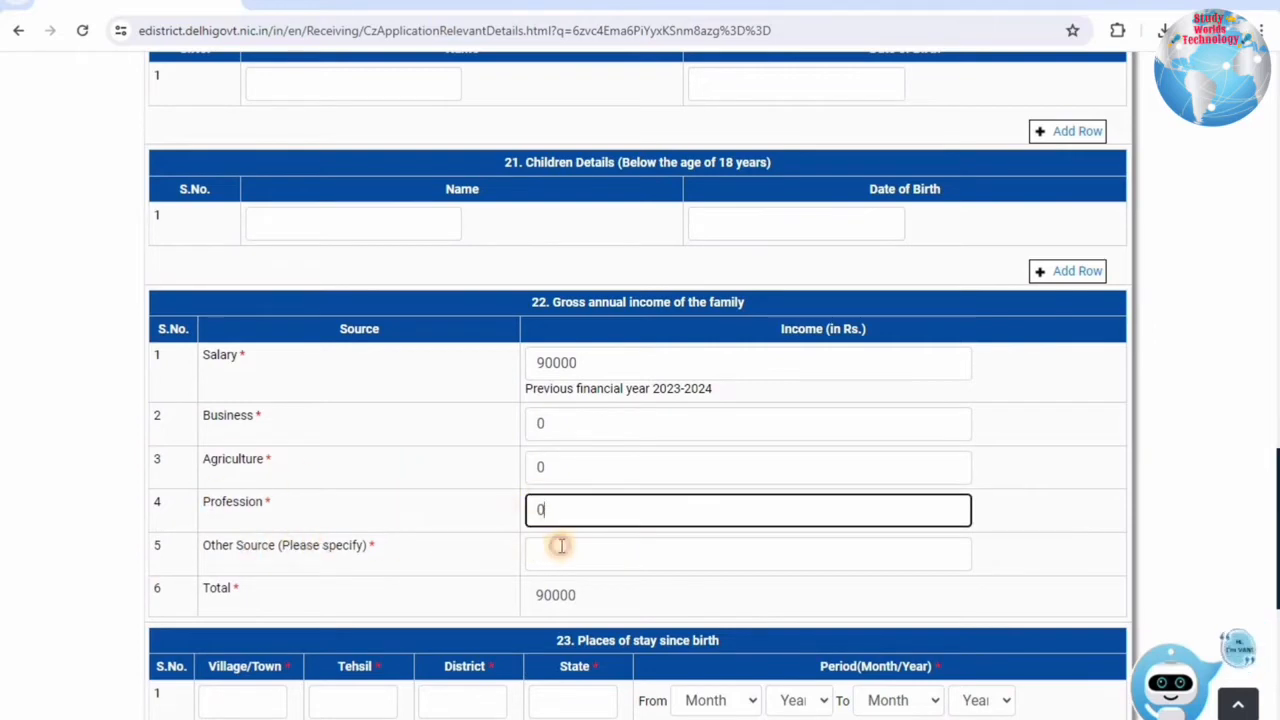
pyautogui.press('Tab')
pyautogui.write('10')
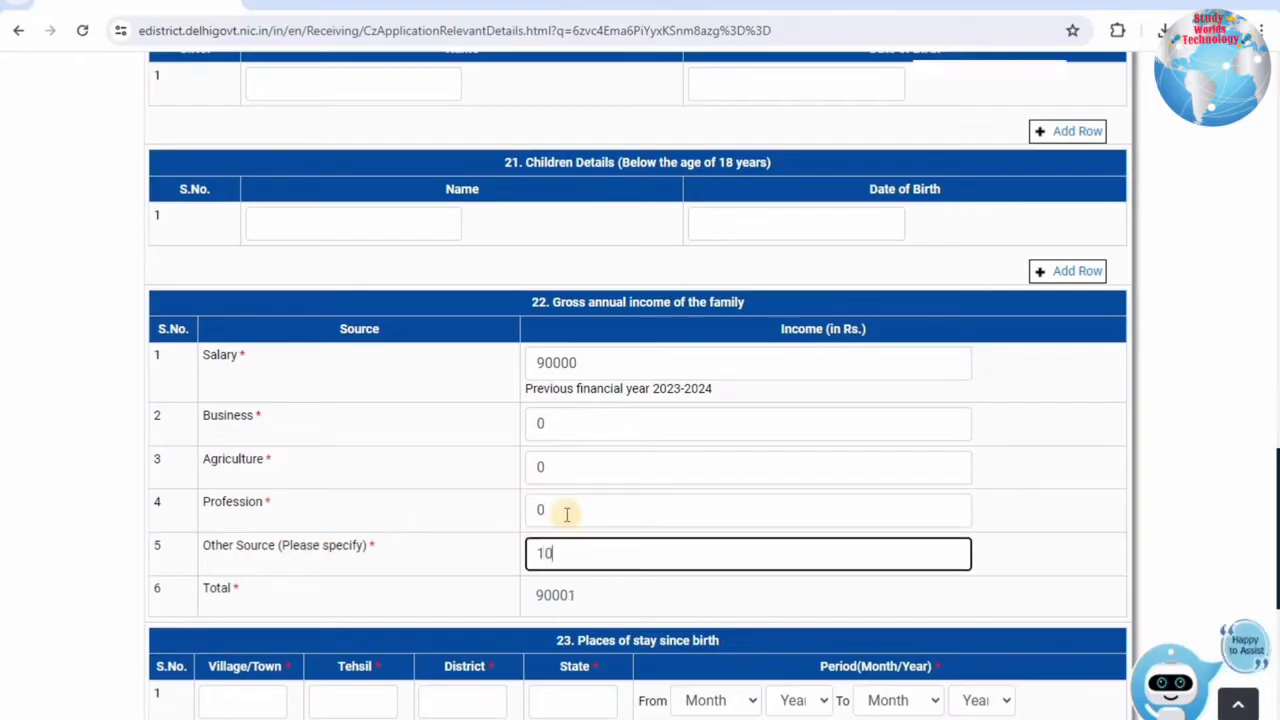
pyautogui.write('000')
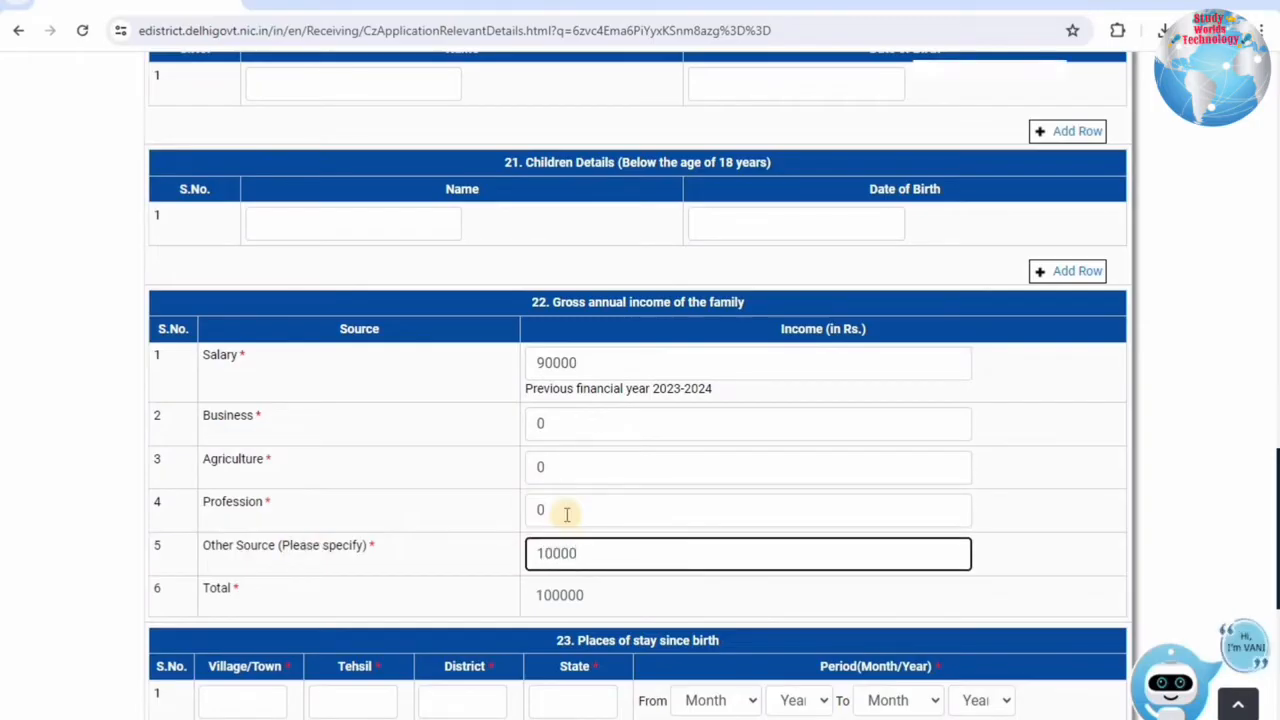
pyautogui.click(482, 519)
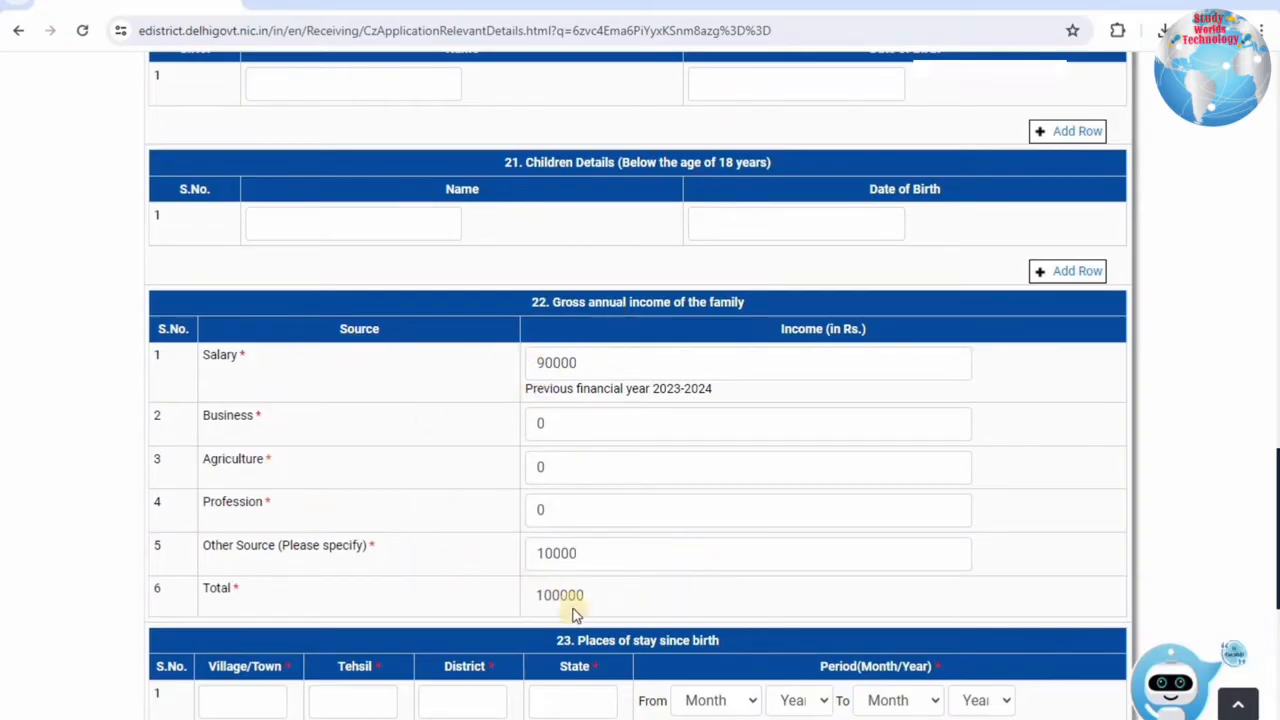
# Leave the village/town of stay blank and continue to the supporting documents upload form.
pyautogui.scroll(-4, 706, 523)
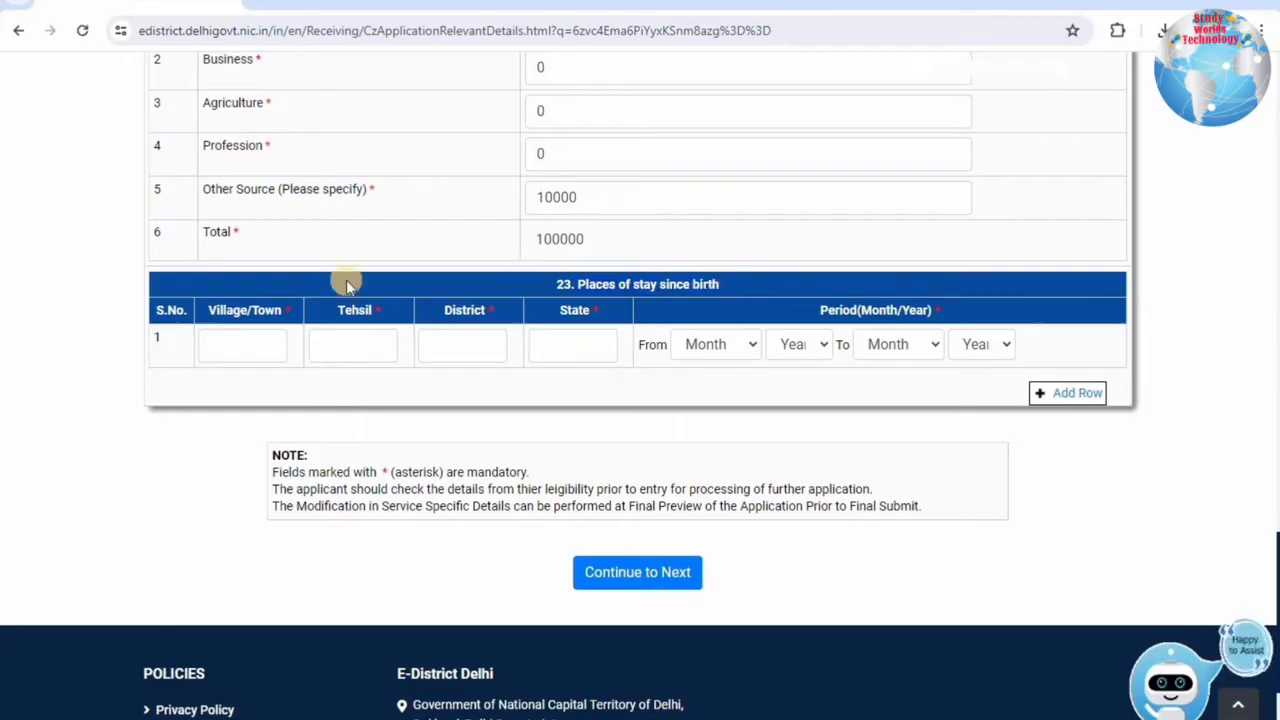
pyautogui.click(229, 347)
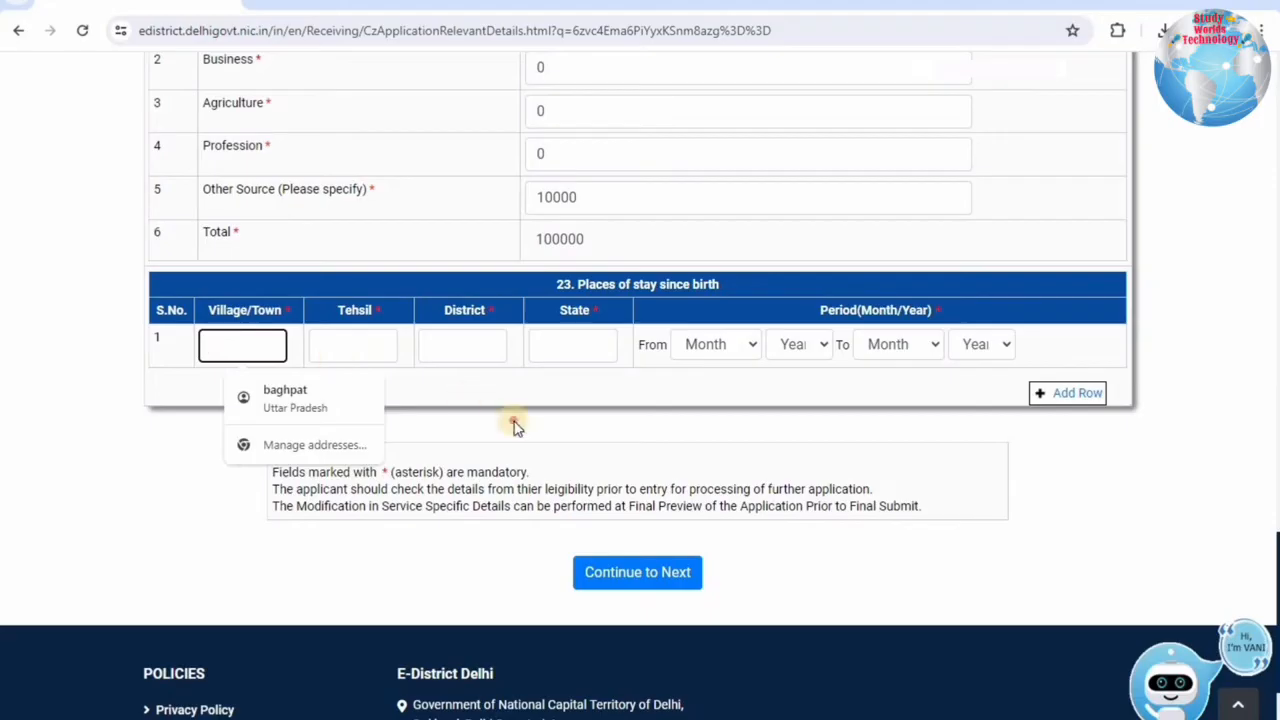
pyautogui.click(255, 328)
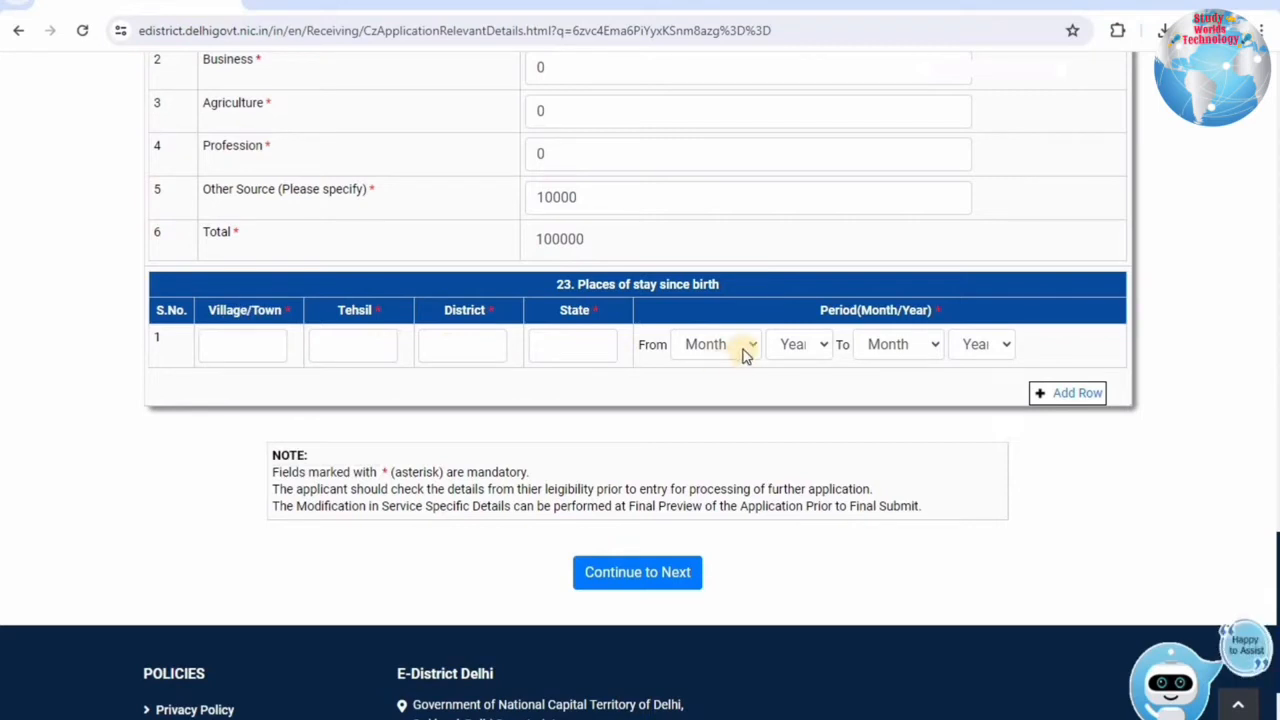
pyautogui.scroll(-3, 846, 343)
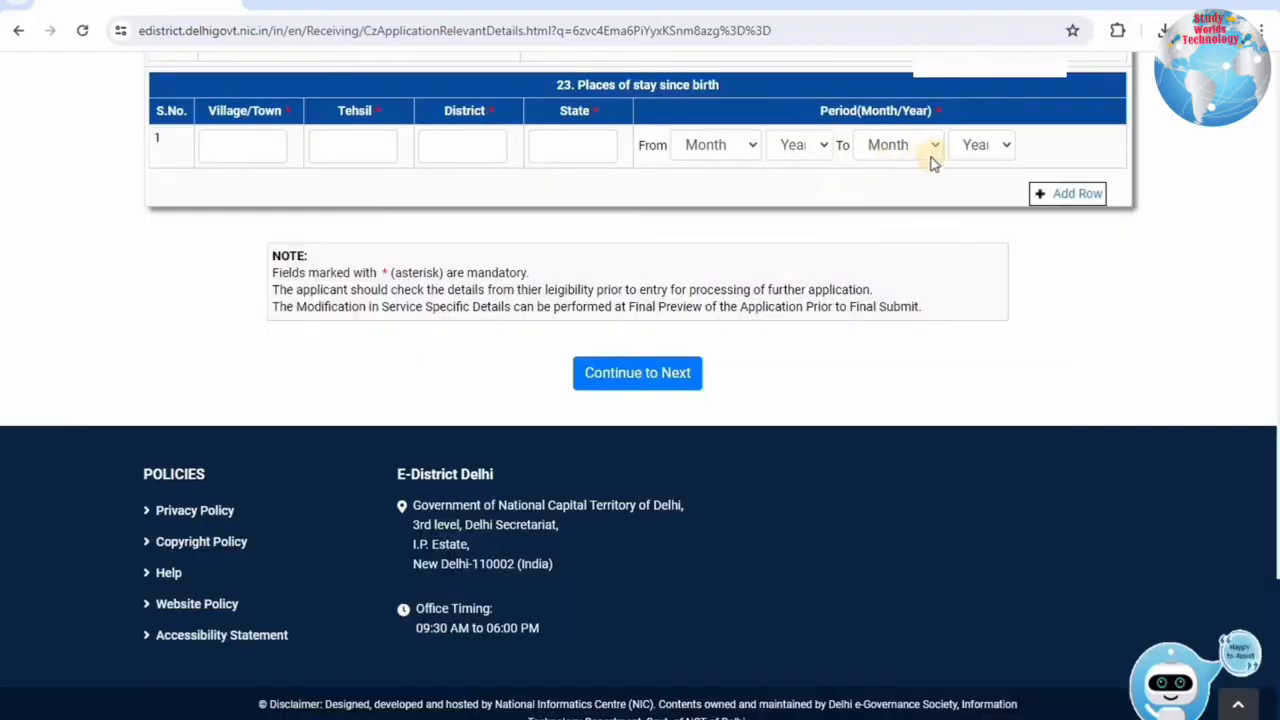
pyautogui.click(661, 374)
pyautogui.moveTo(365, 240); pyautogui.dragTo(852, 265)
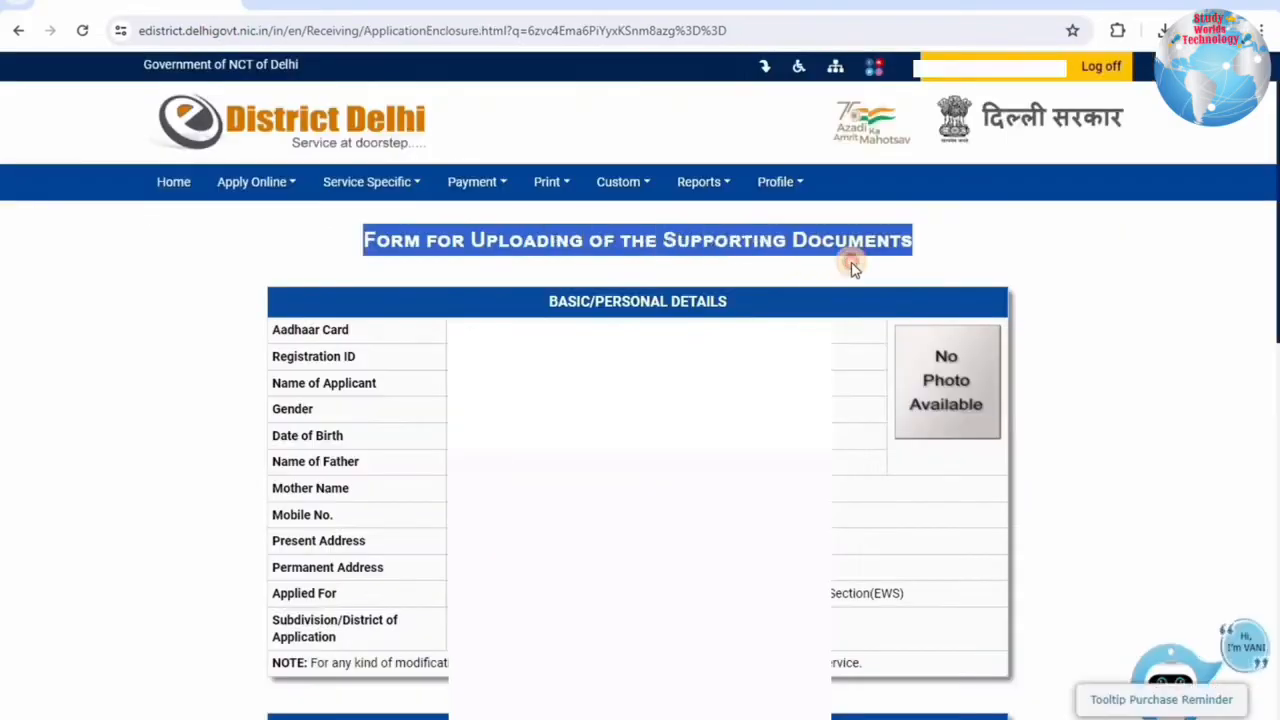
pyautogui.click(740, 305)
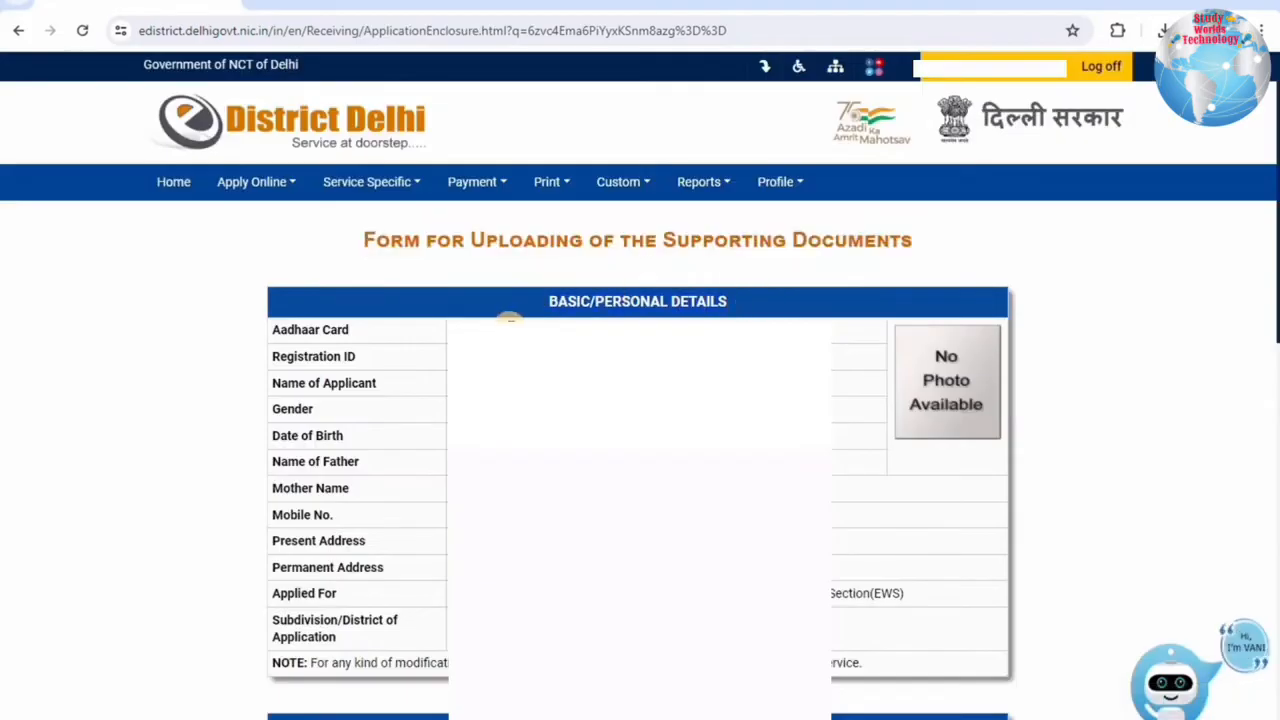
pyautogui.scroll(-5, 956, 374)
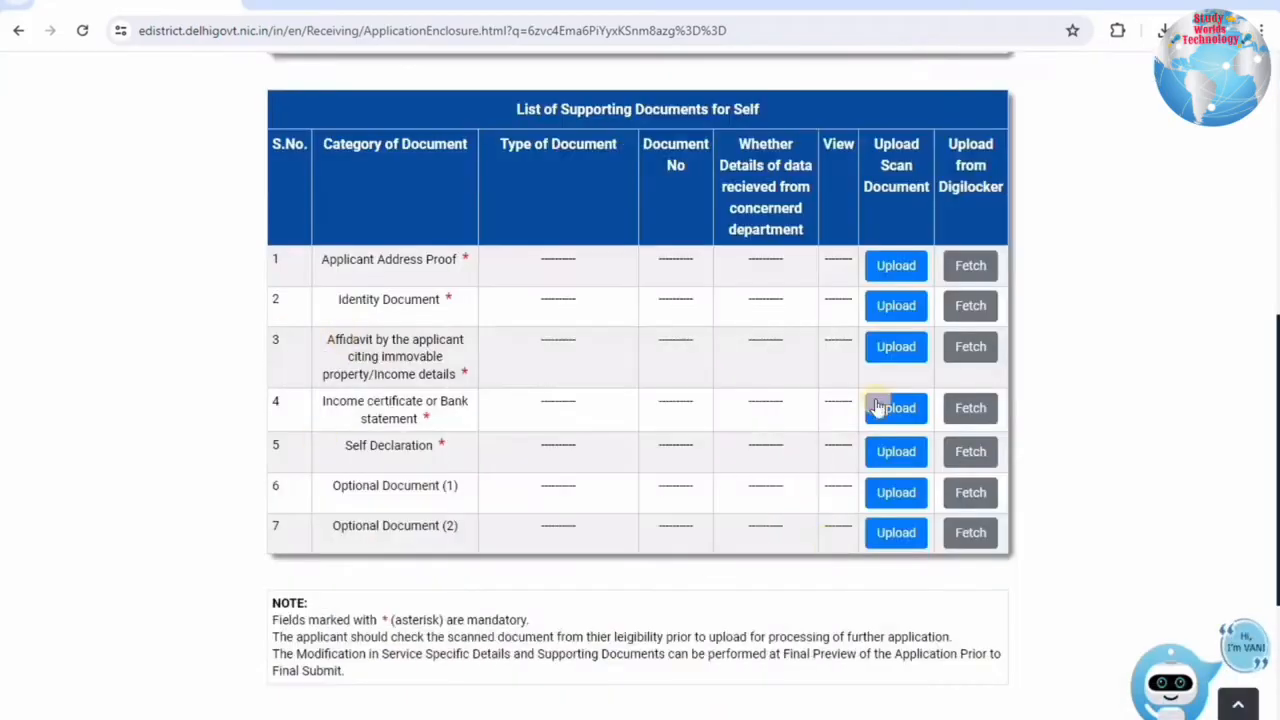
pyautogui.moveTo(508, 87); pyautogui.dragTo(811, 113)
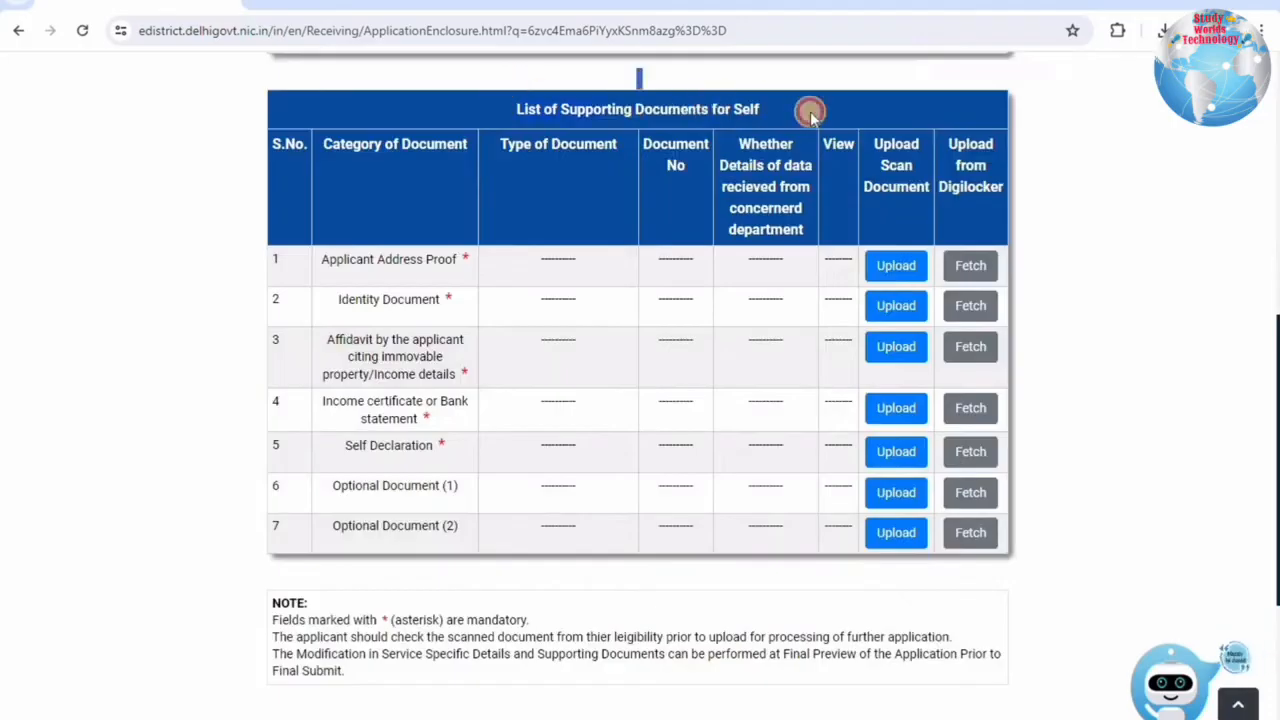
pyautogui.click(811, 115)
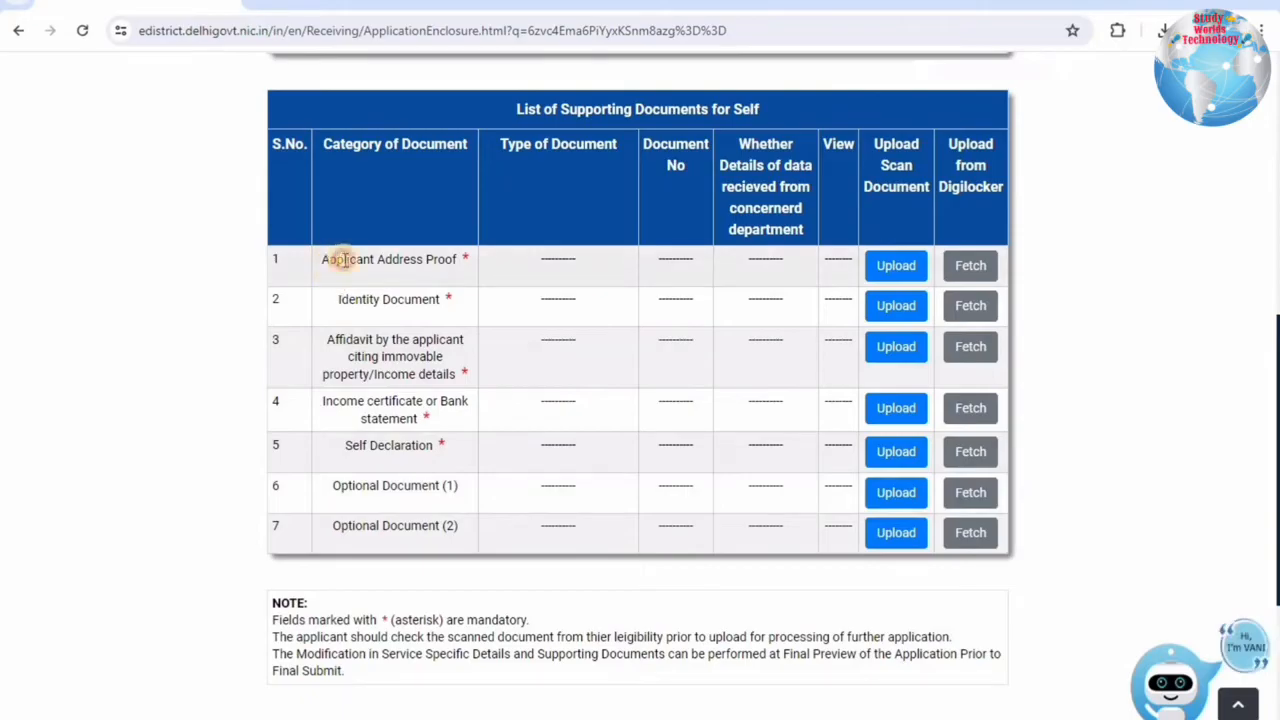
pyautogui.moveTo(329, 261); pyautogui.dragTo(459, 272)
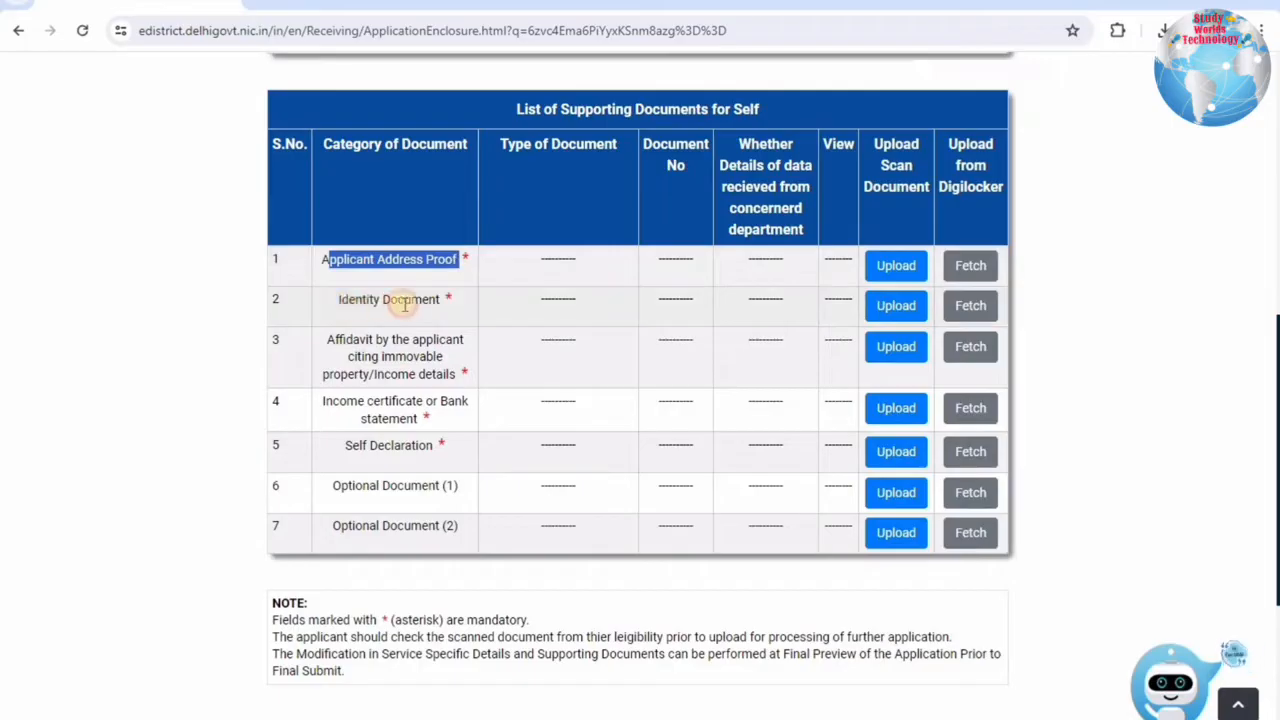
pyautogui.moveTo(339, 300); pyautogui.dragTo(440, 301)
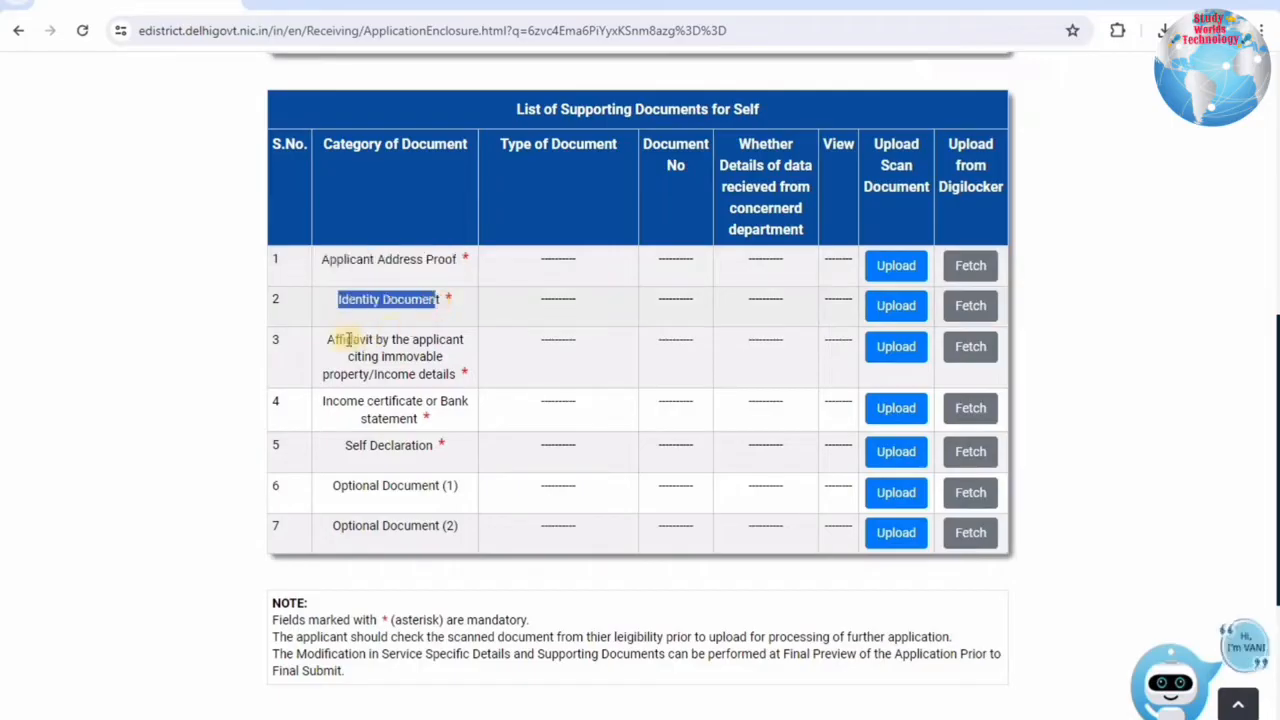
pyautogui.moveTo(329, 338); pyautogui.dragTo(448, 374)
pyautogui.click(461, 377)
pyautogui.moveTo(374, 357); pyautogui.dragTo(334, 339)
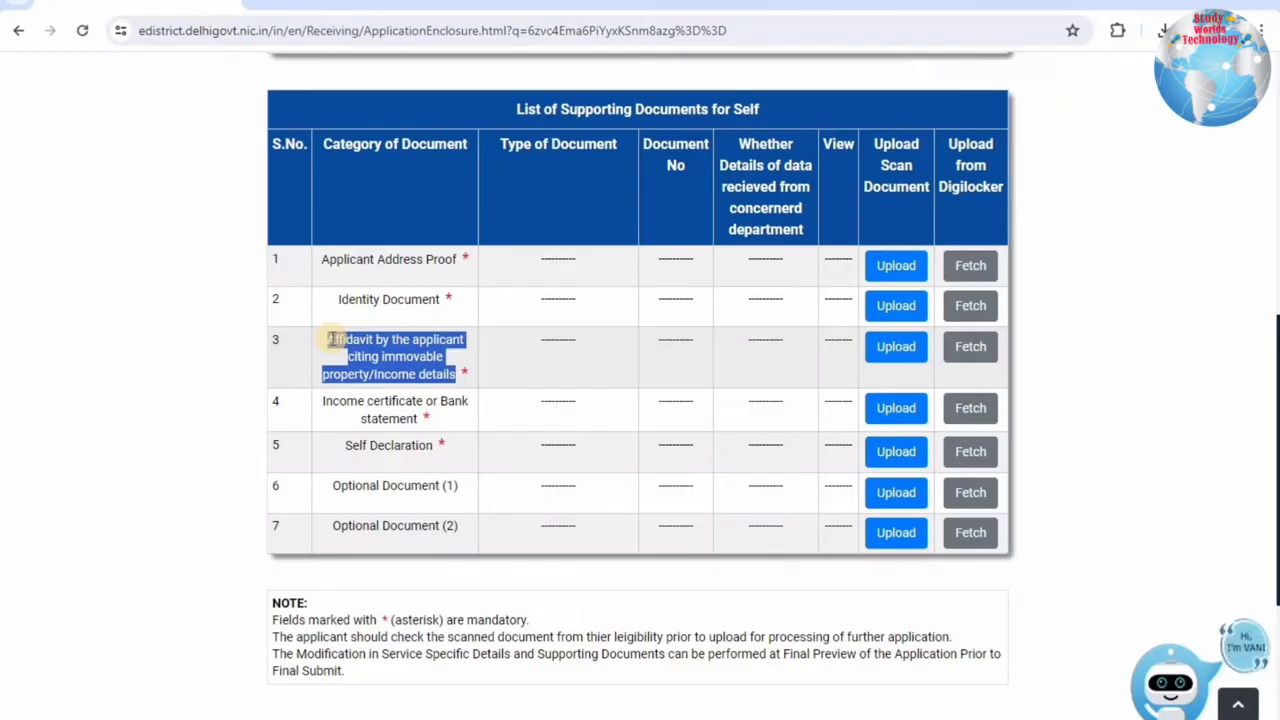
pyautogui.moveTo(322, 401); pyautogui.dragTo(438, 401)
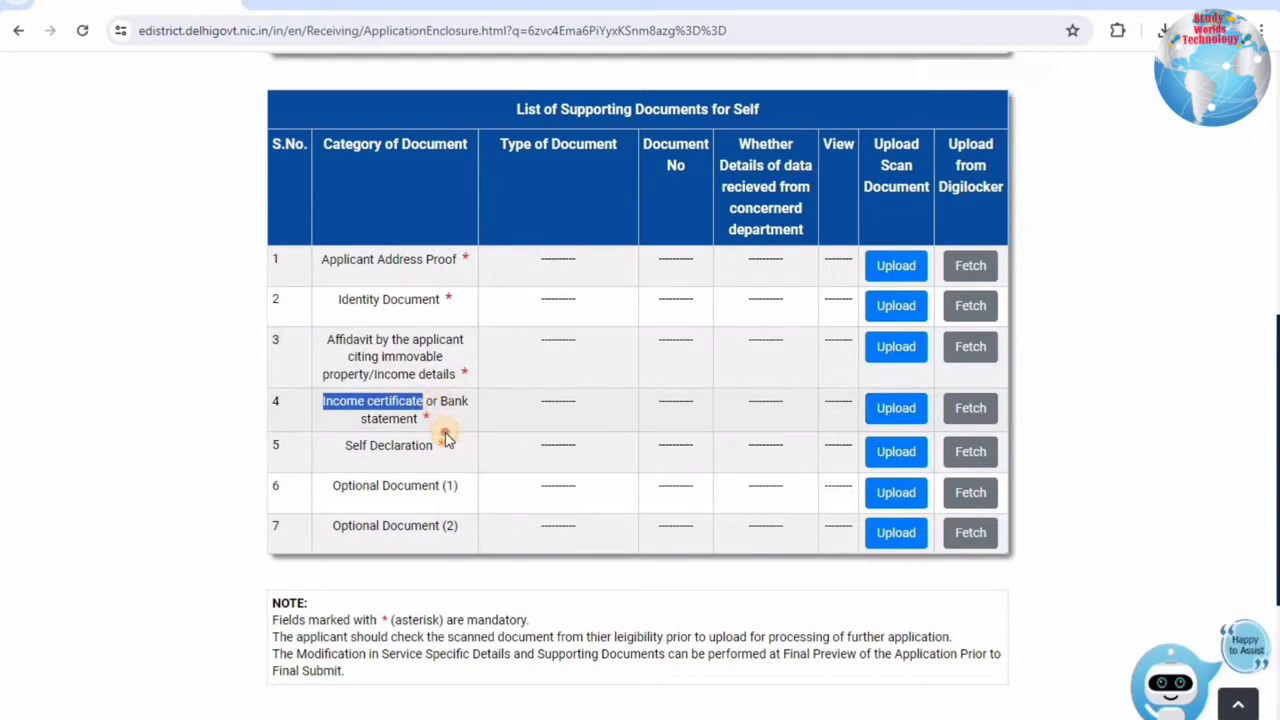
pyautogui.click(446, 440)
pyautogui.moveTo(446, 440)
pyautogui.mouseDown()
pyautogui.moveTo(448, 422)
pyautogui.moveTo(432, 420)
pyautogui.moveTo(447, 420)
pyautogui.mouseUp()
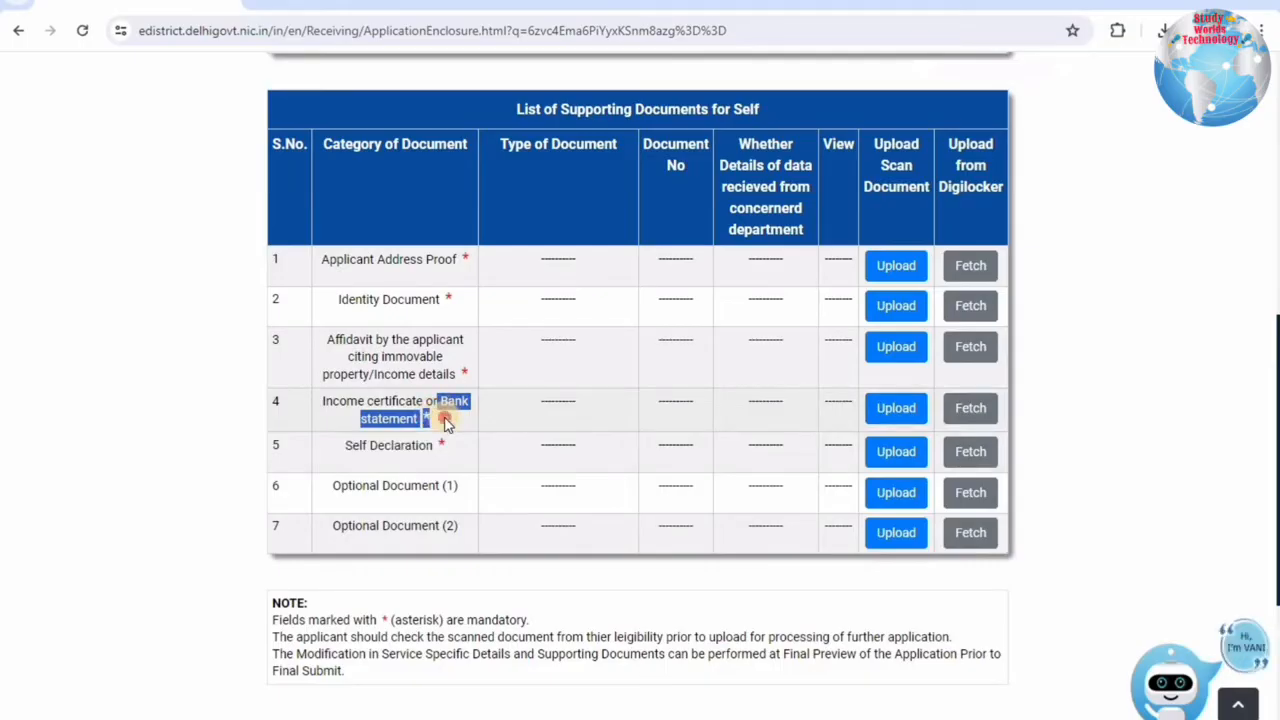
pyautogui.moveTo(427, 446); pyautogui.dragTo(352, 447)
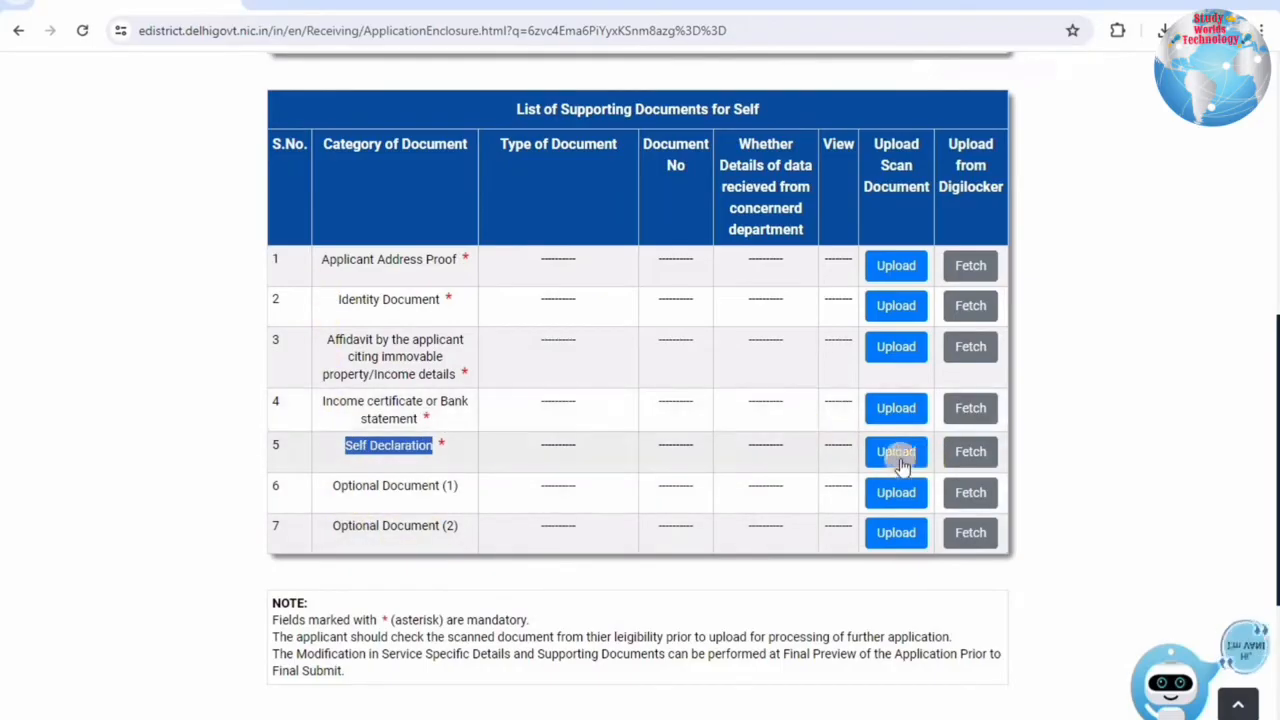
# Select Self Declaration in the Self Declaration upload row and generate the declaration form.
pyautogui.click(898, 451)
pyautogui.moveTo(590, 132); pyautogui.dragTo(502, 130)
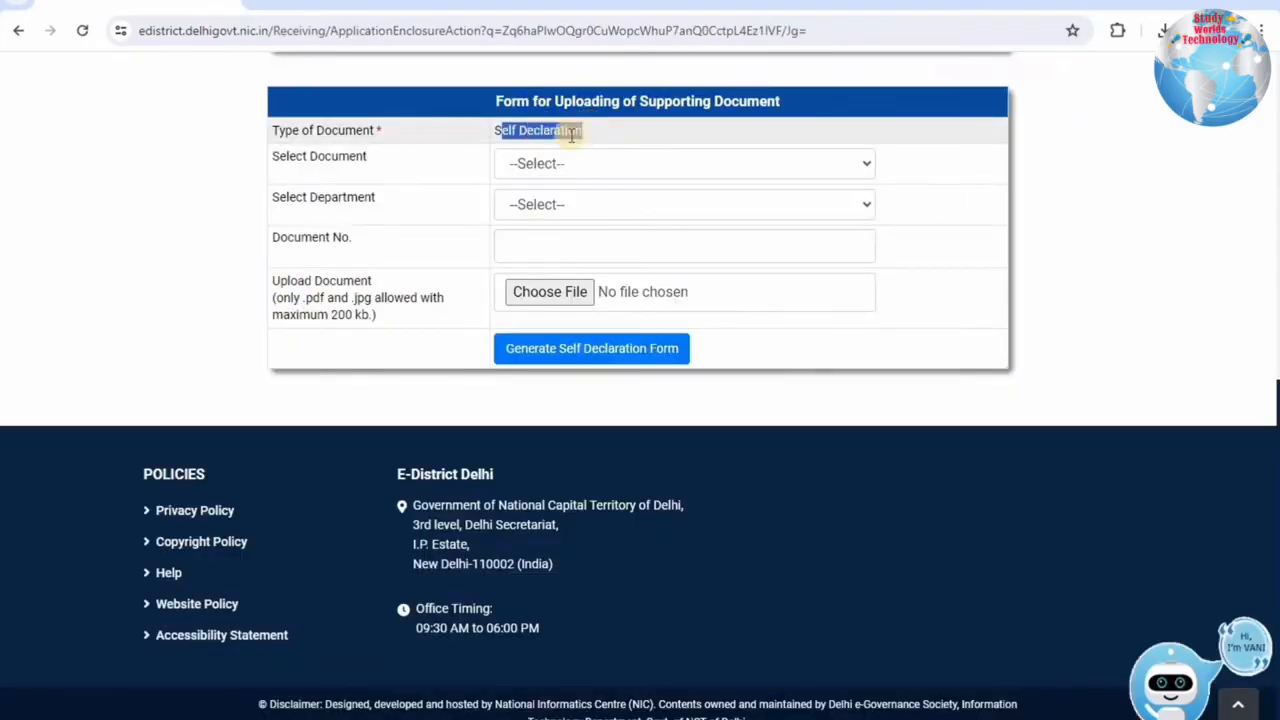
pyautogui.click(522, 163)
pyautogui.click(522, 208)
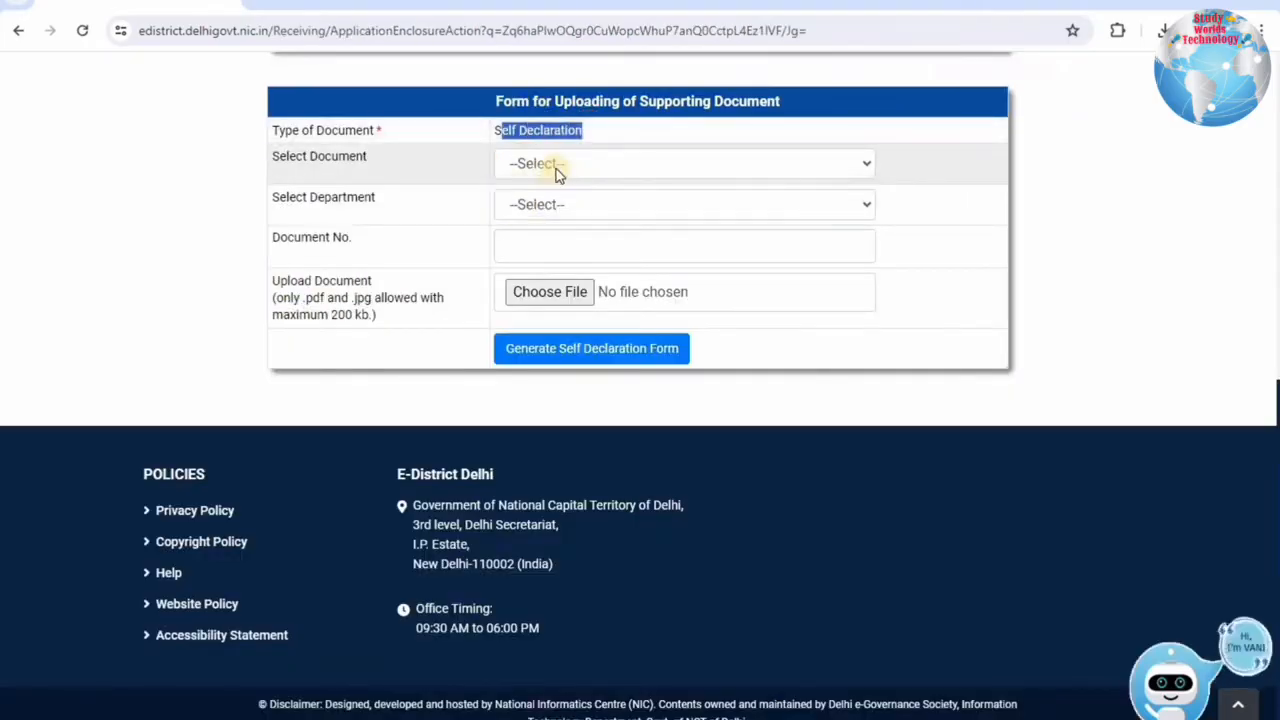
pyautogui.click(657, 391)
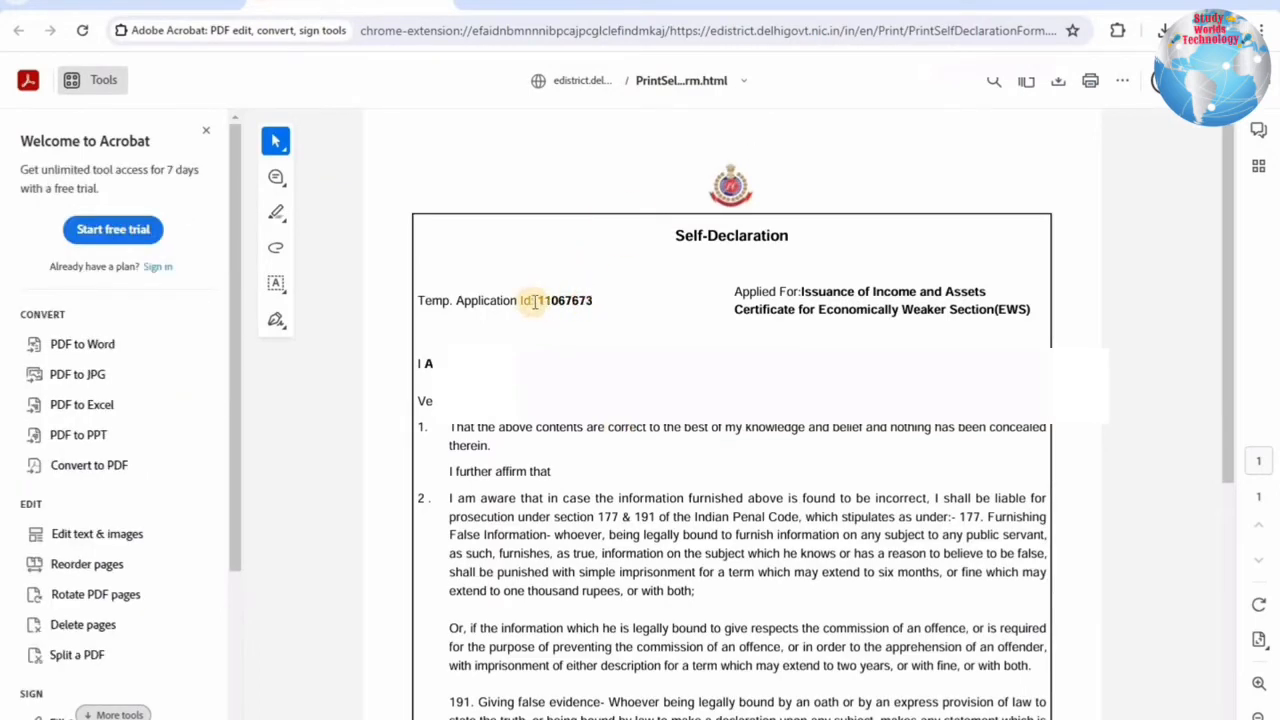
# Check the temporary application id on the Self-Declaration PDF and scroll to the Date and Signature table.
pyautogui.moveTo(539, 300); pyautogui.dragTo(592, 316)
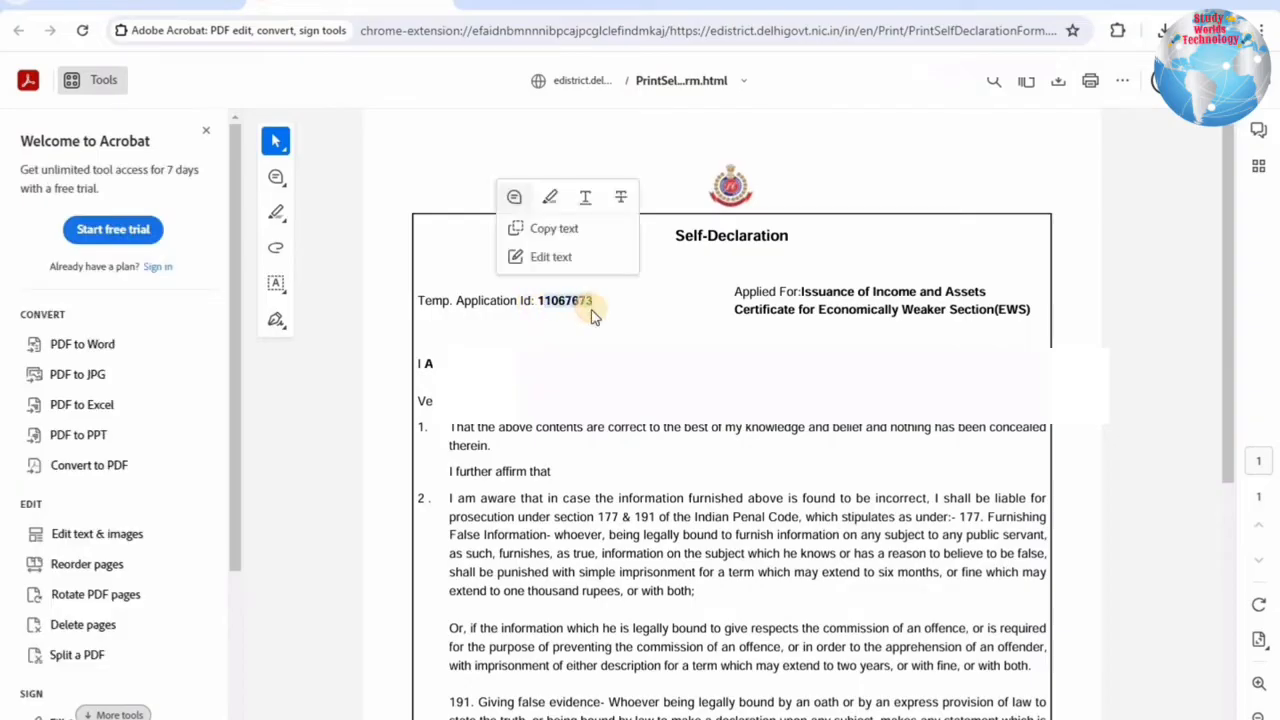
pyautogui.click(868, 345)
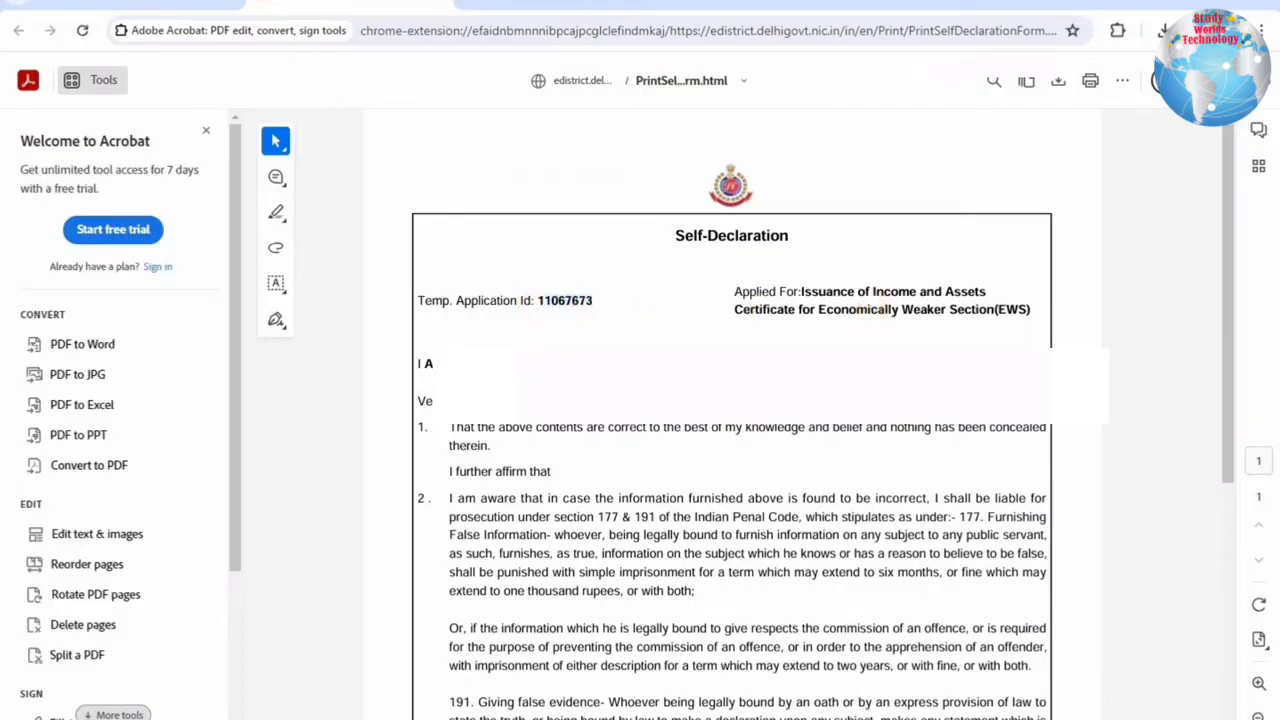
pyautogui.scroll(-3, 829, 471)
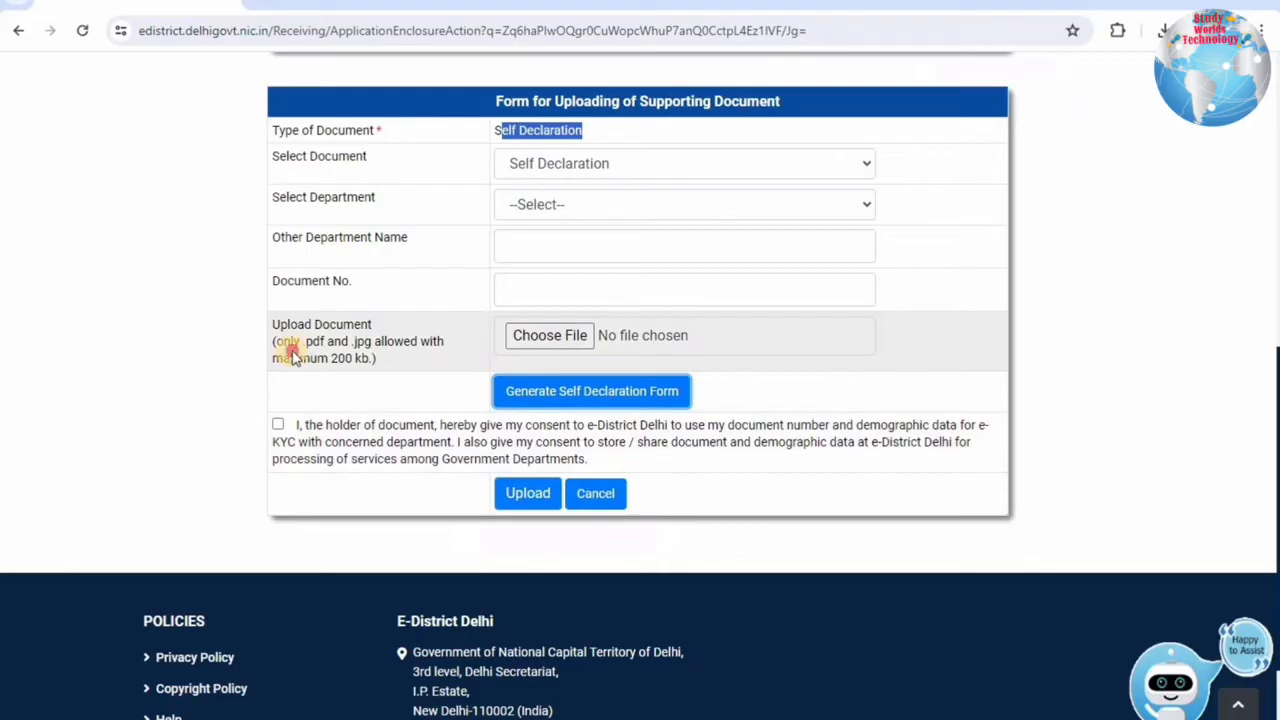
pyautogui.moveTo(288, 358); pyautogui.dragTo(354, 346)
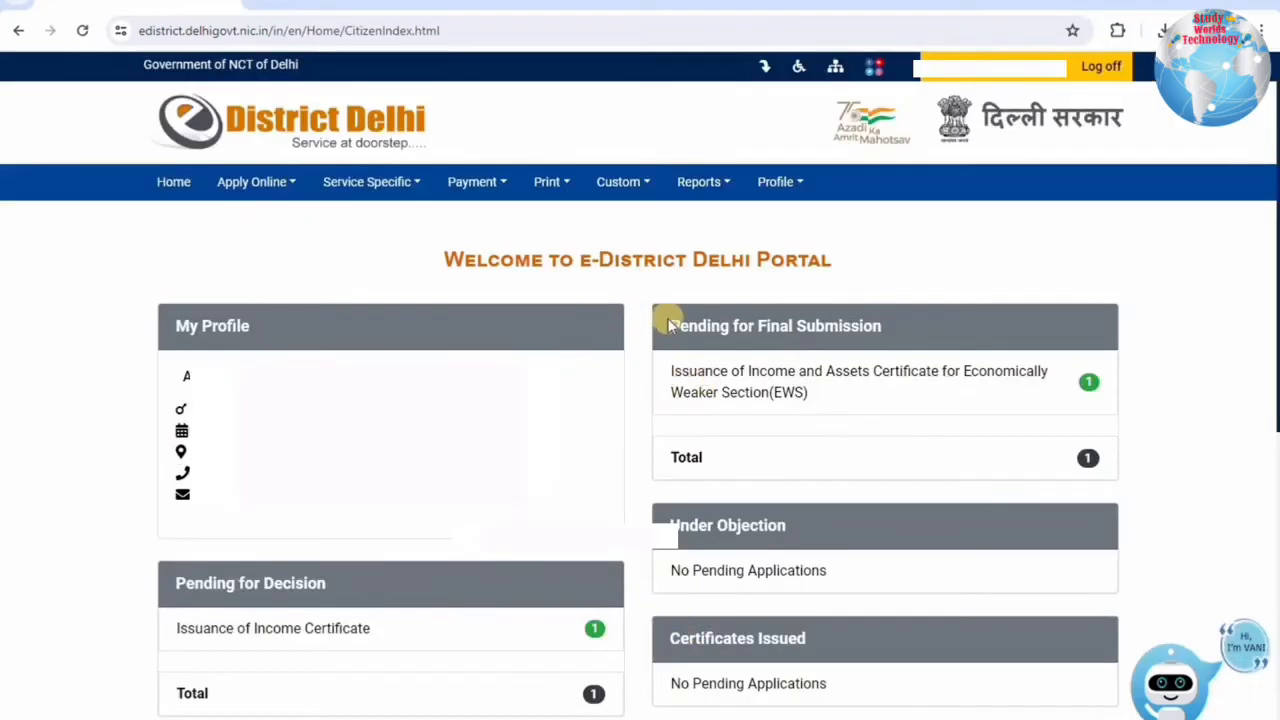
# Find the pending EWS application via Apply Online > Pending for Submission and resume at supporting documents.
pyautogui.moveTo(668, 325); pyautogui.dragTo(880, 346)
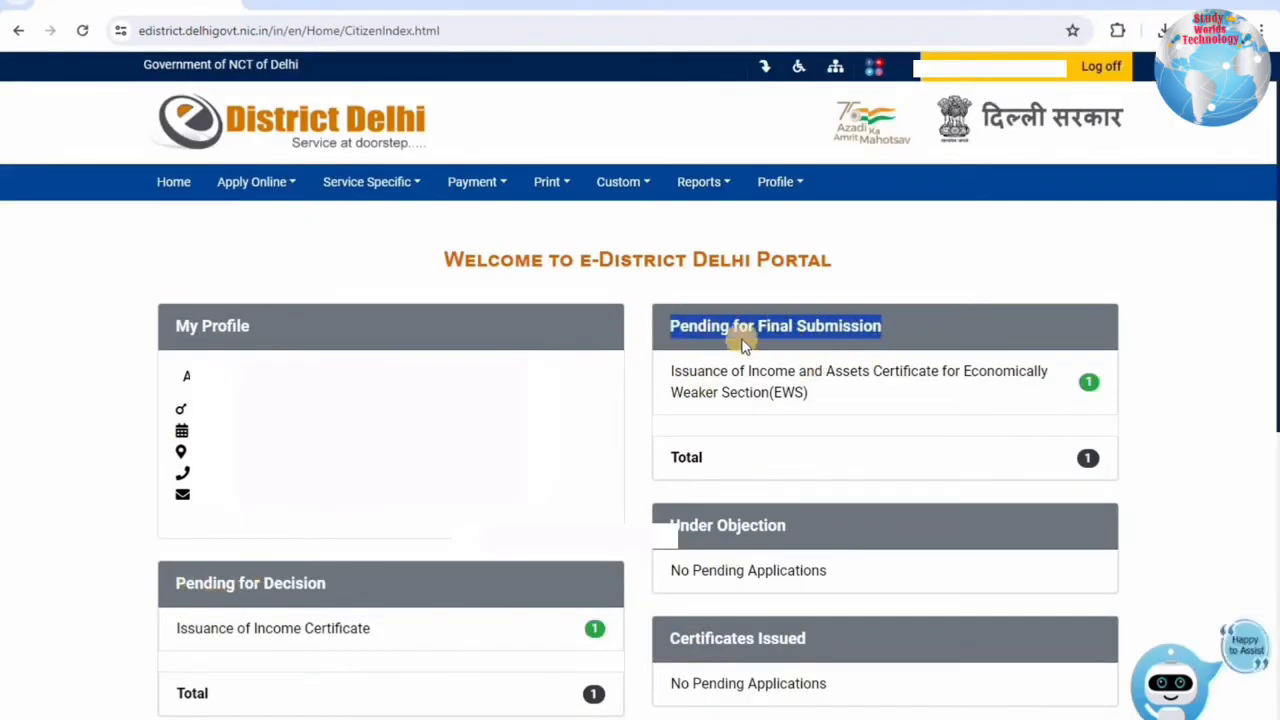
pyautogui.click(775, 329)
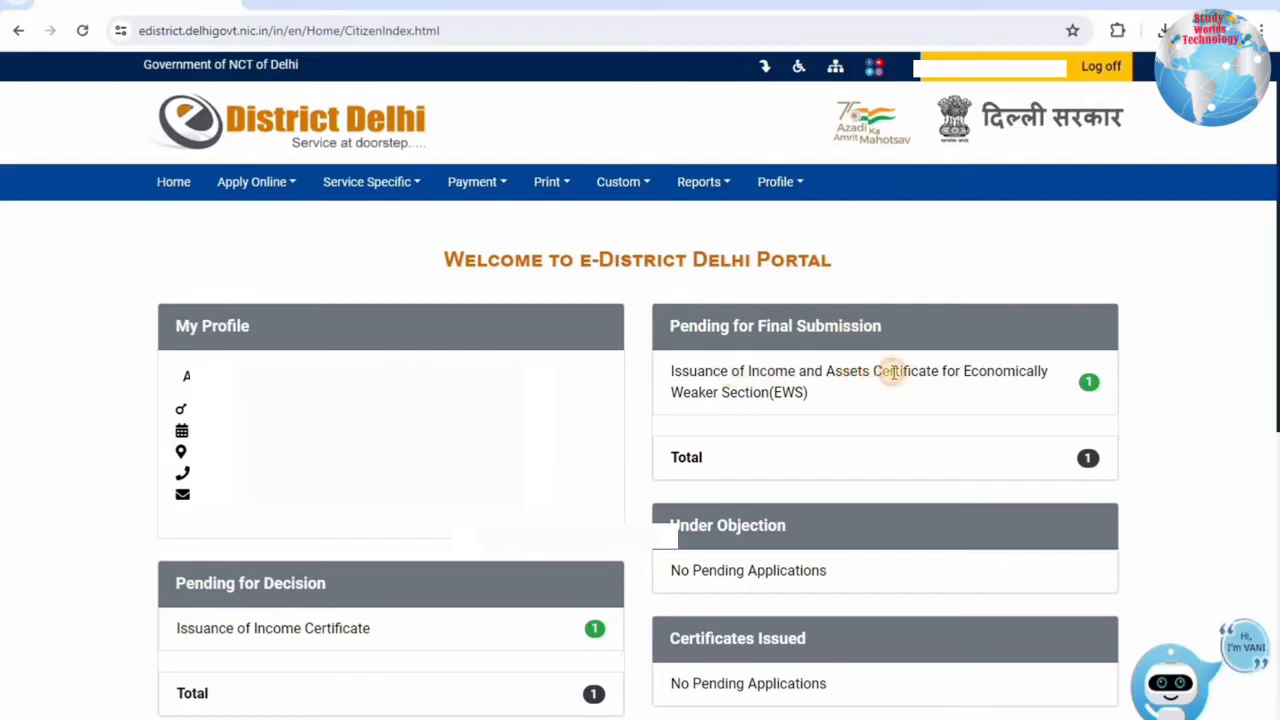
pyautogui.moveTo(957, 371); pyautogui.dragTo(988, 400)
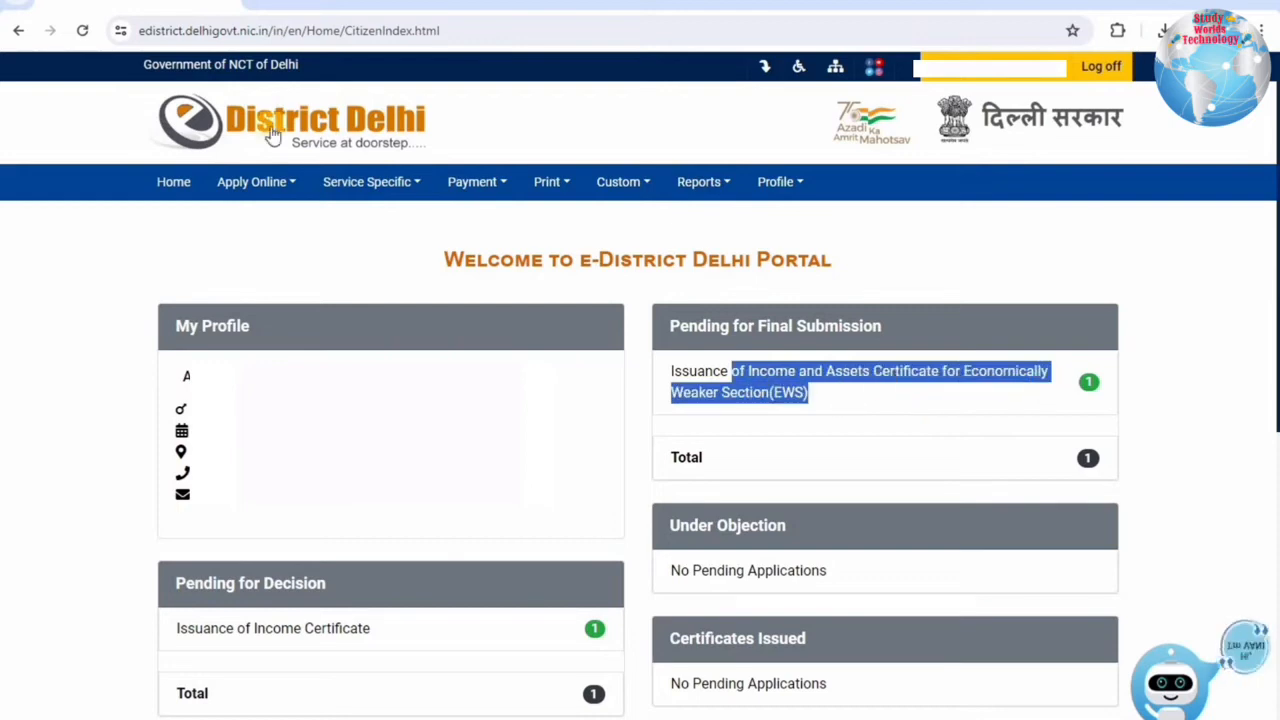
pyautogui.click(243, 188)
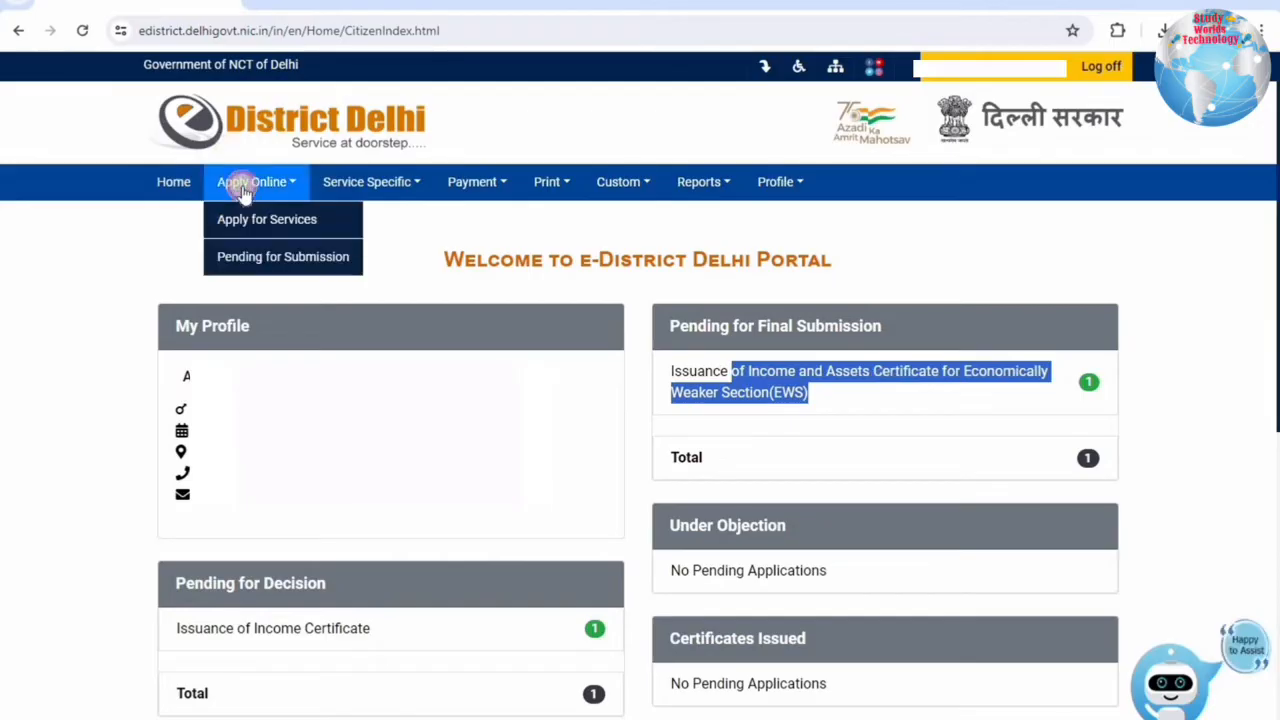
pyautogui.click(250, 263)
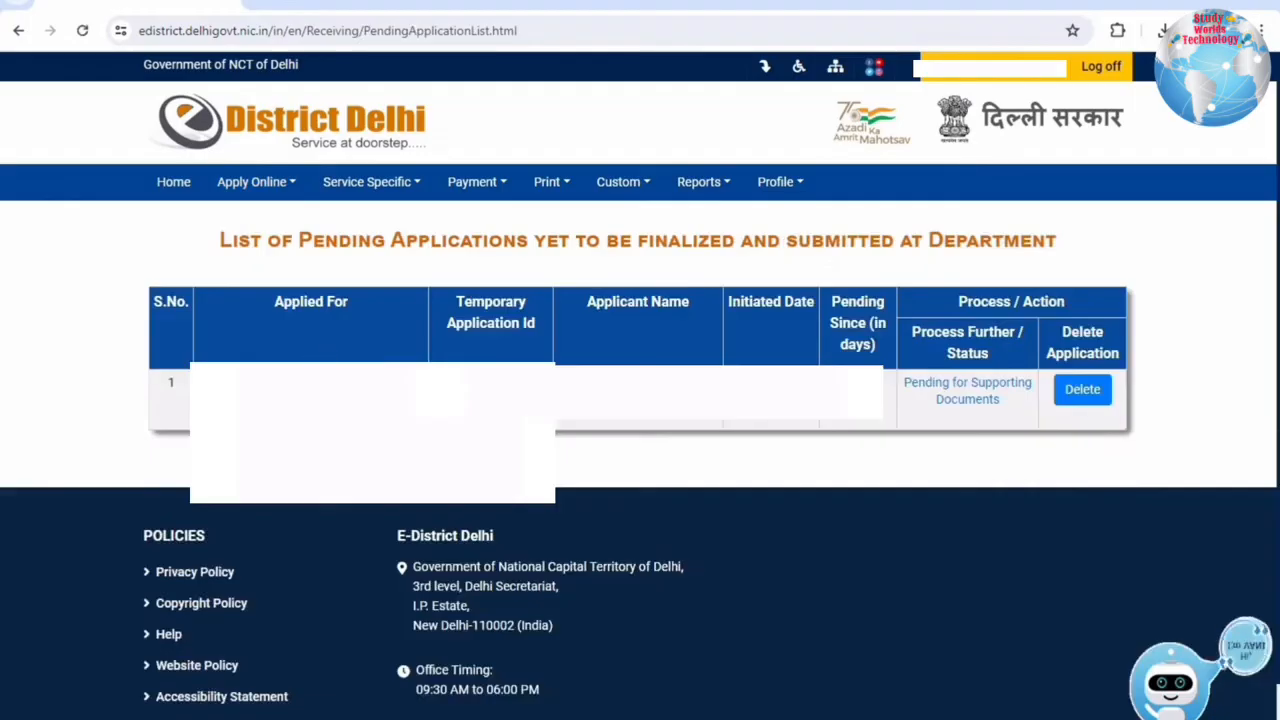
pyautogui.click(962, 399)
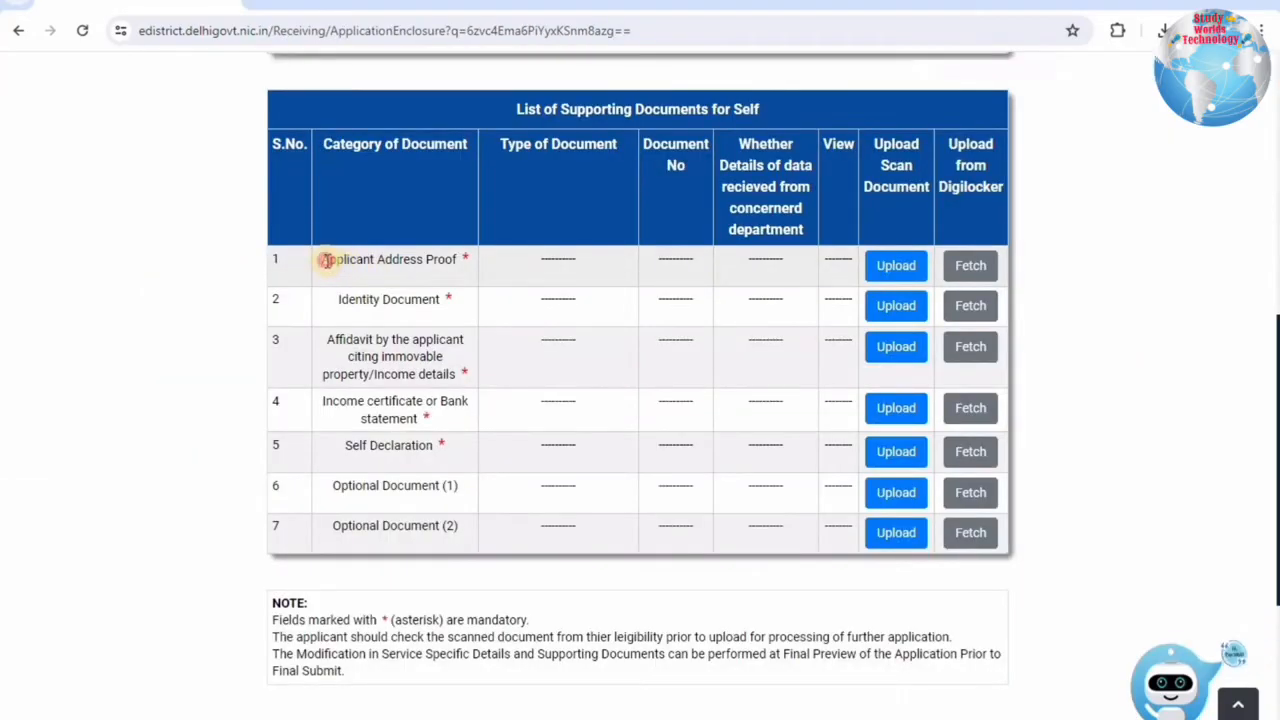
# Open the Applicant Address Proof upload form and choose Aadhaar Card as the document.
pyautogui.moveTo(326, 260); pyautogui.dragTo(458, 260)
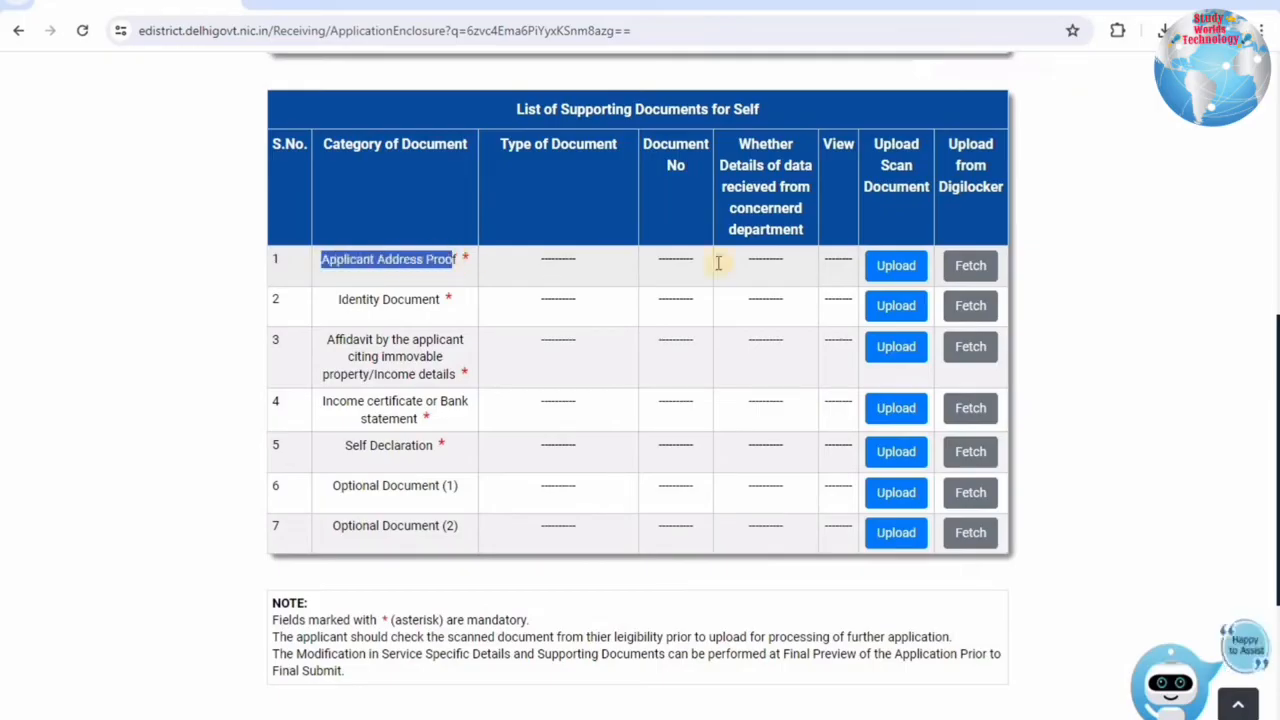
pyautogui.click(883, 270)
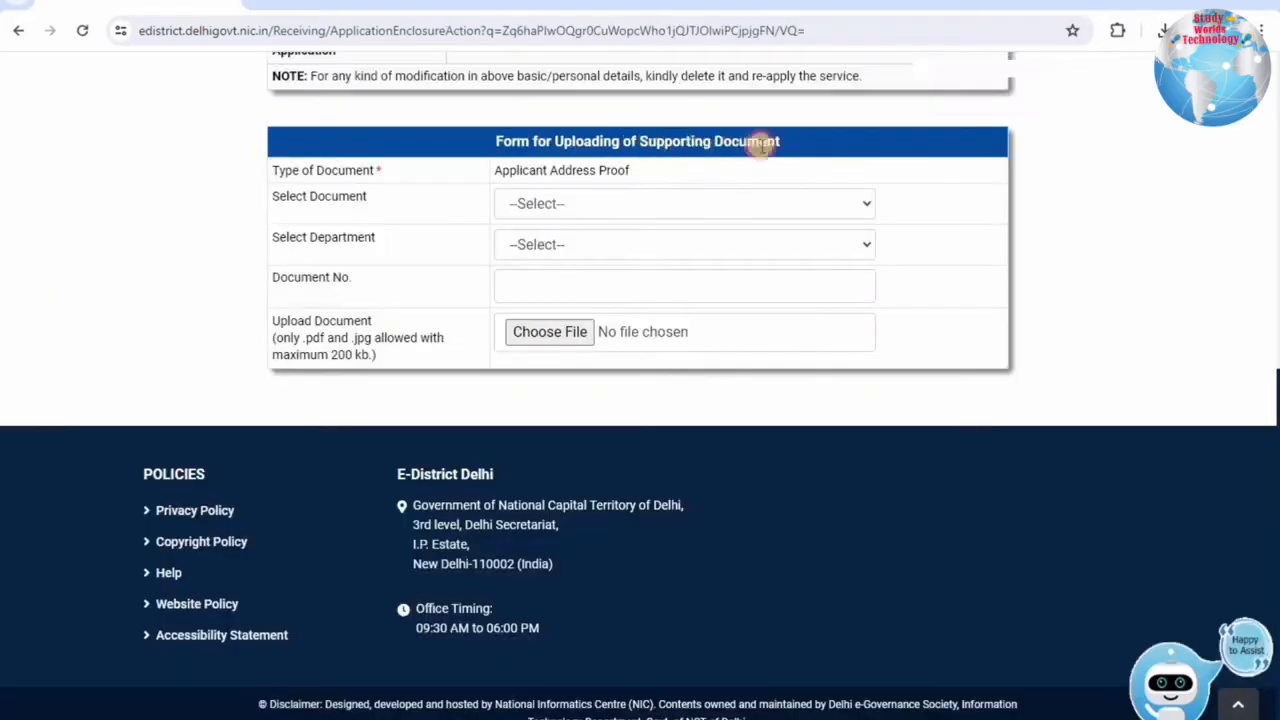
pyautogui.moveTo(495, 172); pyautogui.dragTo(509, 200)
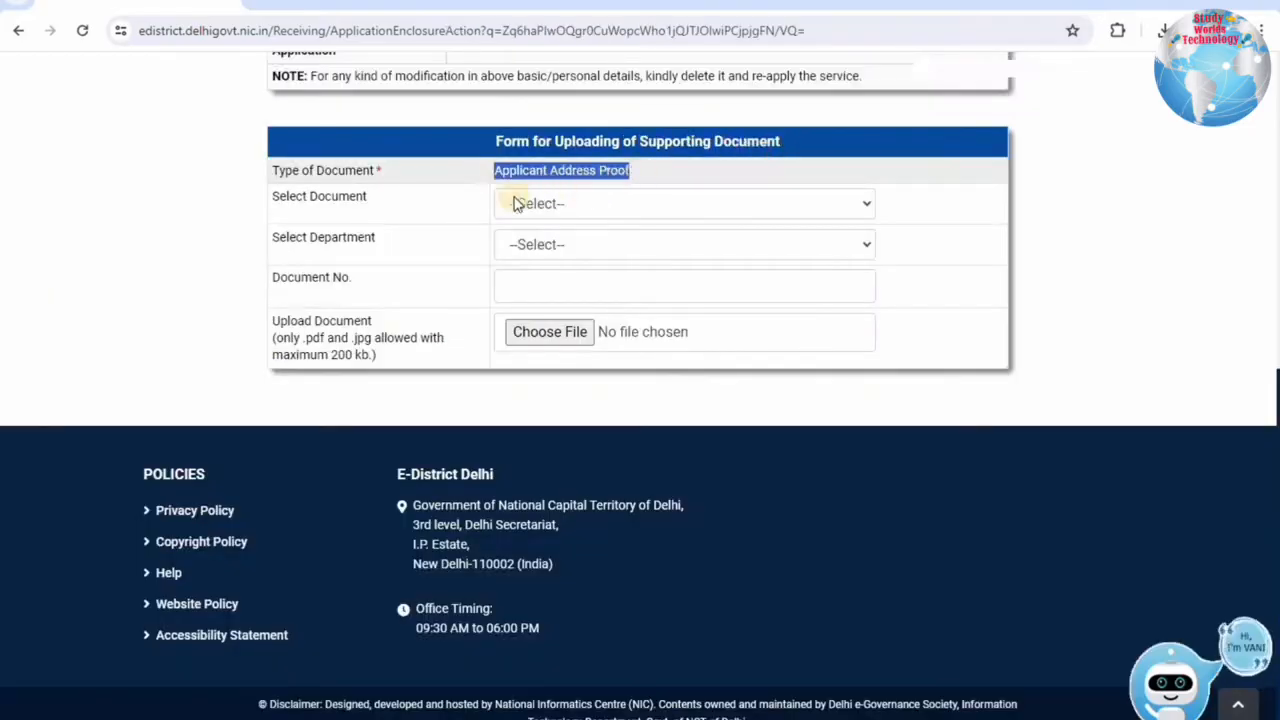
pyautogui.moveTo(320, 200); pyautogui.dragTo(522, 214)
pyautogui.click(522, 214)
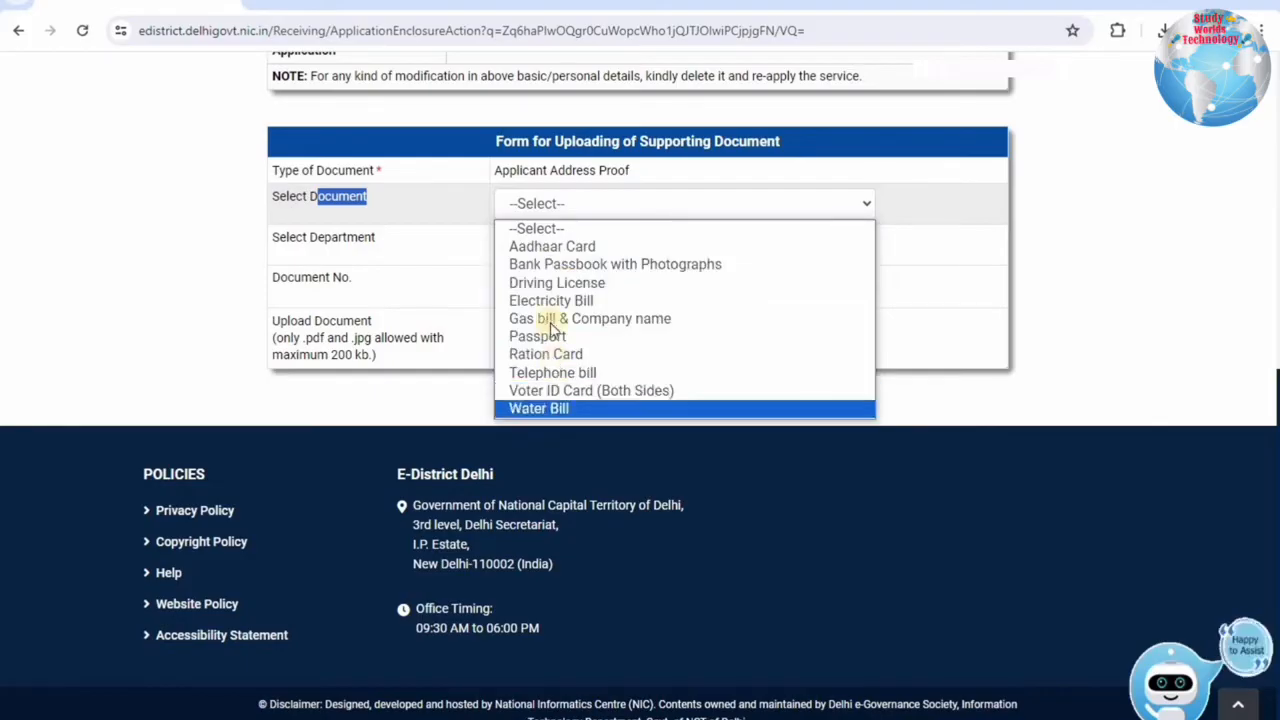
pyautogui.click(551, 250)
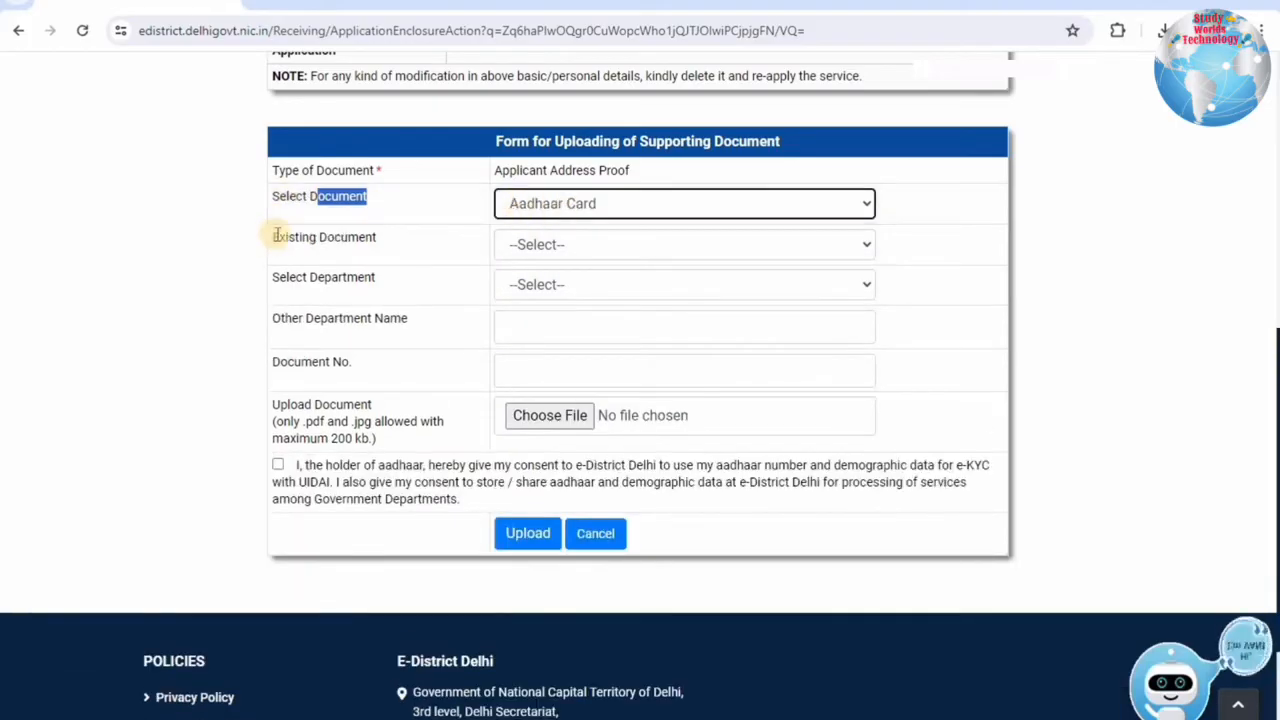
pyautogui.moveTo(272, 237); pyautogui.dragTo(588, 246)
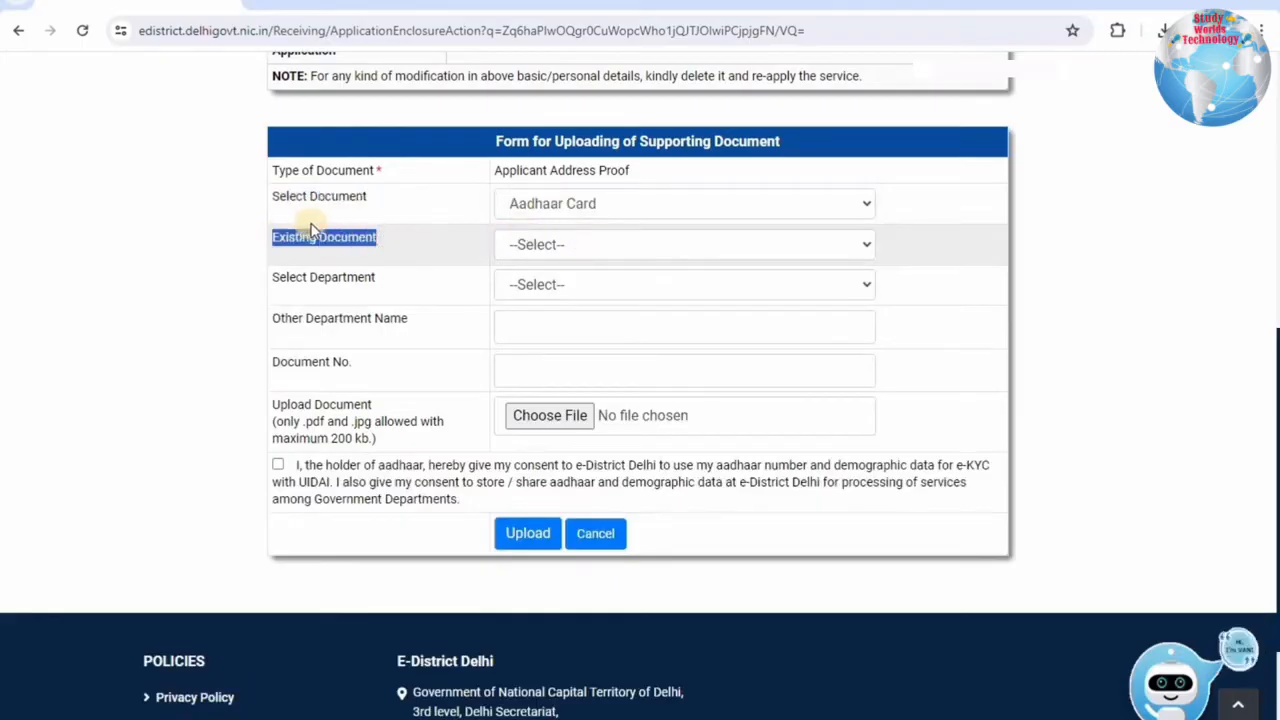
pyautogui.click(390, 248)
pyautogui.moveTo(366, 240); pyautogui.dragTo(396, 247)
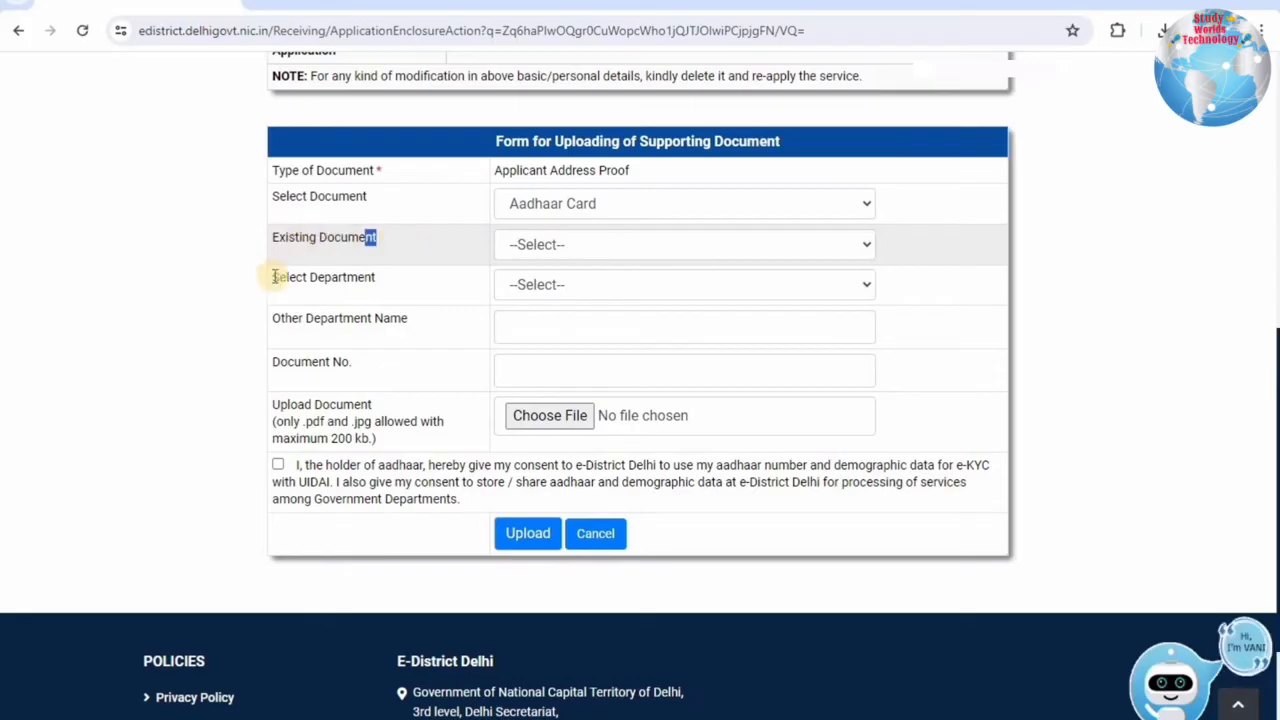
# Set the department to UID, attach the scanned file, give Aadhaar consent and upload.
pyautogui.moveTo(273, 278); pyautogui.dragTo(506, 291)
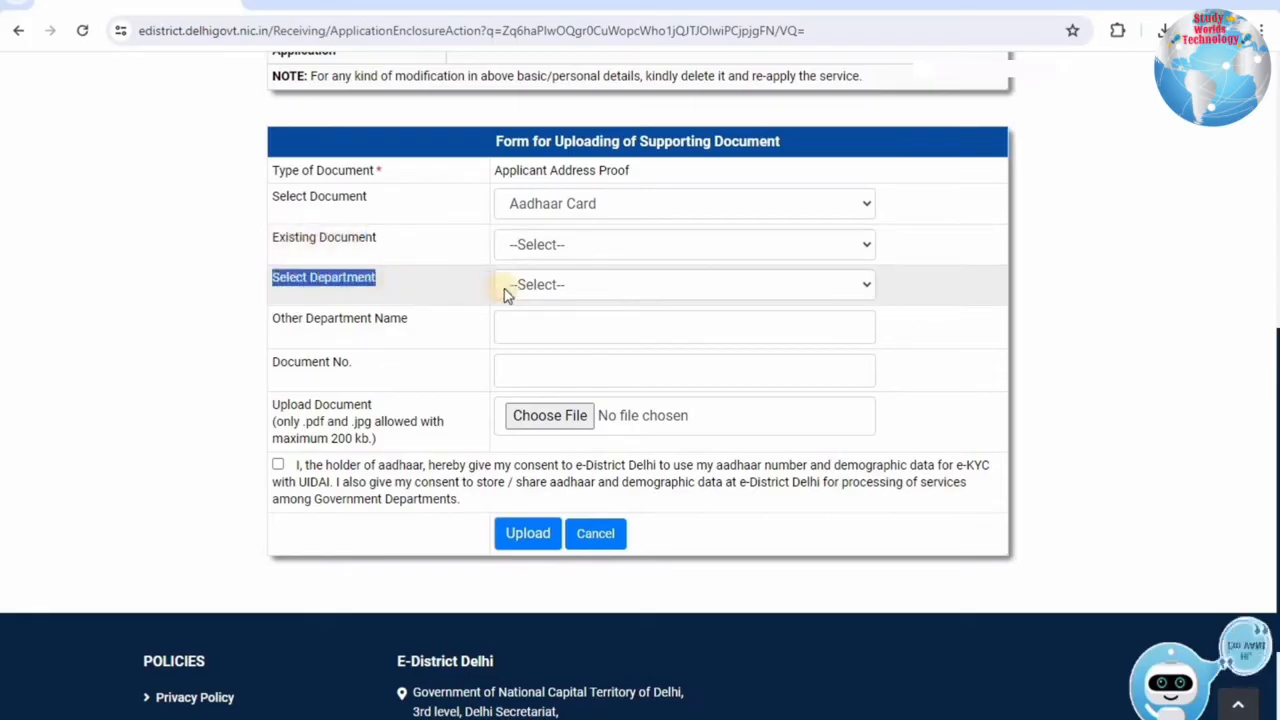
pyautogui.click(510, 286)
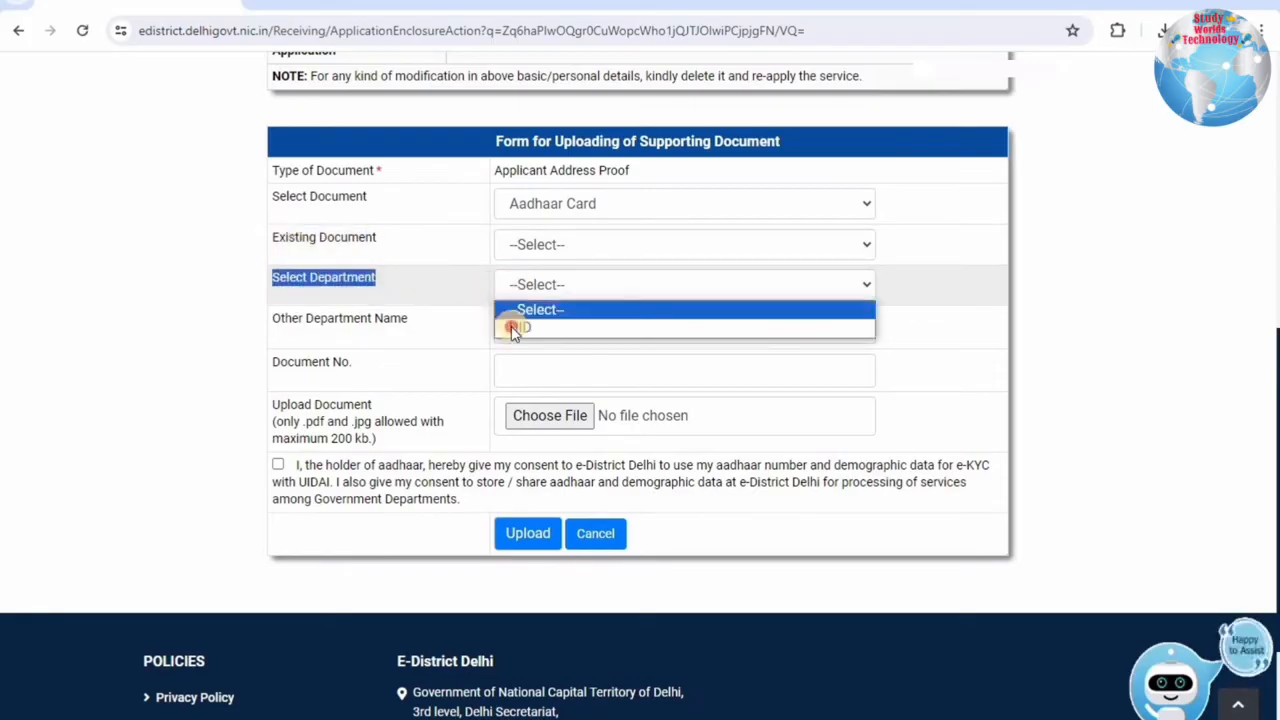
pyautogui.click(512, 328)
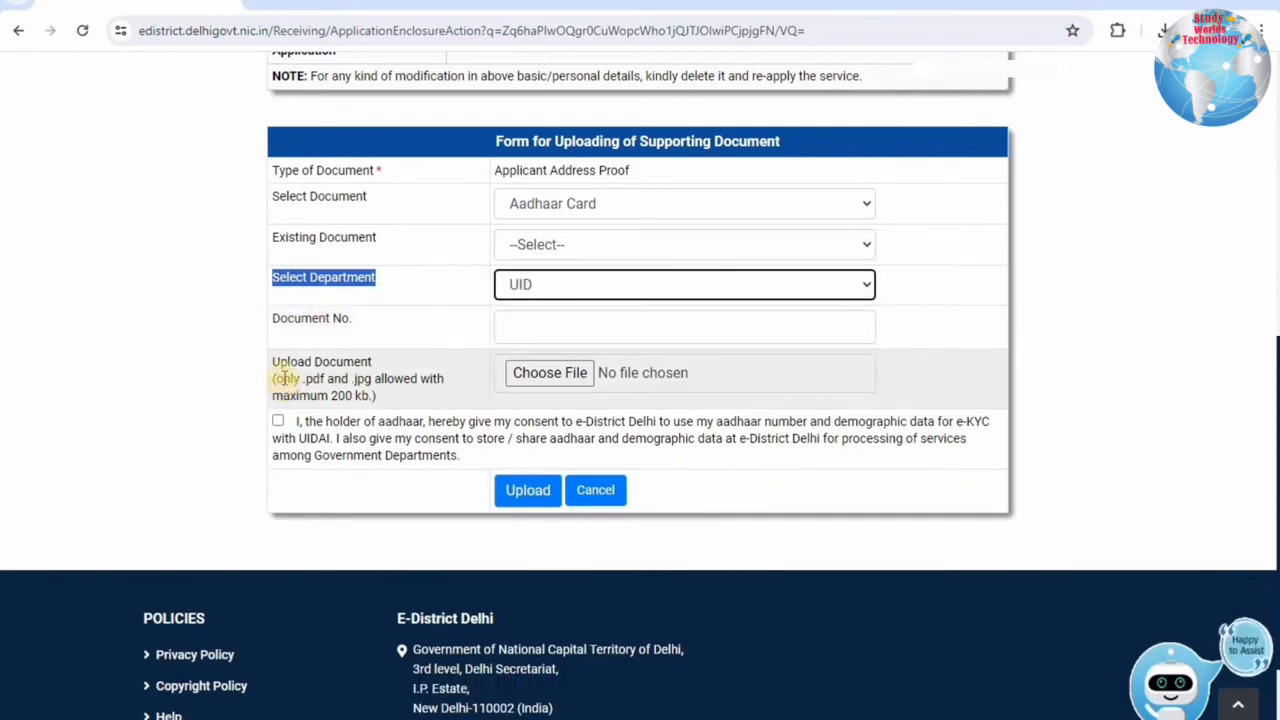
pyautogui.moveTo(279, 378); pyautogui.dragTo(368, 397)
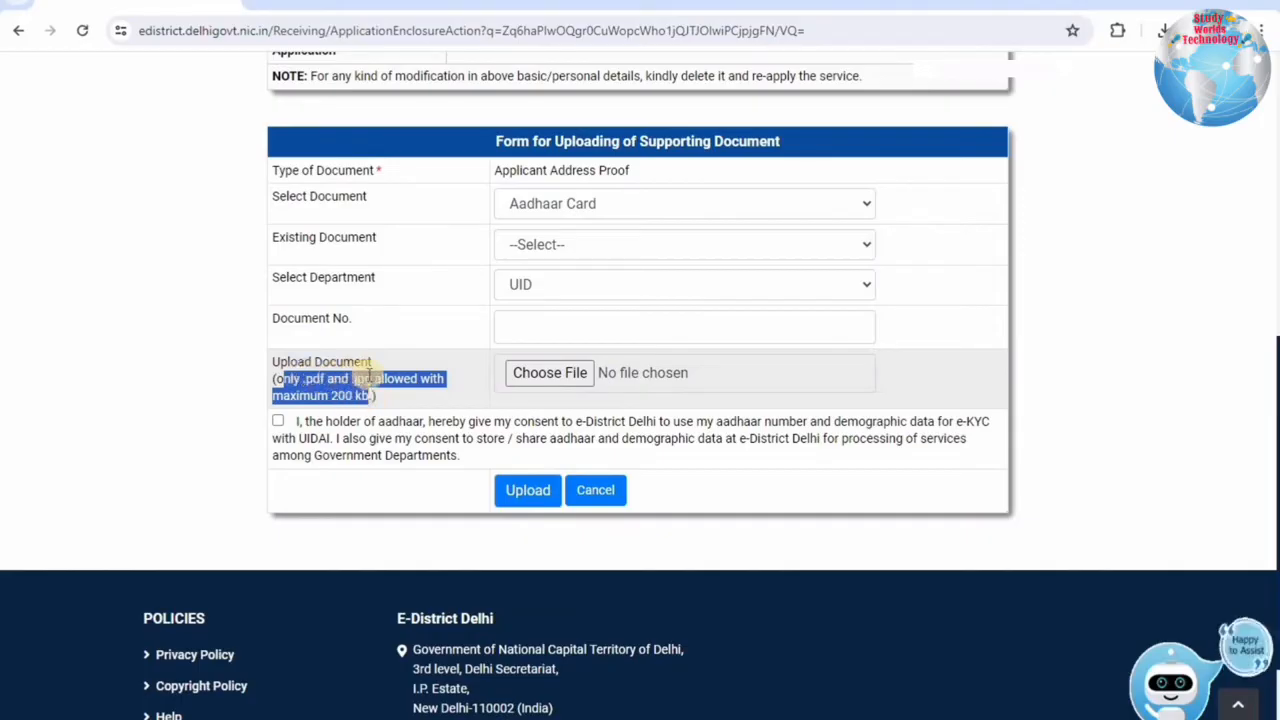
pyautogui.click(538, 372)
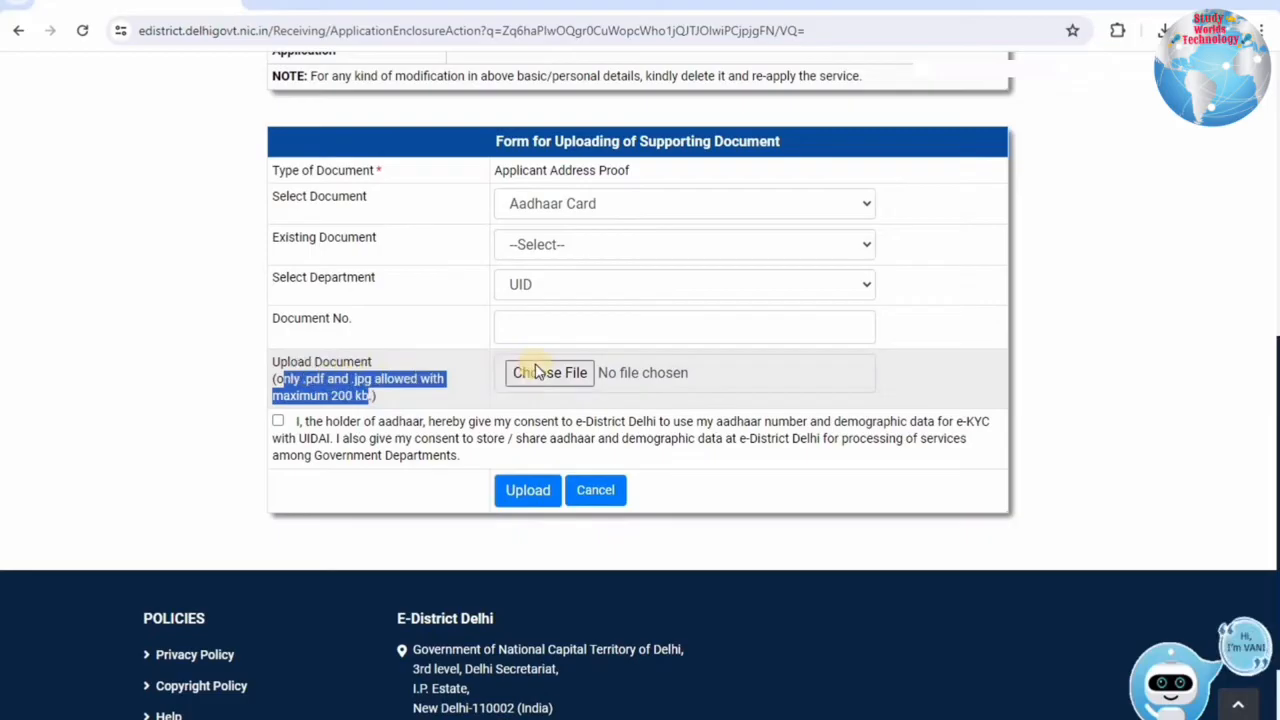
pyautogui.click(280, 422)
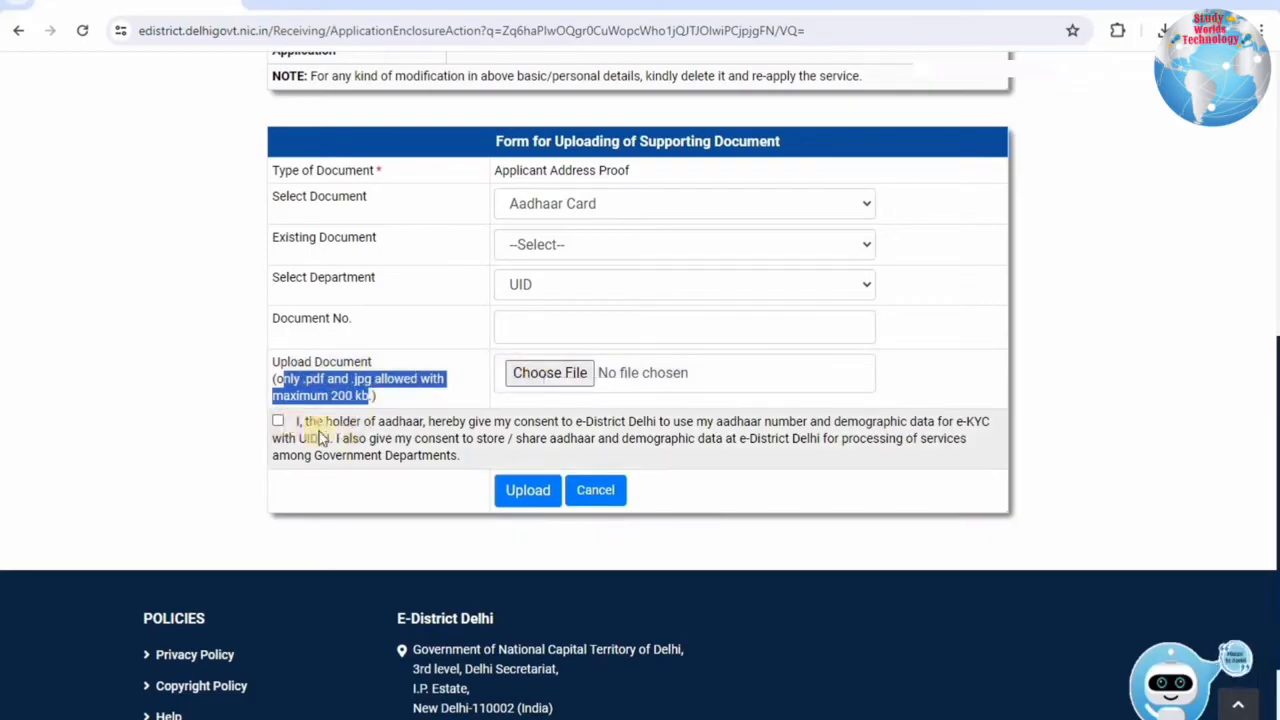
pyautogui.click(525, 494)
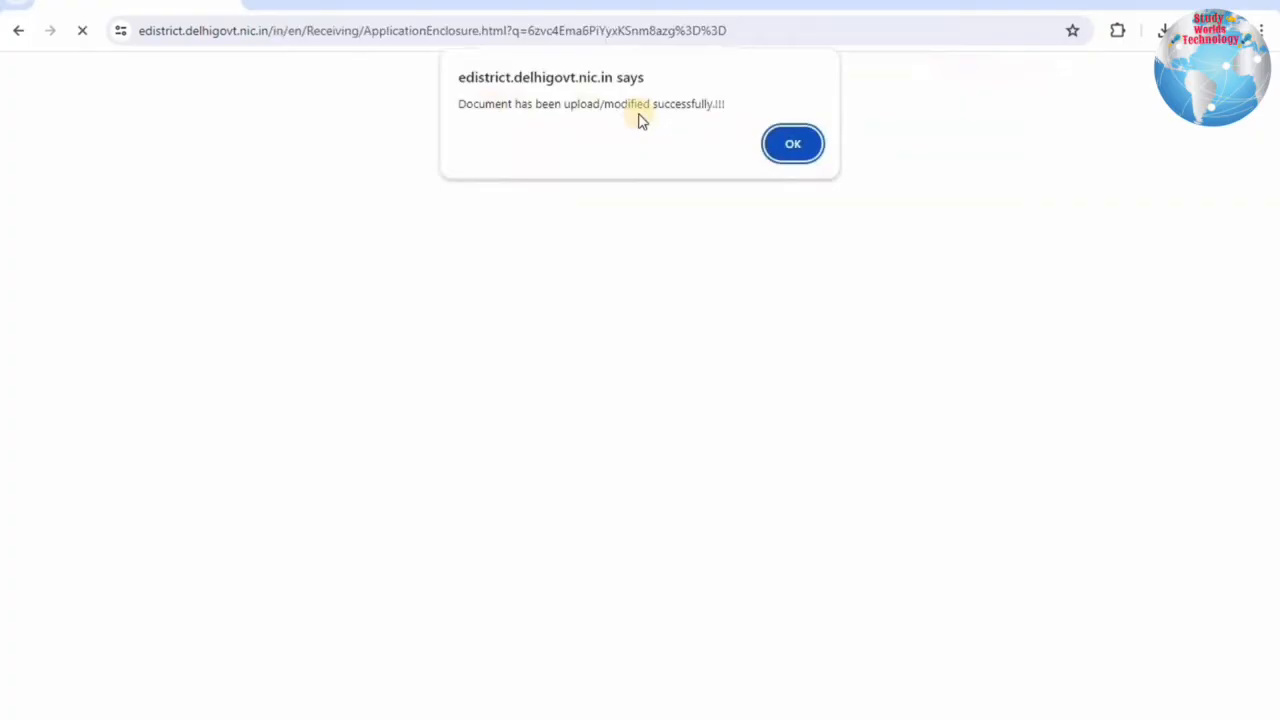
# Dismiss the upload success alert and return to the supporting documents list.
pyautogui.click(790, 143)
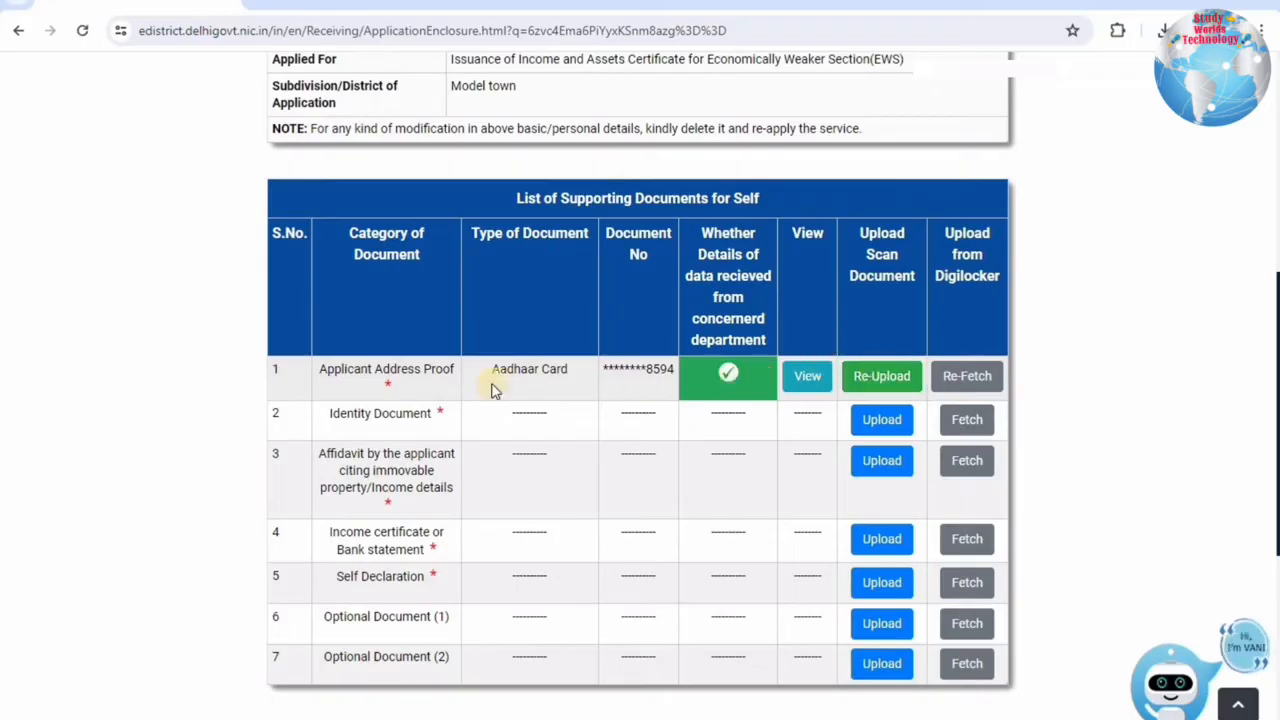
pyautogui.moveTo(358, 413); pyautogui.dragTo(384, 413)
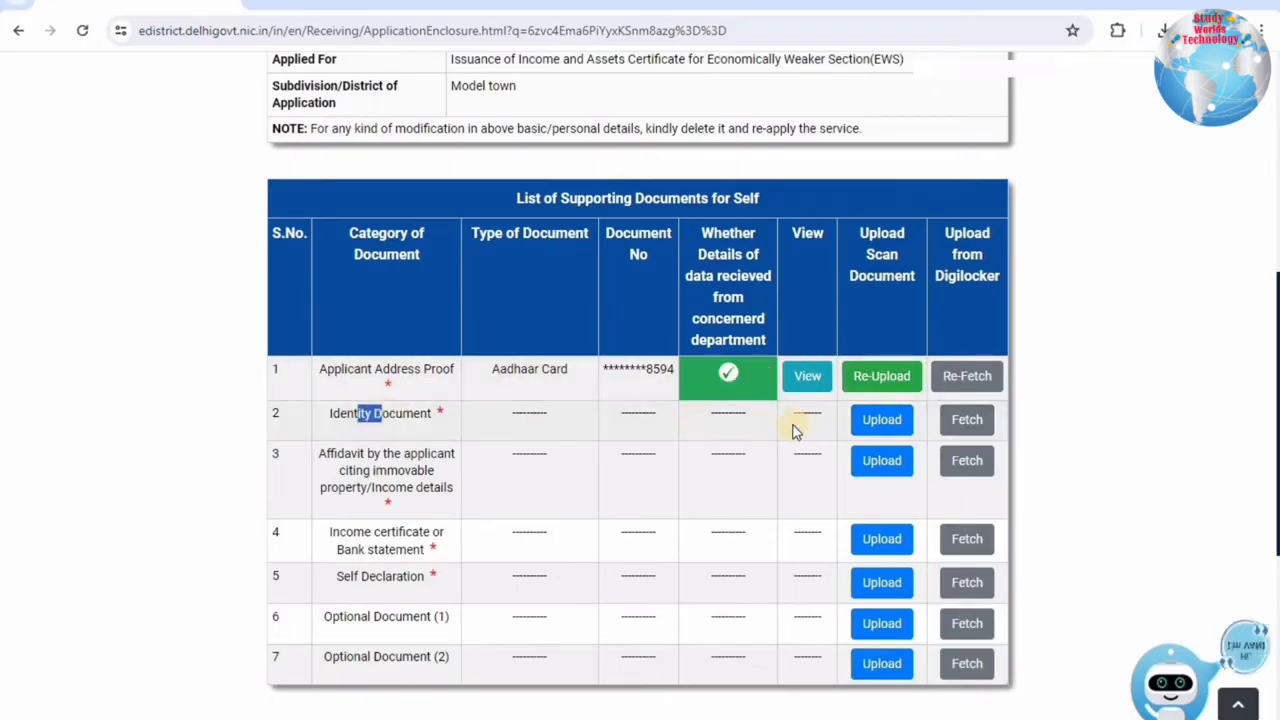
# Upload Aadhaar Card as the Identity Document and confirm the success alert.
pyautogui.click(865, 419)
pyautogui.click(533, 262)
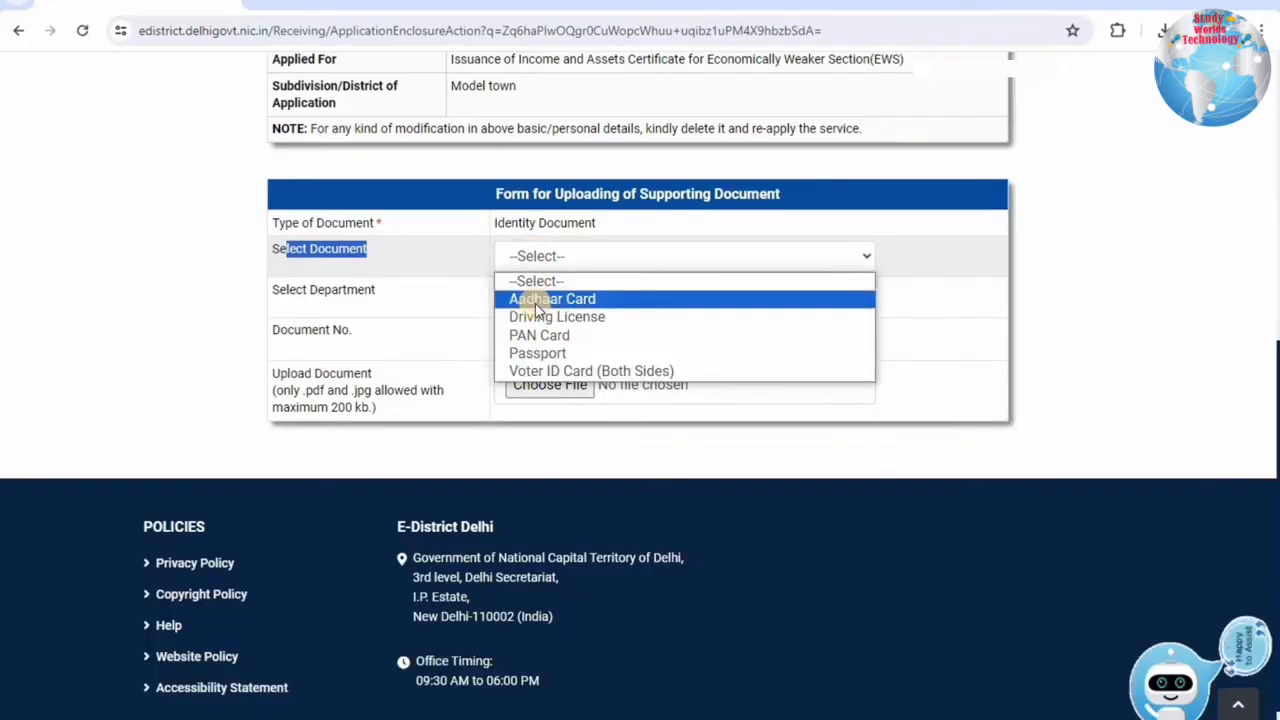
pyautogui.click(537, 303)
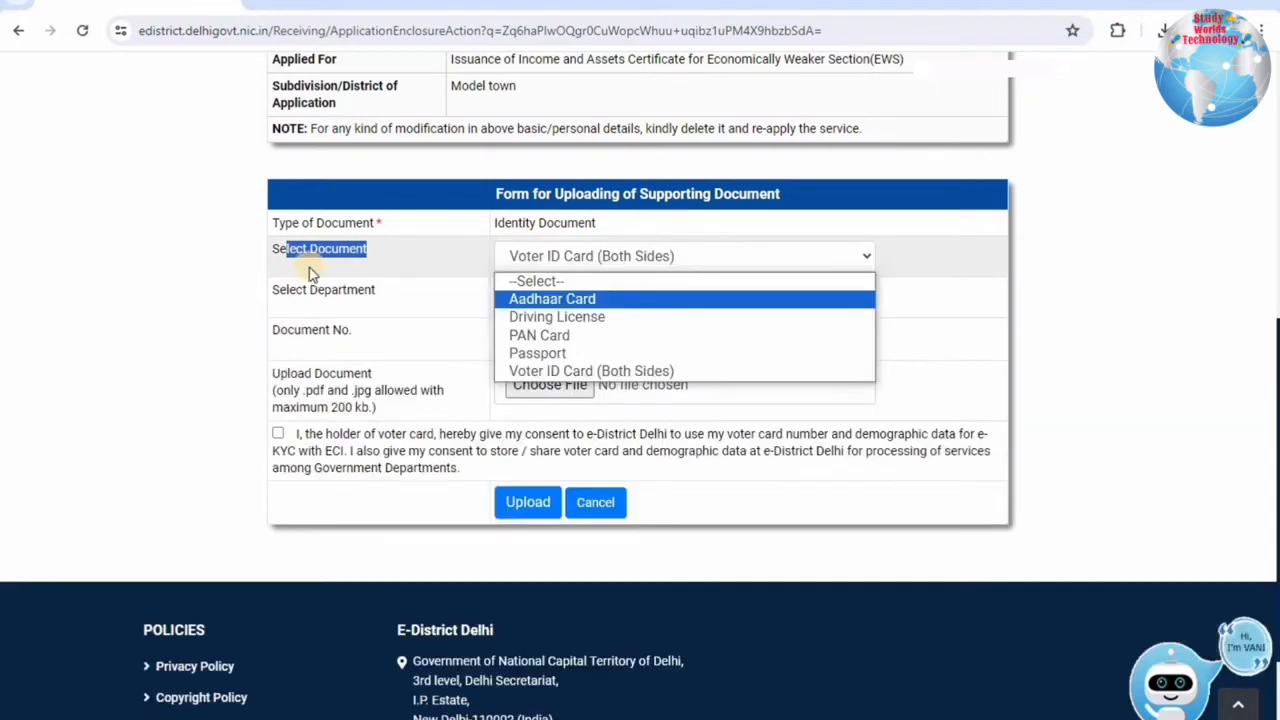
pyautogui.press('Return')
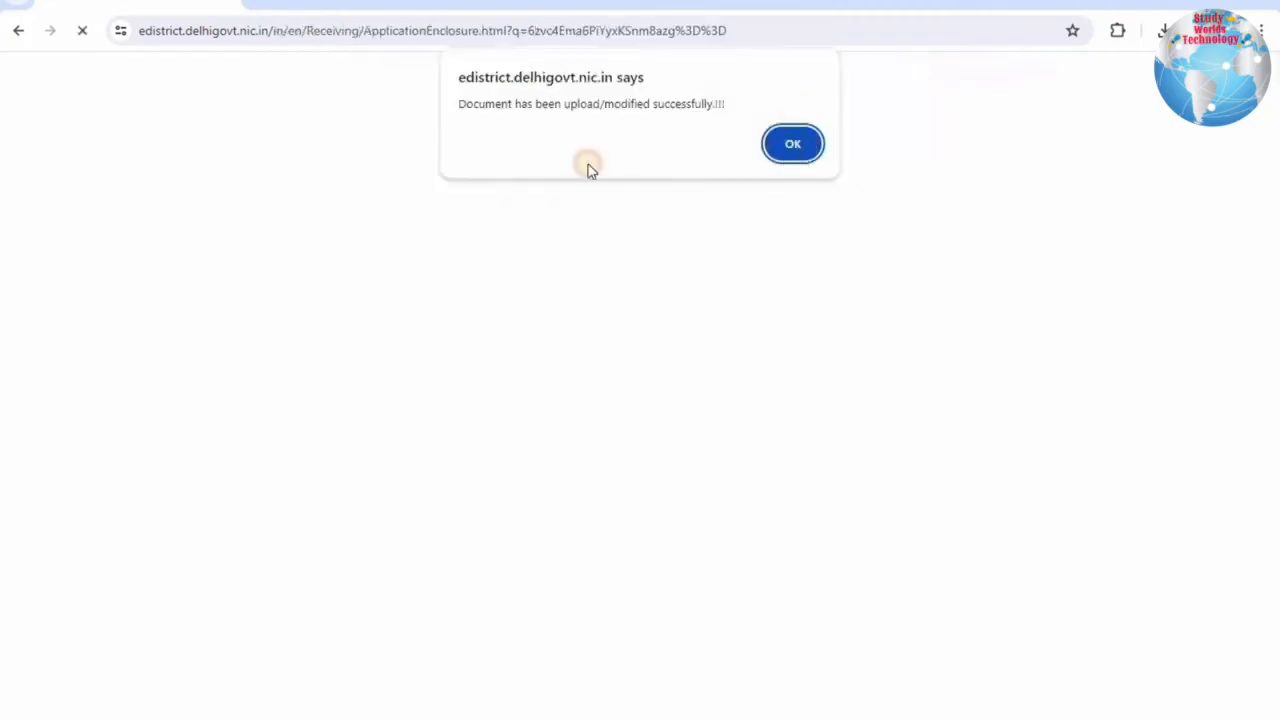
pyautogui.press('Return')
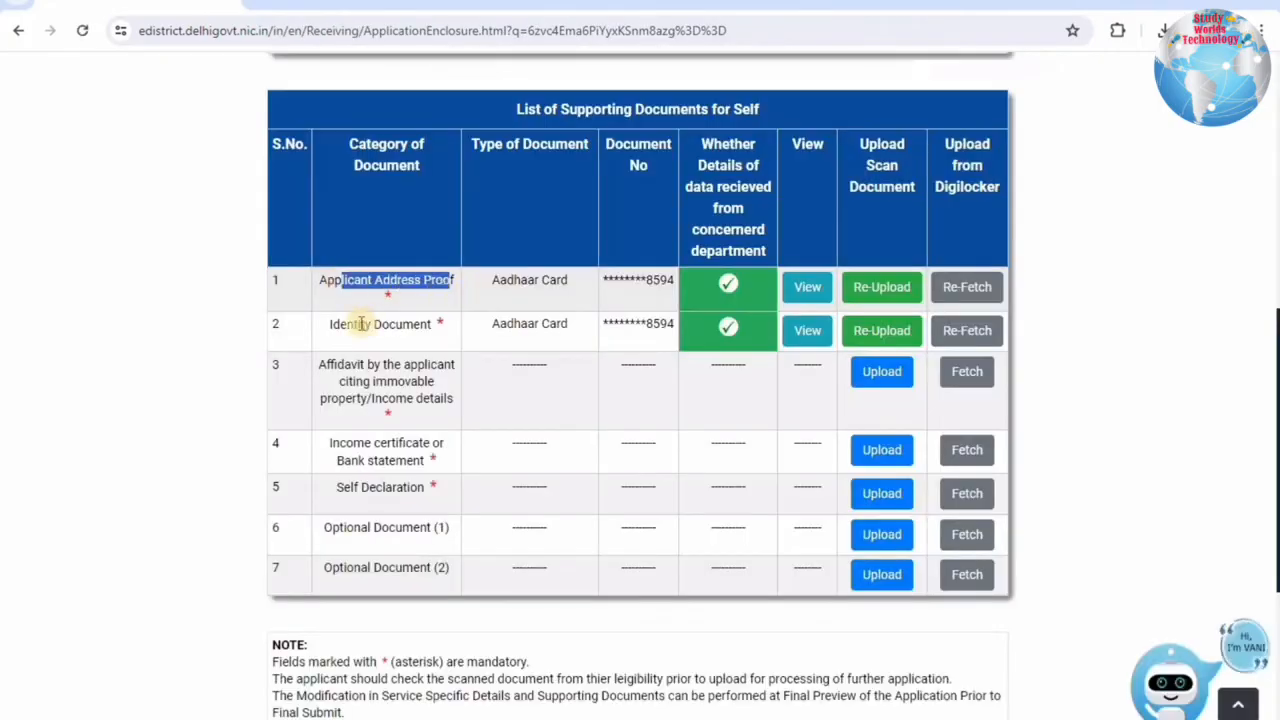
# Locate the affidavit row for immovable property/income details and open its upload form.
pyautogui.moveTo(361, 323); pyautogui.dragTo(432, 324)
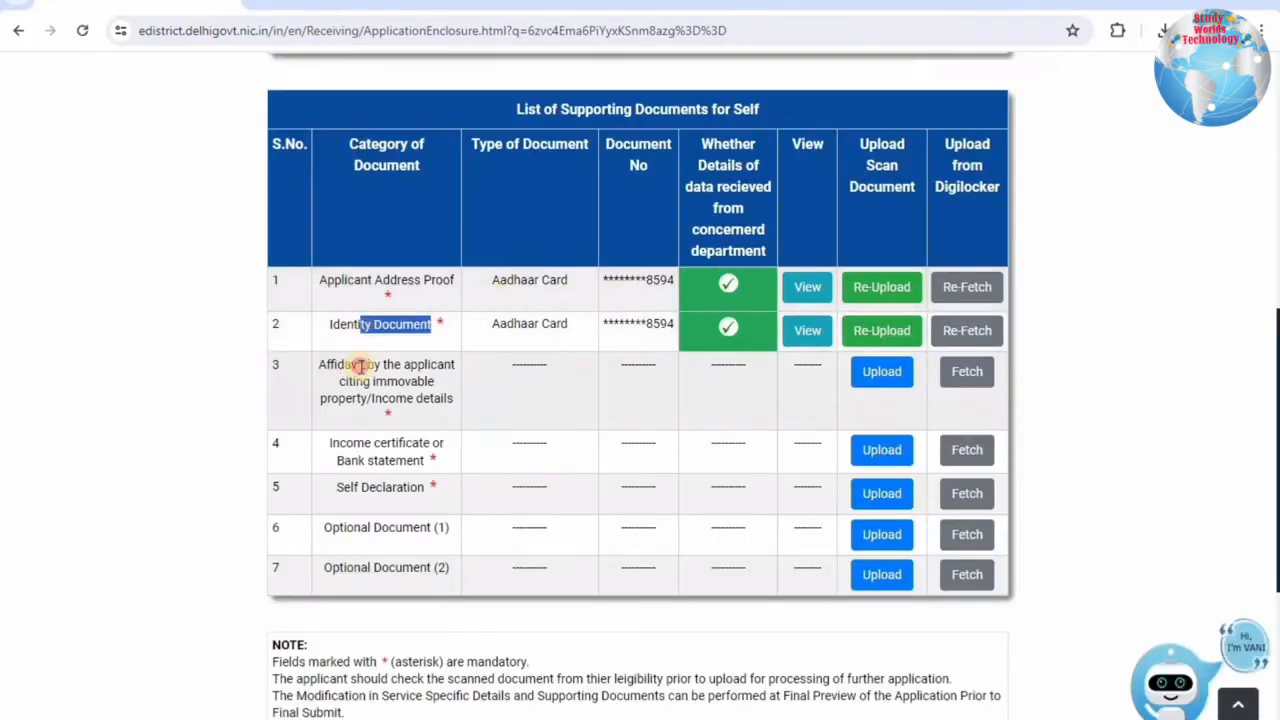
pyautogui.moveTo(327, 365); pyautogui.dragTo(450, 401)
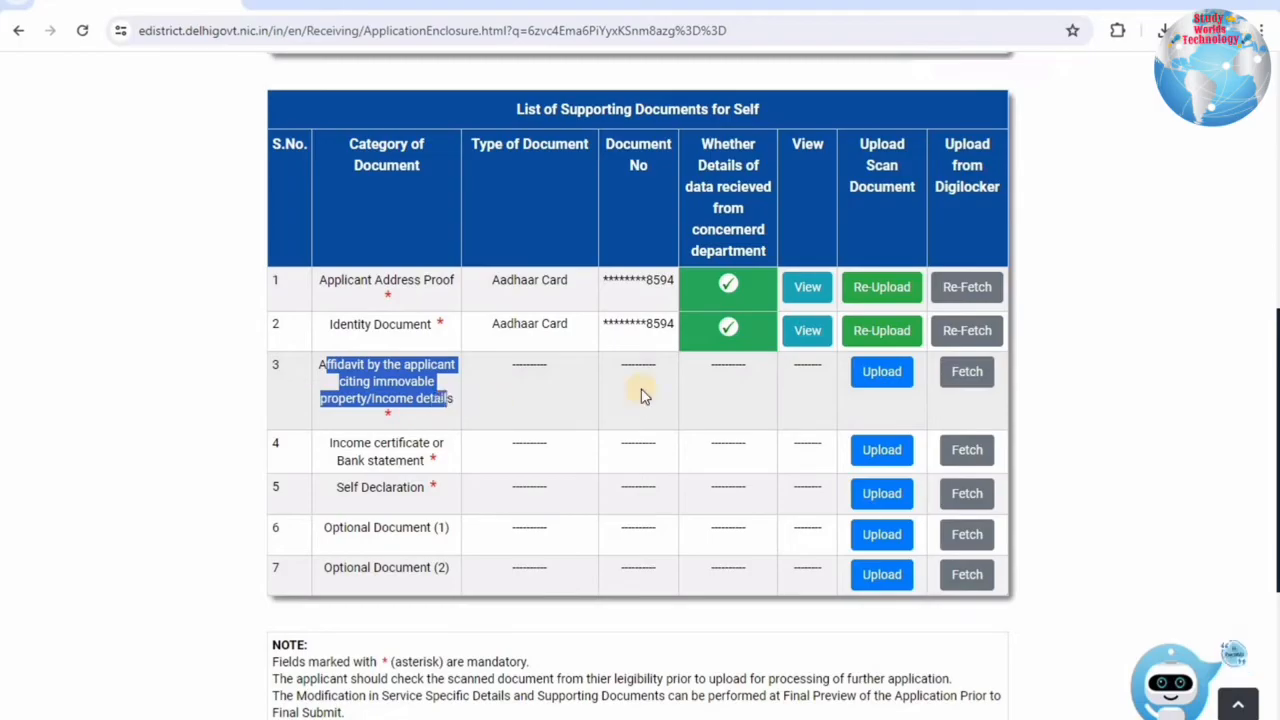
pyautogui.moveTo(326, 365); pyautogui.dragTo(449, 400)
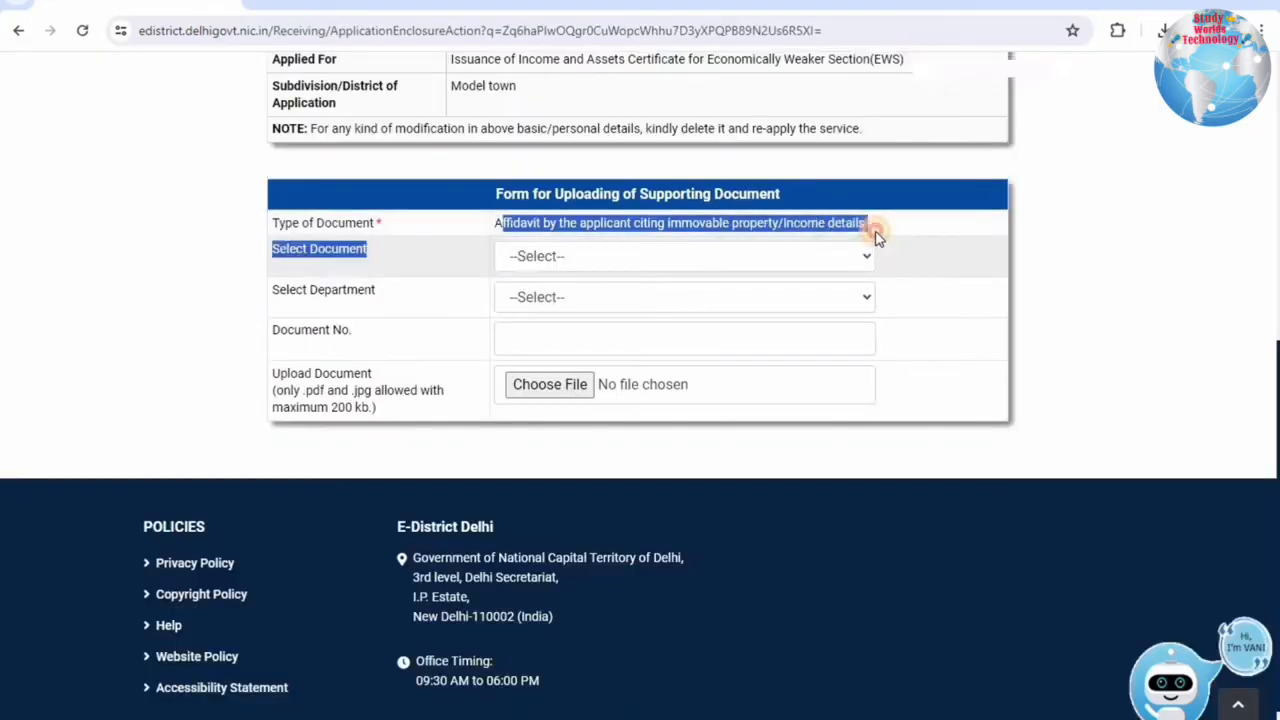
pyautogui.moveTo(875, 233); pyautogui.dragTo(877, 234)
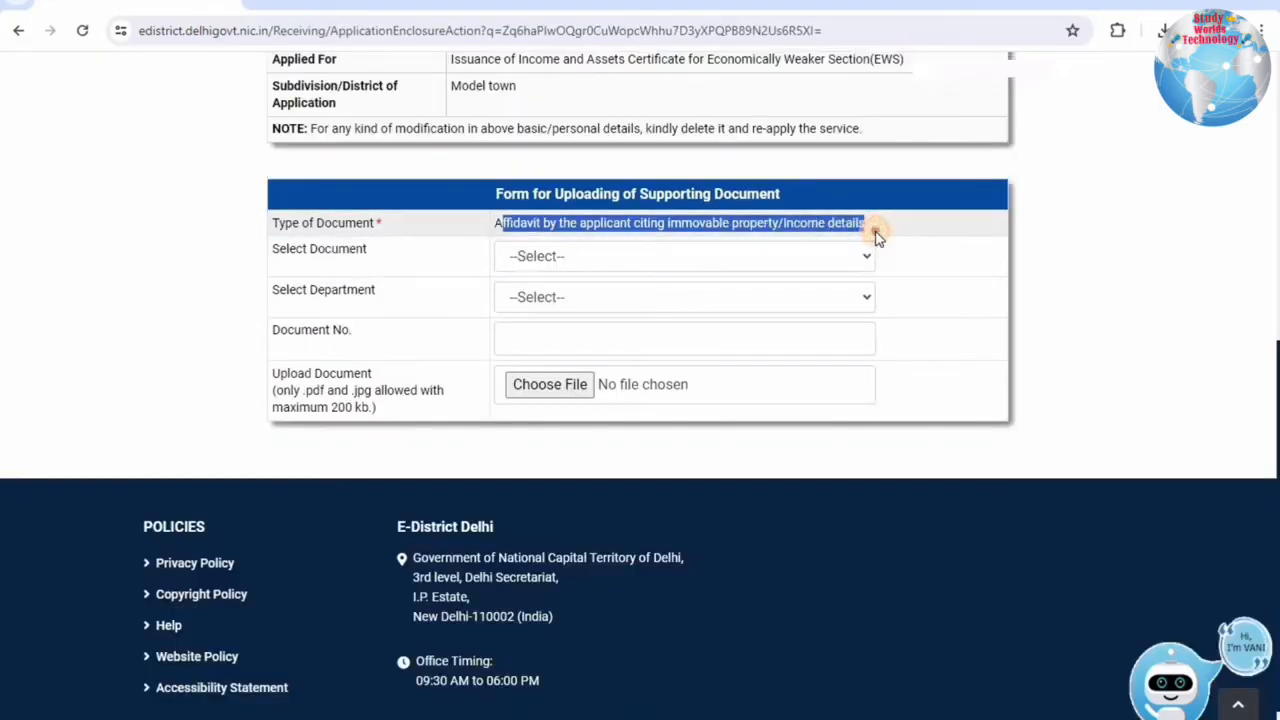
# Choose Affidavit (Complete Format) as the affidavit document.
pyautogui.click(308, 152)
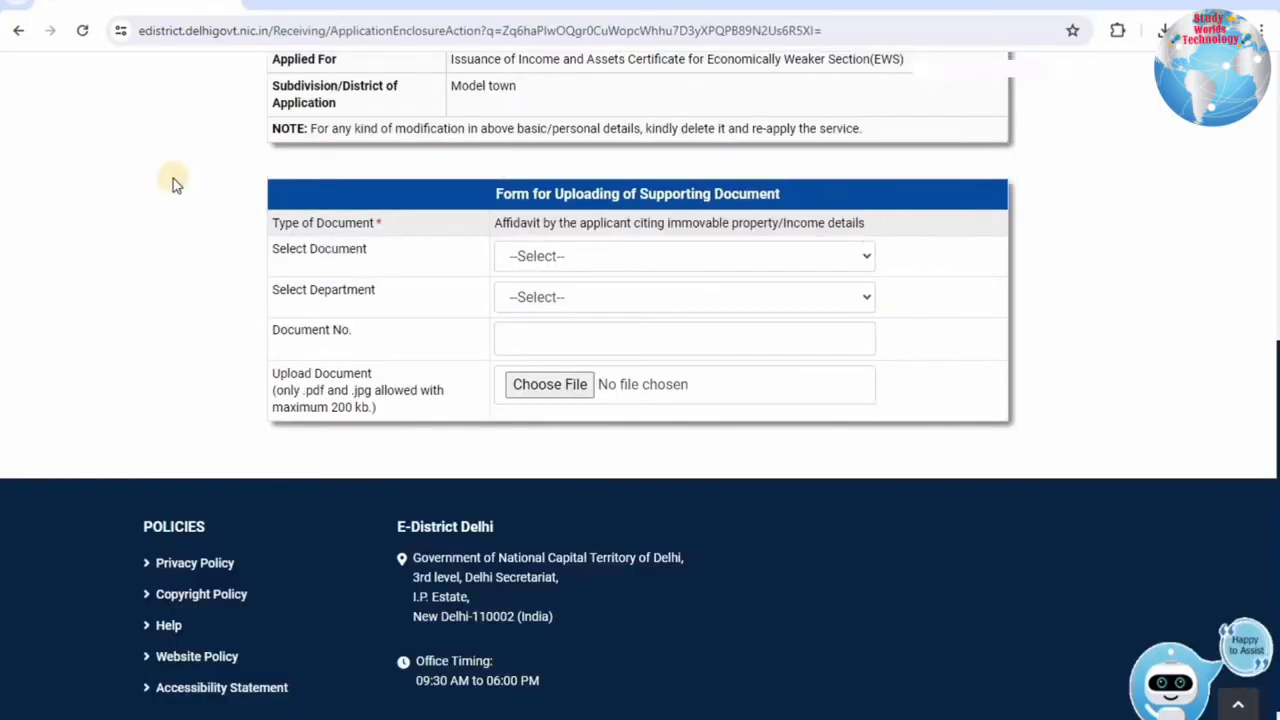
pyautogui.click(554, 256)
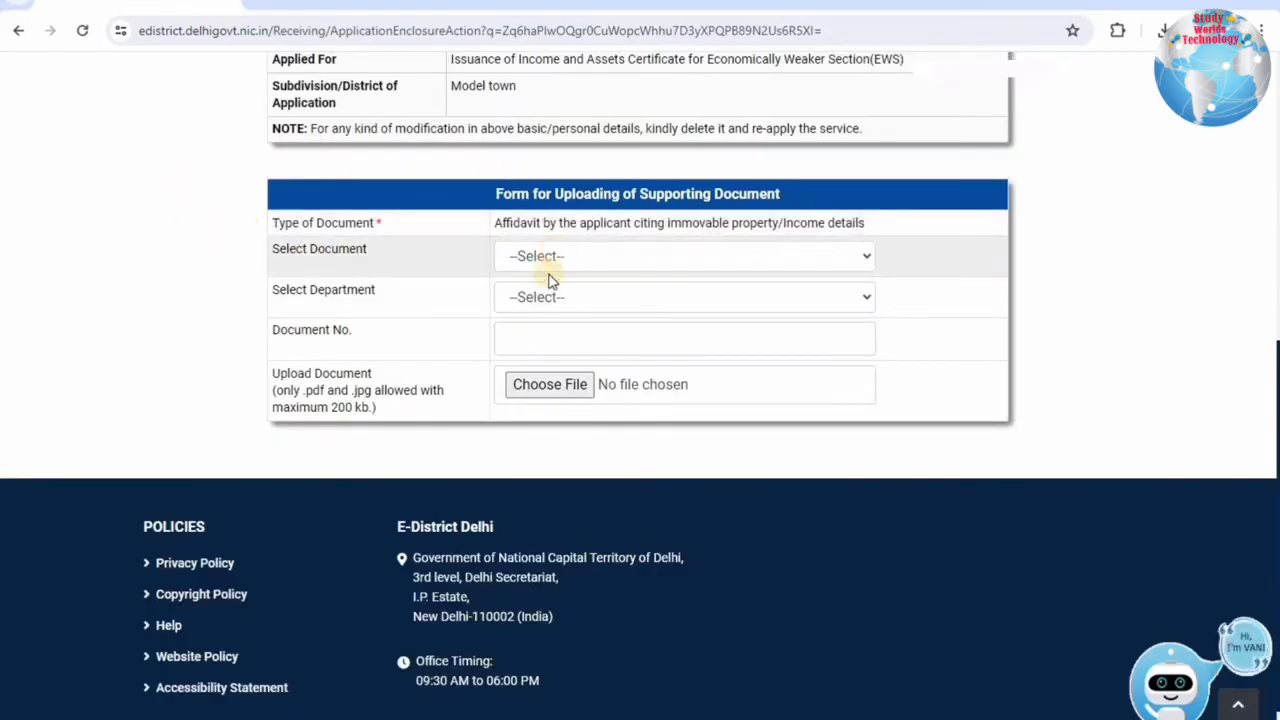
pyautogui.click(552, 262)
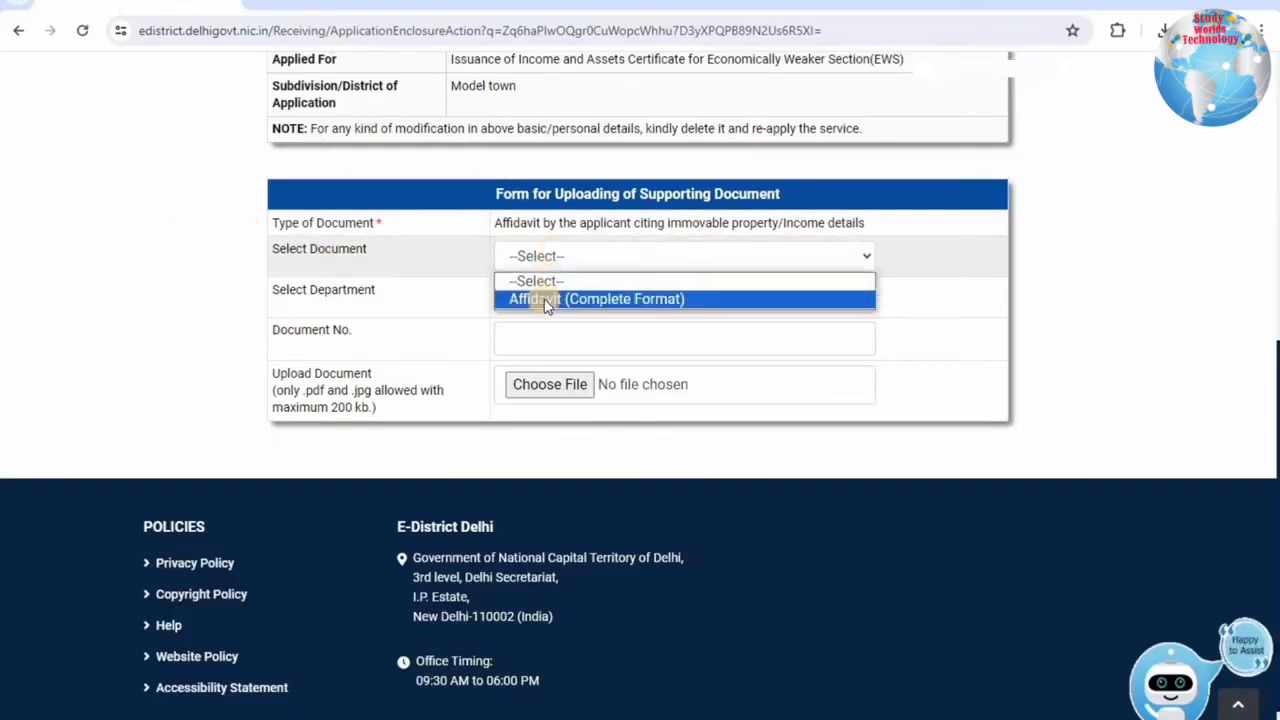
pyautogui.click(545, 303)
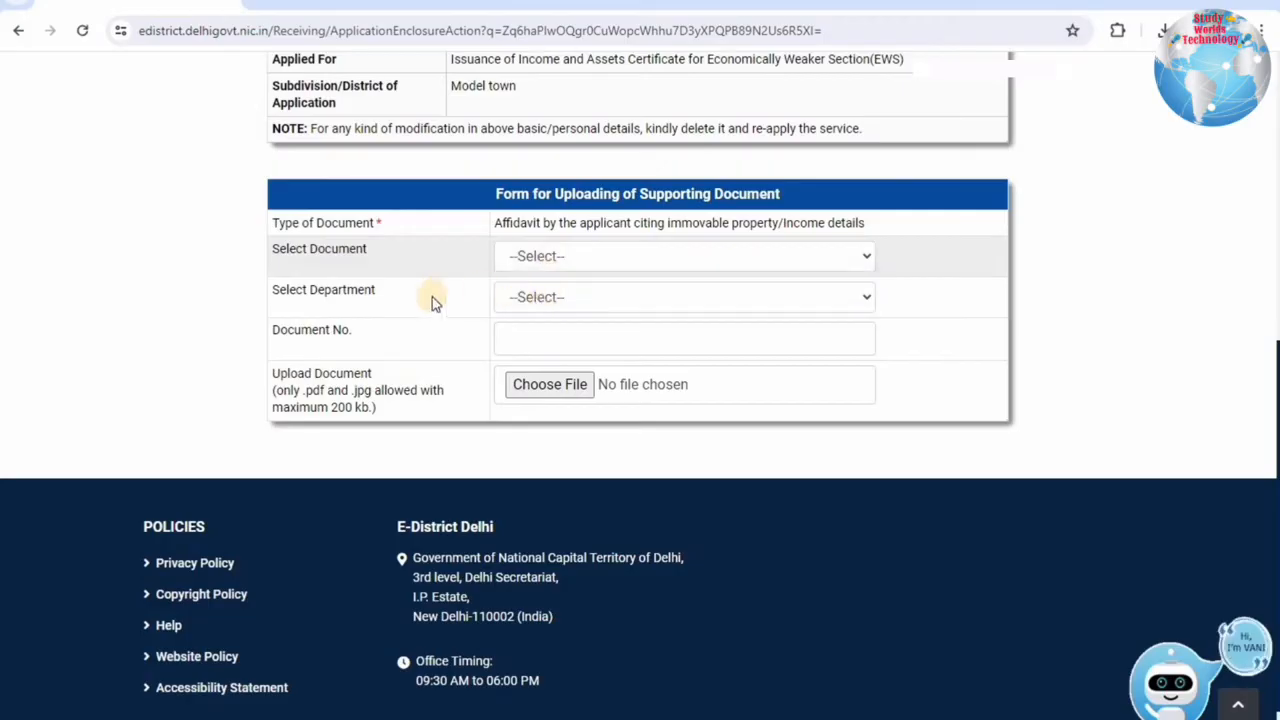
# Set the department to Other named 'self', upload the affidavit and dismiss the success message.
pyautogui.click(529, 297)
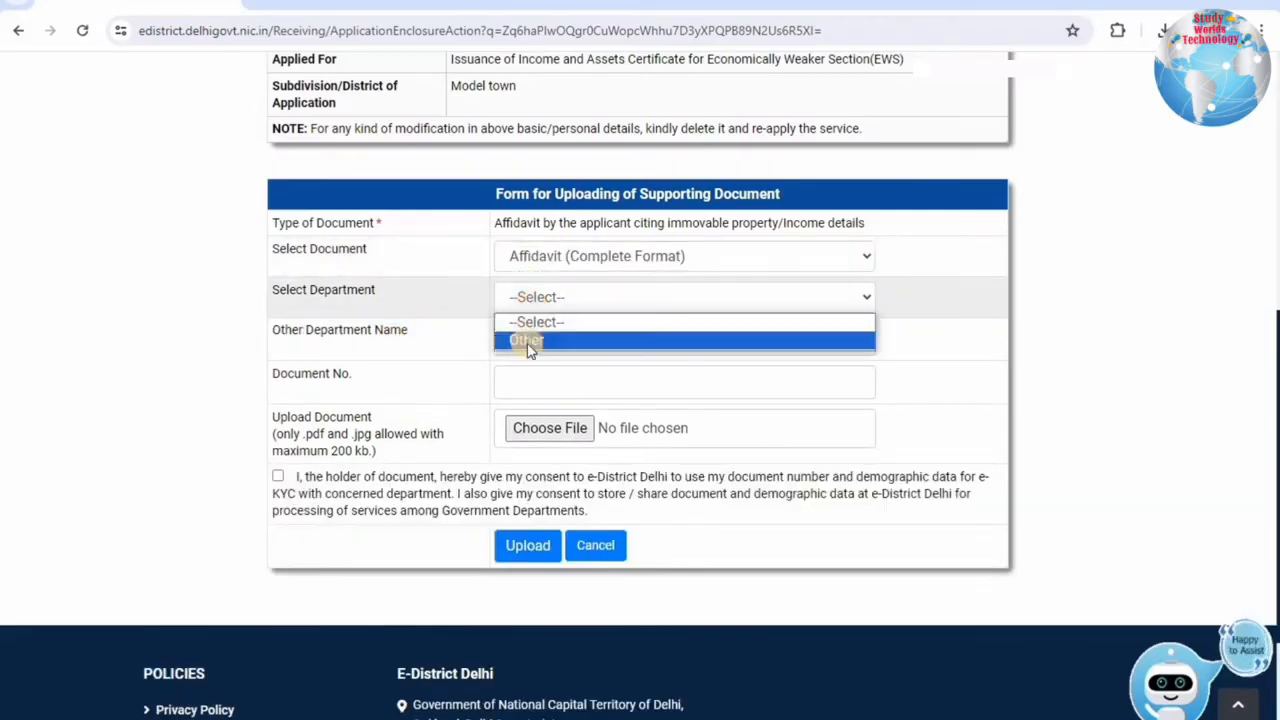
pyautogui.click(528, 343)
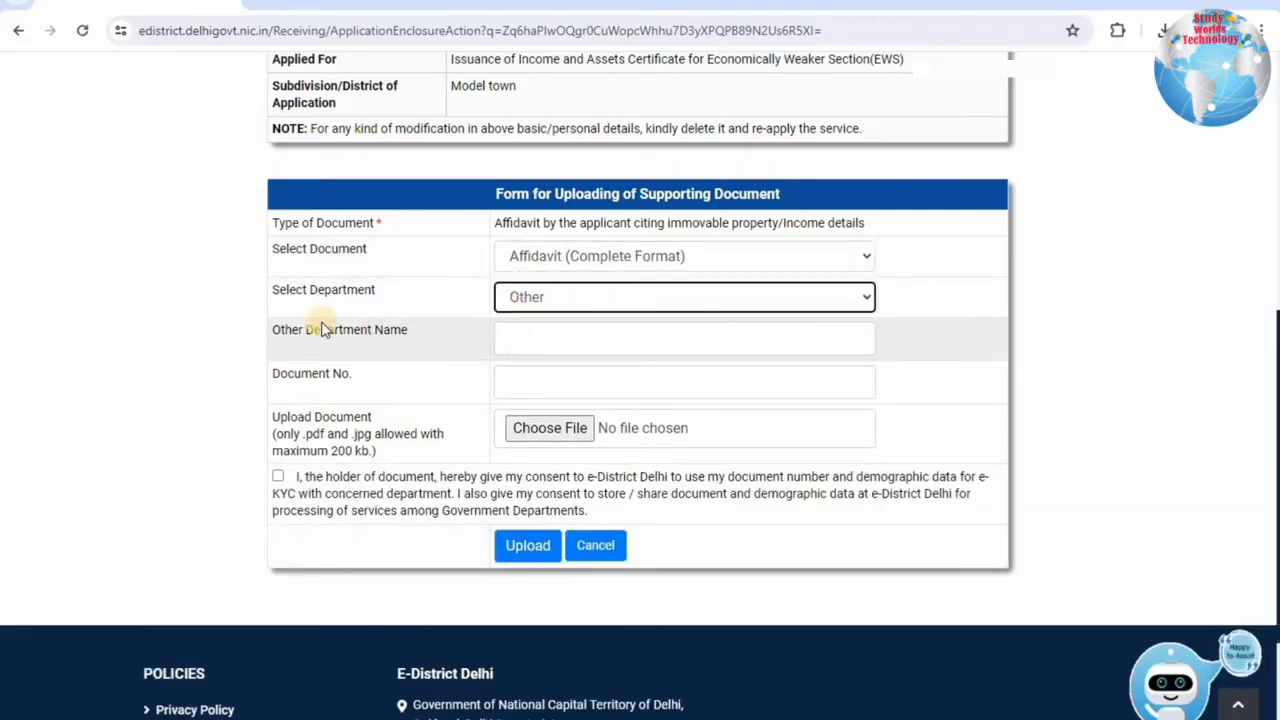
pyautogui.click(517, 347)
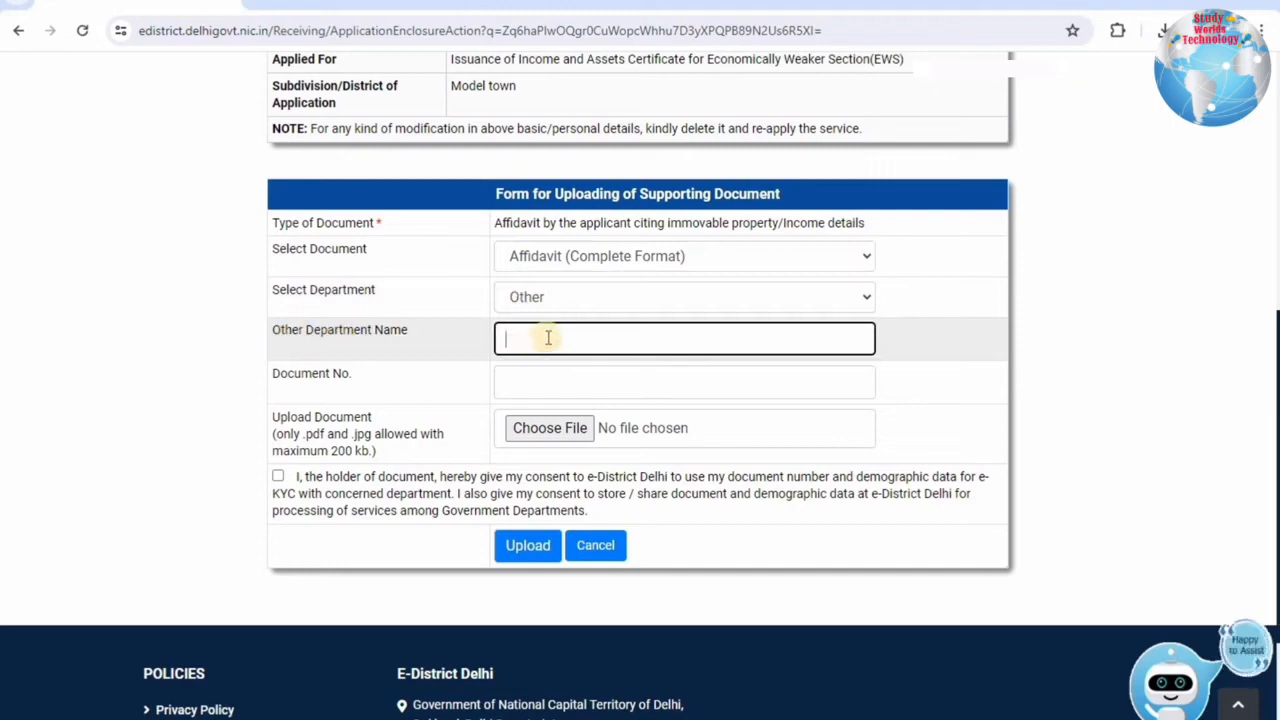
pyautogui.write('self')
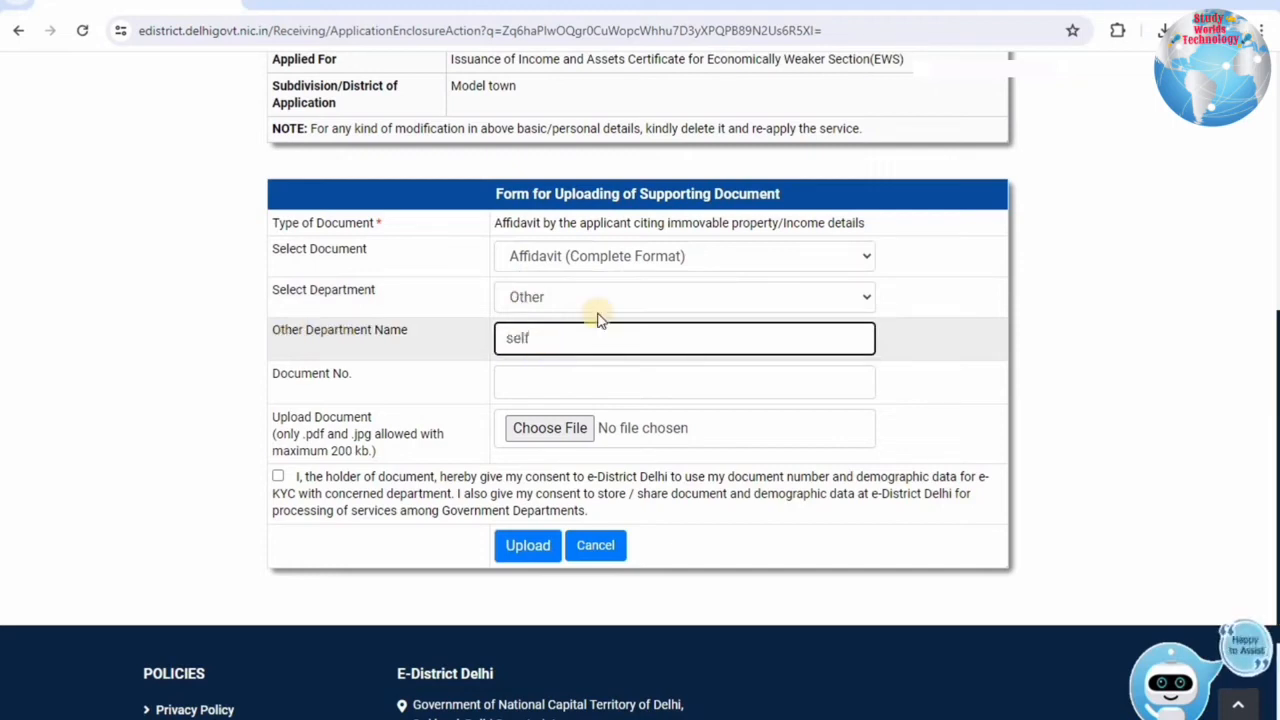
pyautogui.click(511, 380)
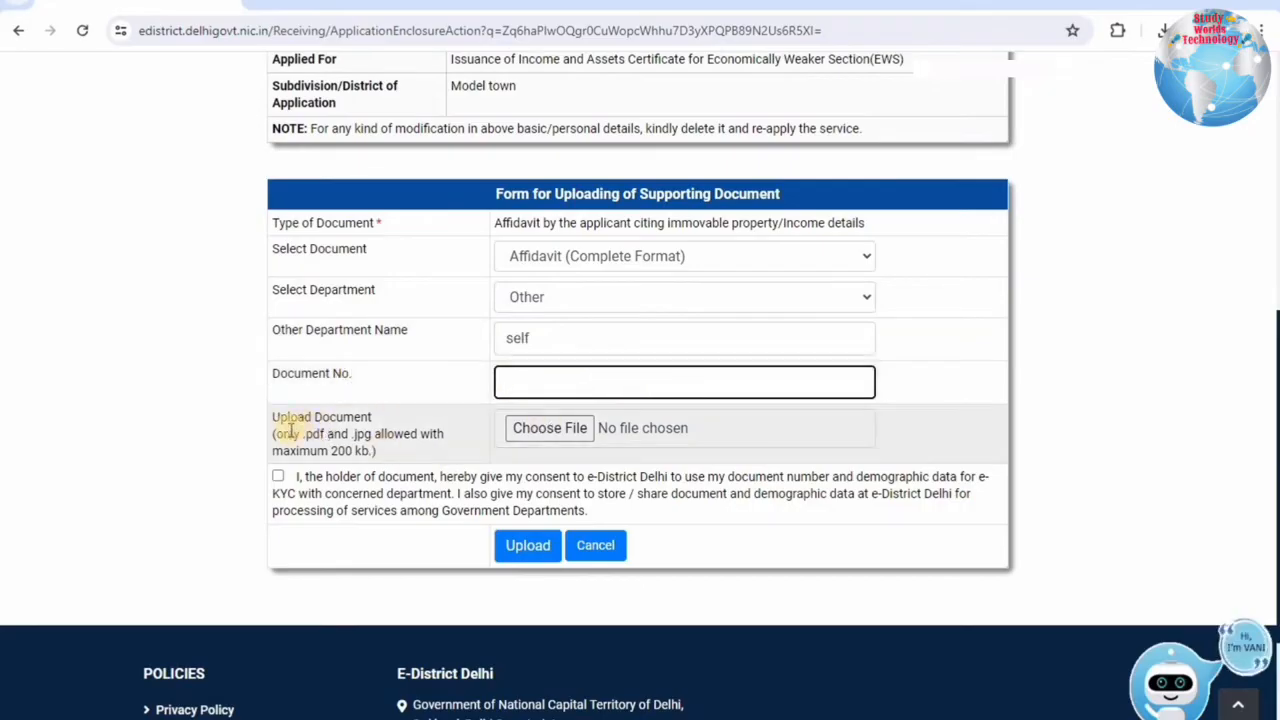
pyautogui.moveTo(372, 450); pyautogui.dragTo(303, 434)
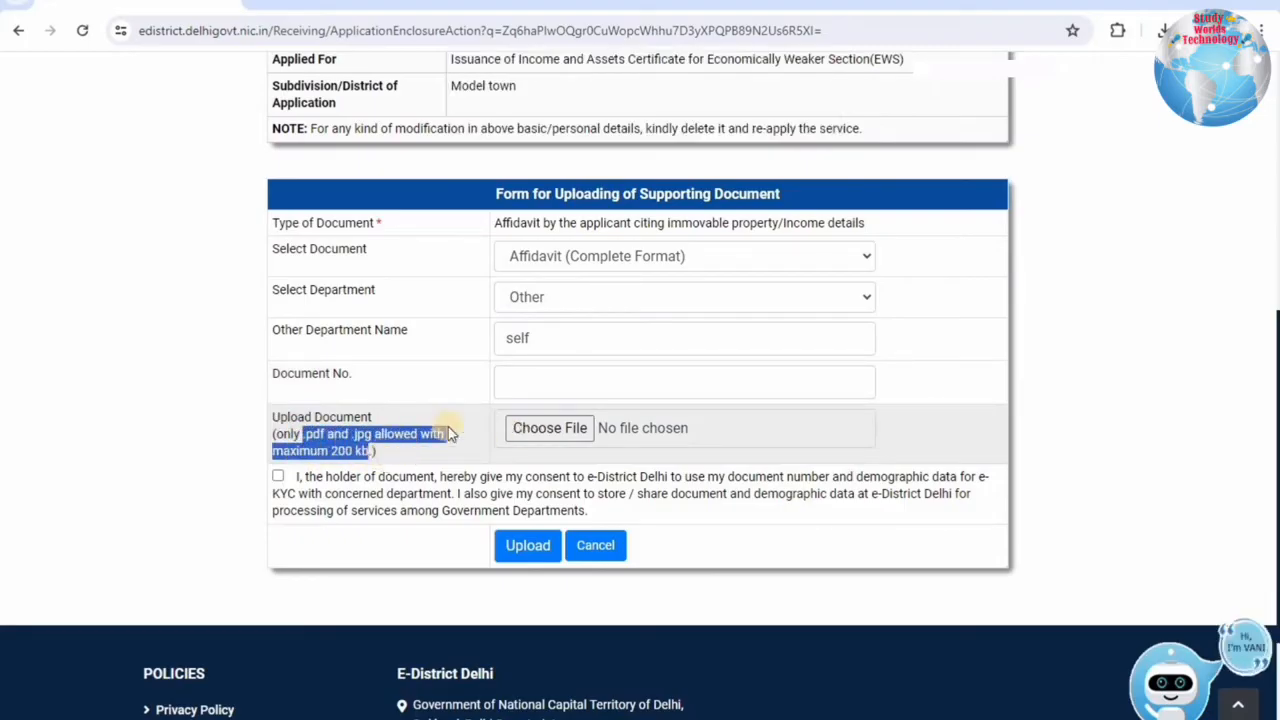
pyautogui.click(522, 543)
pyautogui.click(797, 143)
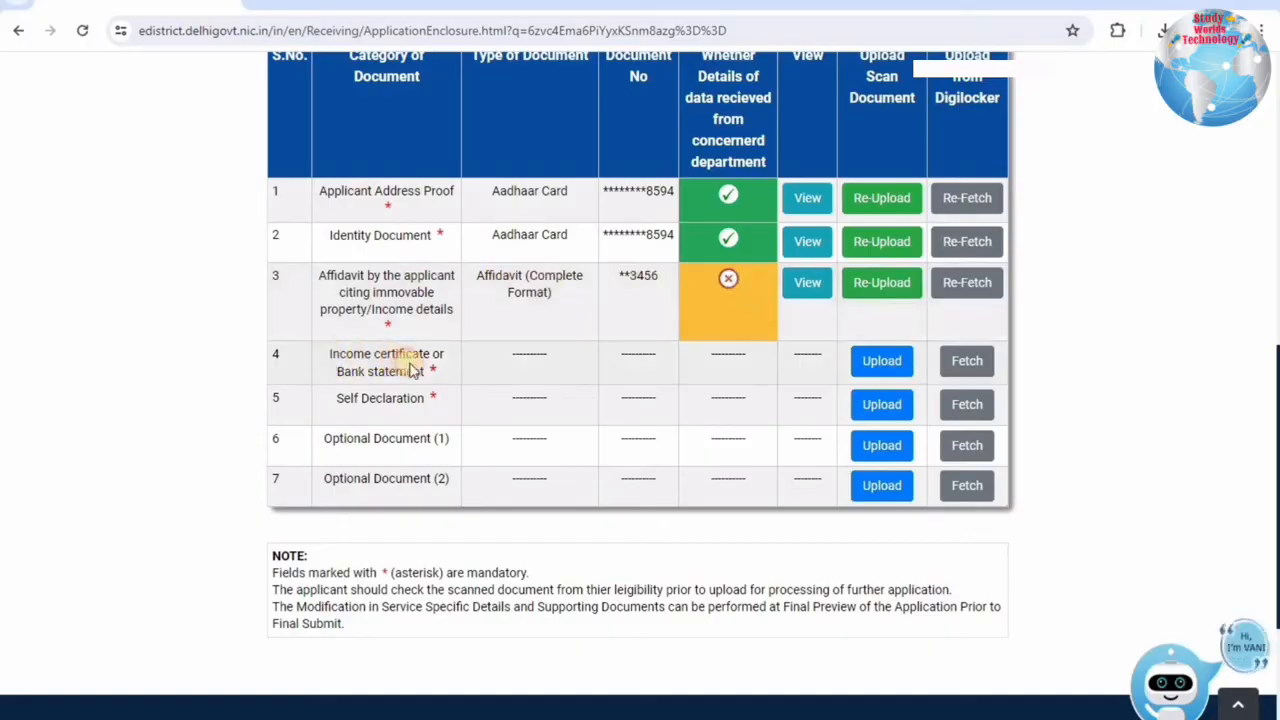
# Open the row 4 upload form and choose Copy of Income Certificate from Revenue Department.
pyautogui.moveTo(414, 368); pyautogui.dragTo(426, 371)
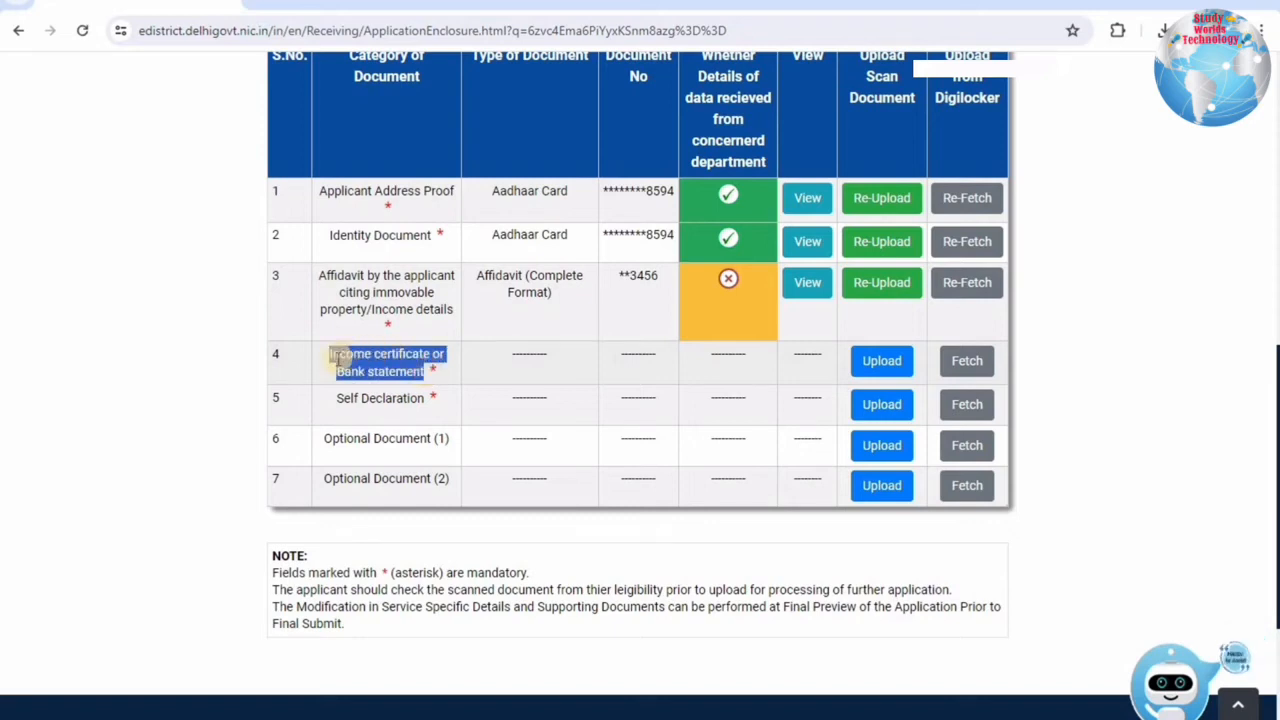
pyautogui.click(845, 360)
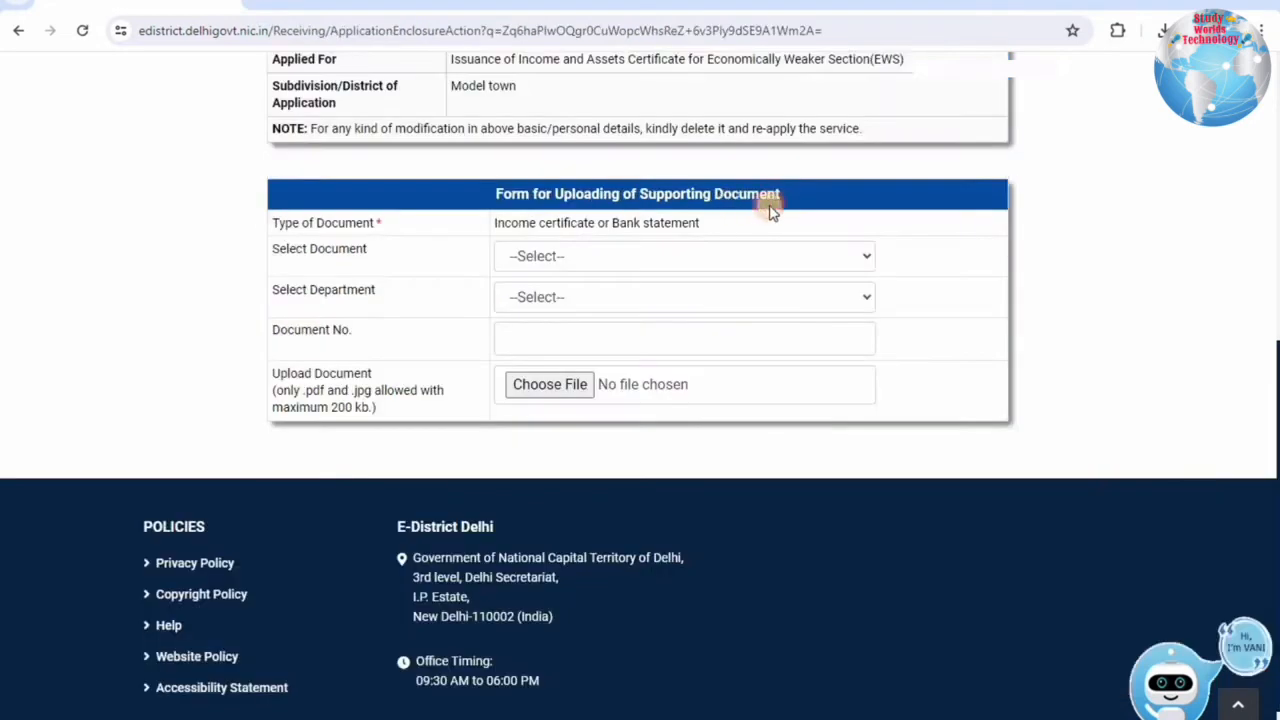
pyautogui.moveTo(510, 223); pyautogui.dragTo(682, 223)
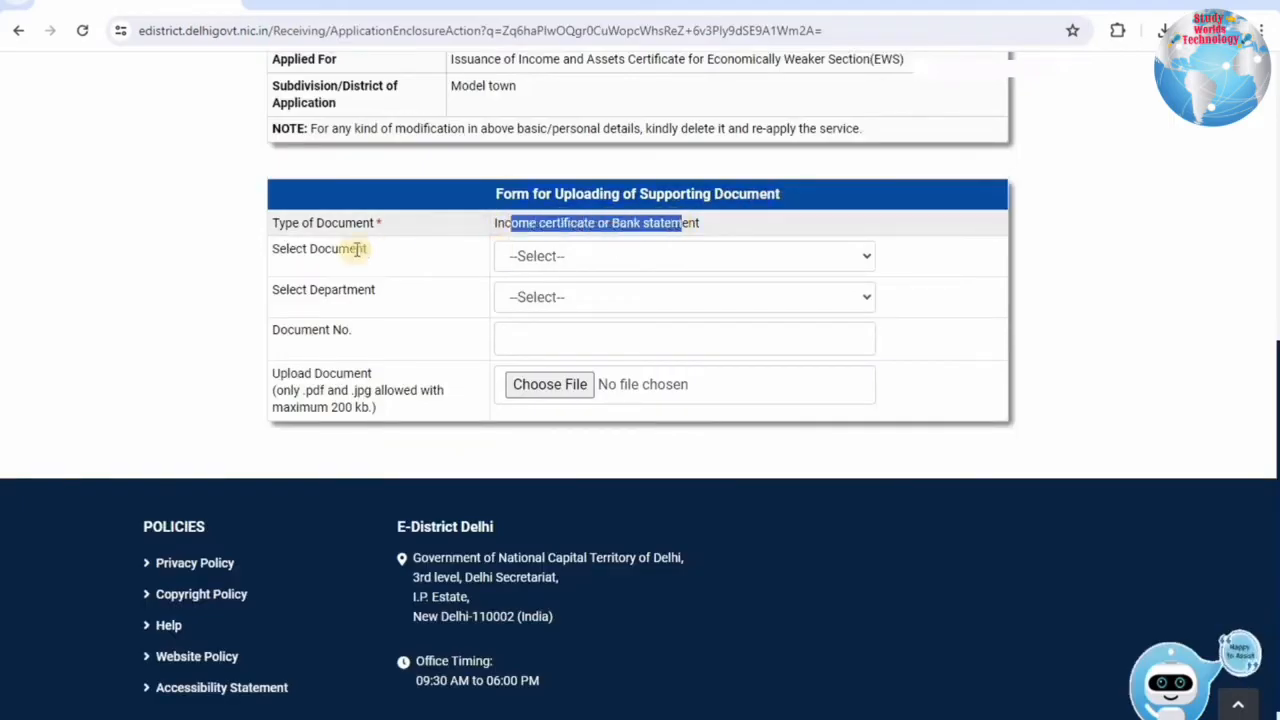
pyautogui.click(557, 255)
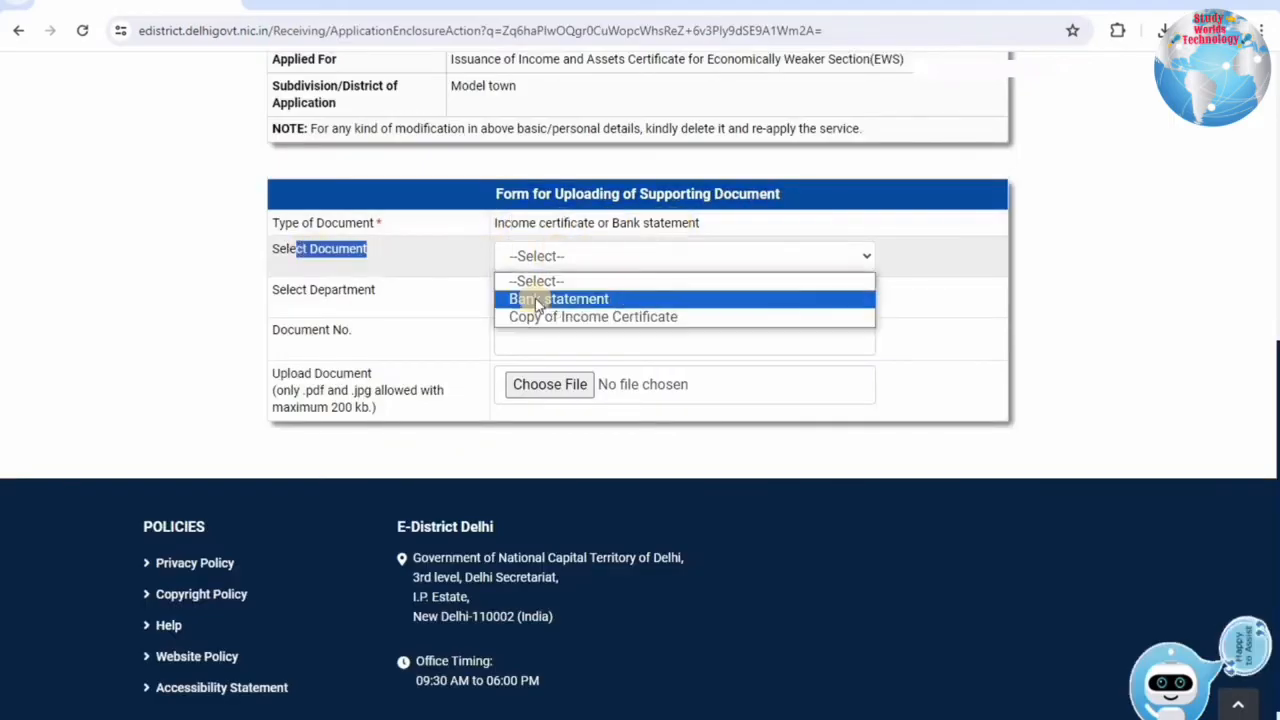
pyautogui.click(553, 266)
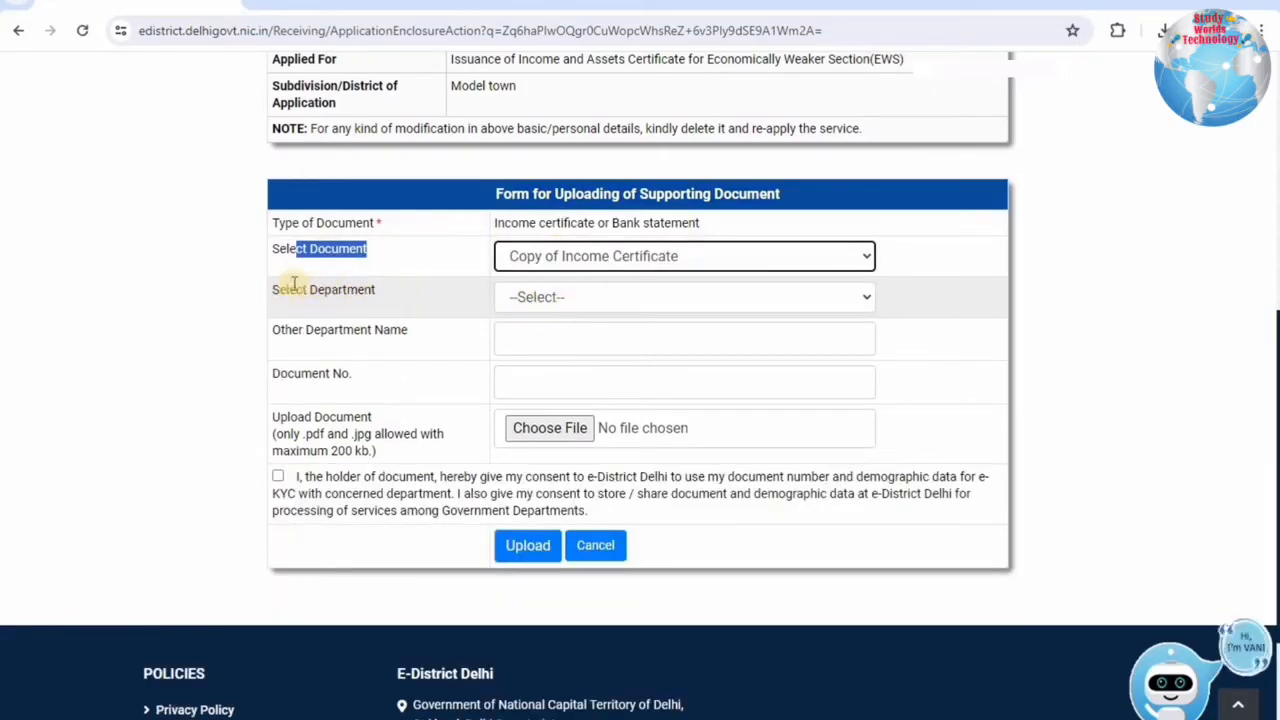
pyautogui.click(517, 296)
pyautogui.click(528, 338)
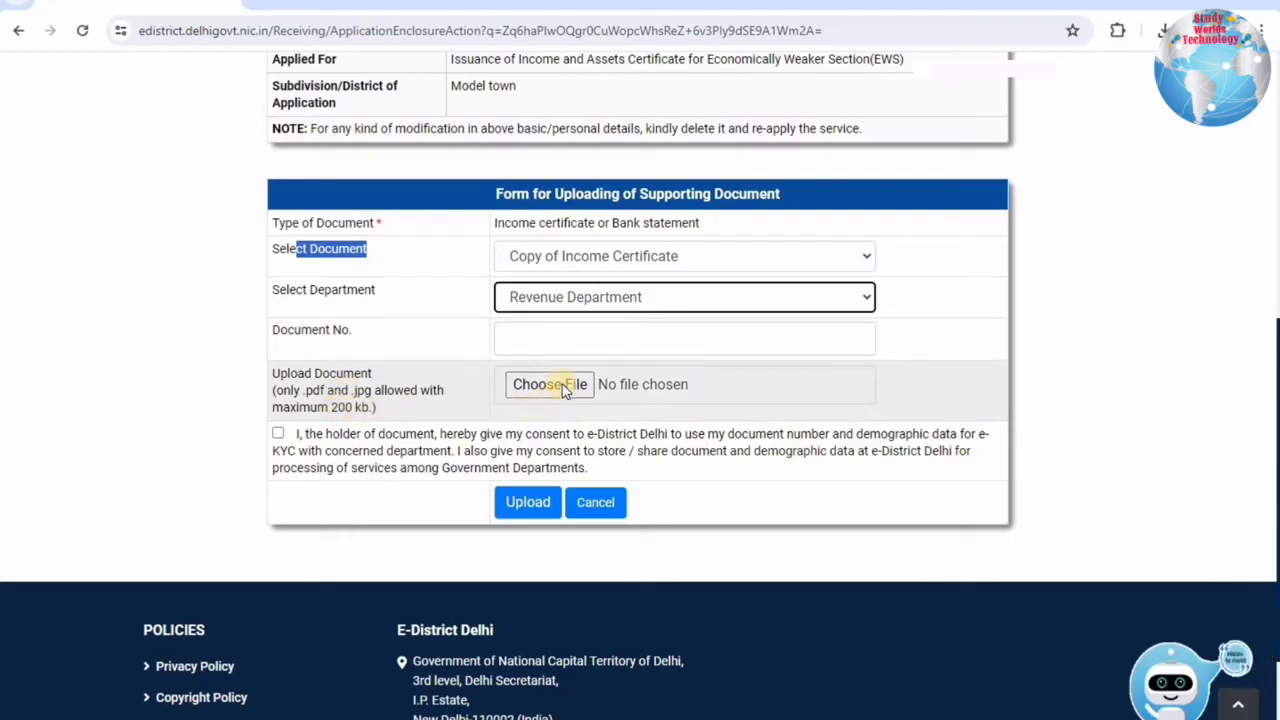
# Re-pick the income document type and set the issuing department to Other.
pyautogui.click(565, 256)
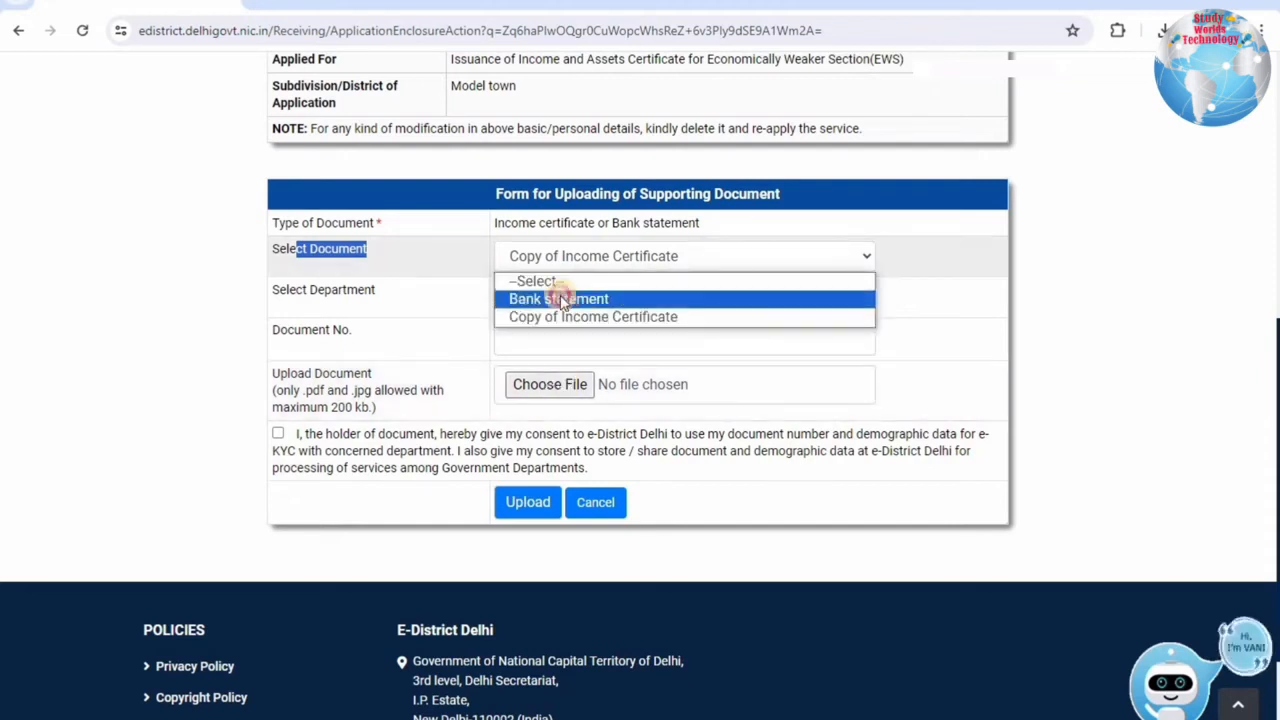
pyautogui.click(551, 299)
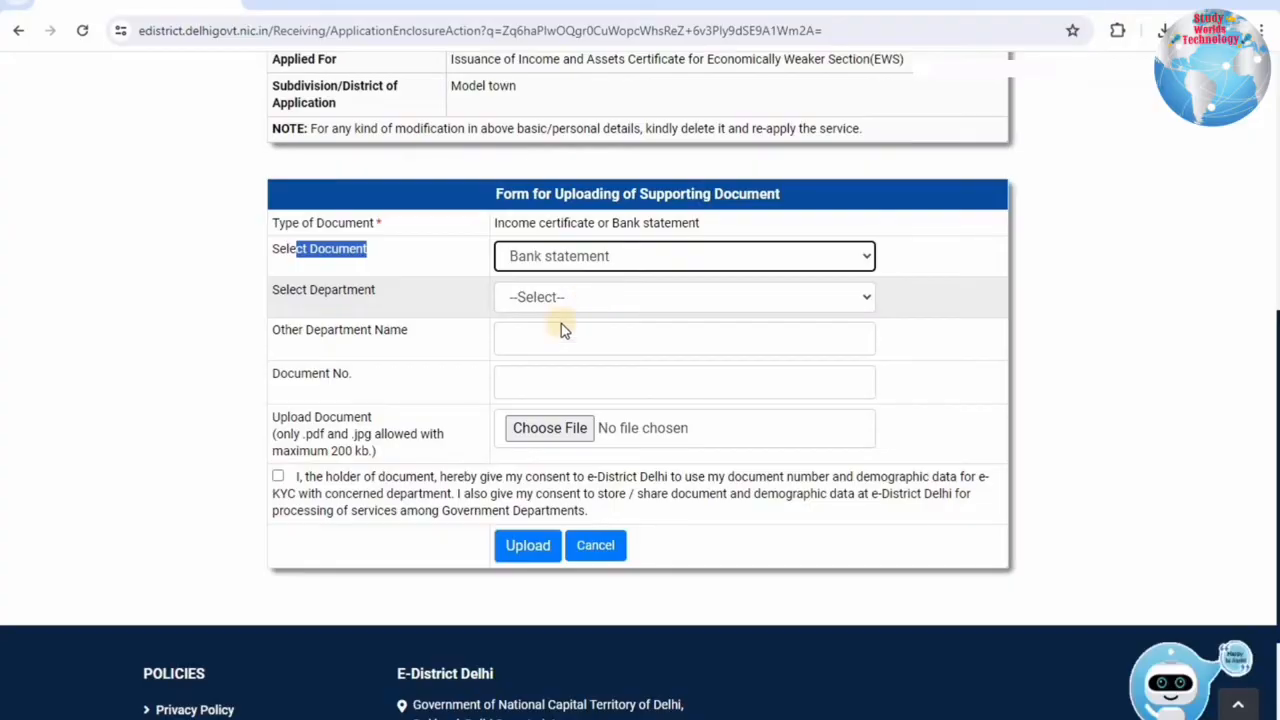
pyautogui.click(560, 298)
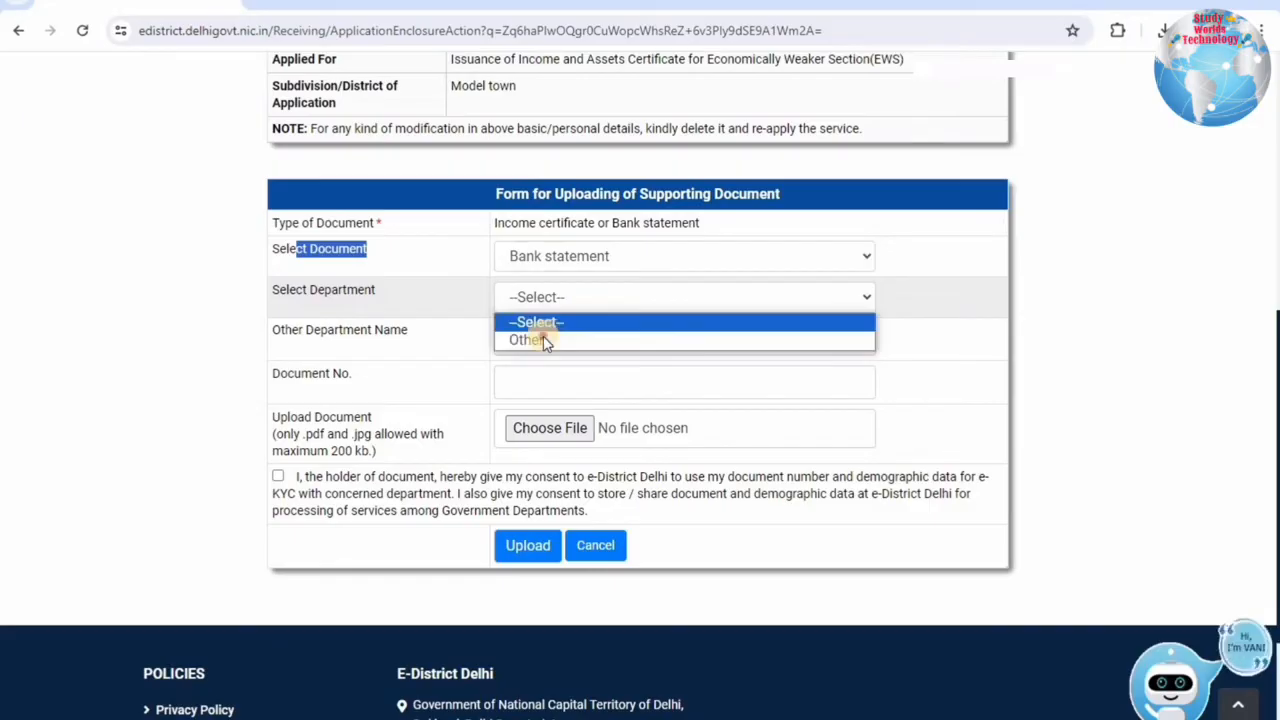
pyautogui.click(545, 340)
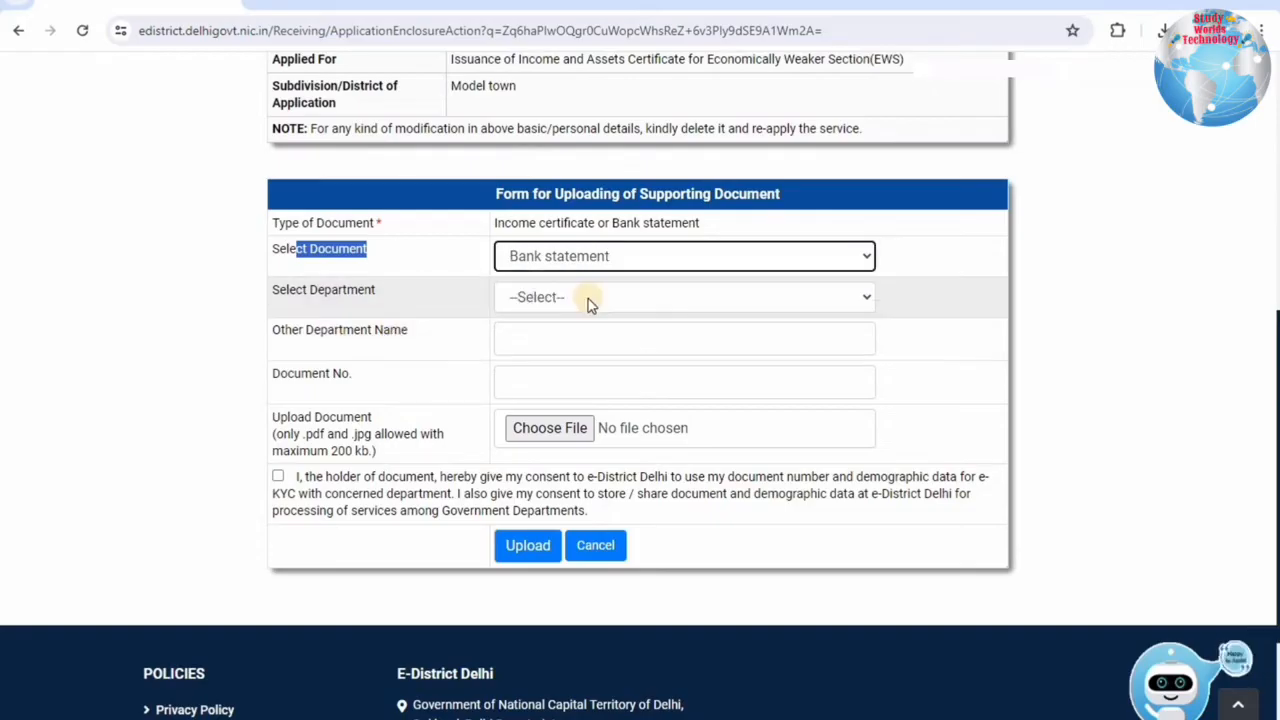
pyautogui.click(589, 300)
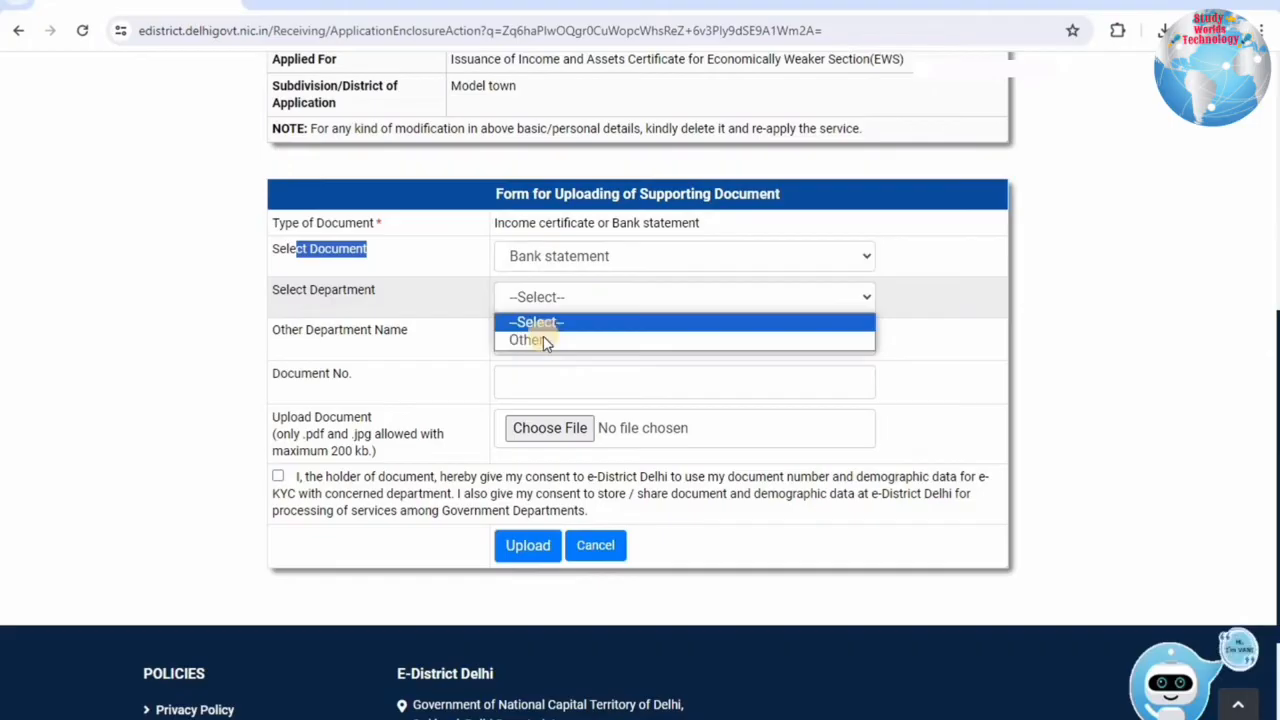
pyautogui.click(546, 341)
# Give data-sharing consent, upload the income document and dismiss the success message.
pyautogui.moveTo(298, 330); pyautogui.dragTo(543, 343)
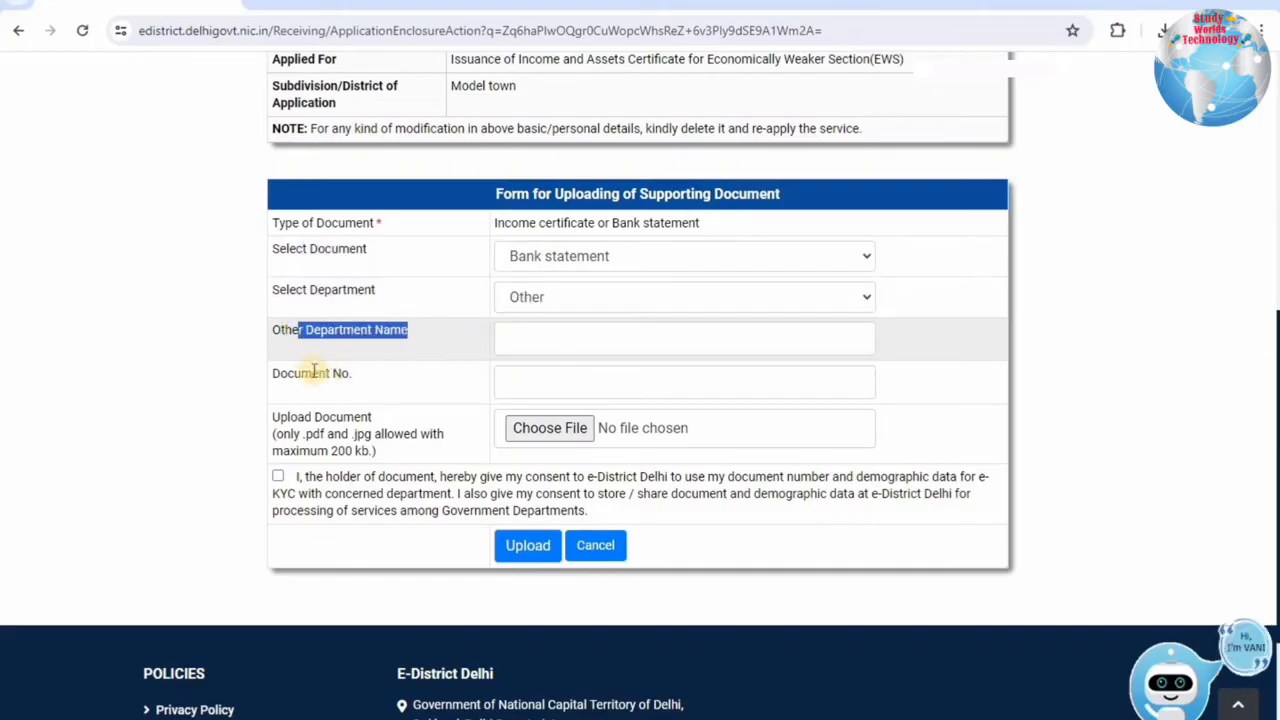
pyautogui.moveTo(300, 373); pyautogui.dragTo(621, 388)
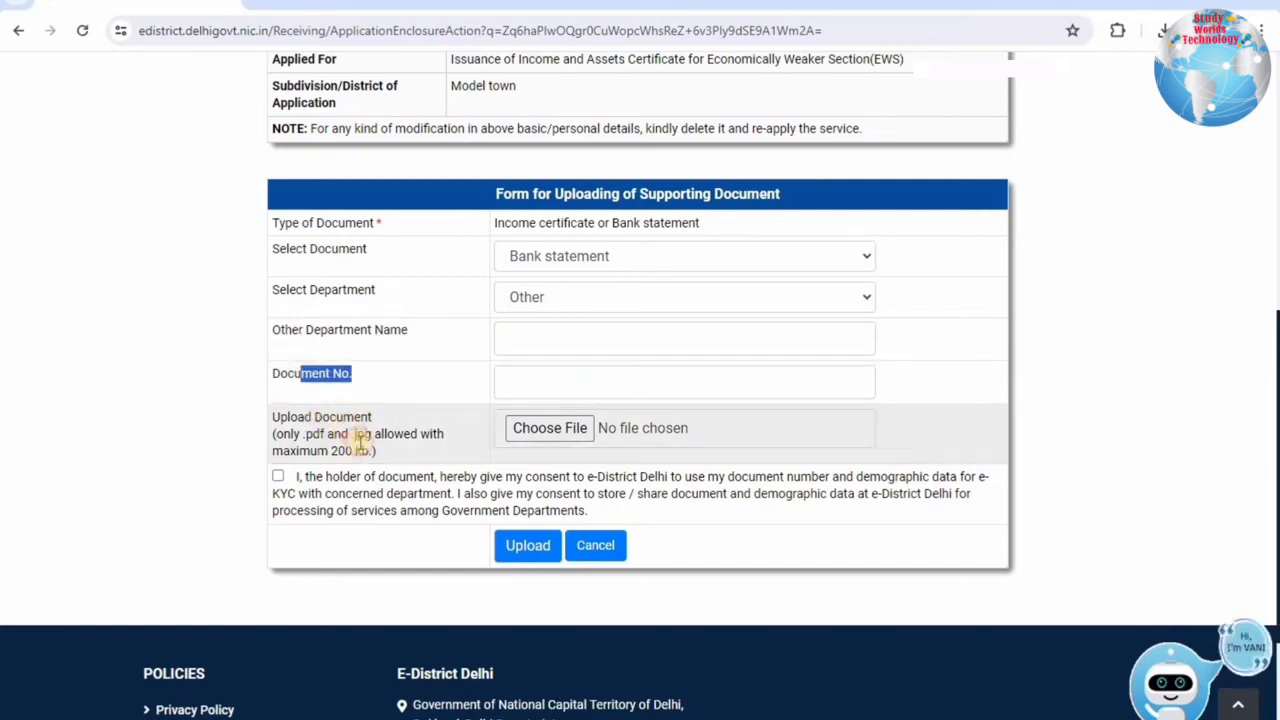
pyautogui.moveTo(314, 417); pyautogui.dragTo(364, 451)
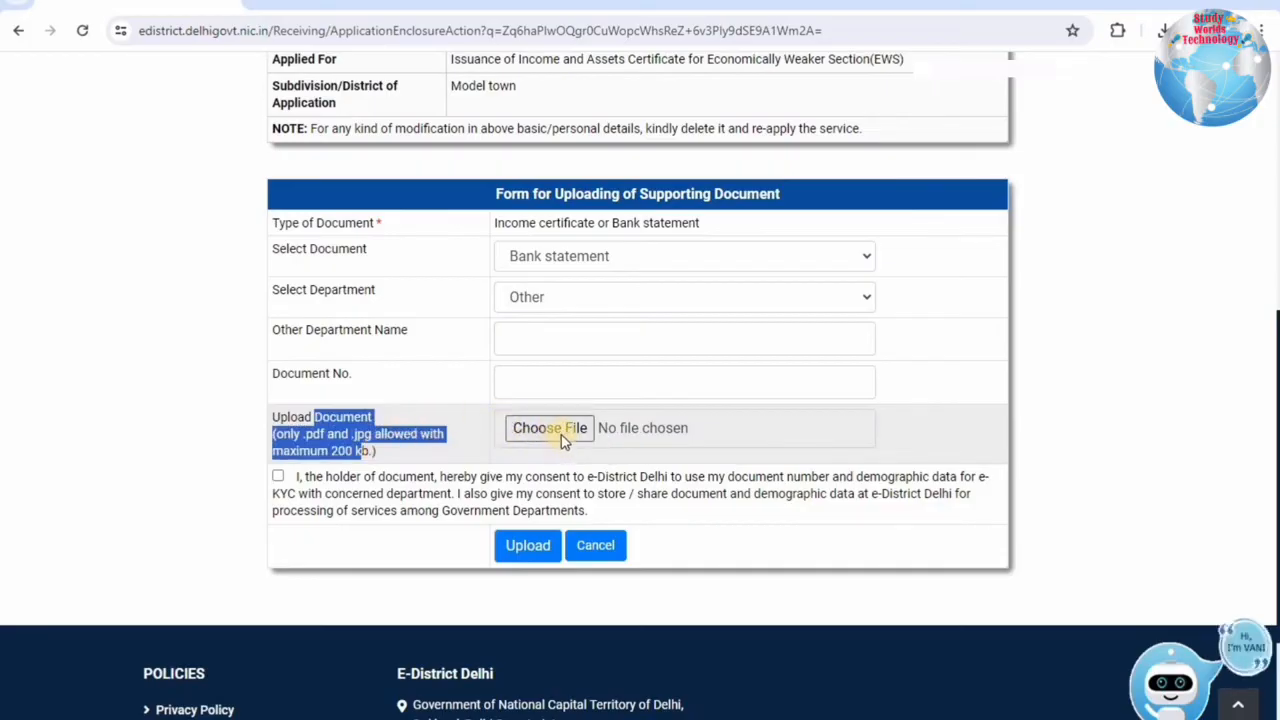
pyautogui.click(278, 476)
pyautogui.click(524, 545)
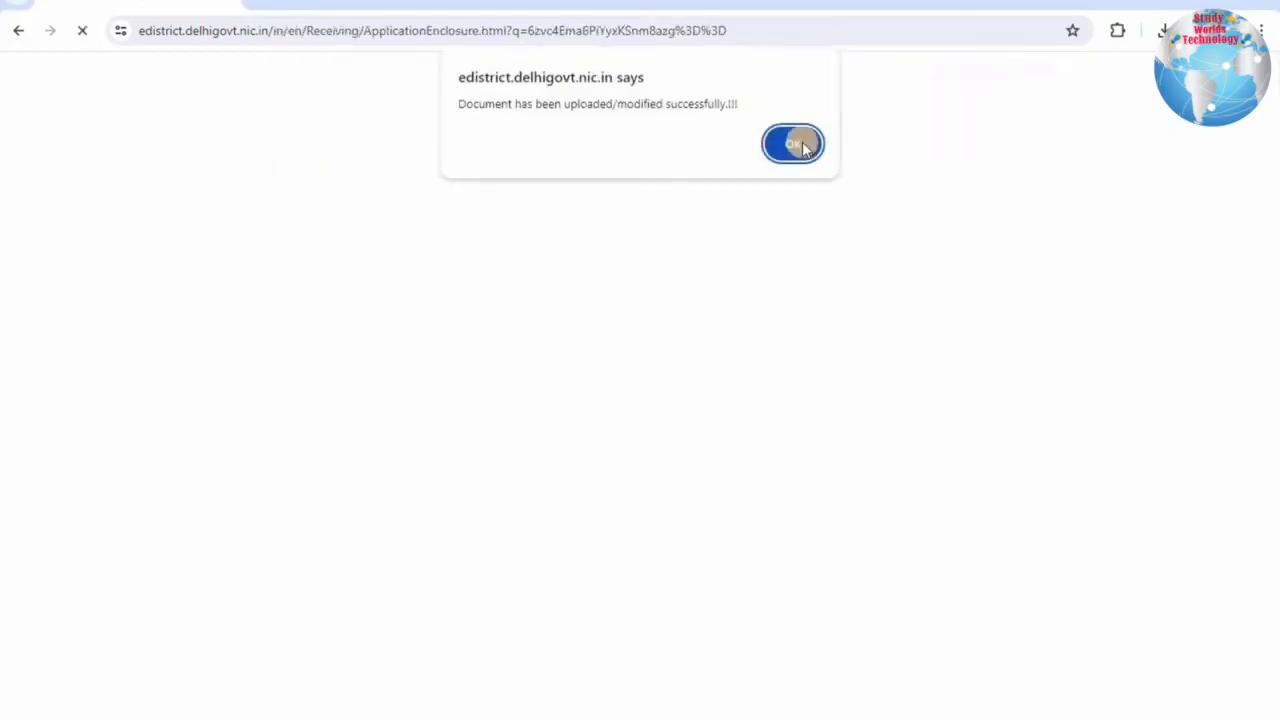
pyautogui.click(800, 145)
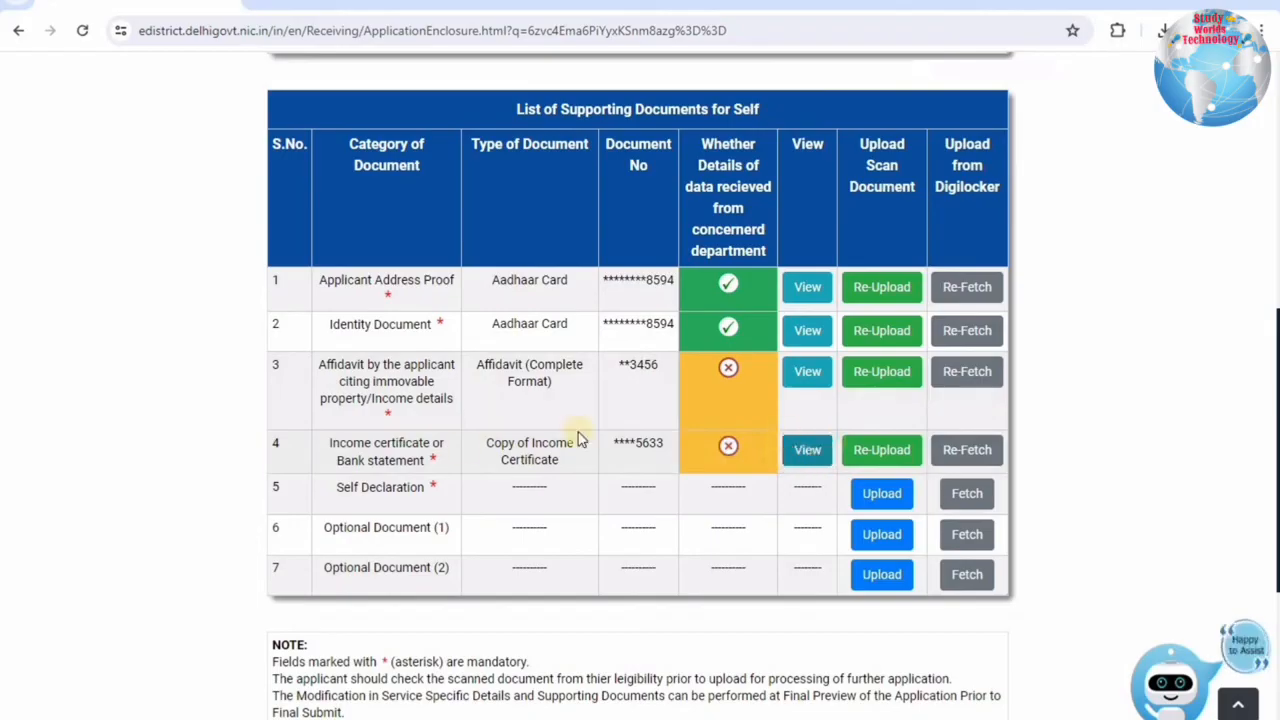
pyautogui.tripleClick(447, 487)
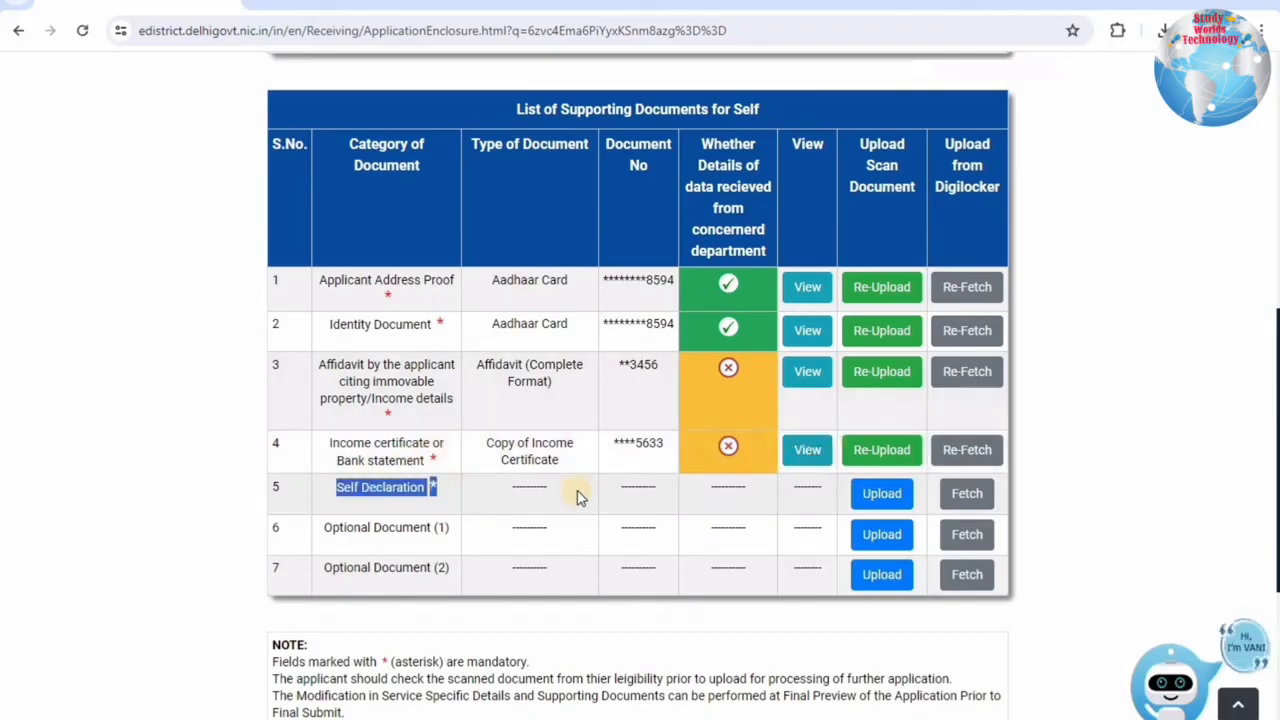
# Upload the Self Declaration document, department Other named 'self', document no. 24568.
pyautogui.click(872, 493)
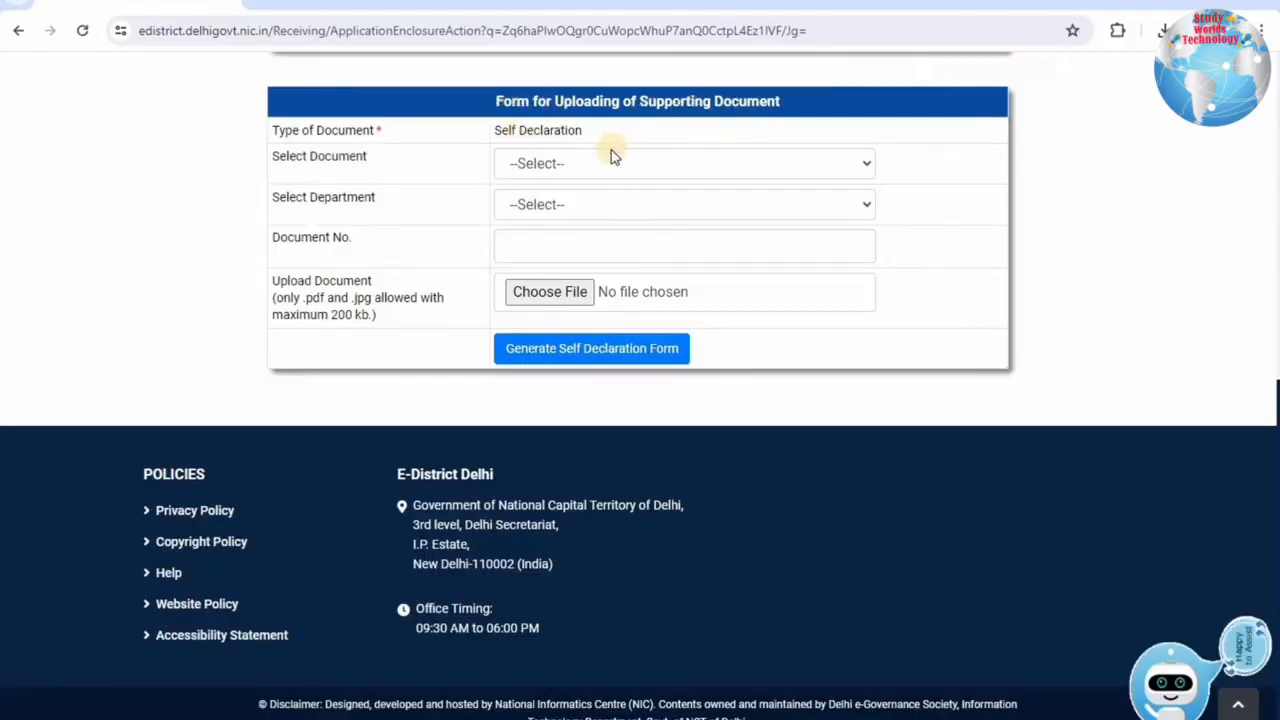
pyautogui.click(588, 163)
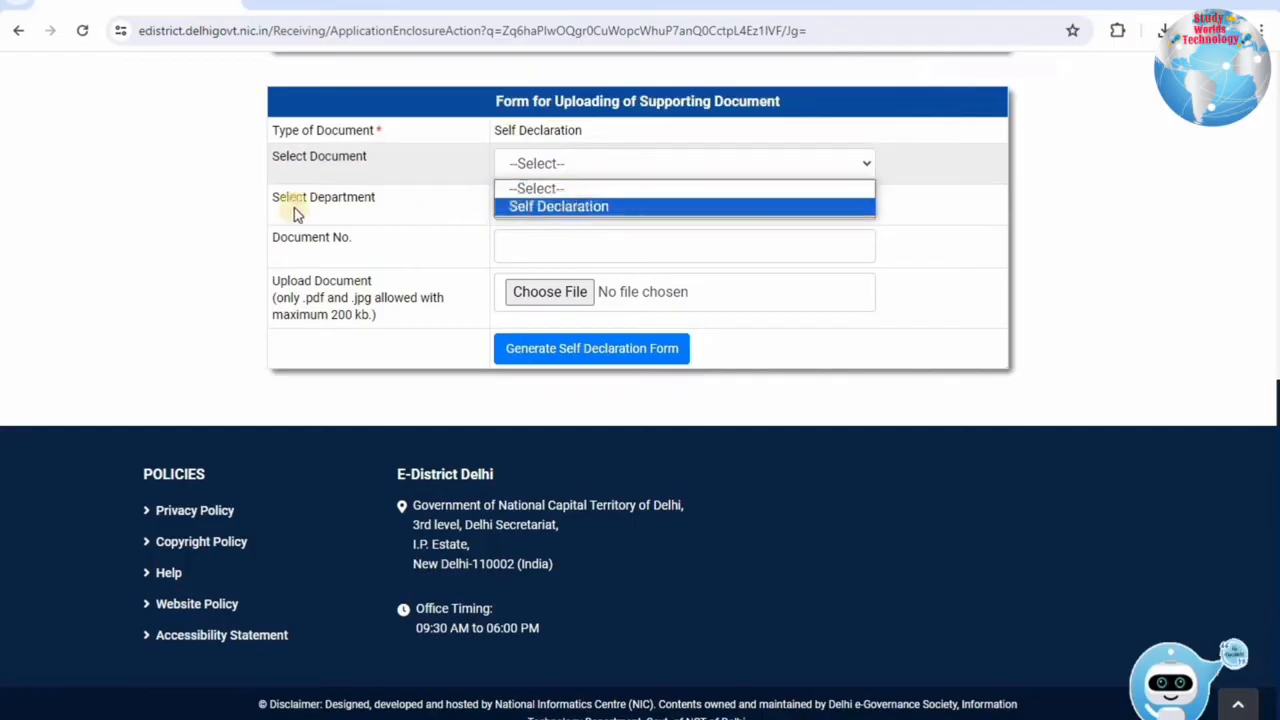
pyautogui.click(560, 206)
pyautogui.click(531, 204)
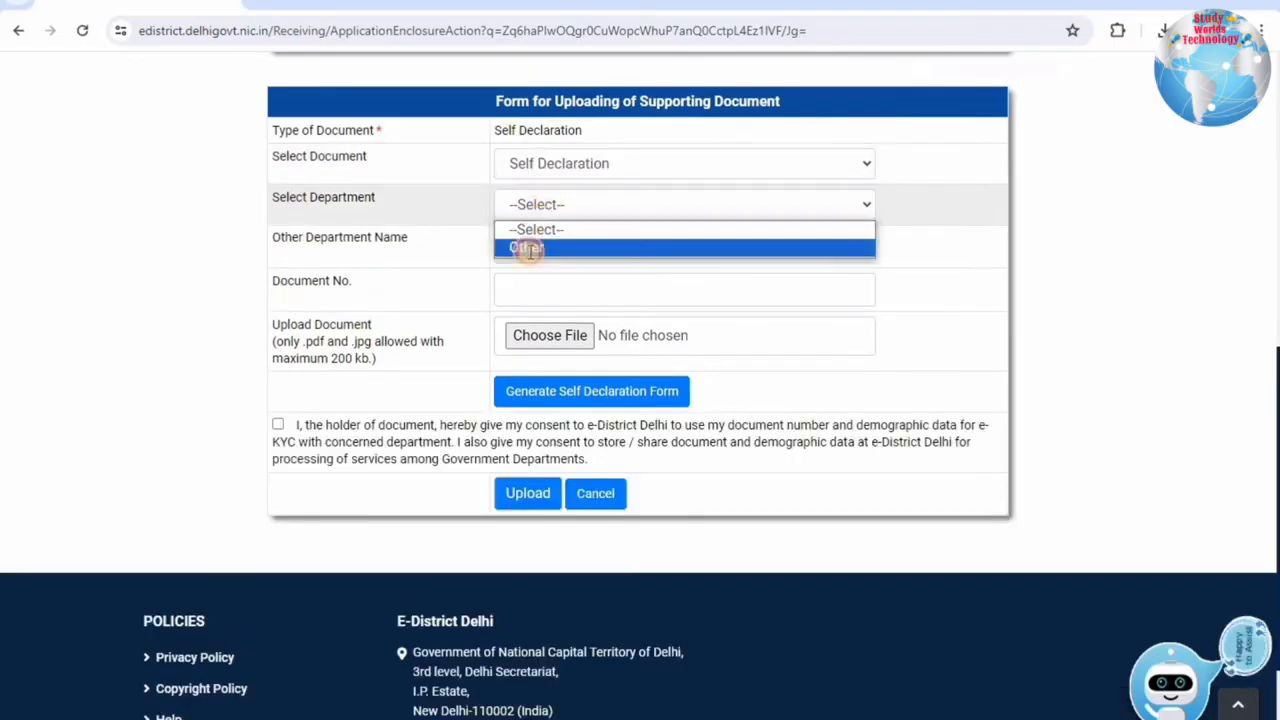
pyautogui.click(527, 248)
pyautogui.click(571, 245)
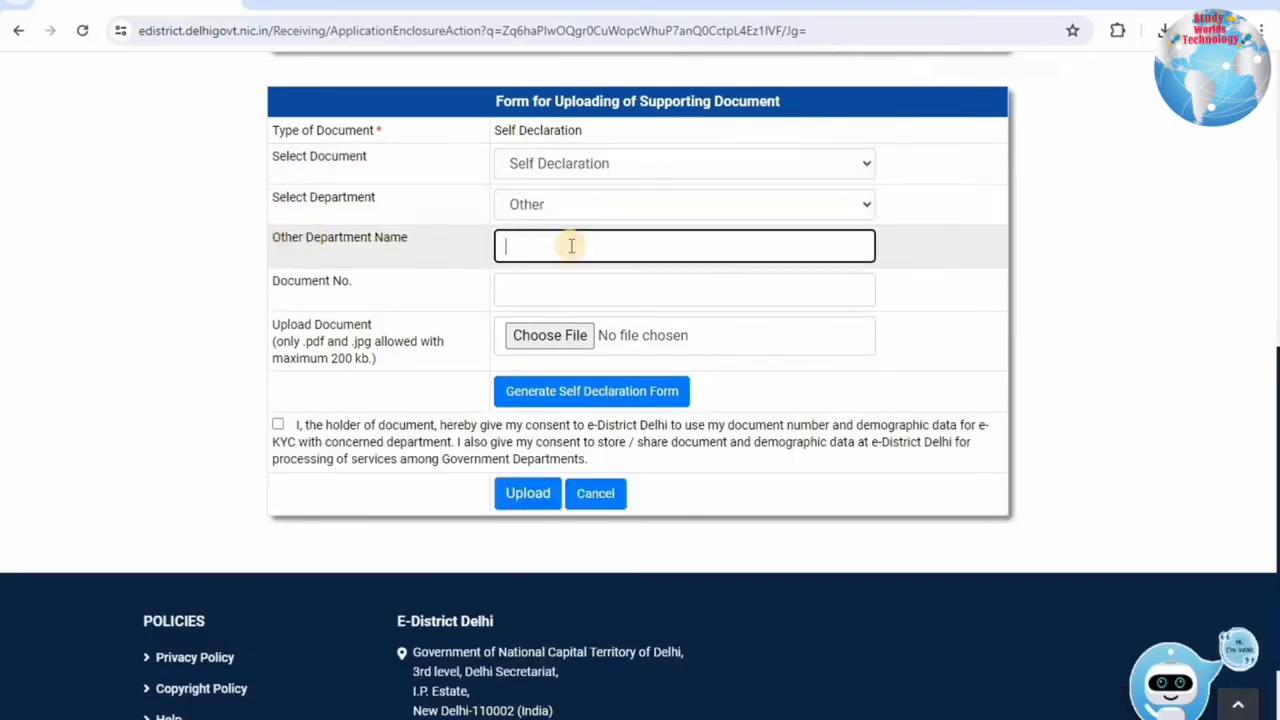
pyautogui.write('self')
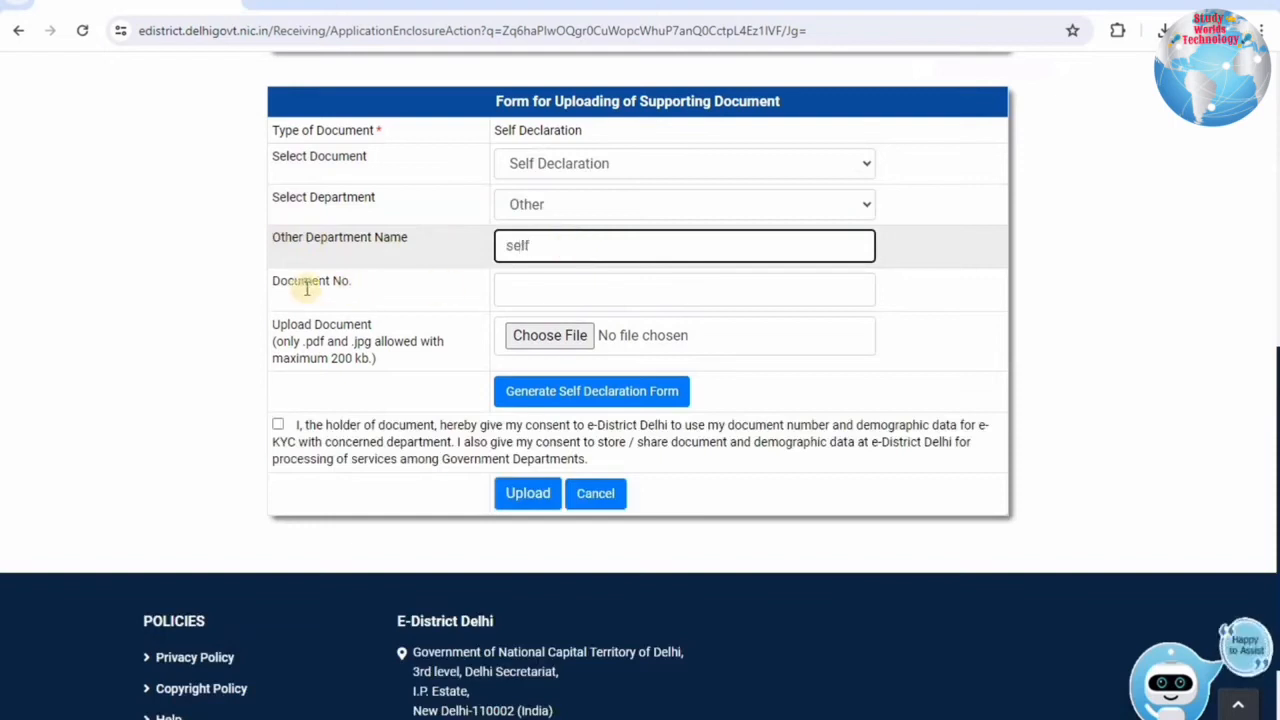
pyautogui.click(564, 291)
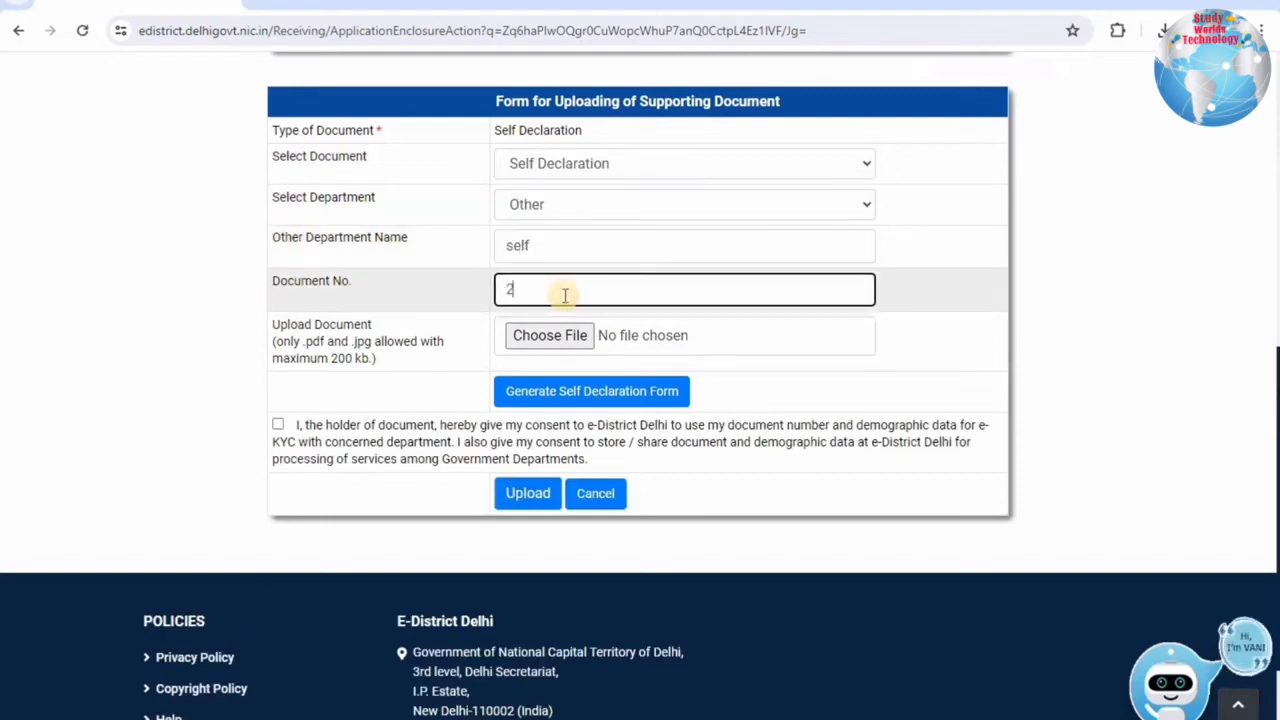
pyautogui.write('24568')
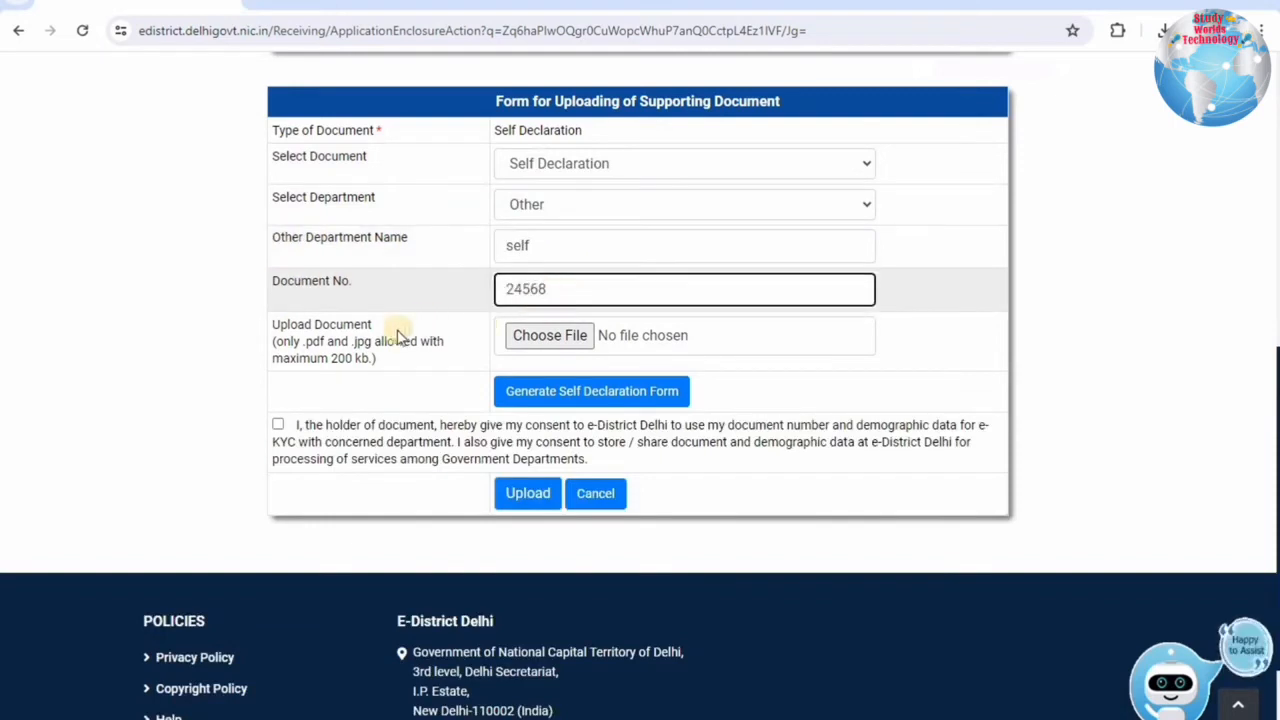
pyautogui.moveTo(297, 325); pyautogui.dragTo(360, 362)
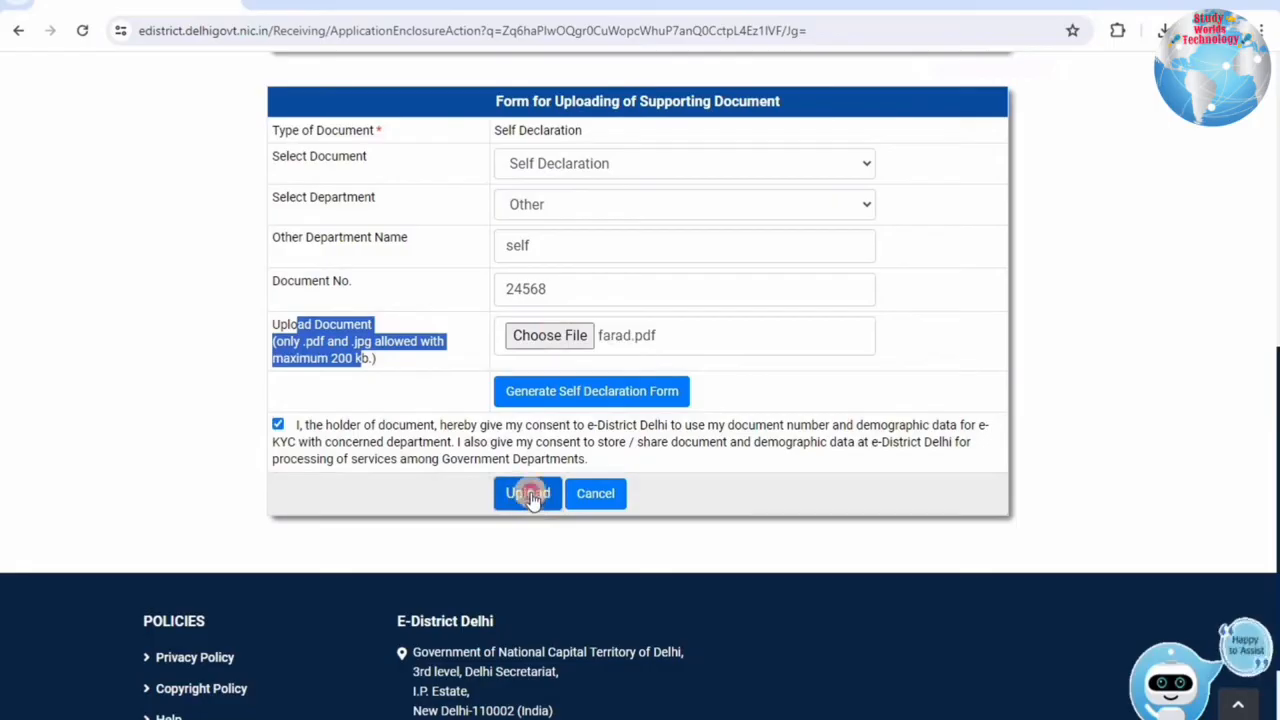
pyautogui.click(528, 494)
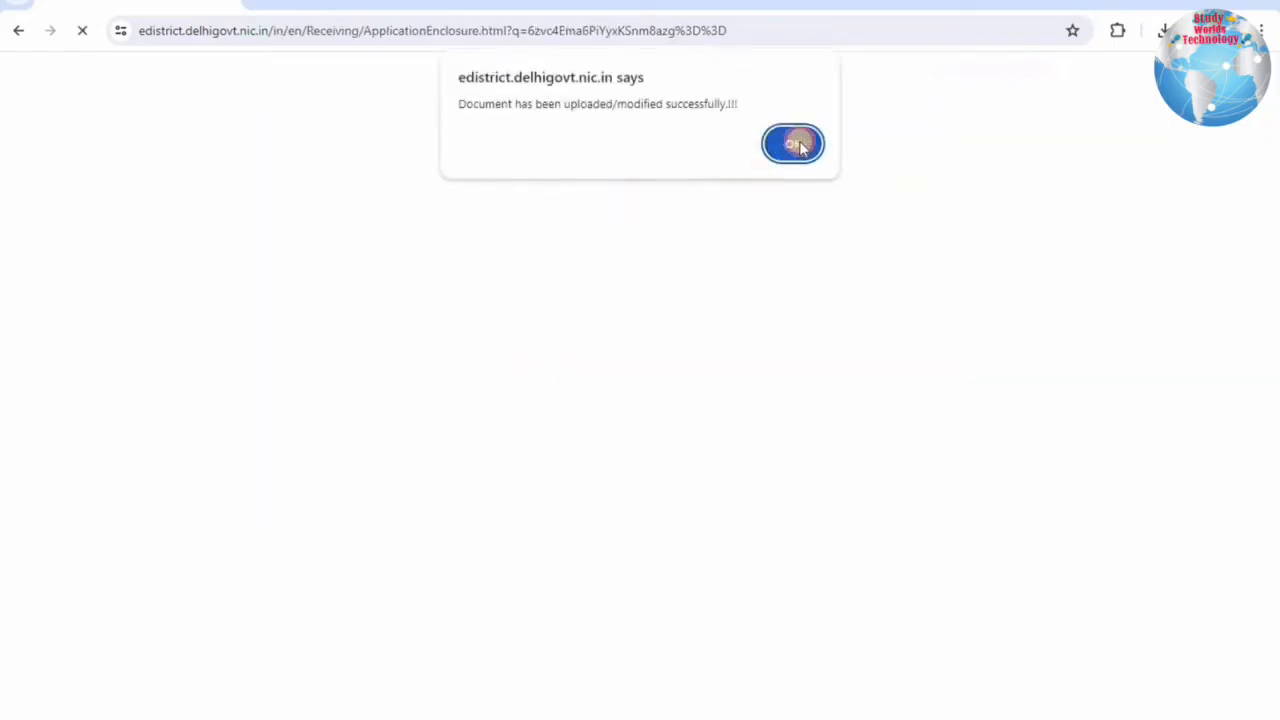
pyautogui.click(793, 144)
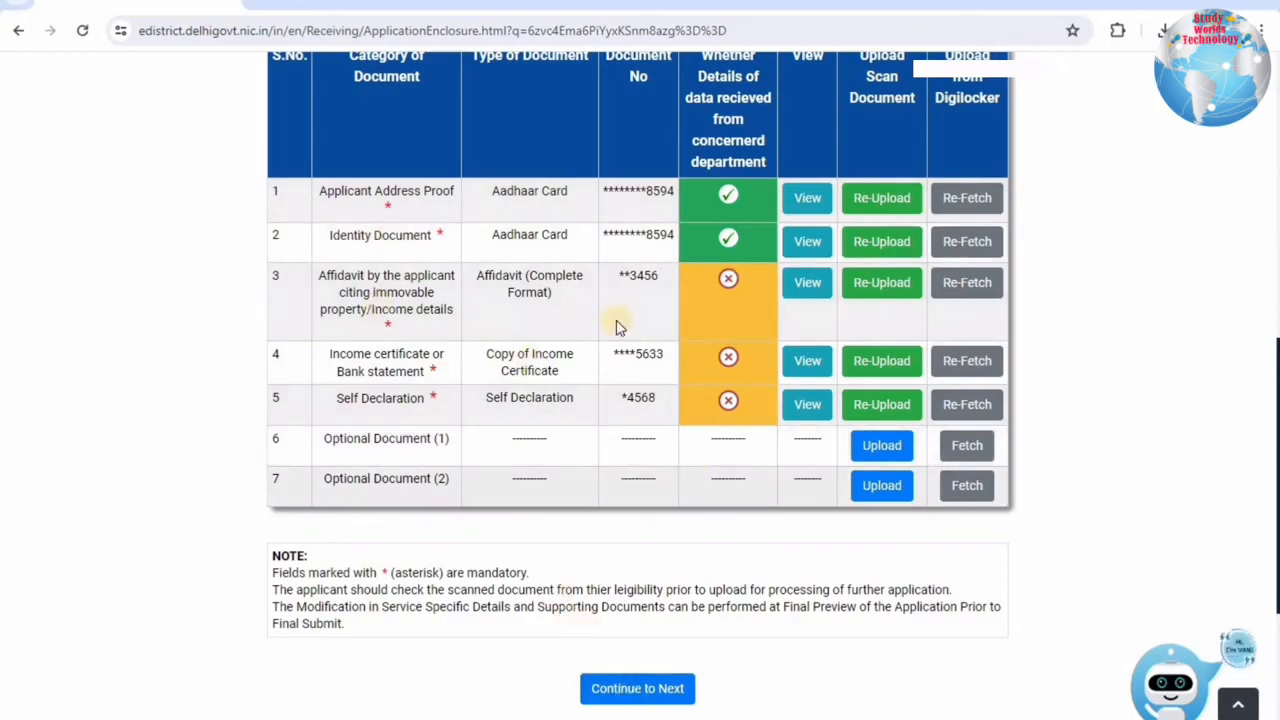
# Upload the applicant's photo file 'pic' (jpg/jpeg, under 50KB) in Photograph Details.
pyautogui.click(632, 692)
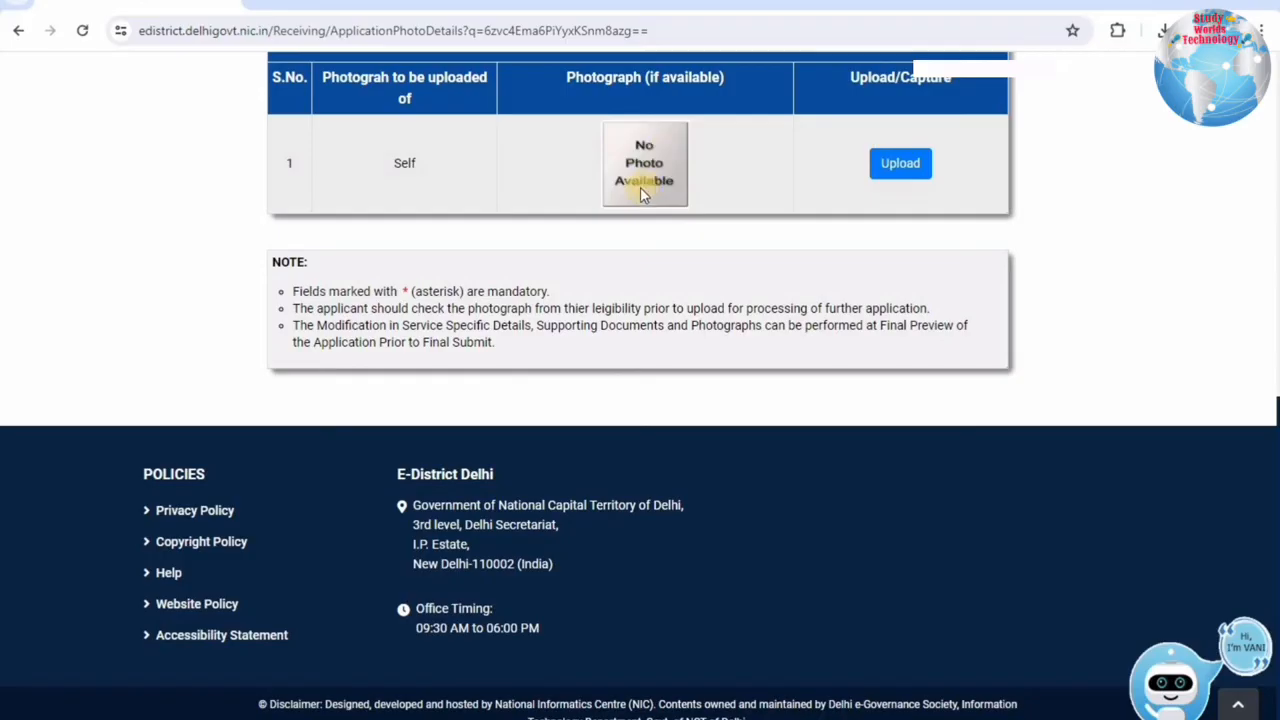
pyautogui.click(893, 166)
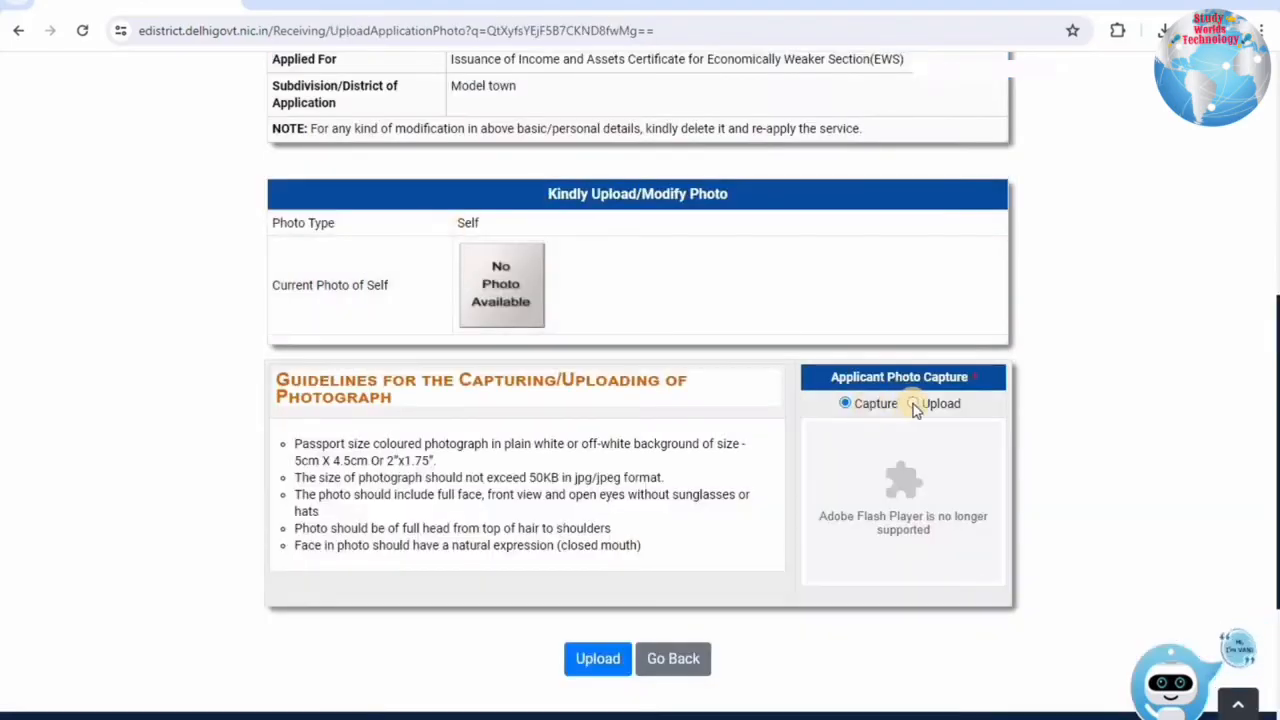
pyautogui.moveTo(506, 479)
pyautogui.mouseDown()
pyautogui.moveTo(623, 495)
pyautogui.moveTo(640, 479)
pyautogui.mouseUp()
pyautogui.click(912, 403)
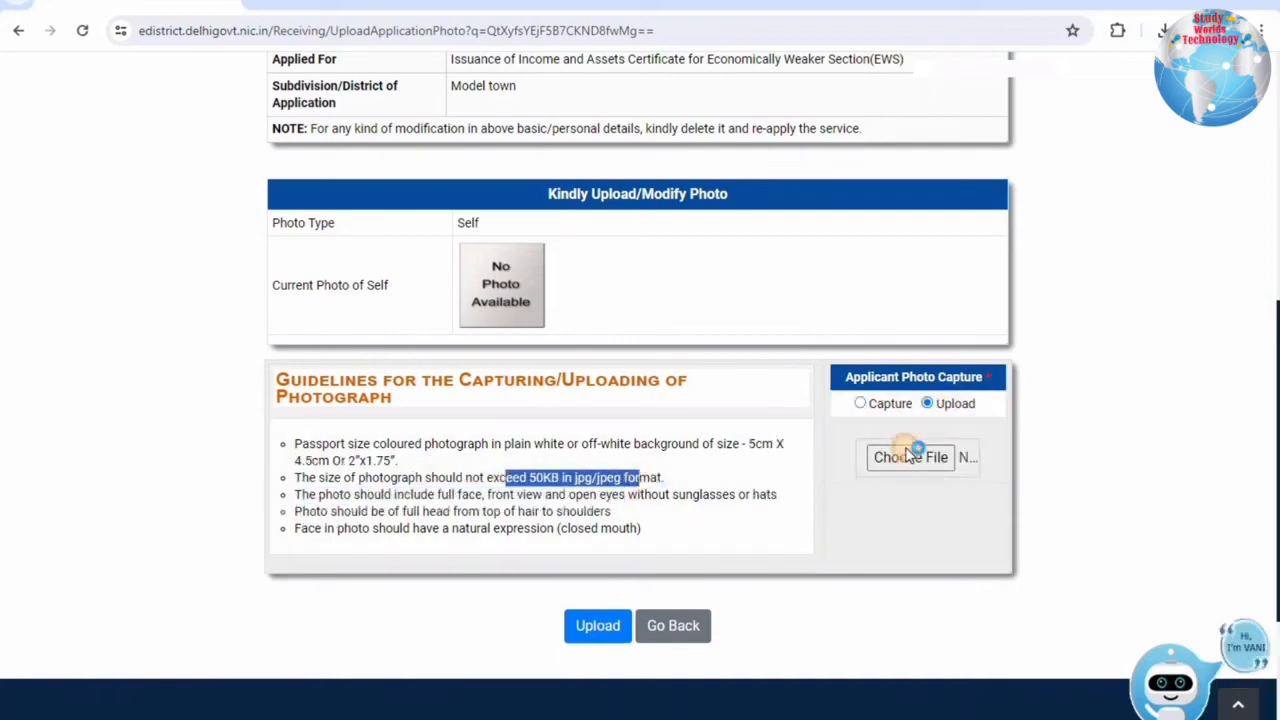
pyautogui.click(894, 451)
pyautogui.click(189, 123)
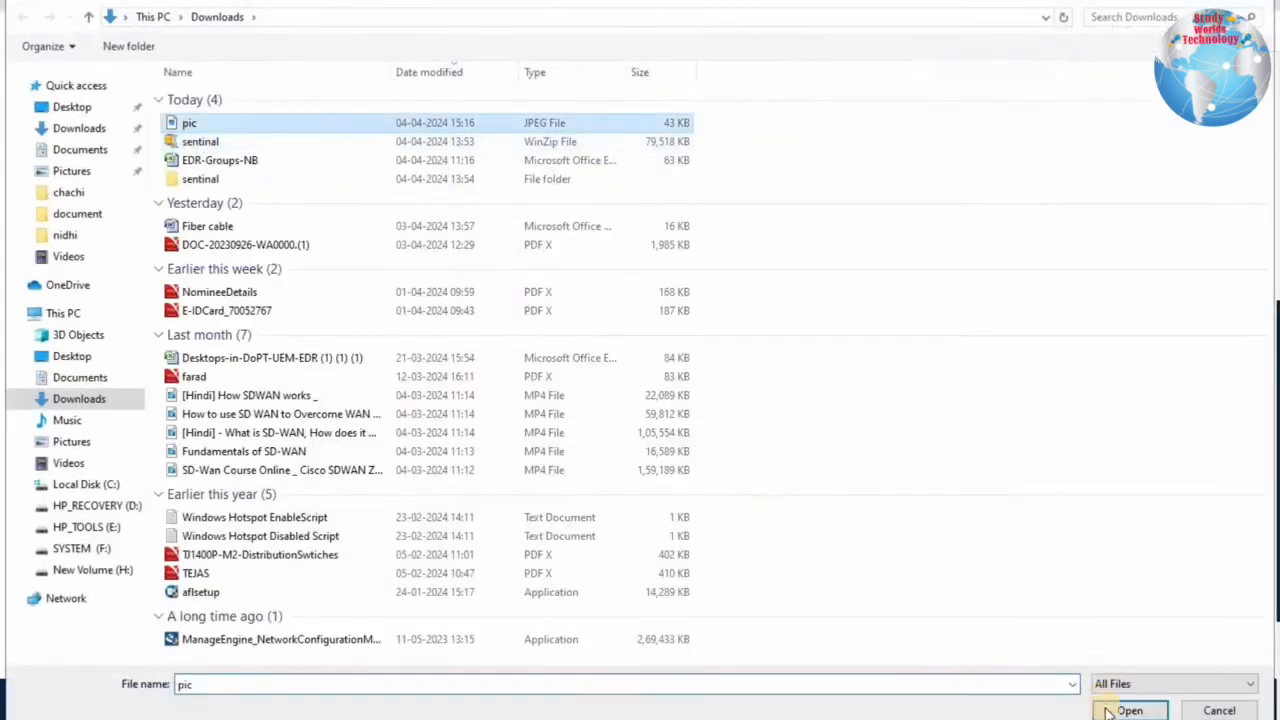
pyautogui.click(1108, 710)
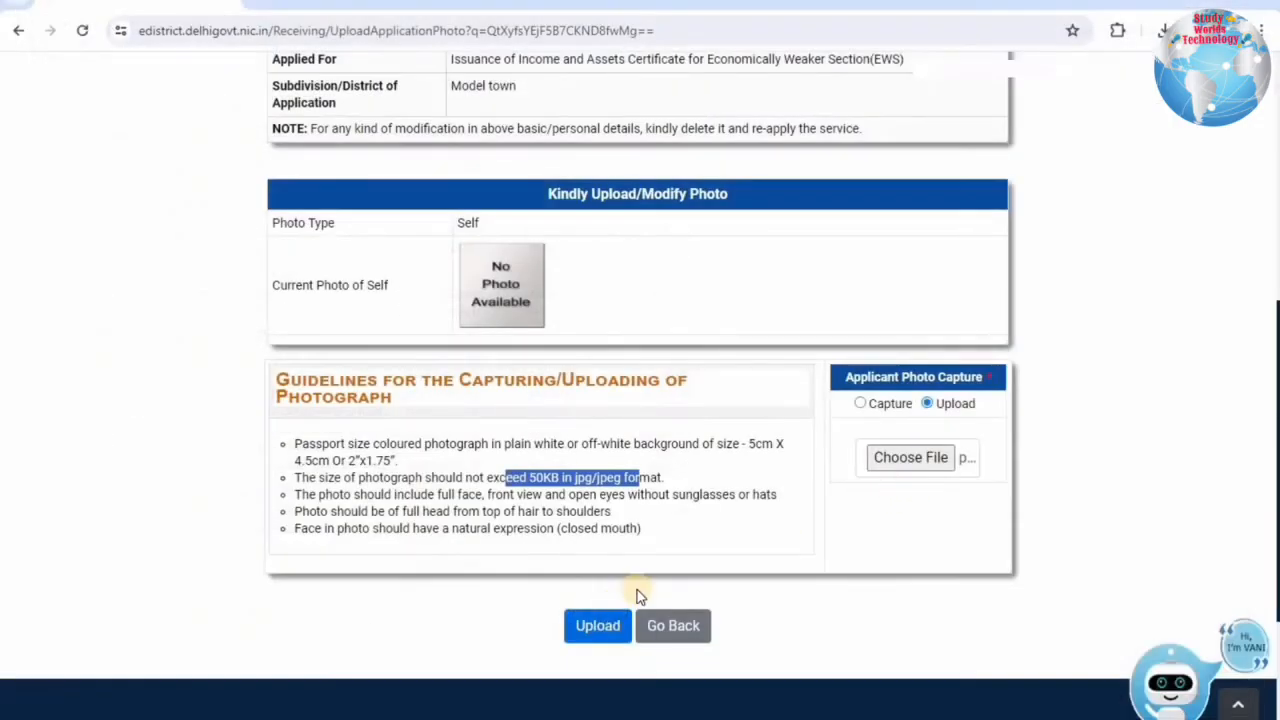
pyautogui.click(583, 623)
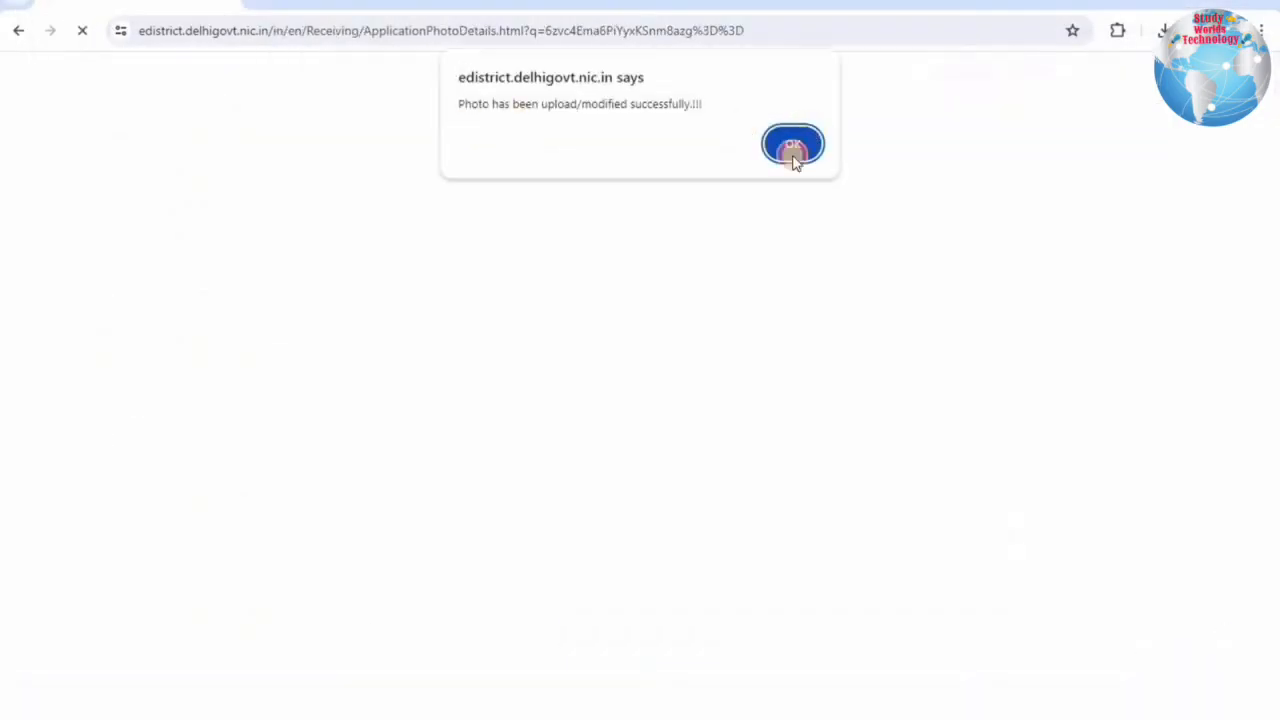
pyautogui.click(795, 143)
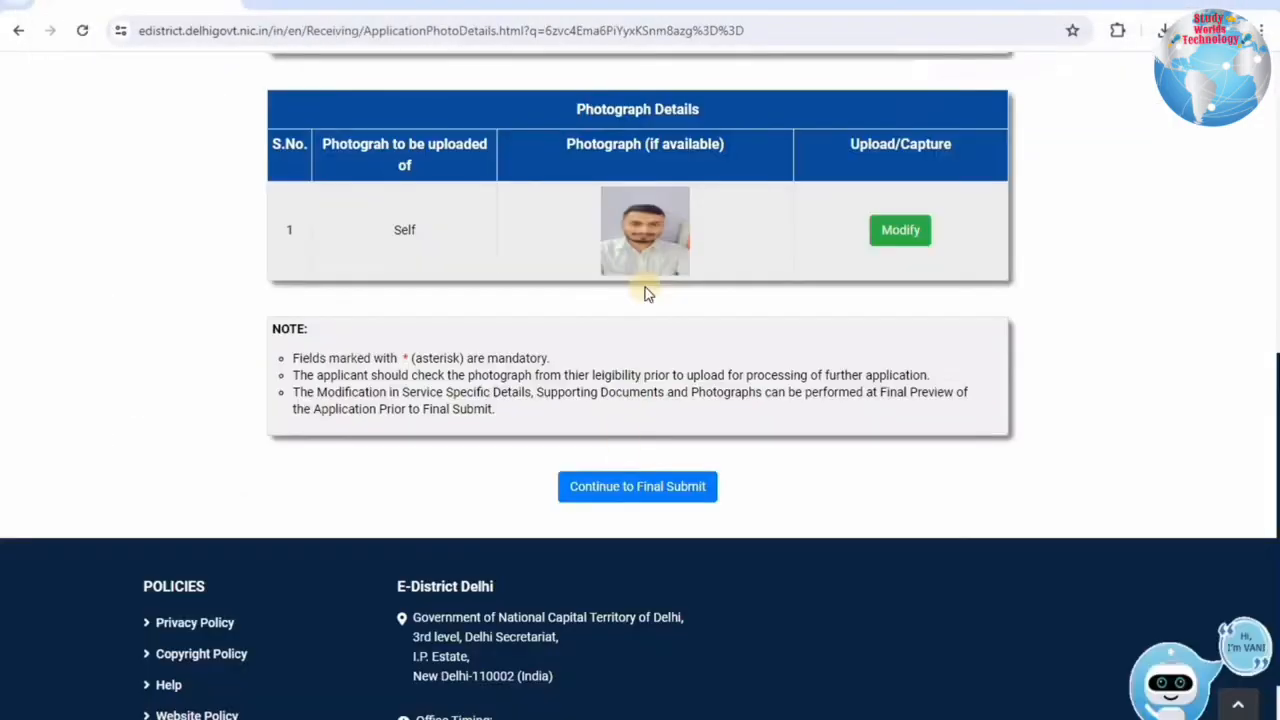
pyautogui.click(660, 489)
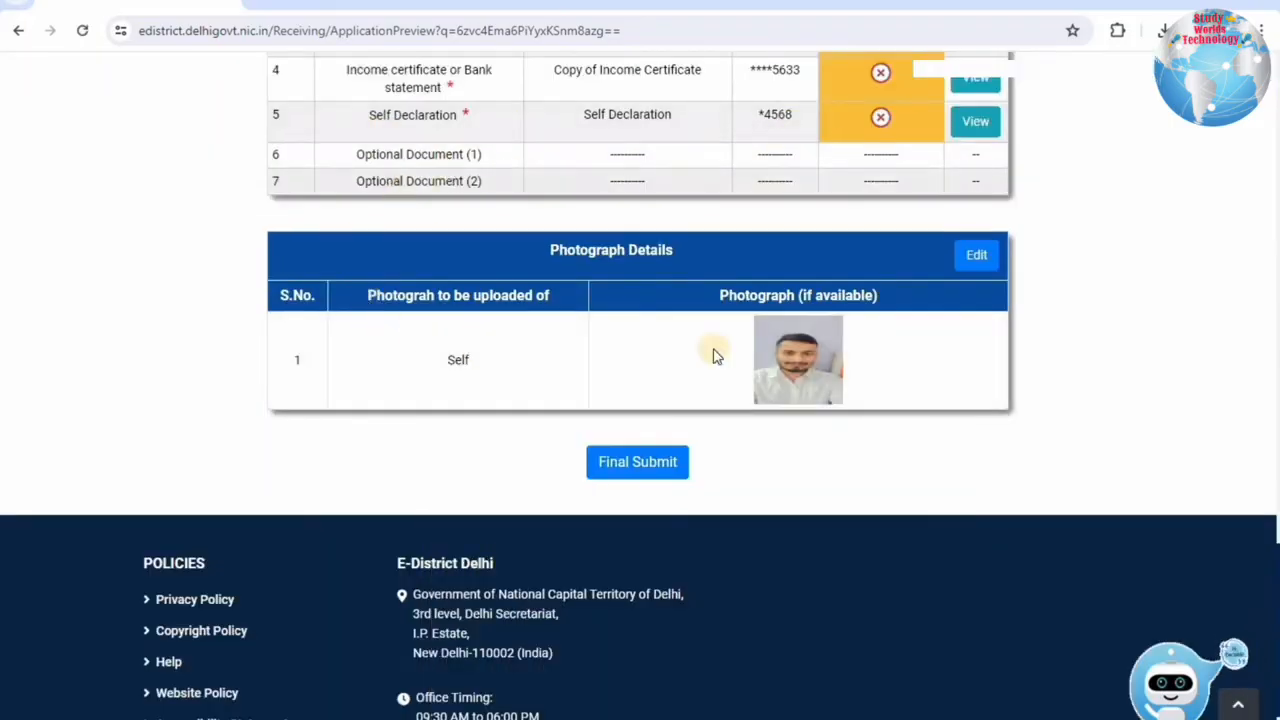
# Final-submit the EWS application and verify it with the mobile OTP to get the acknowledgment receipt.
pyautogui.click(632, 468)
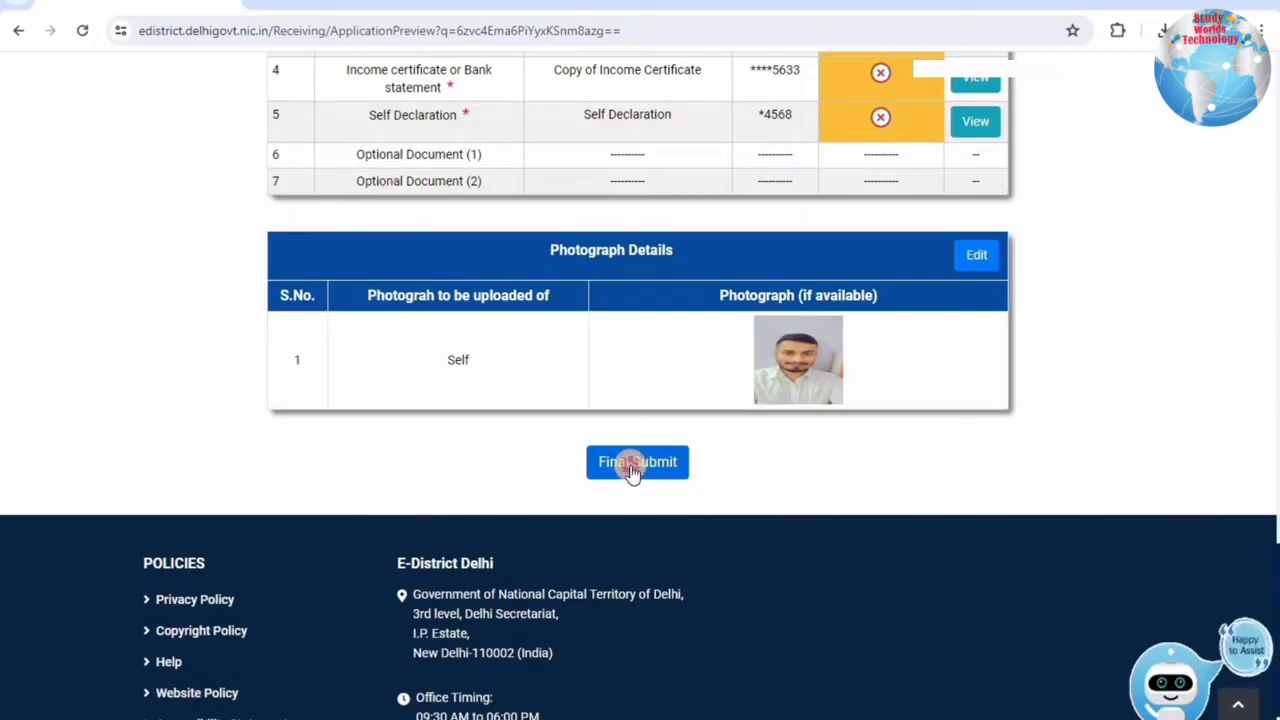
pyautogui.click(728, 238)
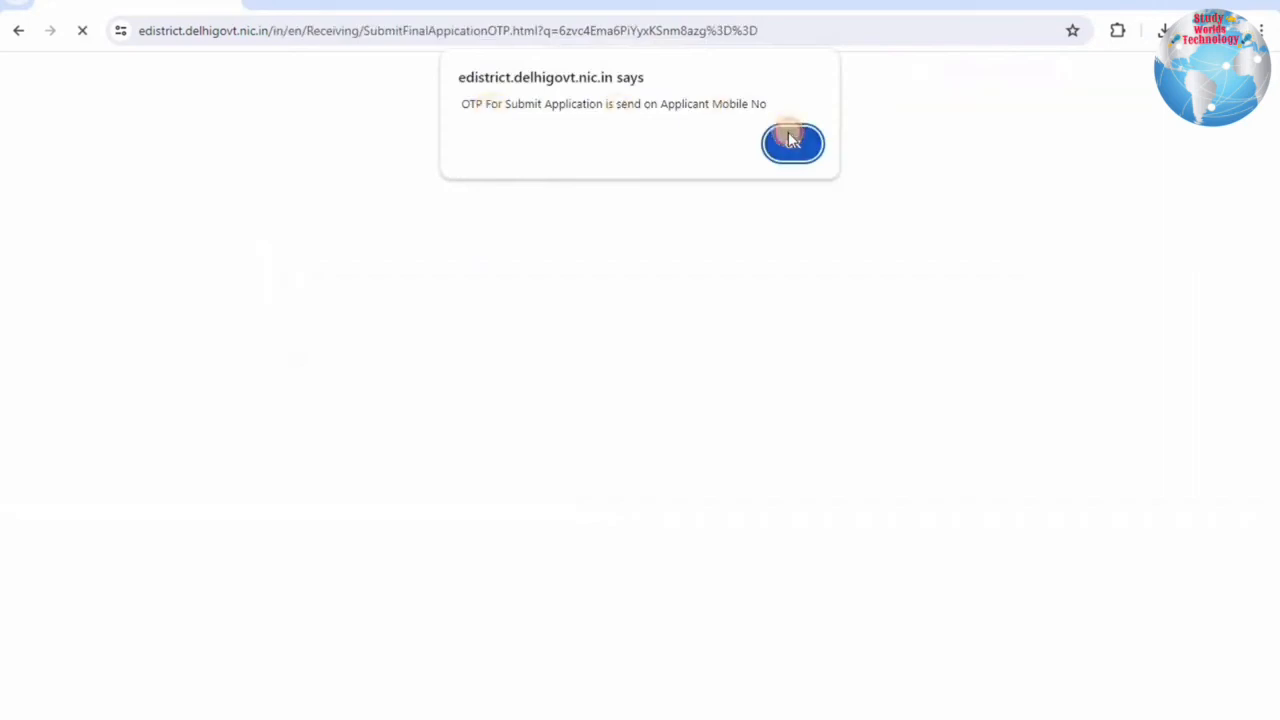
pyautogui.click(790, 140)
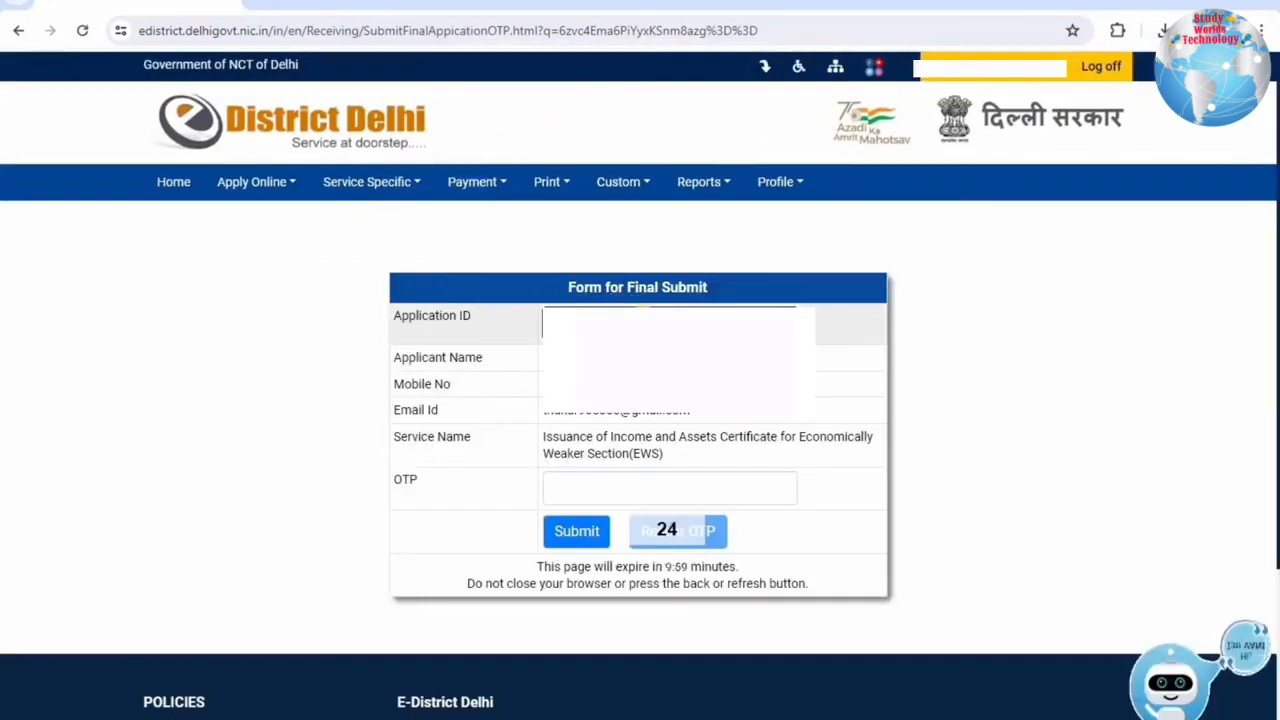
pyautogui.click(607, 494)
pyautogui.hotkey('ctrl', 'v')
pyautogui.click(576, 531)
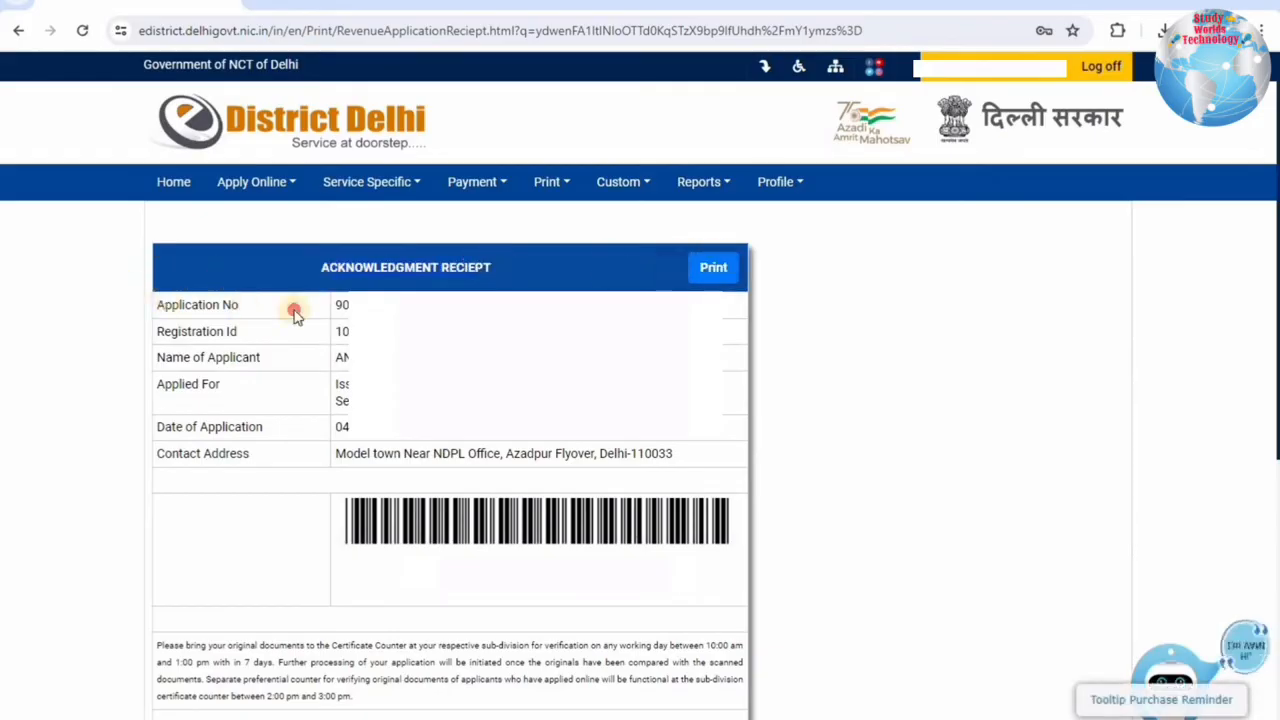
pyautogui.moveTo(291, 309); pyautogui.dragTo(171, 305)
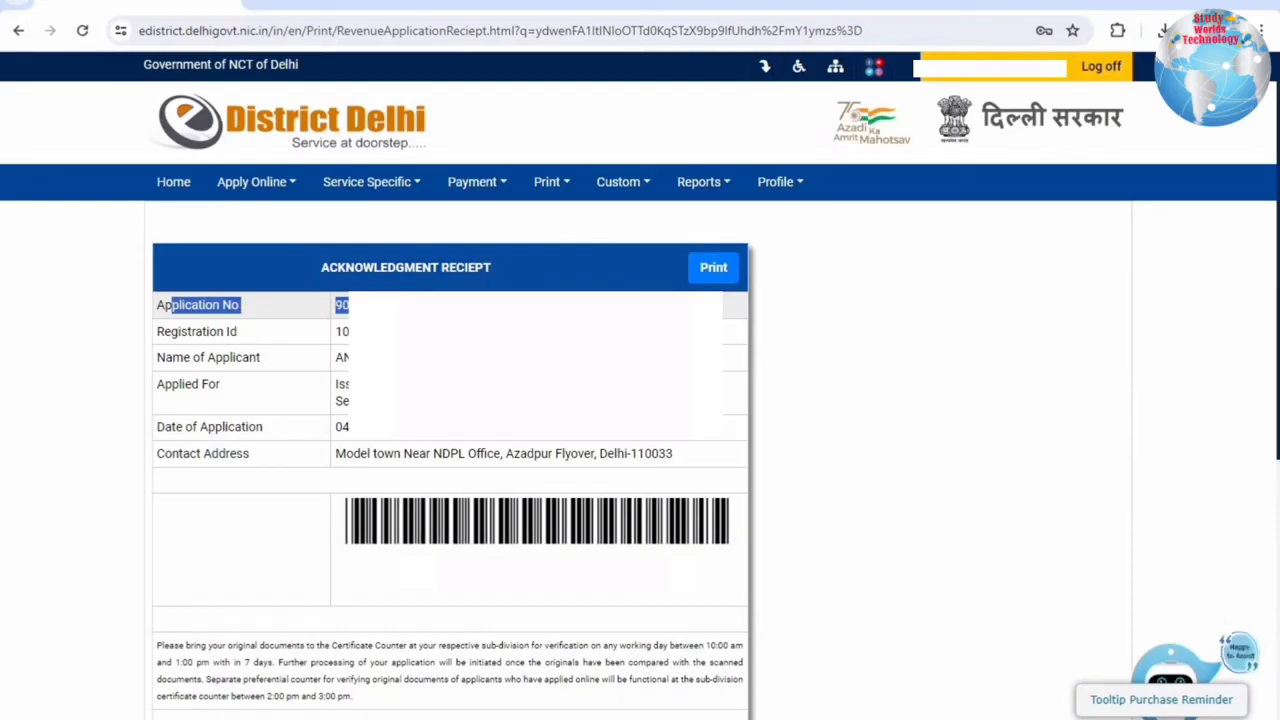
pyautogui.click(343, 331)
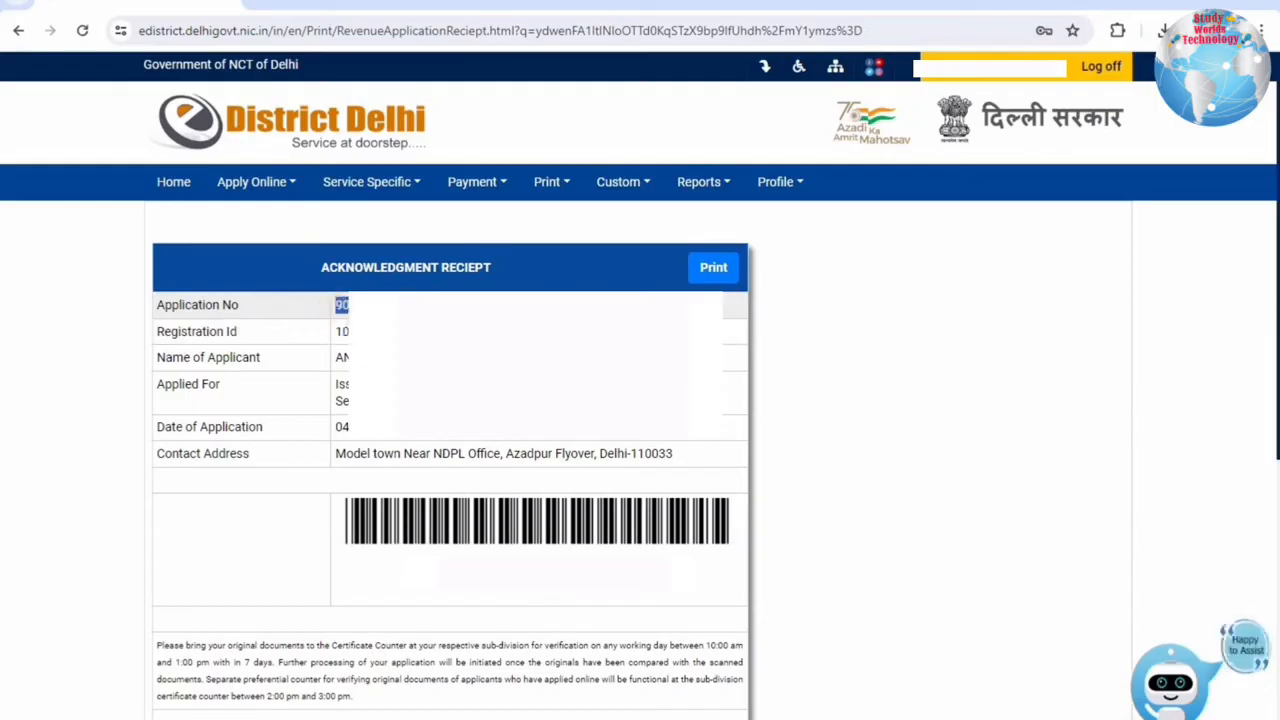
pyautogui.doubleClick(340, 357)
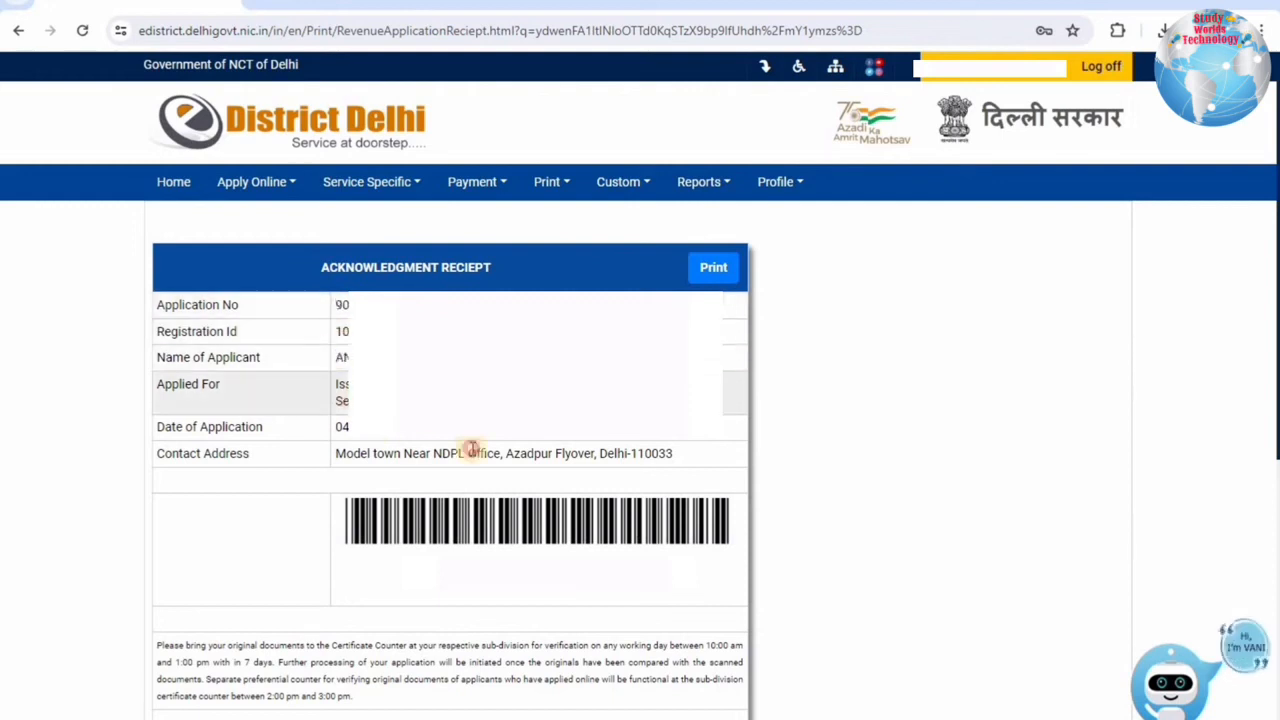
pyautogui.moveTo(472, 450); pyautogui.dragTo(214, 451)
pyautogui.click(340, 455)
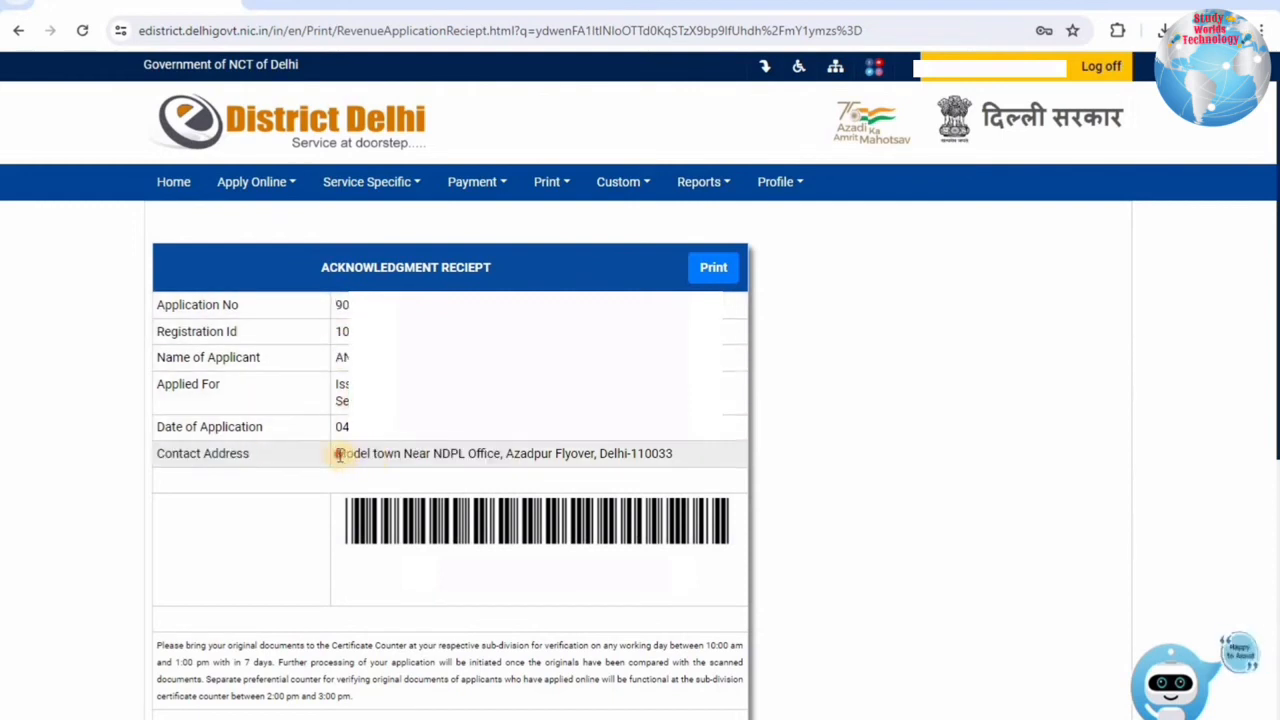
pyautogui.moveTo(340, 455)
pyautogui.mouseDown()
pyautogui.moveTo(677, 451)
pyautogui.moveTo(334, 453)
pyautogui.mouseUp()
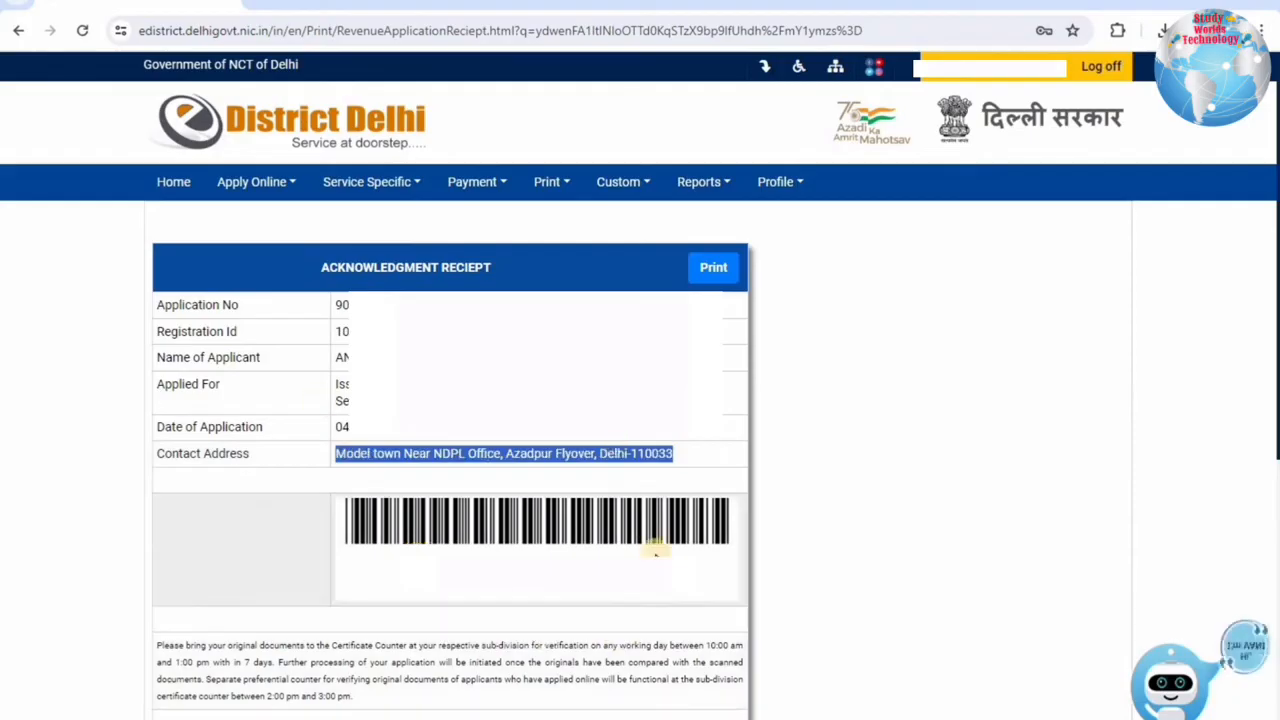
pyautogui.moveTo(668, 646); pyautogui.dragTo(210, 665)
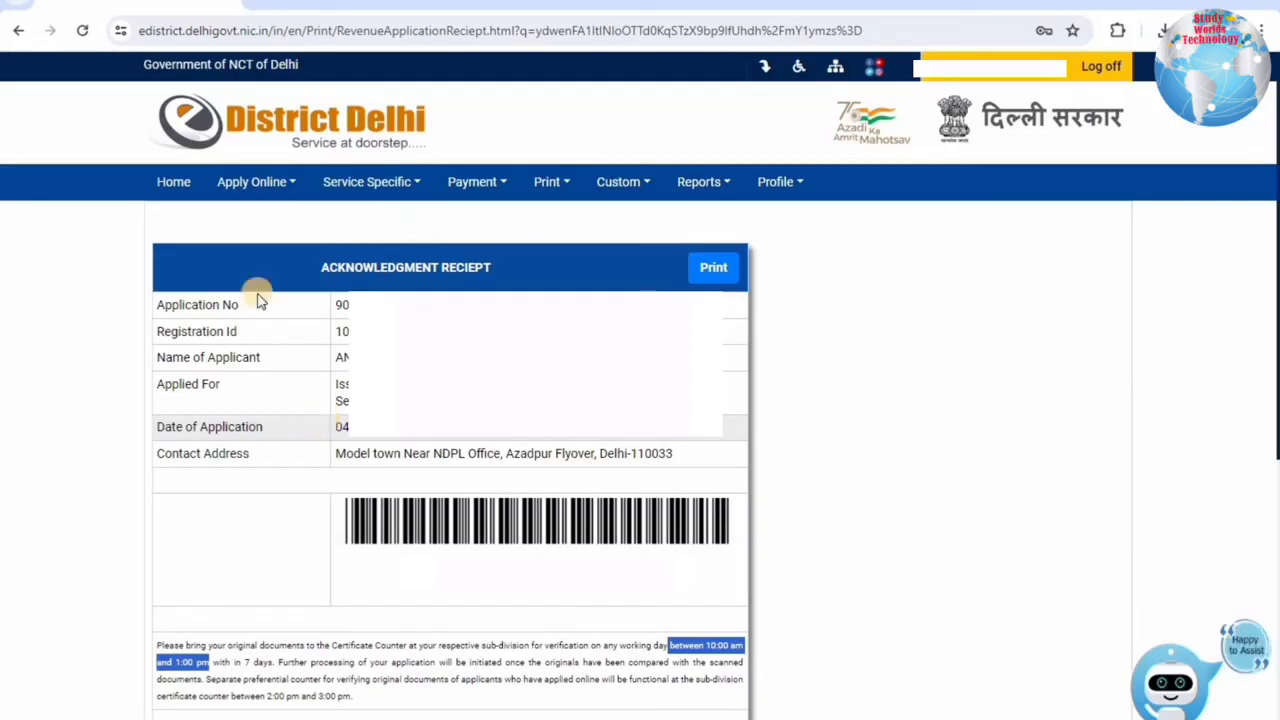
# From the home page, review the pending Income and EWS certificate applications under Pending for Decision.
pyautogui.click(173, 182)
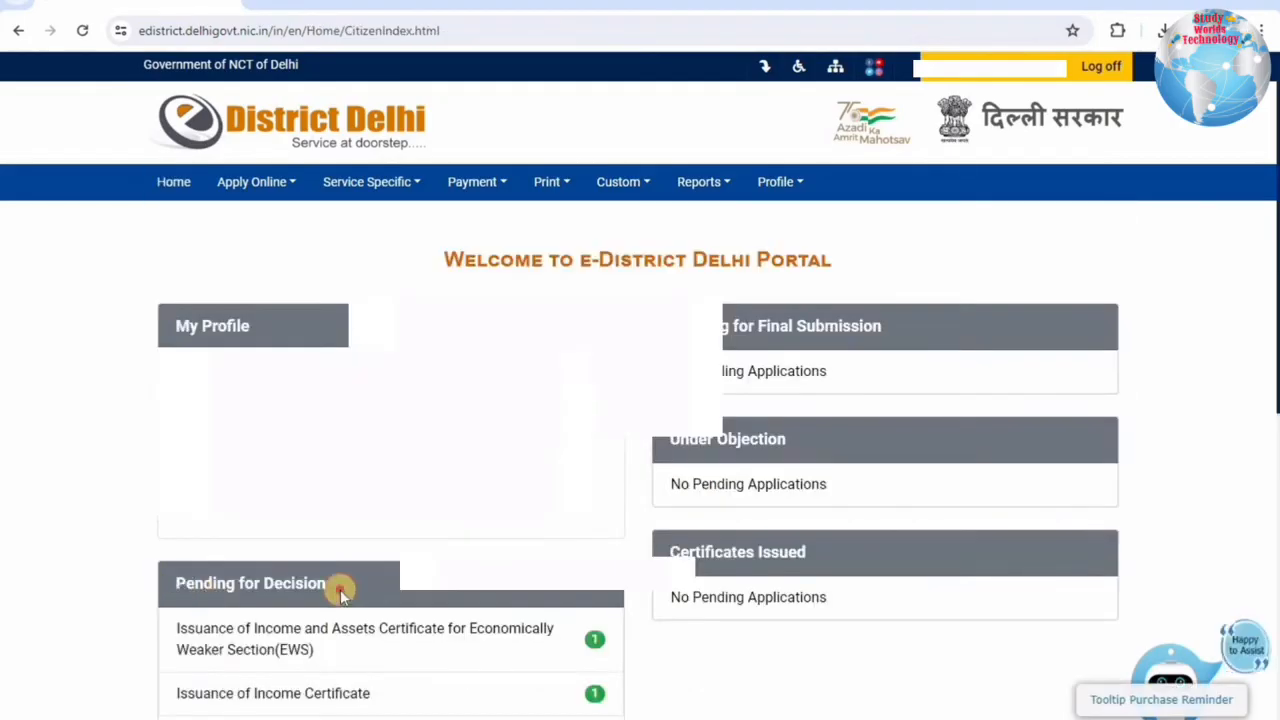
pyautogui.moveTo(338, 588); pyautogui.dragTo(187, 584)
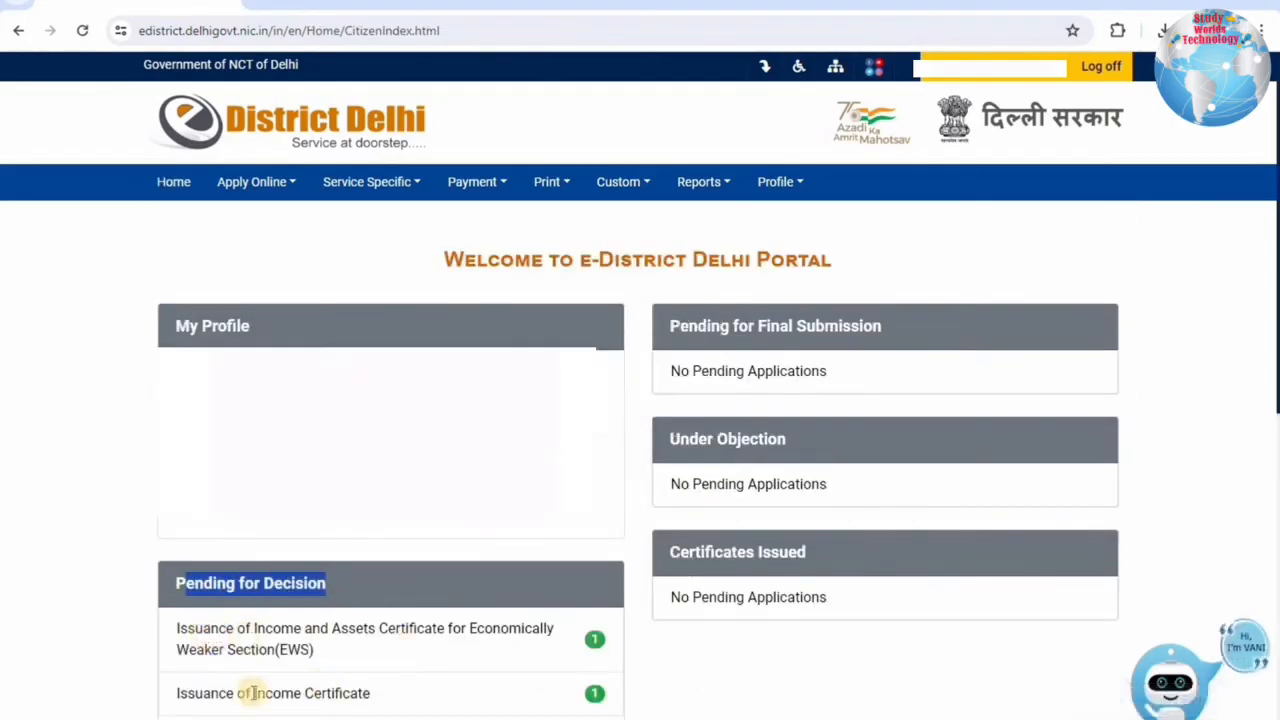
pyautogui.moveTo(219, 693); pyautogui.dragTo(408, 695)
pyautogui.moveTo(182, 629); pyautogui.dragTo(503, 651)
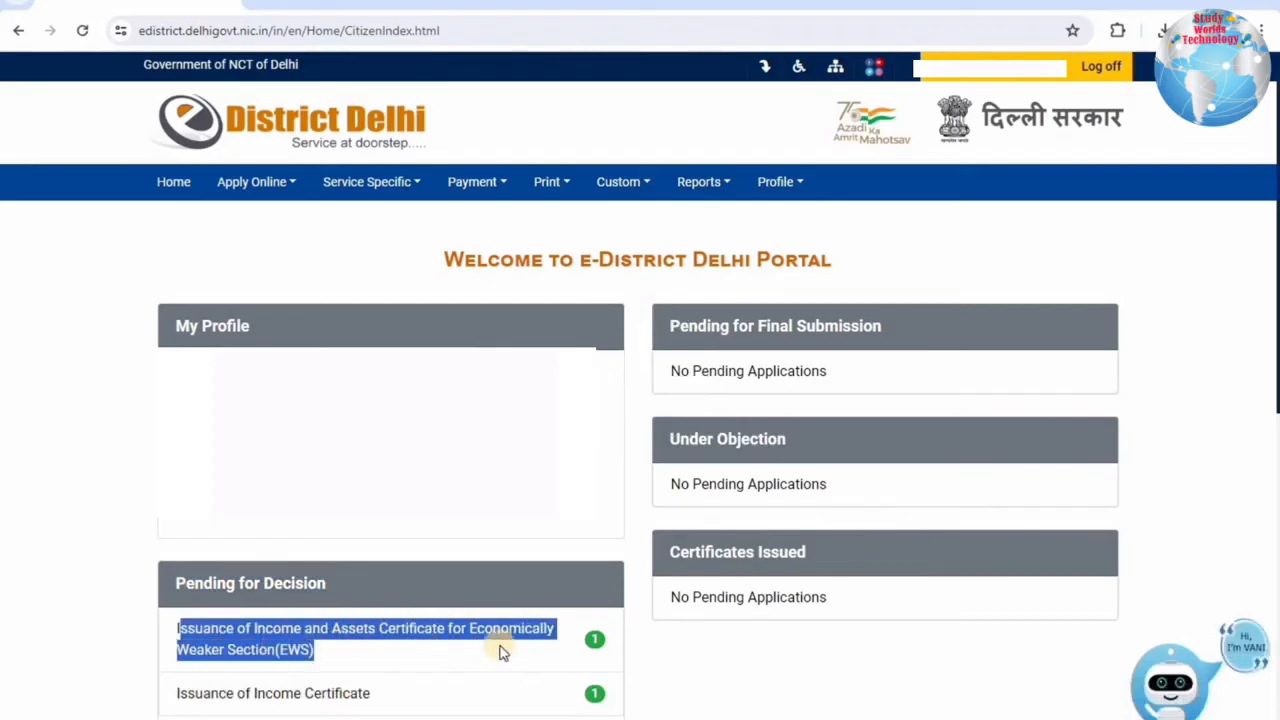
pyautogui.click(594, 642)
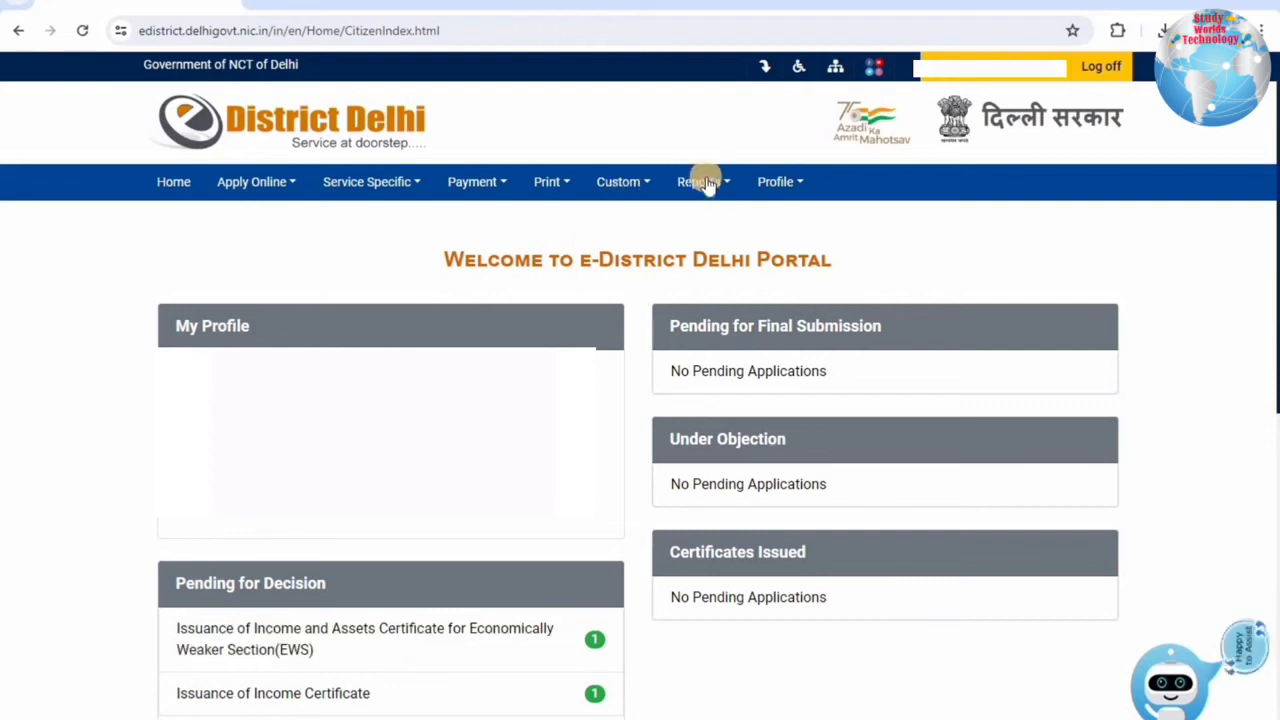
# View the Application Submission Status report showing the EWS certificate service row.
pyautogui.moveTo(706, 184)
pyautogui.click(706, 222)
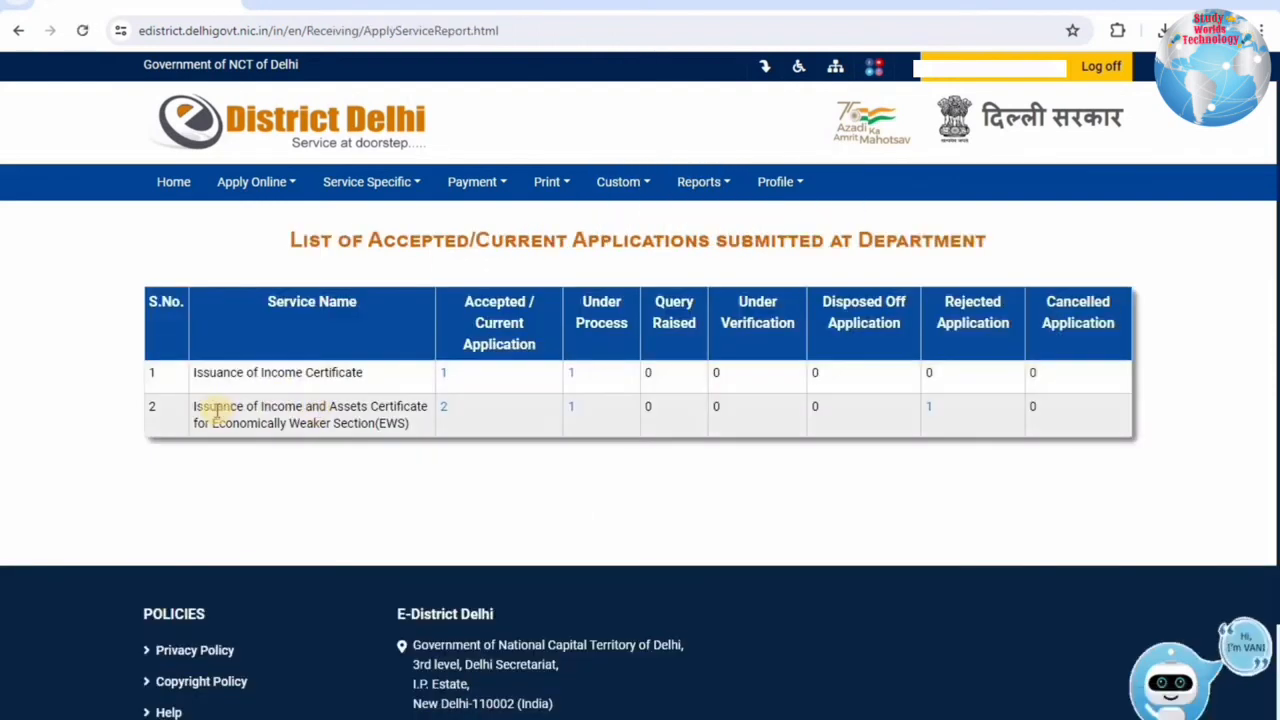
pyautogui.moveTo(202, 407); pyautogui.dragTo(432, 423)
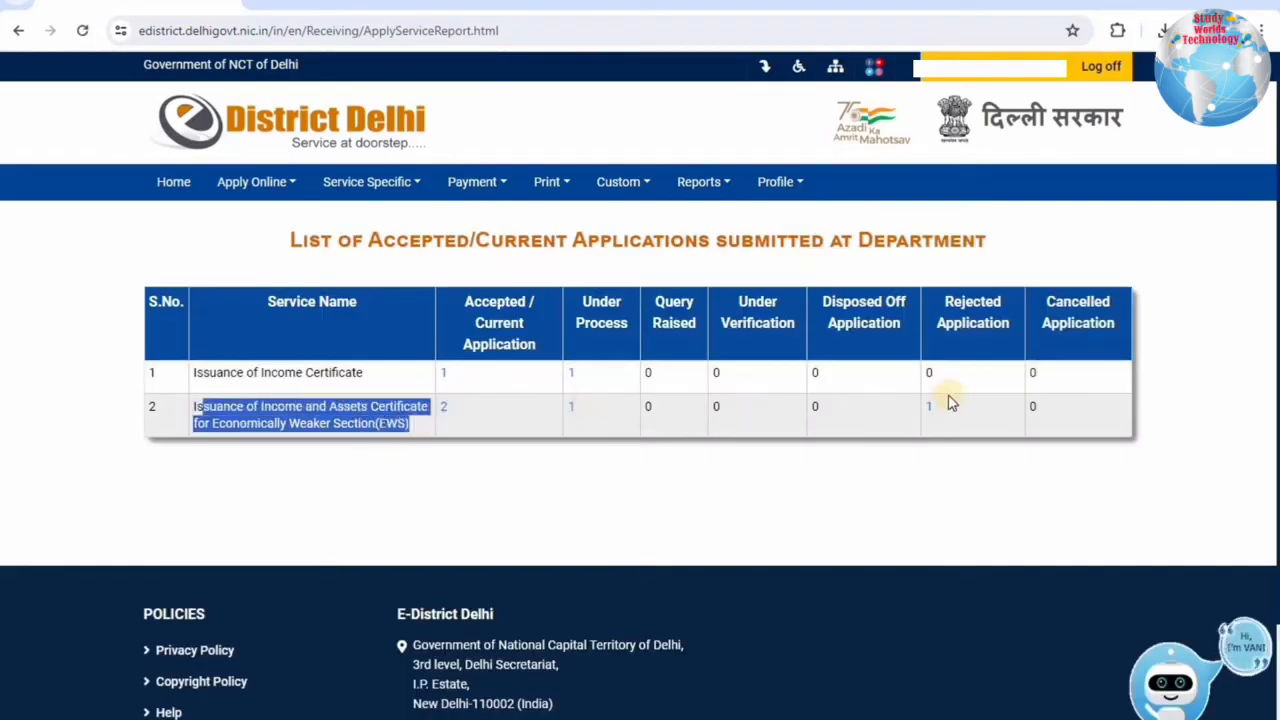
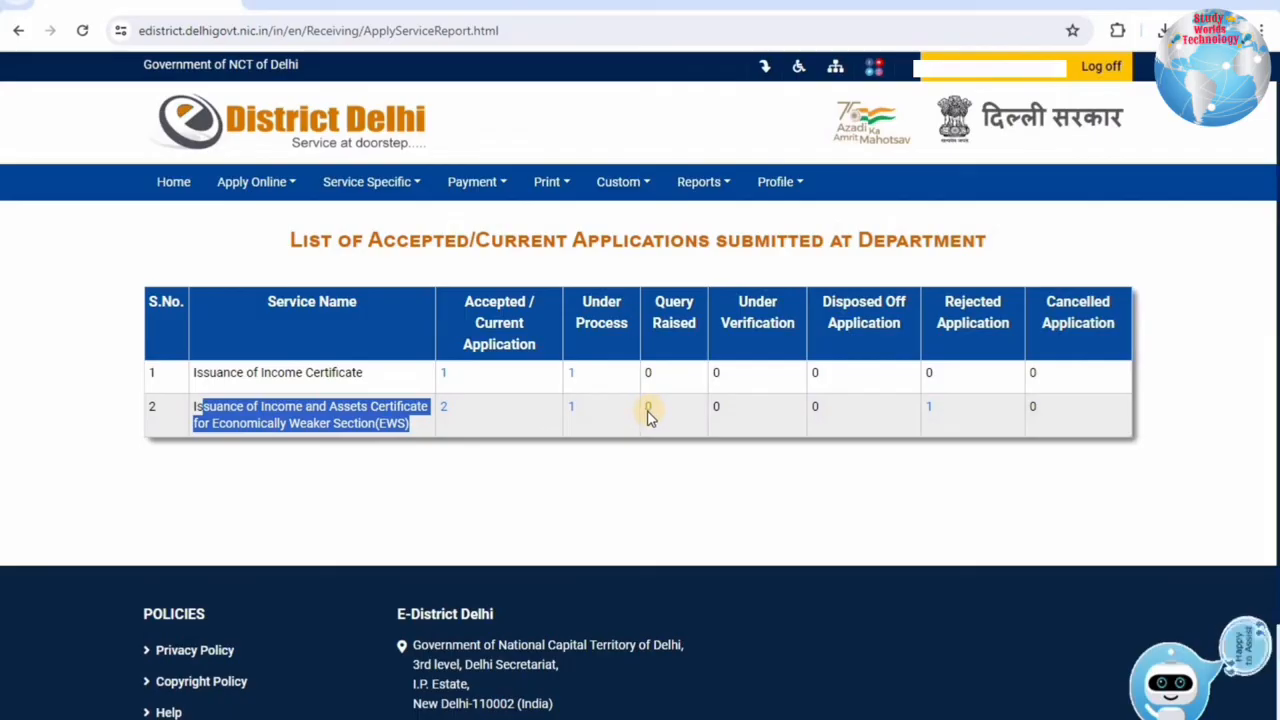
# Open the accepted EWS Income and Assets Certificate applications and review its service row.
pyautogui.click(445, 416)
pyautogui.moveTo(172, 461); pyautogui.dragTo(384, 481)
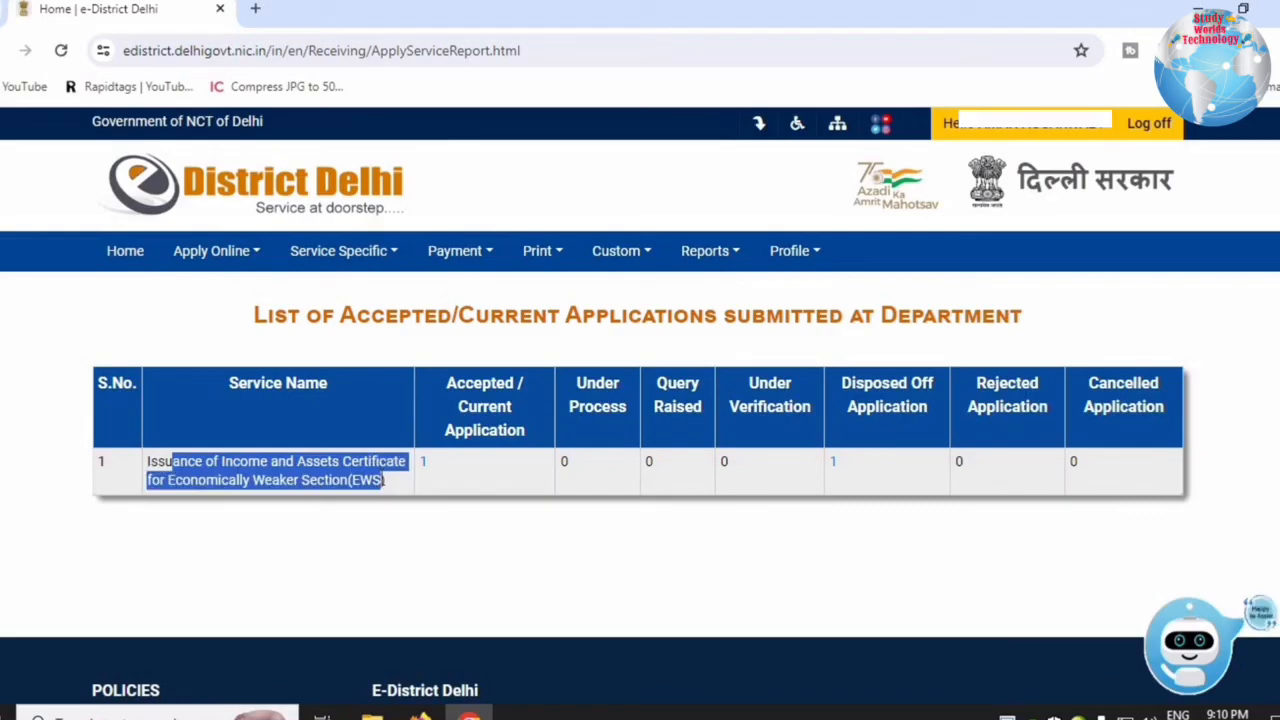
pyautogui.click(316, 485)
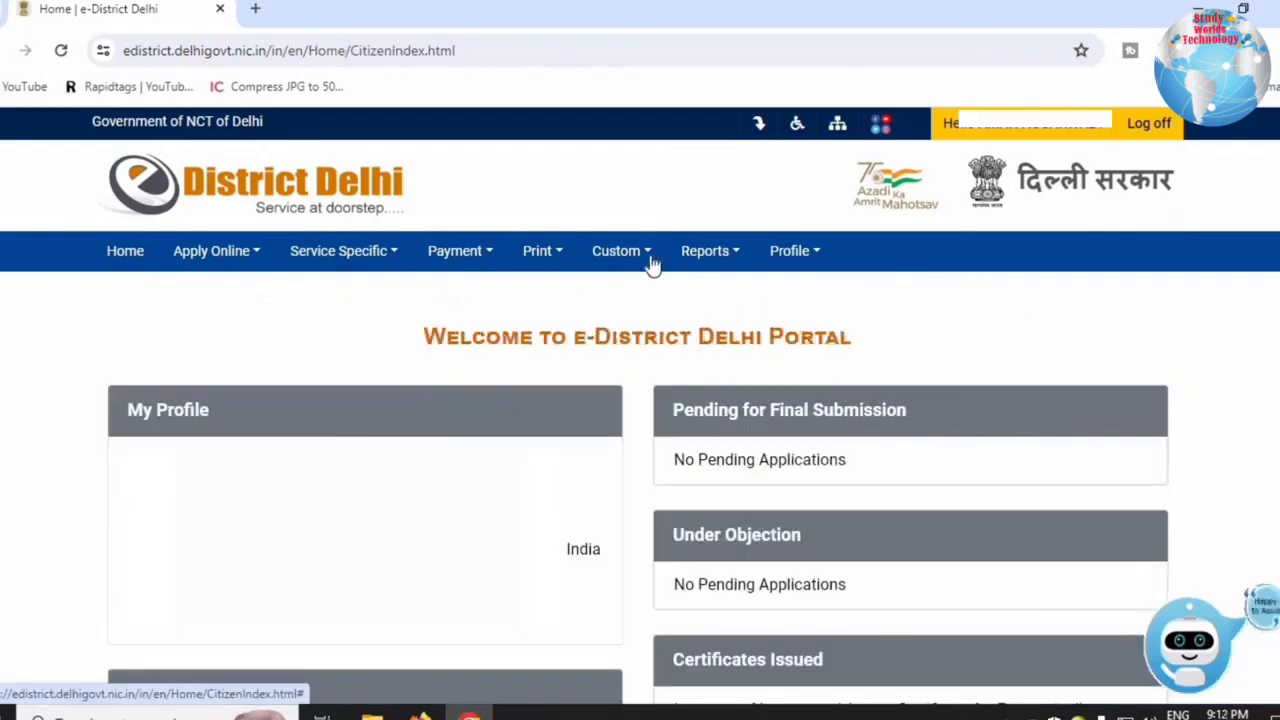
# Go to the Print > Certificate page and paste the certificate number.
pyautogui.click(642, 253)
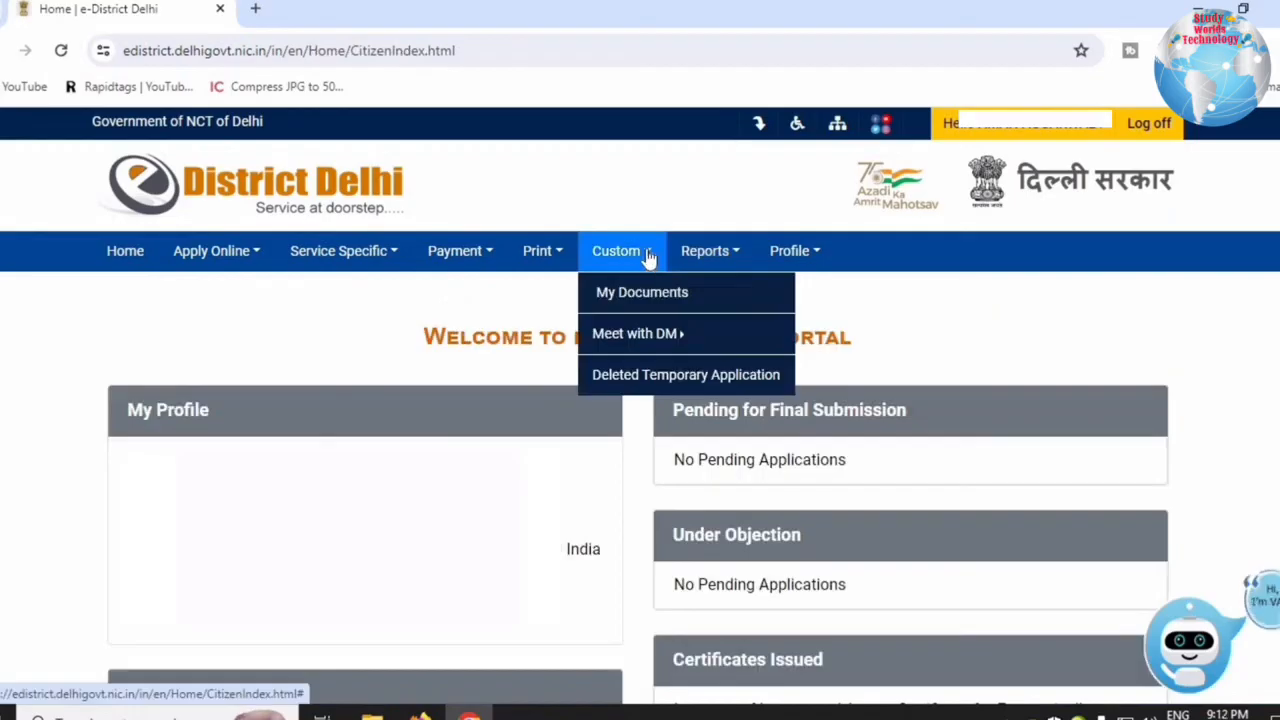
pyautogui.click(551, 258)
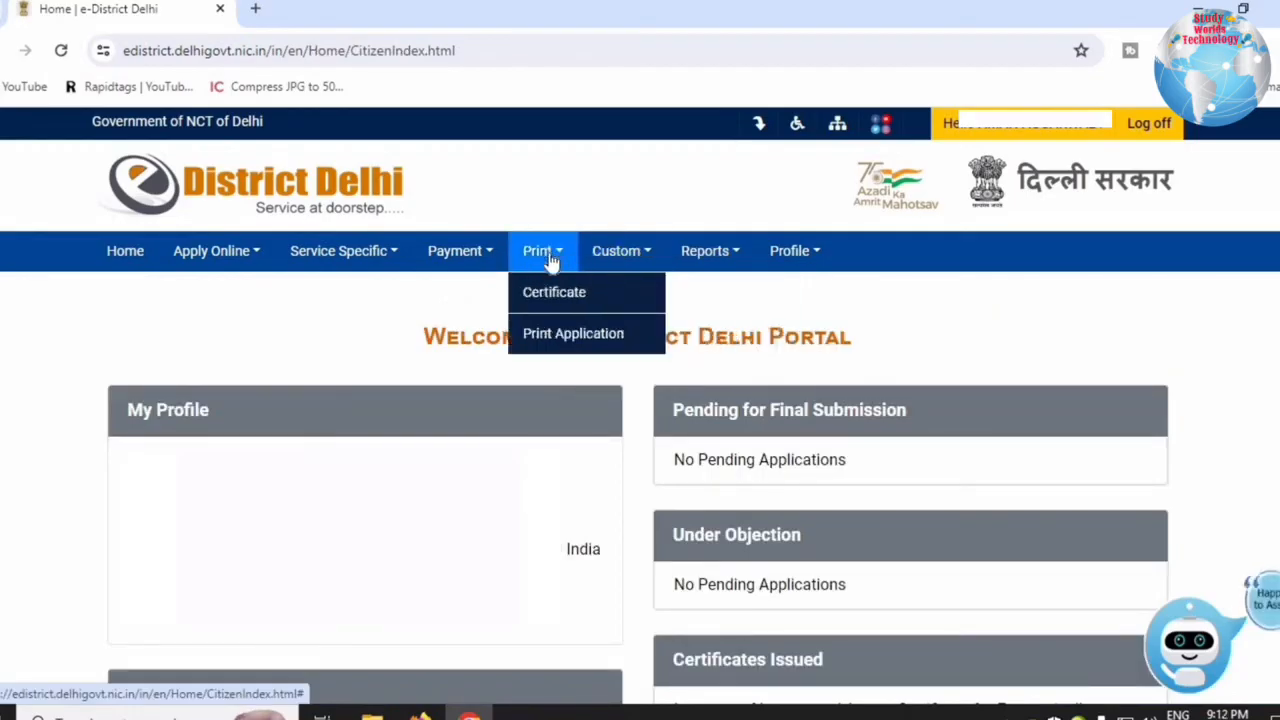
pyautogui.click(545, 315)
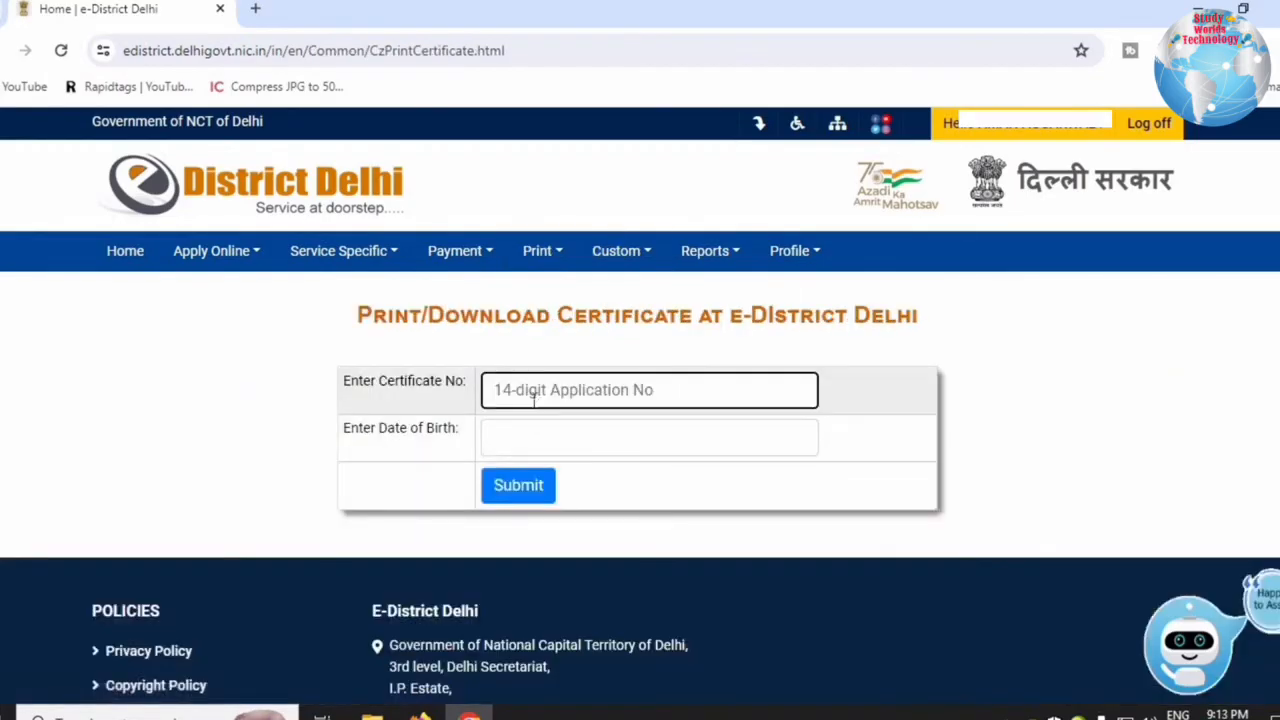
pyautogui.hotkey('ctrl', 'v')
# Pick the applicant's birth year, month and day in the datepicker and submit.
pyautogui.click(540, 449)
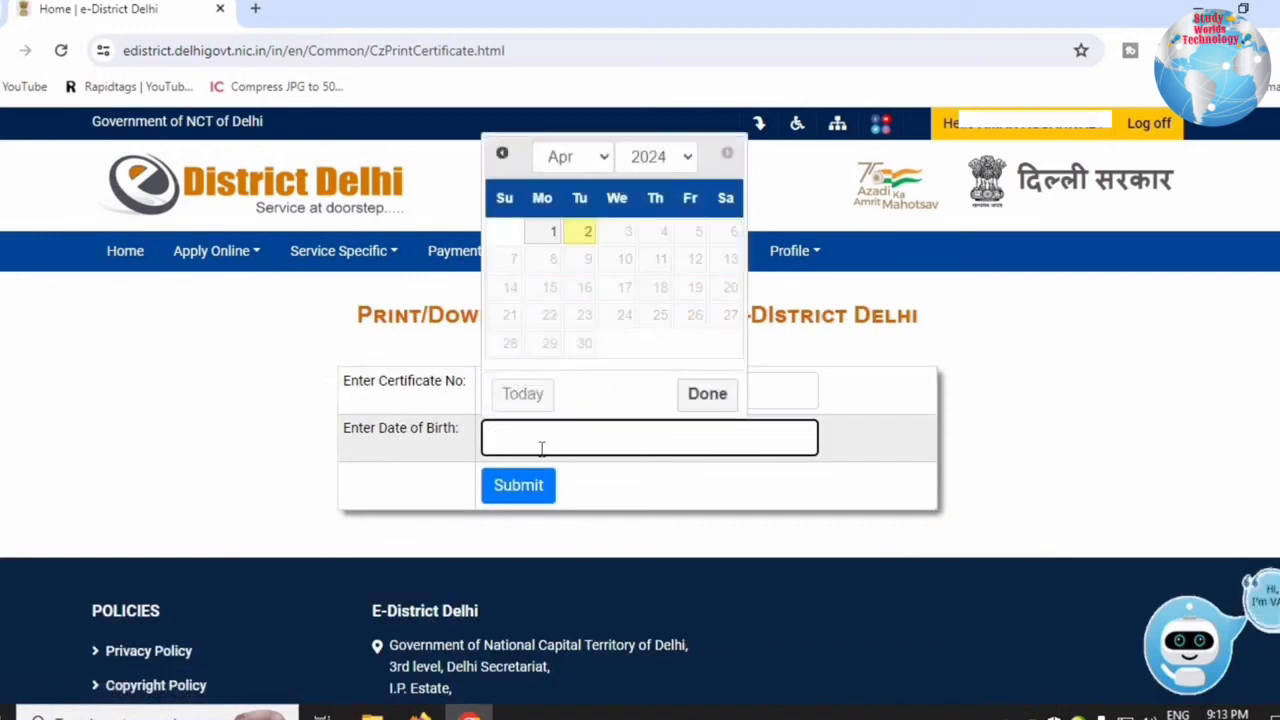
pyautogui.click(690, 157)
pyautogui.scroll(5, 676, 330)
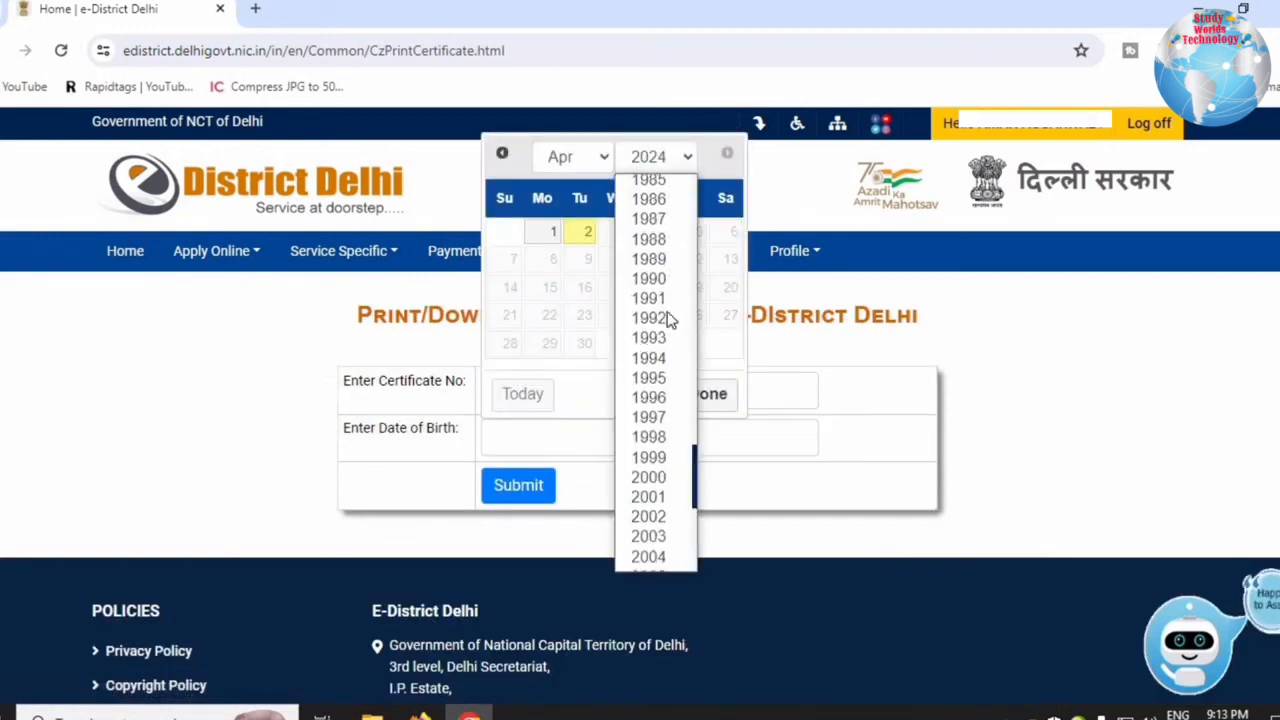
pyautogui.click(649, 397)
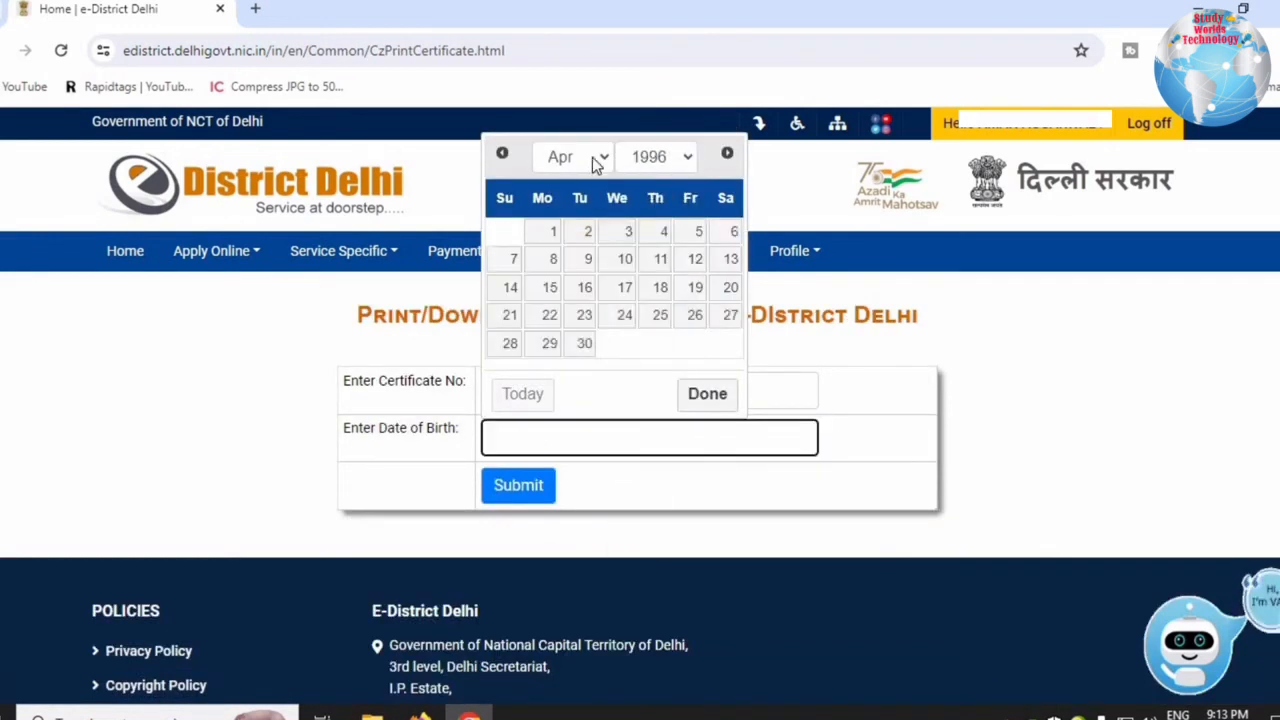
pyautogui.click(596, 160)
pyautogui.click(580, 402)
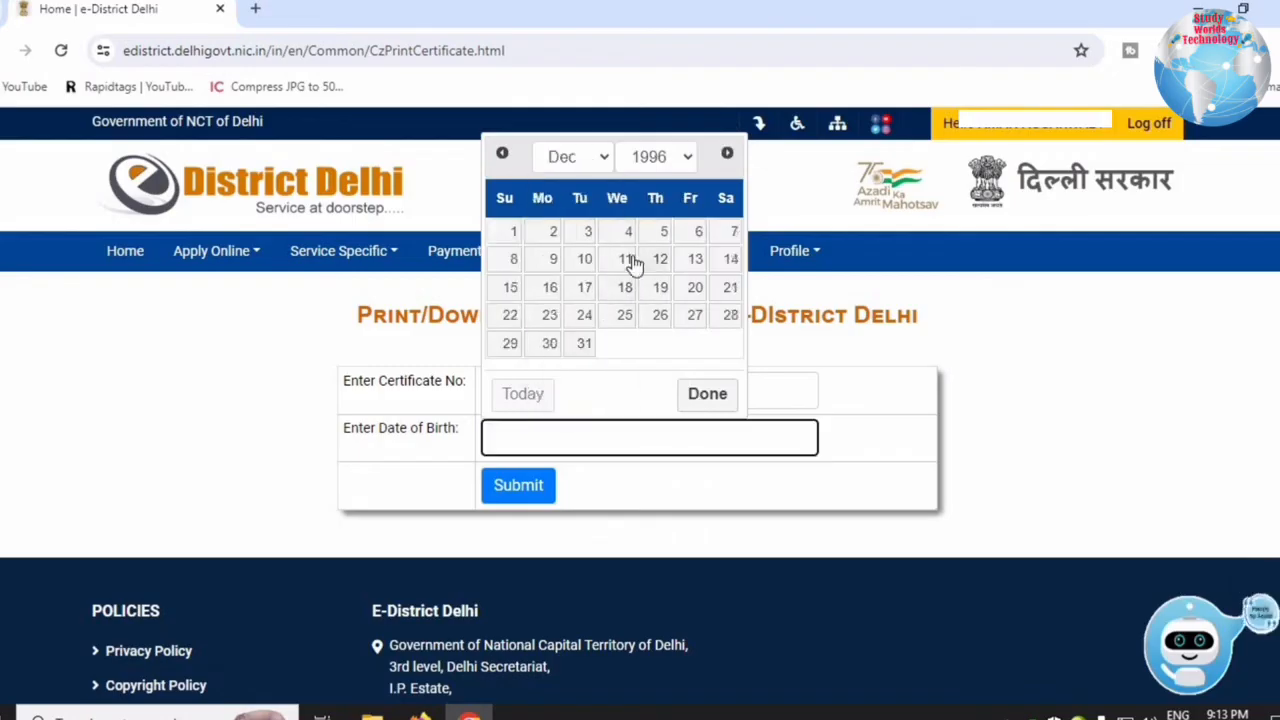
pyautogui.click(555, 265)
pyautogui.press('Tab')
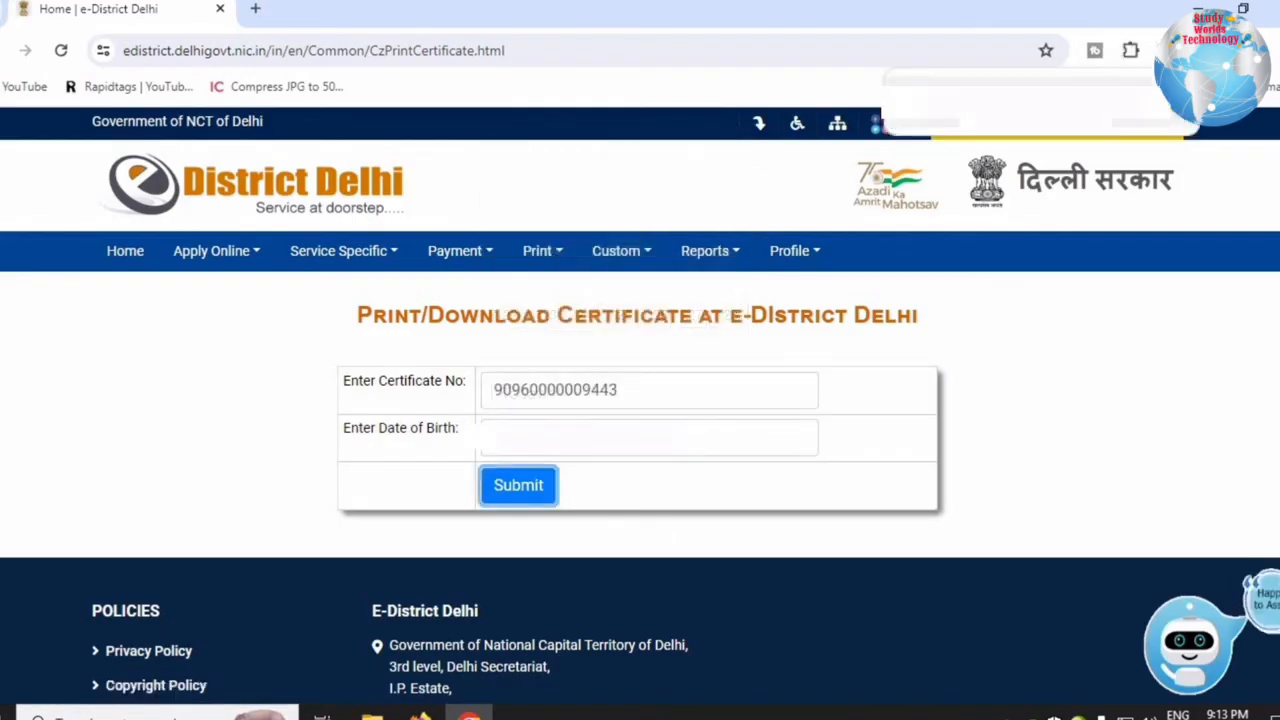
pyautogui.press('Return')
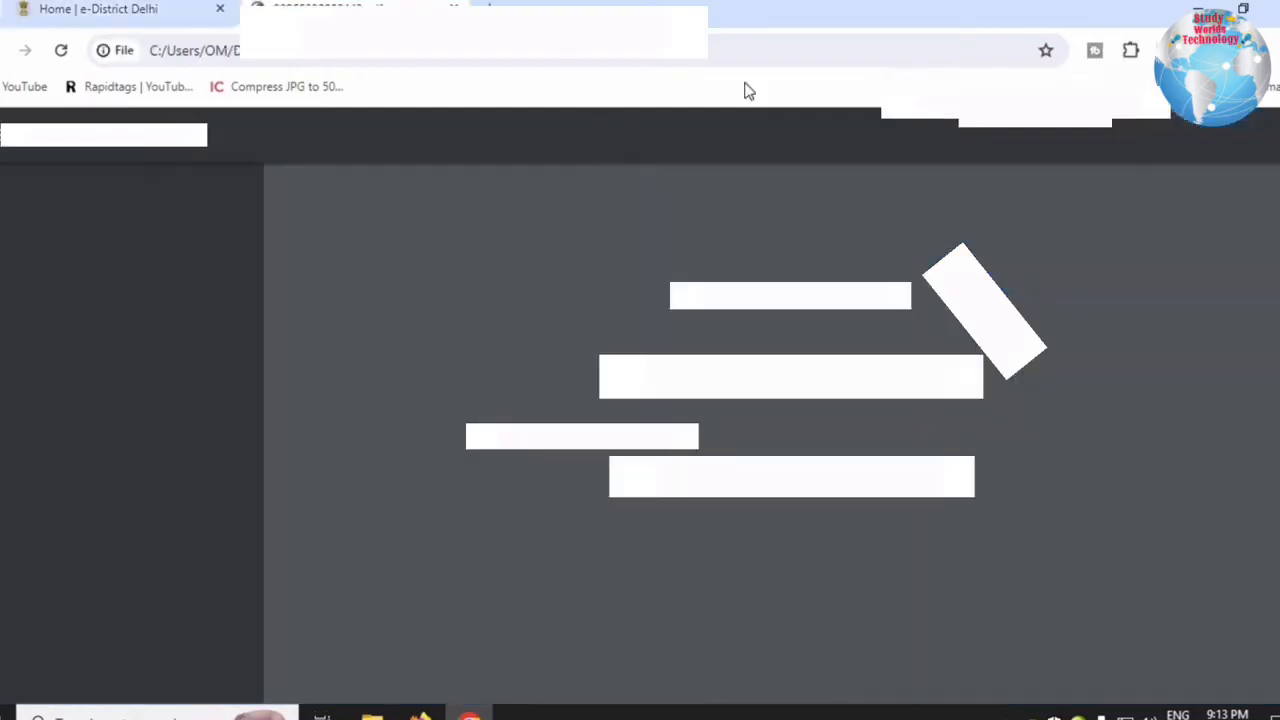
pyautogui.moveTo(708, 258); pyautogui.dragTo(934, 257)
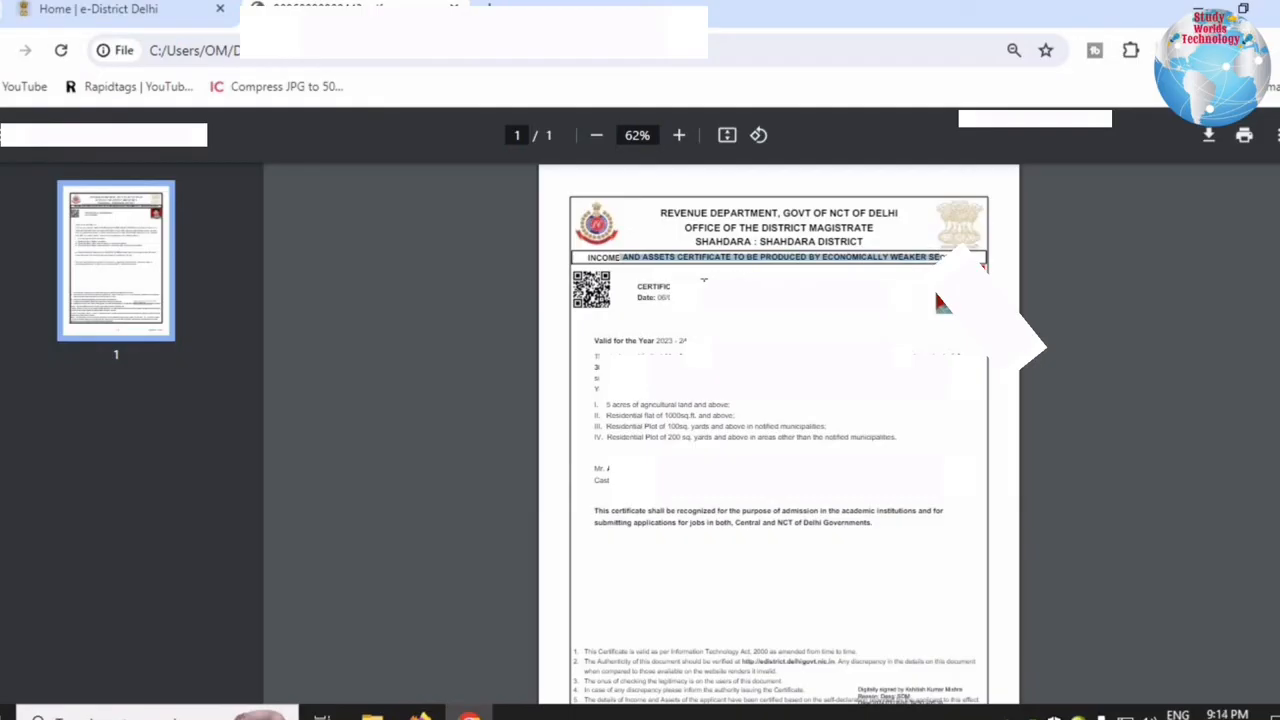
pyautogui.click(749, 280)
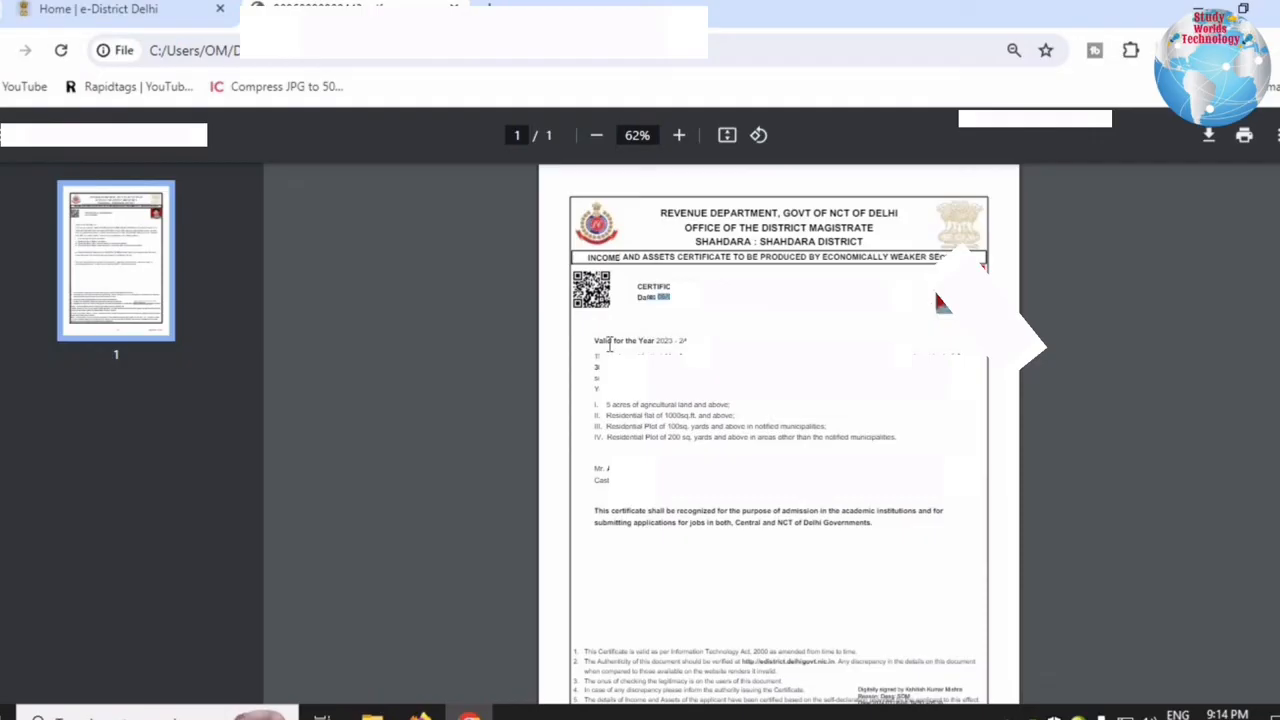
pyautogui.moveTo(609, 344); pyautogui.dragTo(692, 339)
pyautogui.click(694, 339)
pyautogui.moveTo(694, 339); pyautogui.dragTo(659, 343)
pyautogui.click(667, 342)
pyautogui.moveTo(632, 356); pyautogui.dragTo(679, 356)
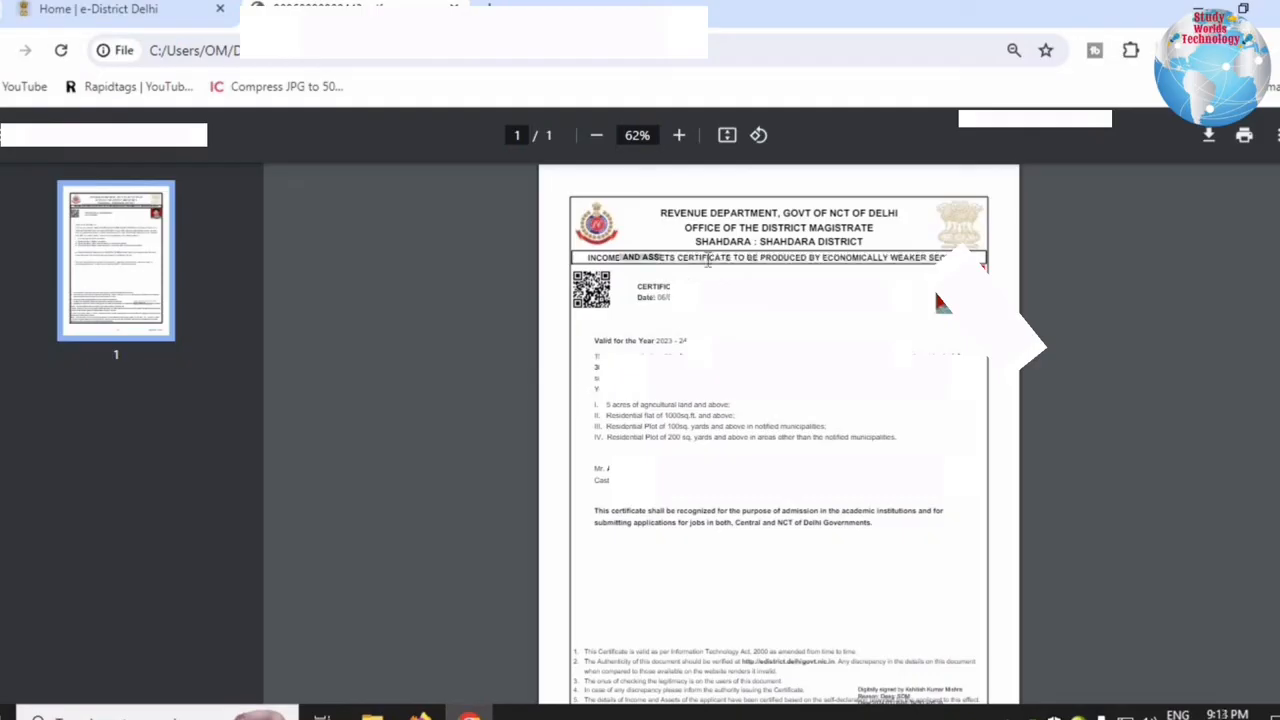
pyautogui.moveTo(708, 257); pyautogui.dragTo(862, 266)
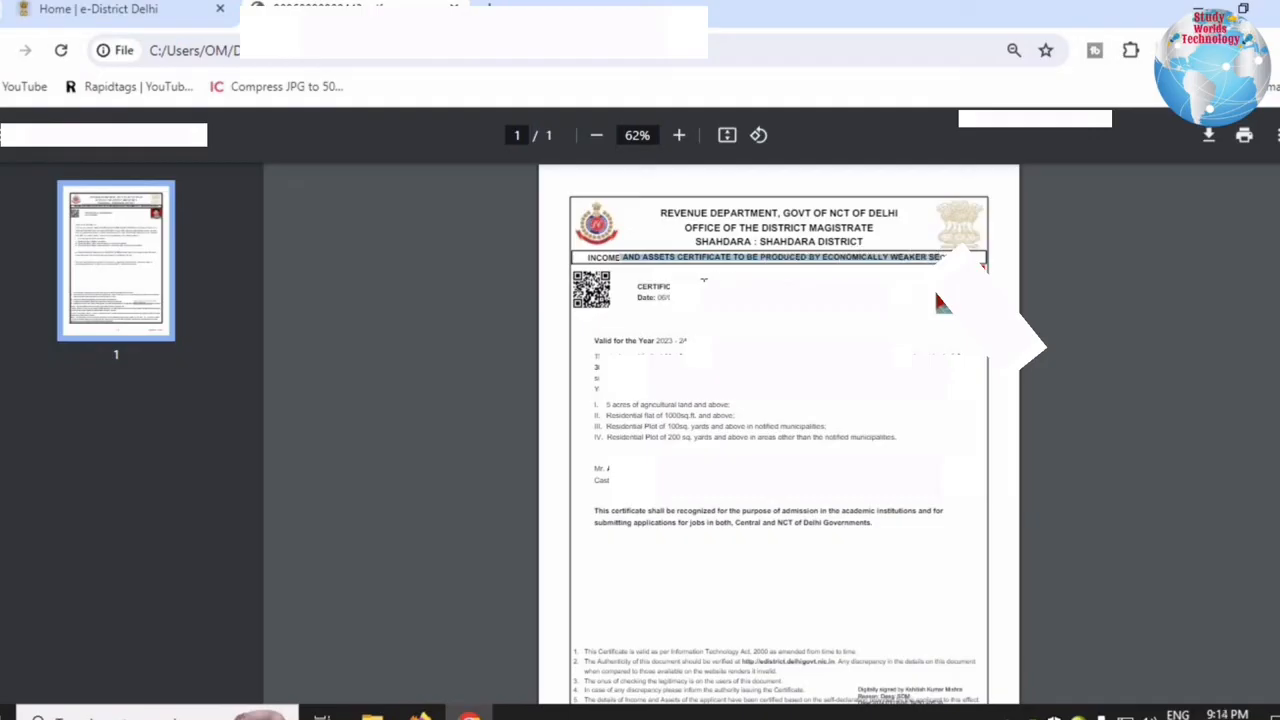
pyautogui.click(749, 280)
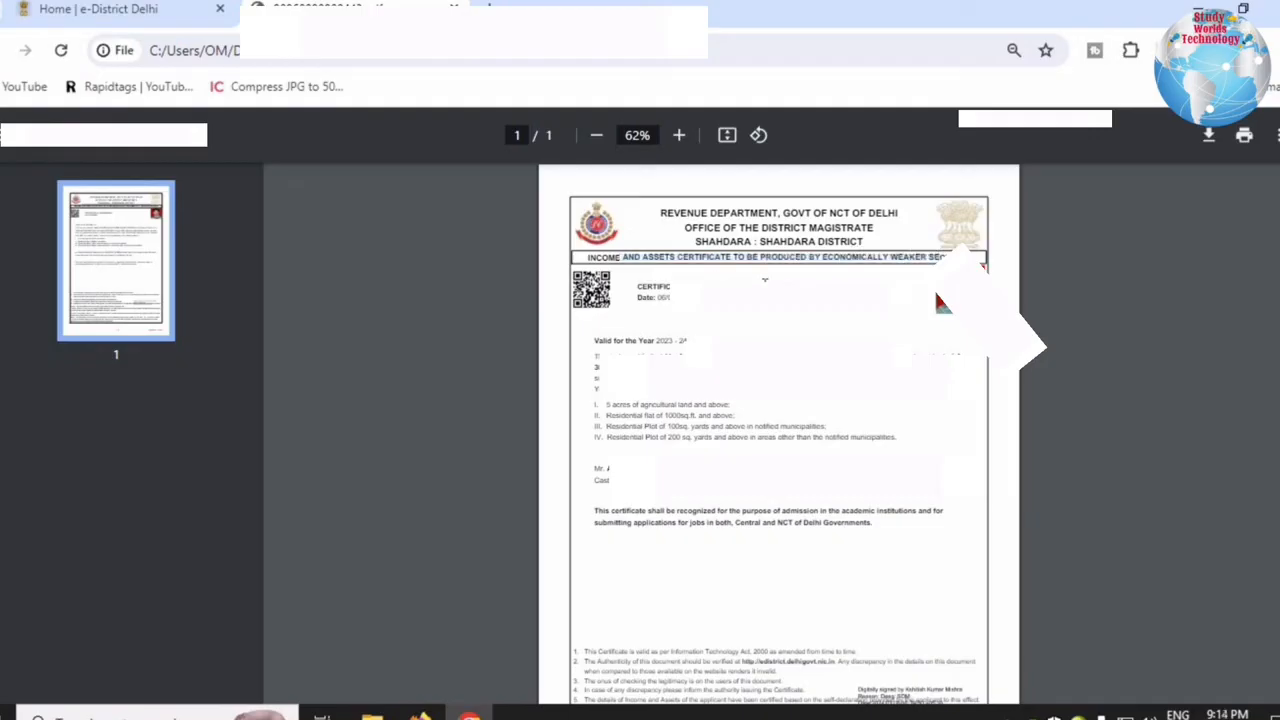